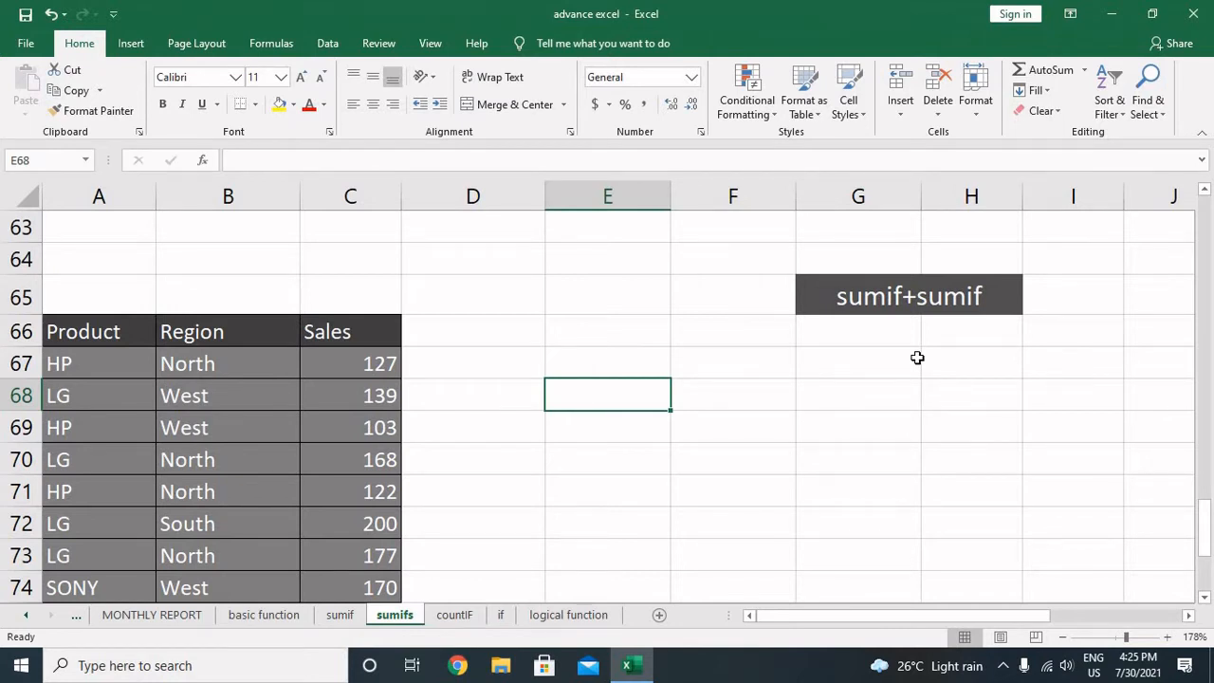
pyautogui.write('sumi')
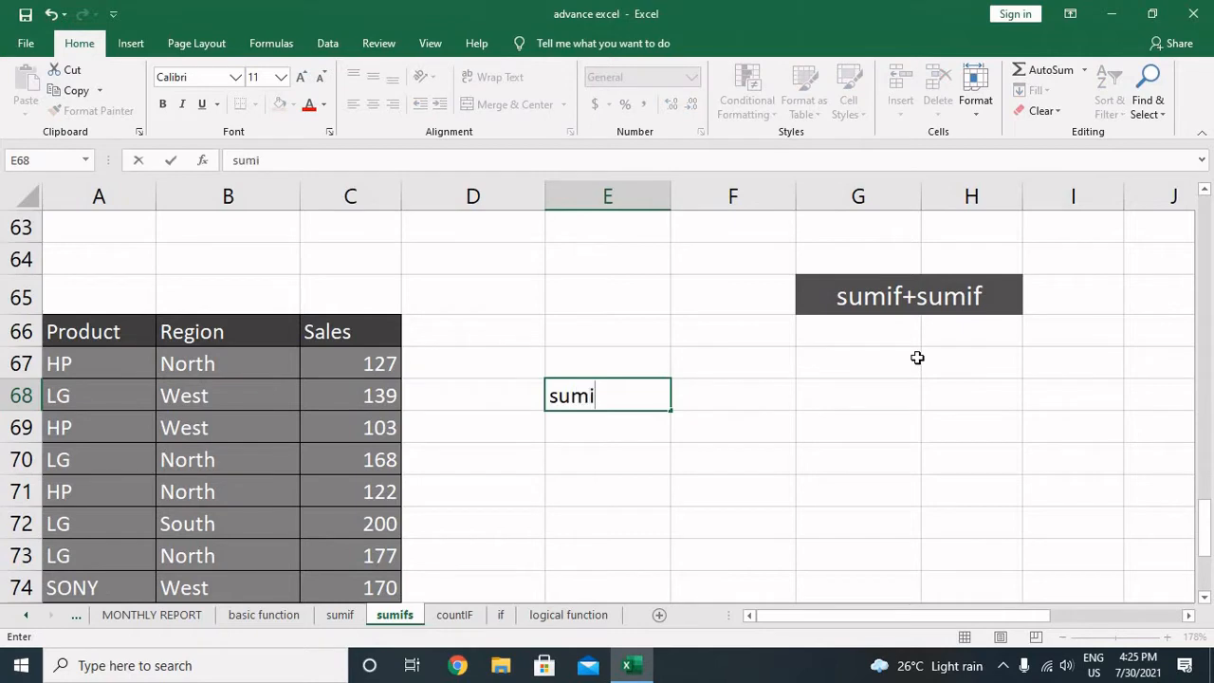
pyautogui.press('BackSpace')
pyautogui.press('BackSpace')
pyautogui.press('BackSpace')
pyautogui.press('BackSpace')
# Start a SUMIF formula in E68 with the Product column A66:A81 as its range
pyautogui.write('=su')
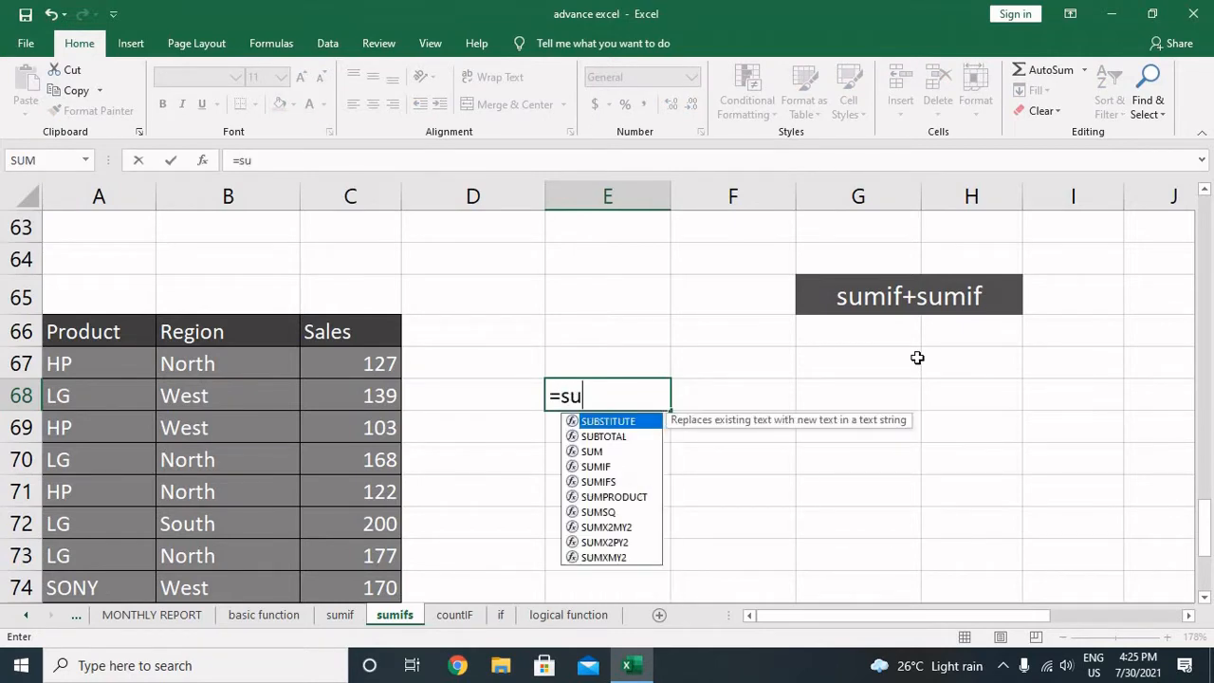
pyautogui.write('mif(')
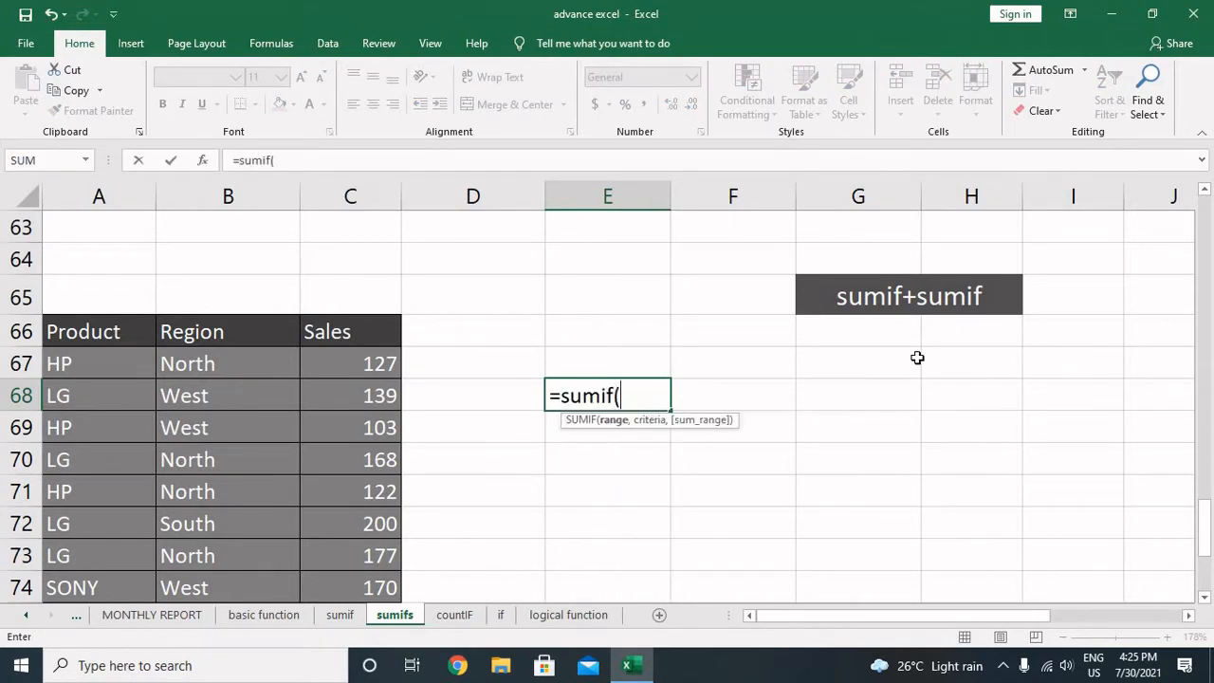
pyautogui.press('Left')
pyautogui.press('Left')
pyautogui.press('Left')
pyautogui.press('Left')
pyautogui.press('Up')
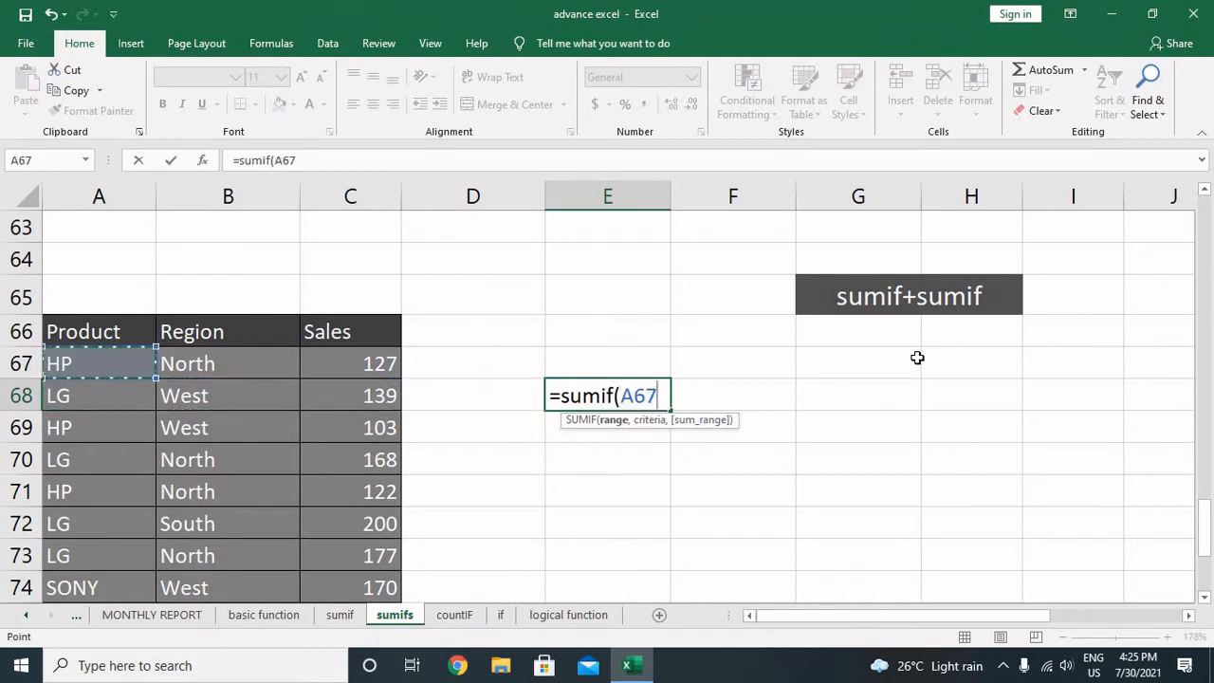
pyautogui.press('Up')
pyautogui.hotkey('ctrl', 'shift', 'Down')
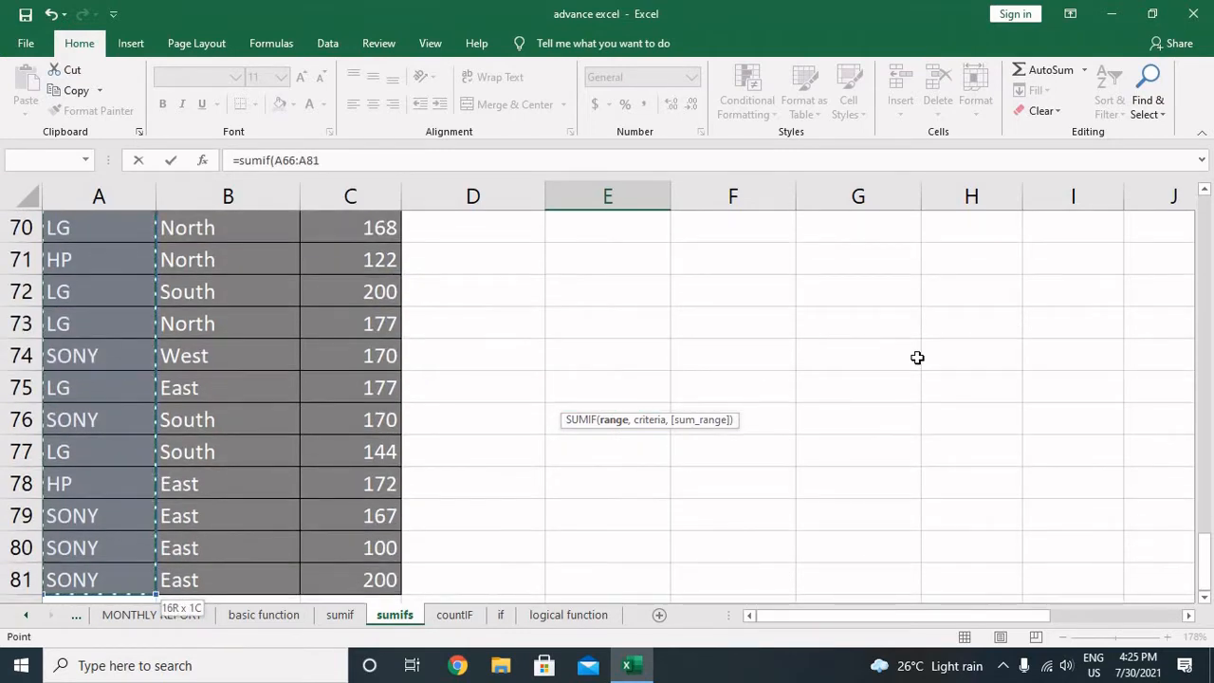
pyautogui.scroll(3, 918, 358)
pyautogui.write(',')
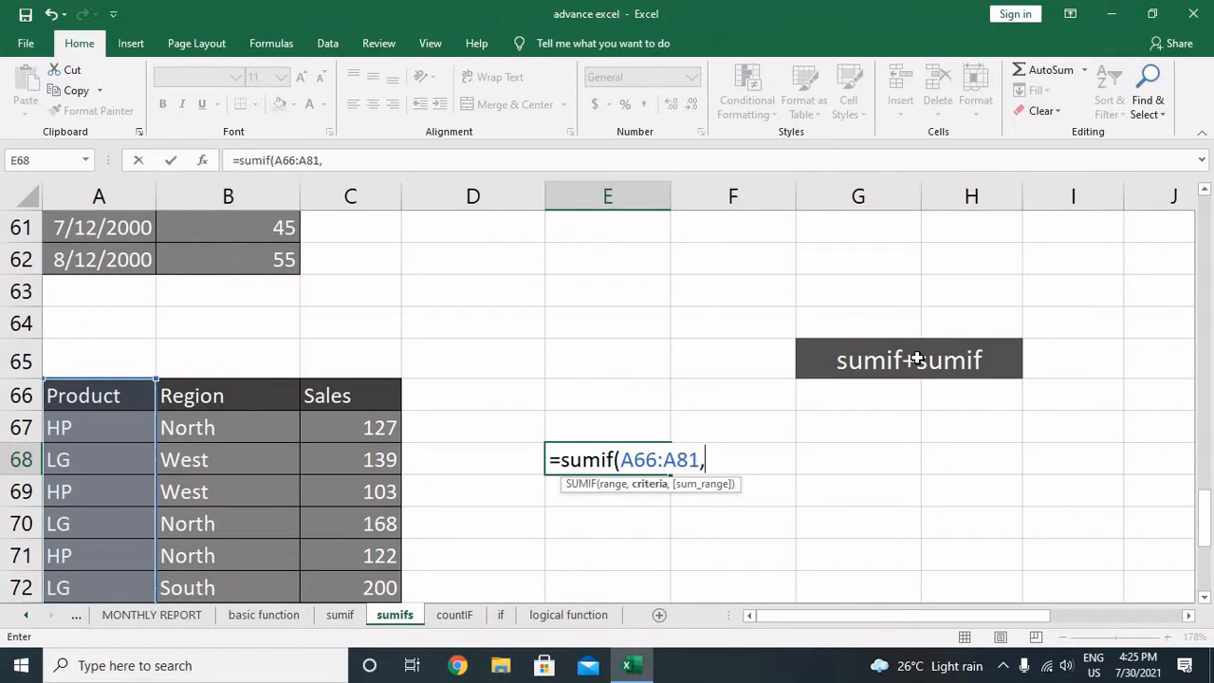
# Complete the E68 SUMIF formula with the criterion "hp" and the Sales column C66:C81 as sum range
pyautogui.write('"hp",')
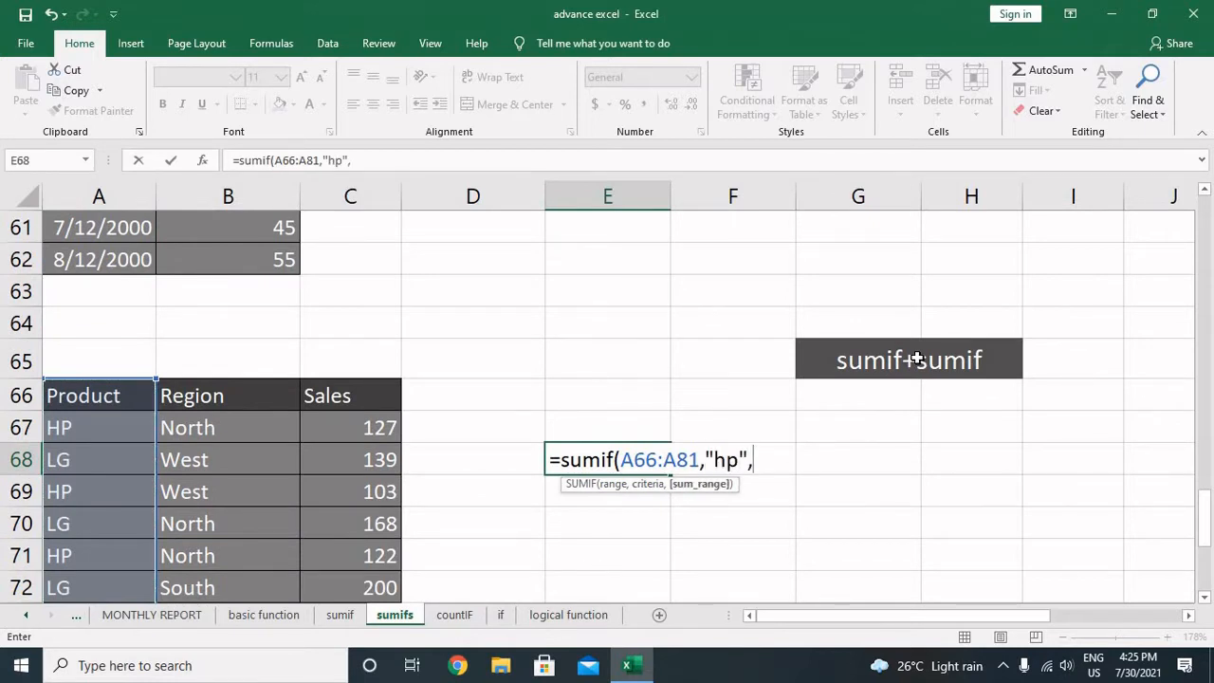
pyautogui.click(397, 393)
pyautogui.hotkey('ctrl', 'shift', 'Down')
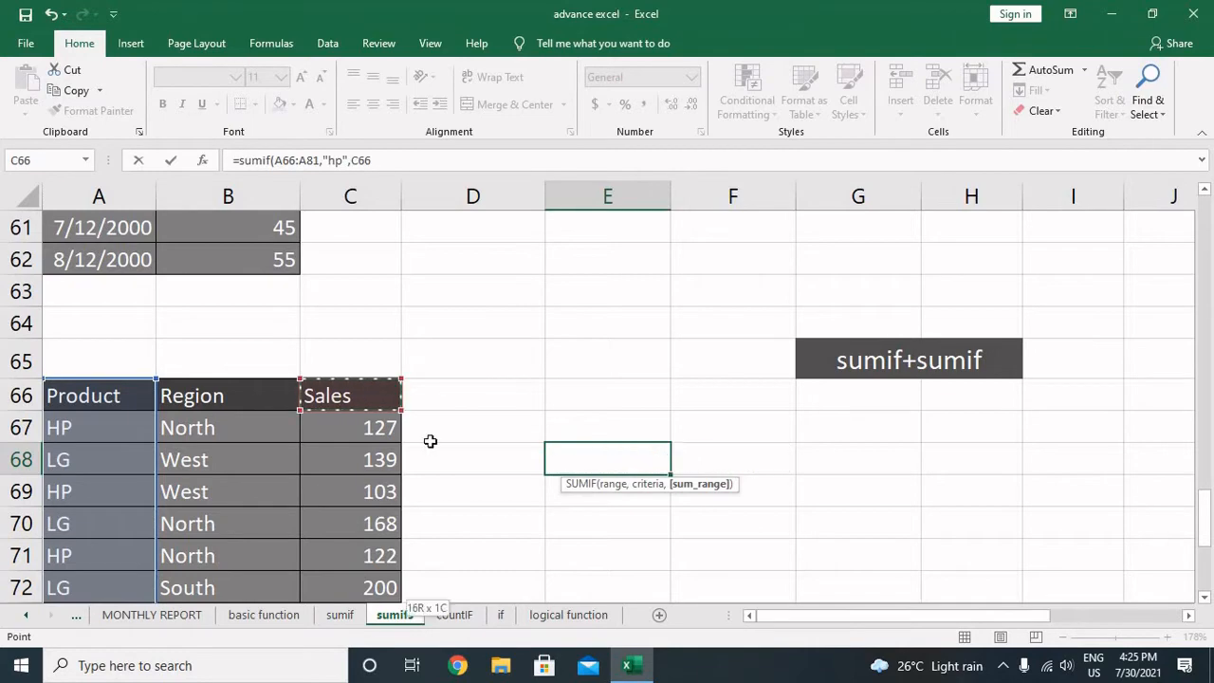
pyautogui.write(')')
pyautogui.press('Return')
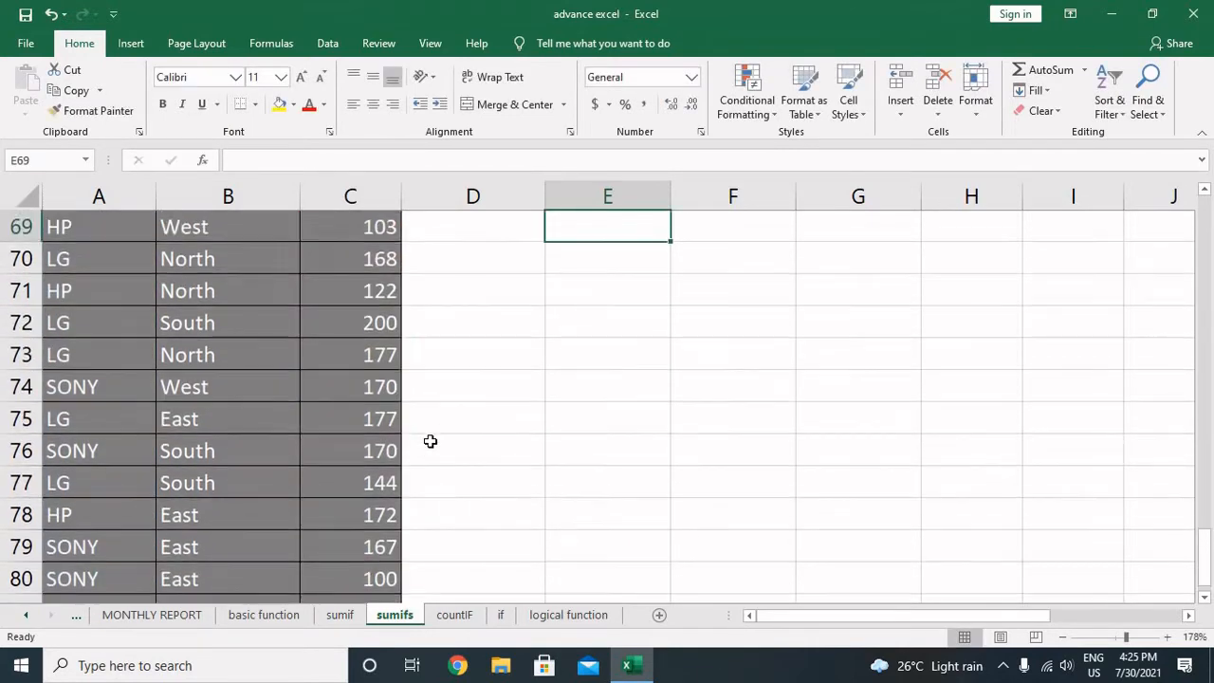
pyautogui.press('Up')
pyautogui.press('Up')
pyautogui.press('Up')
pyautogui.press('Down')
pyautogui.press('Down')
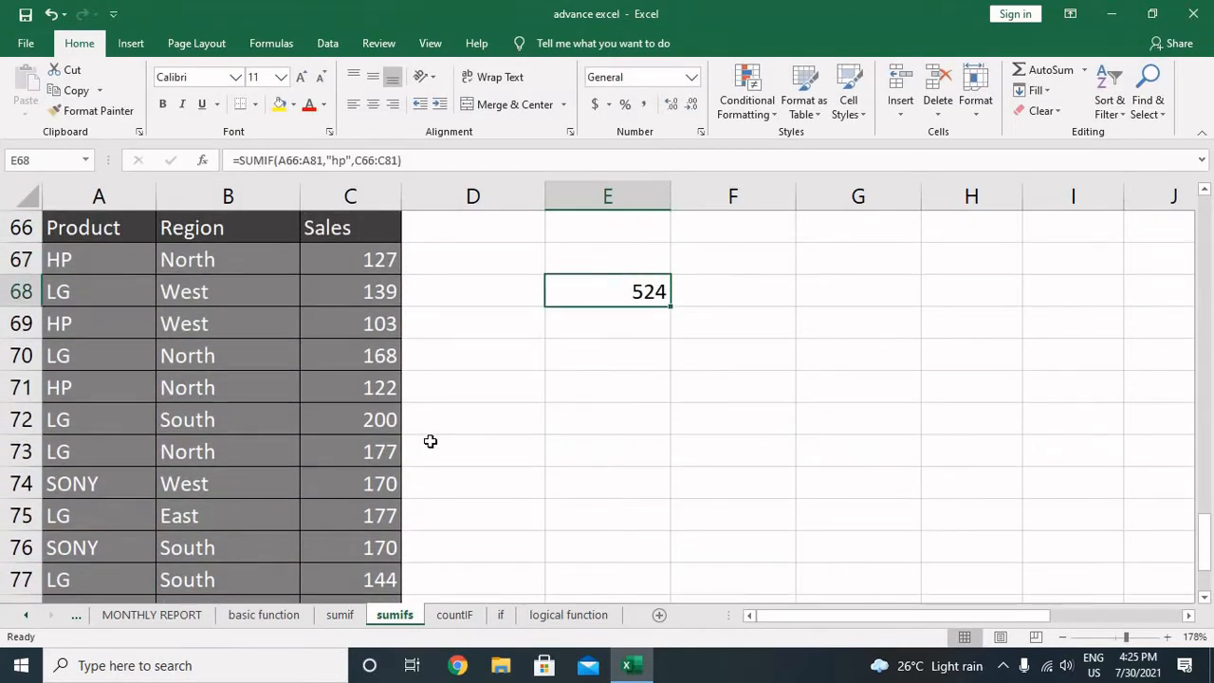
pyautogui.scroll(1, 446, 447)
pyautogui.press('F2')
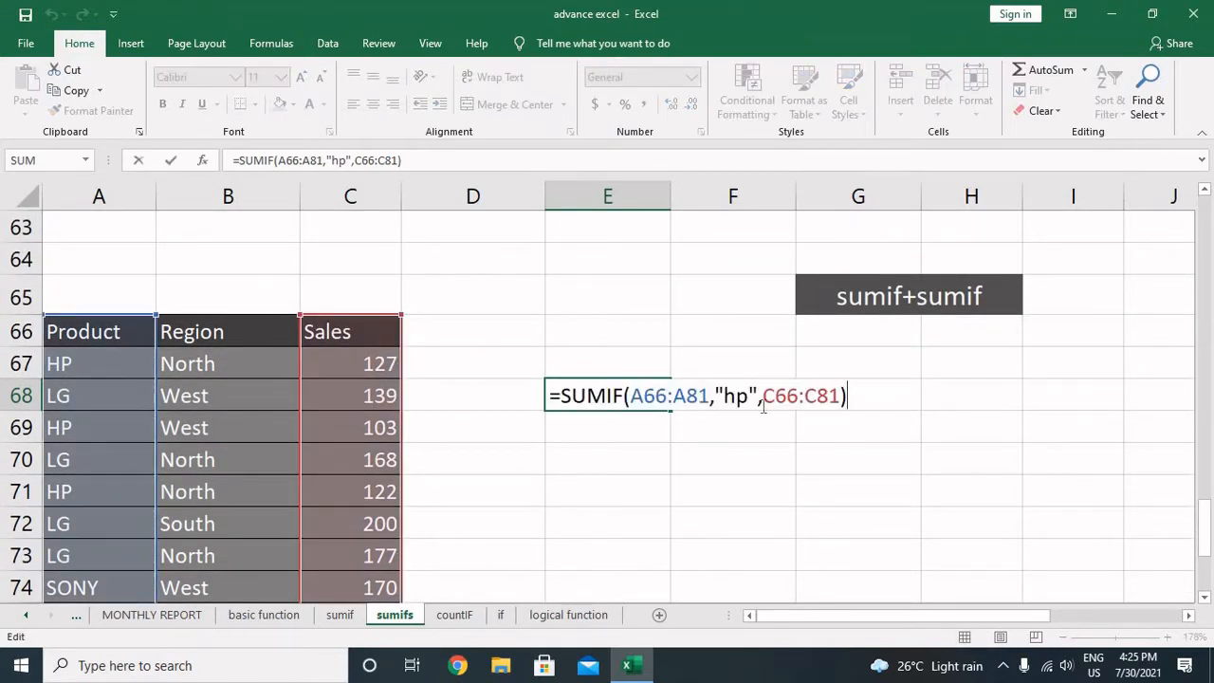
pyautogui.write('+')
pyautogui.press('BackSpace')
pyautogui.press('Return')
pyautogui.press('Up')
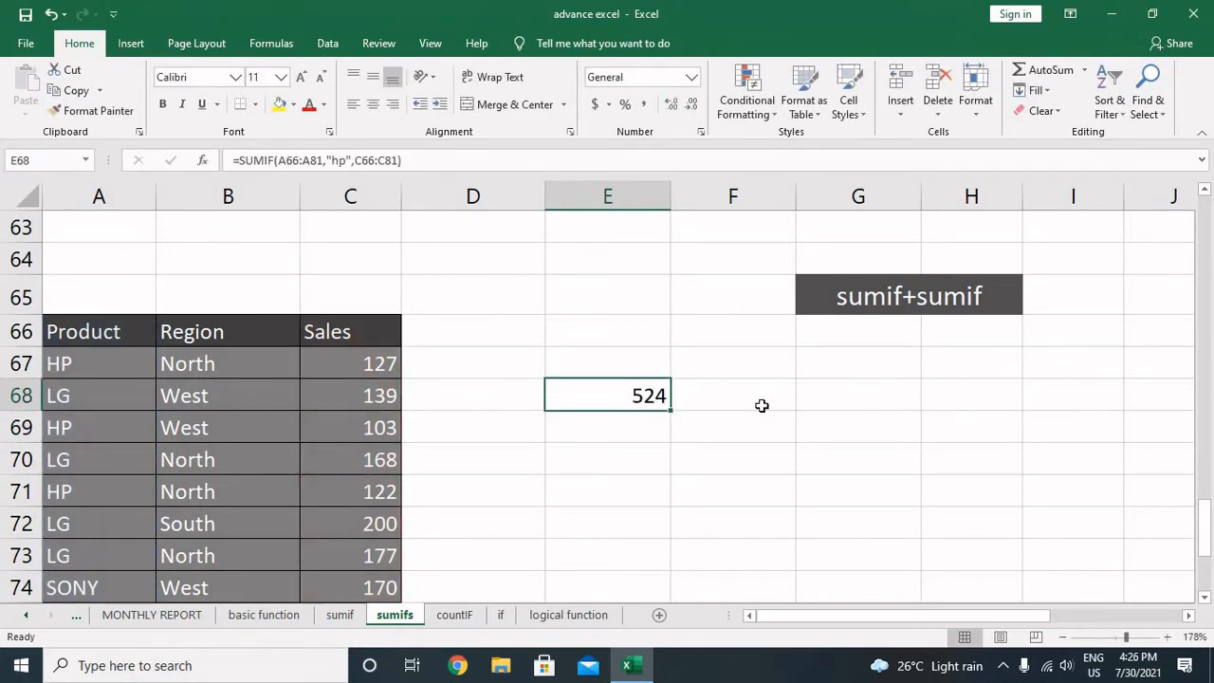
pyautogui.press('Left')
pyautogui.press('Left')
pyautogui.press('Left')
pyautogui.press('Left')
pyautogui.press('Right')
pyautogui.press('Right')
pyautogui.press('Right')
pyautogui.press('Right')
# Start a SUMIF formula in F68 with the Region column B66:B81 as its range
pyautogui.press('Right')
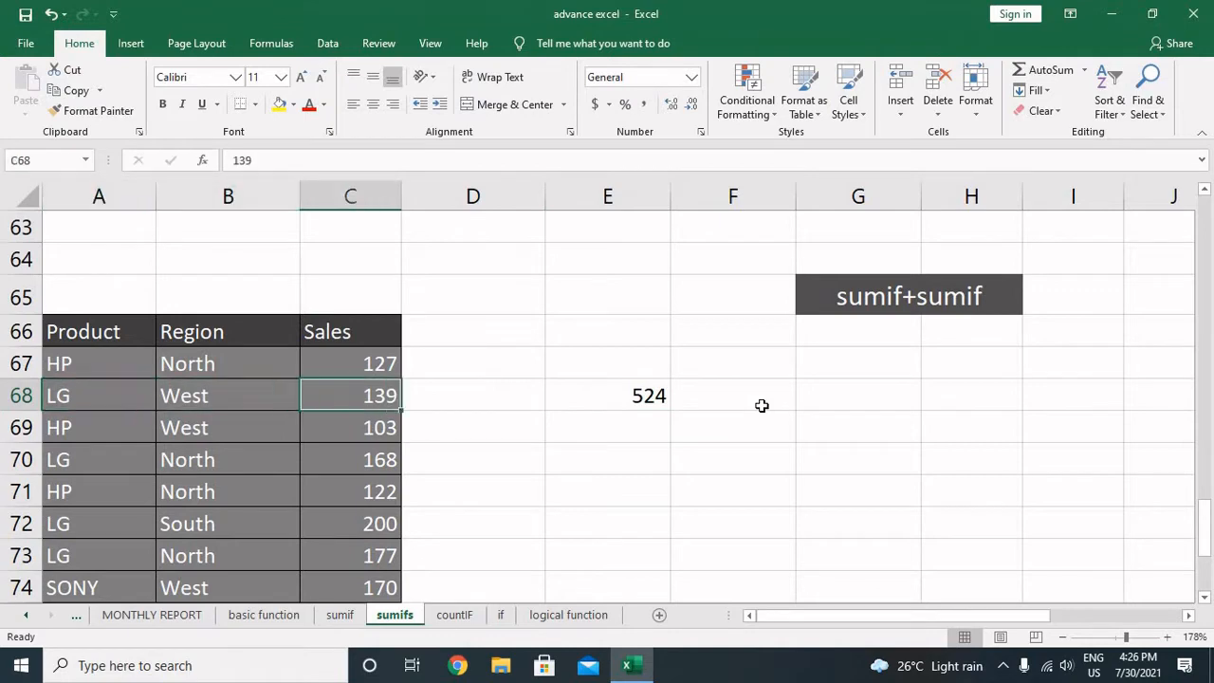
pyautogui.write('=s')
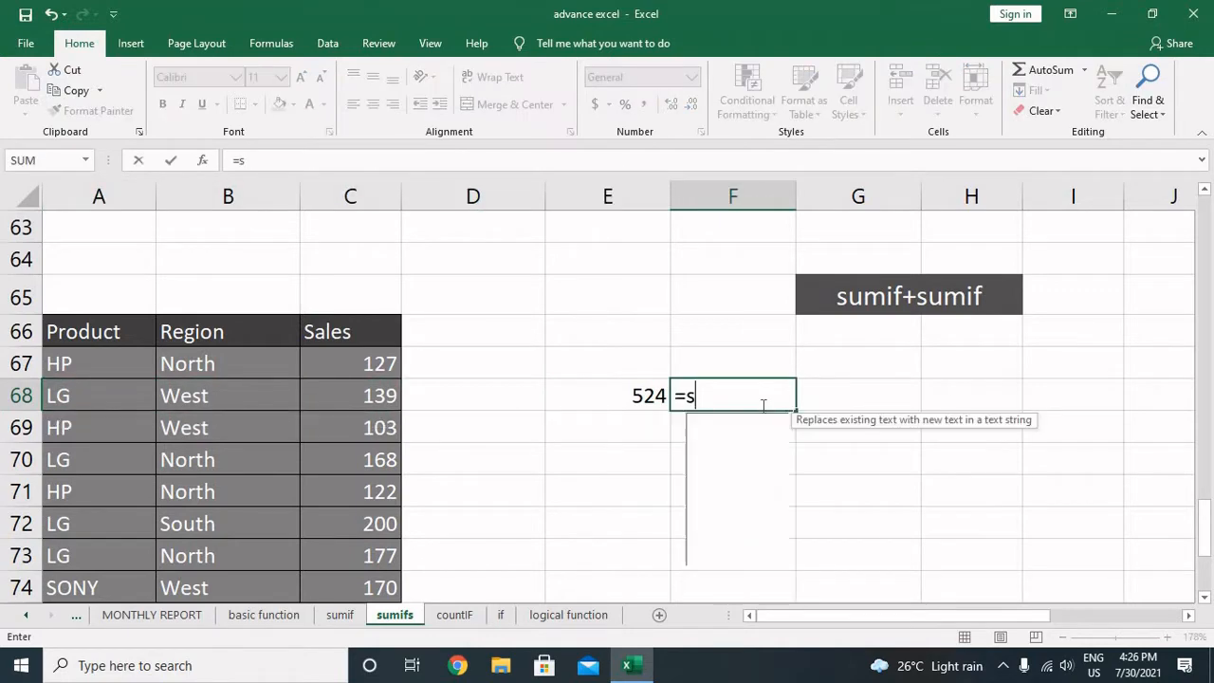
pyautogui.write('umif(')
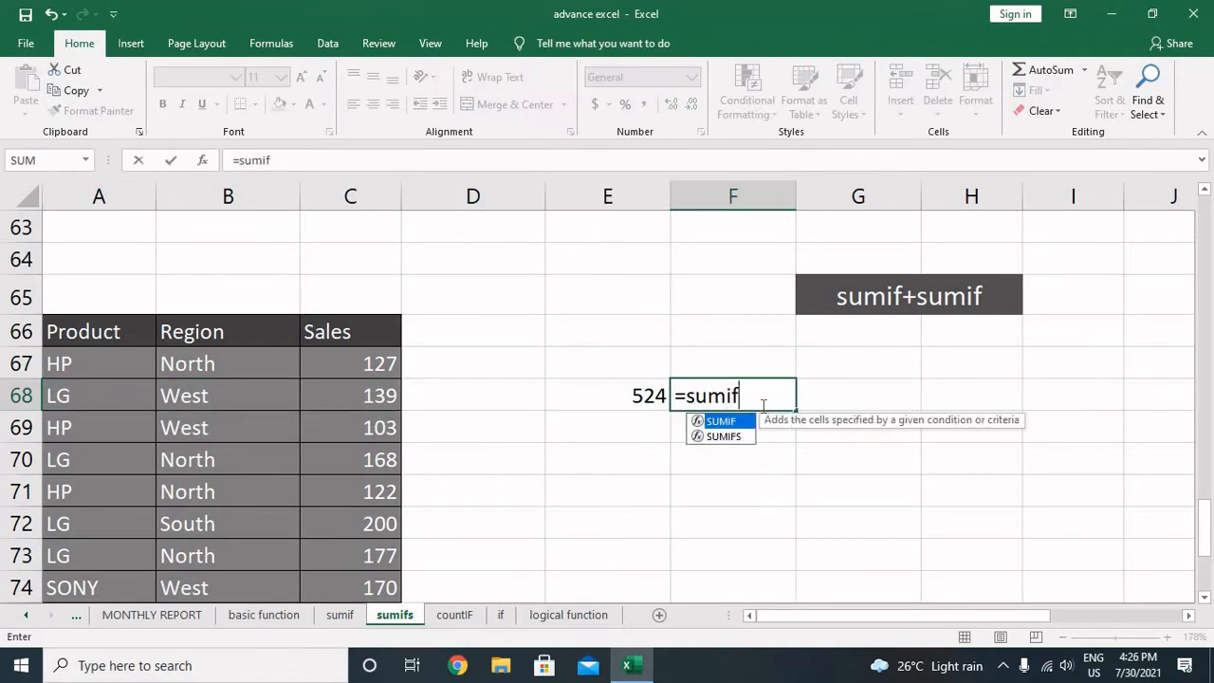
pyautogui.press('Left')
pyautogui.press('Left')
pyautogui.press('Left')
pyautogui.press('Left')
pyautogui.press('Up')
pyautogui.press('Up')
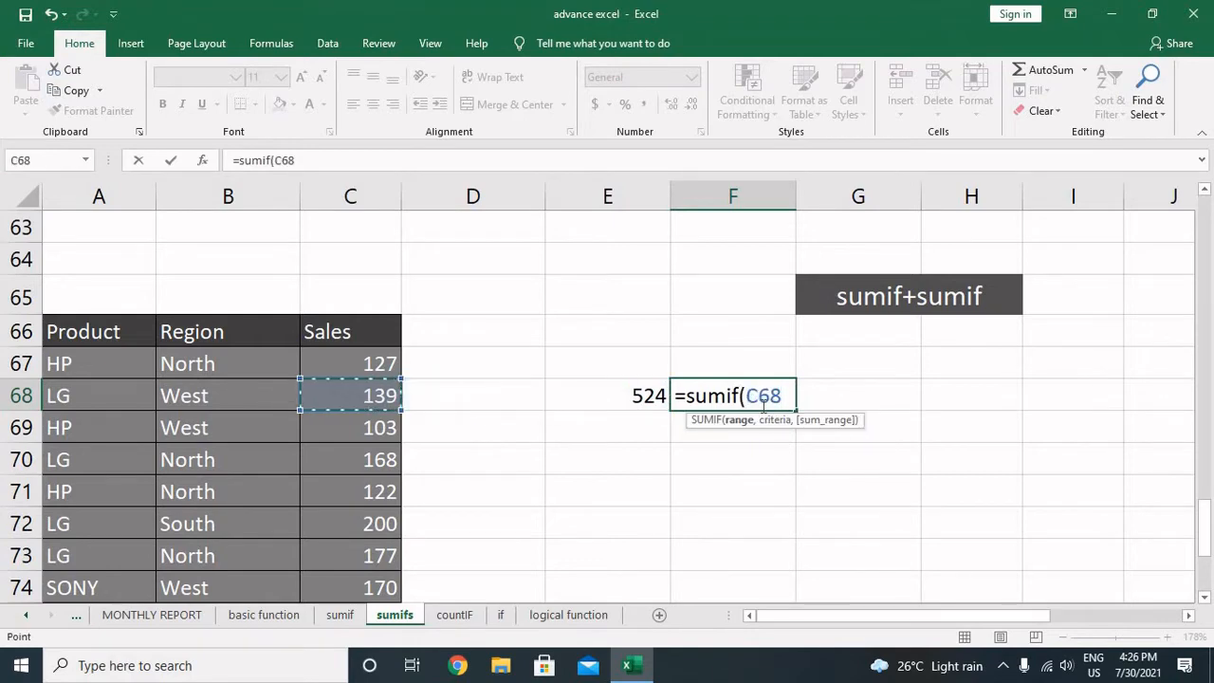
pyautogui.hotkey('ctrl', 'shift', 'Down')
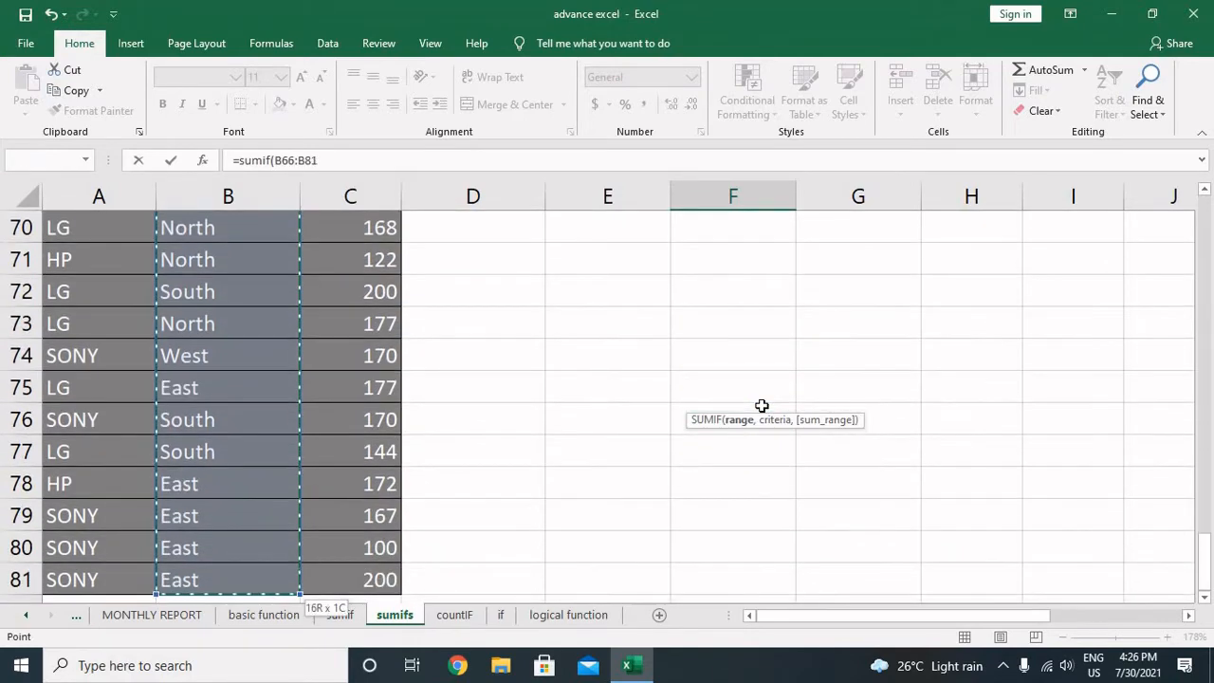
pyautogui.scroll(1, 886, 426)
pyautogui.scroll(1, 886, 427)
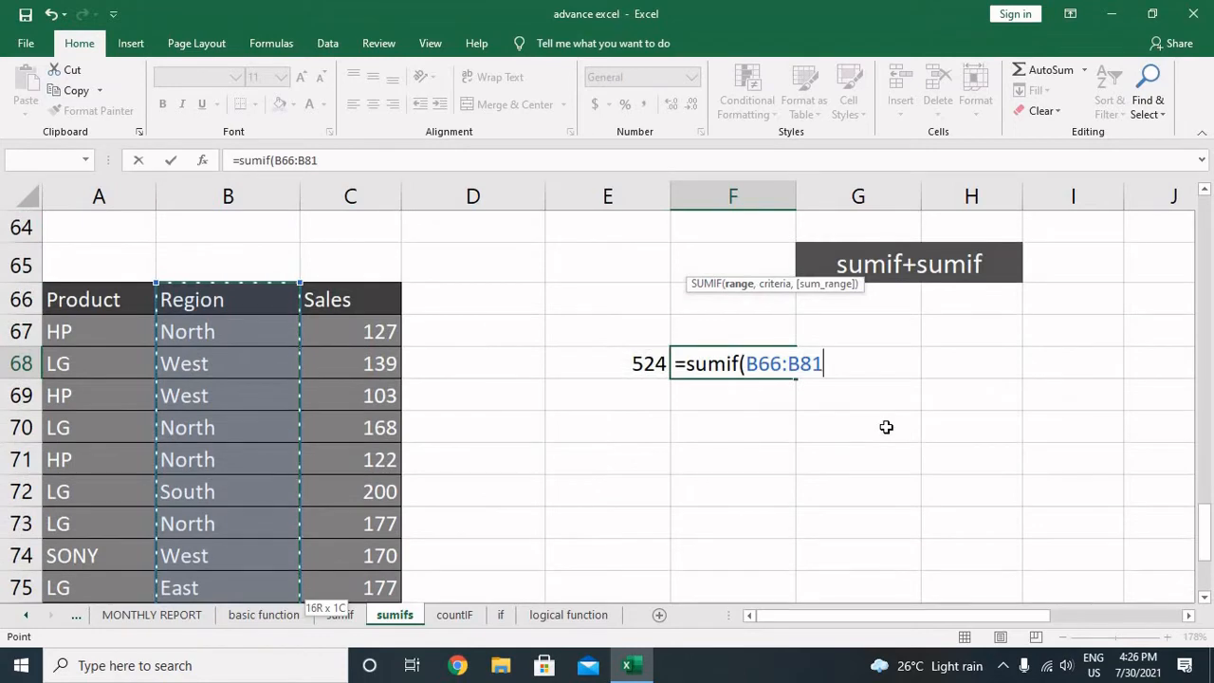
# Complete the F68 SUMIF formula with the criterion "west" and the Sales column C66:C81 as sum range
pyautogui.write(',"')
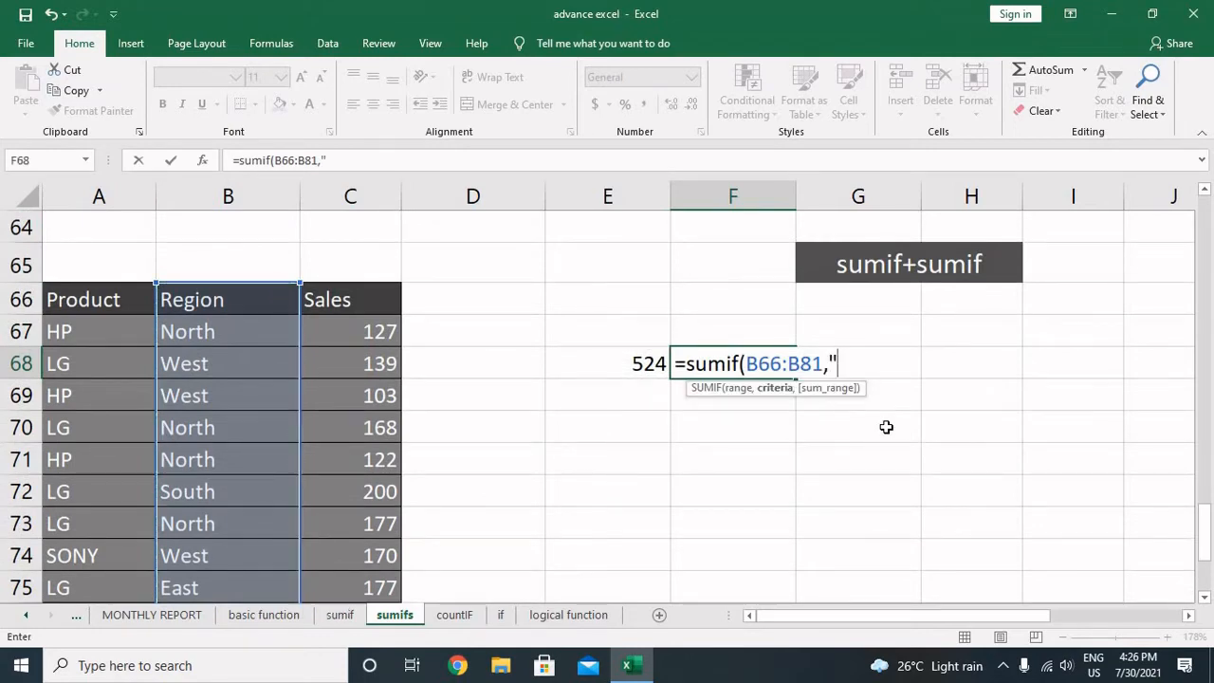
pyautogui.write('west",')
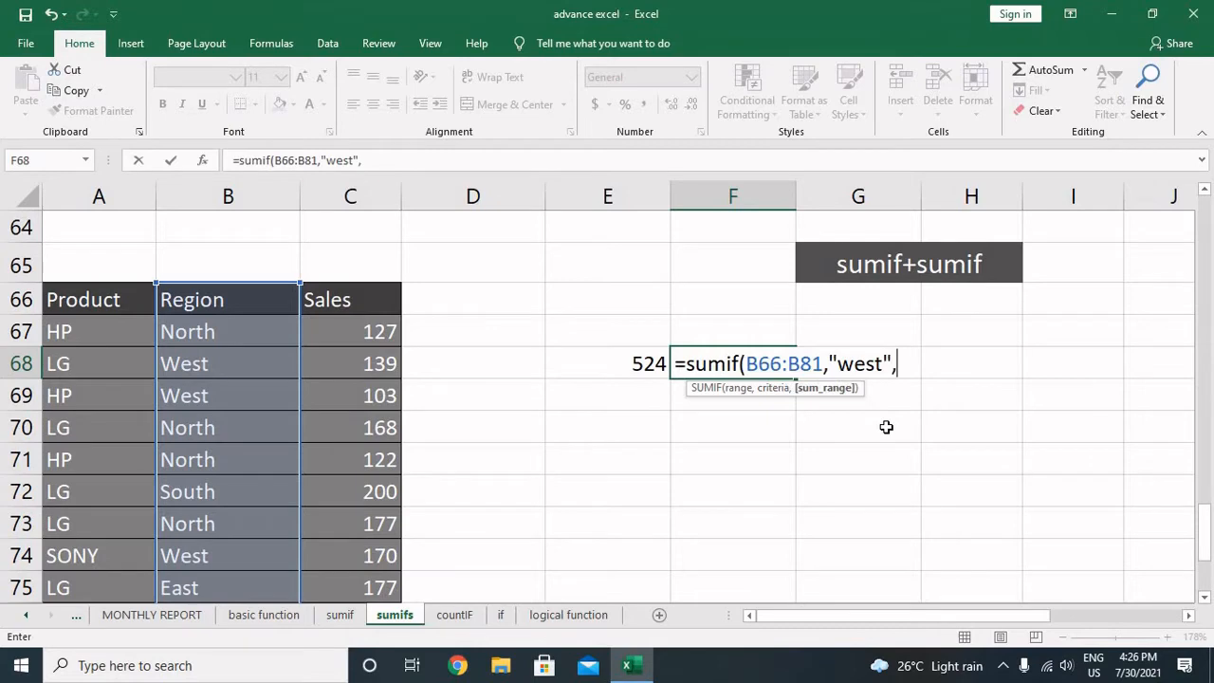
pyautogui.click(378, 303)
pyautogui.hotkey('ctrl', 'shift', 'Down')
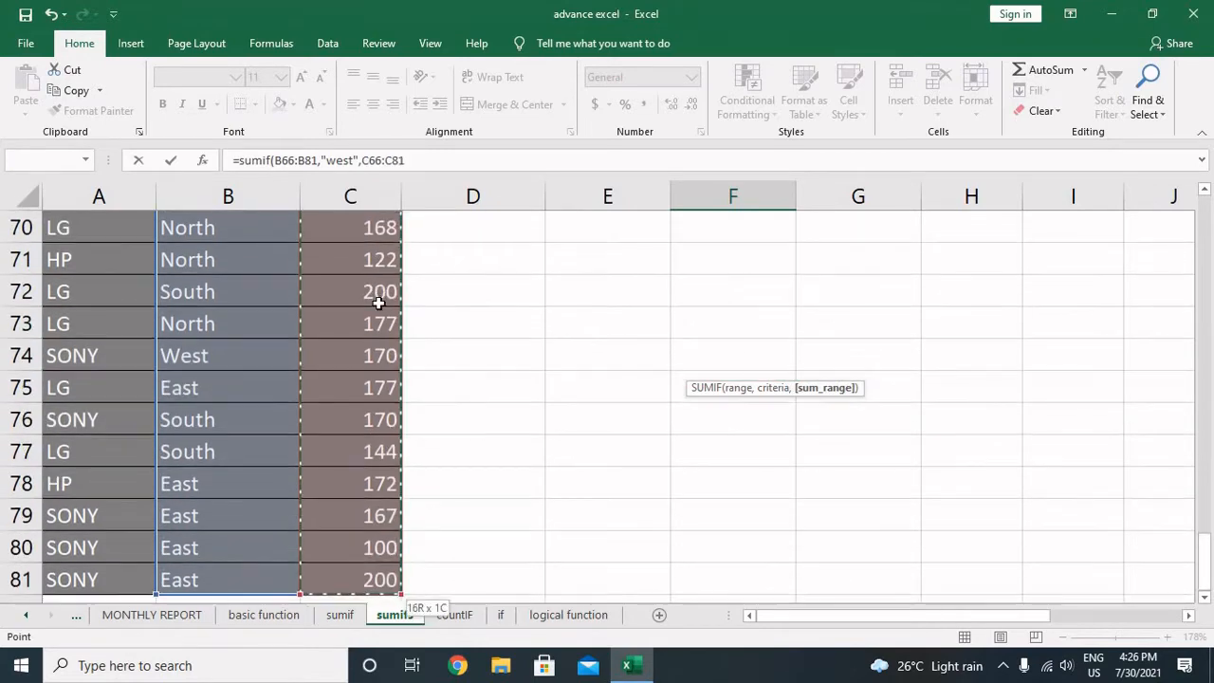
pyautogui.press('Return')
pyautogui.scroll(4, 378, 303)
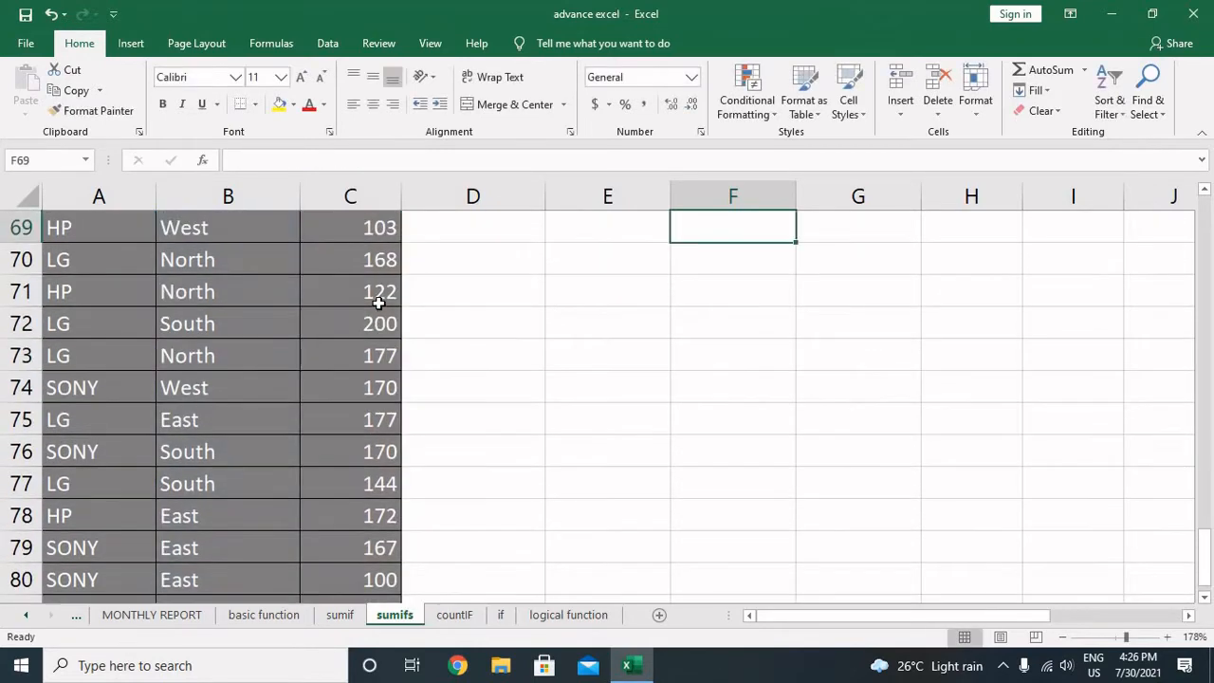
pyautogui.scroll(-2, 607, 456)
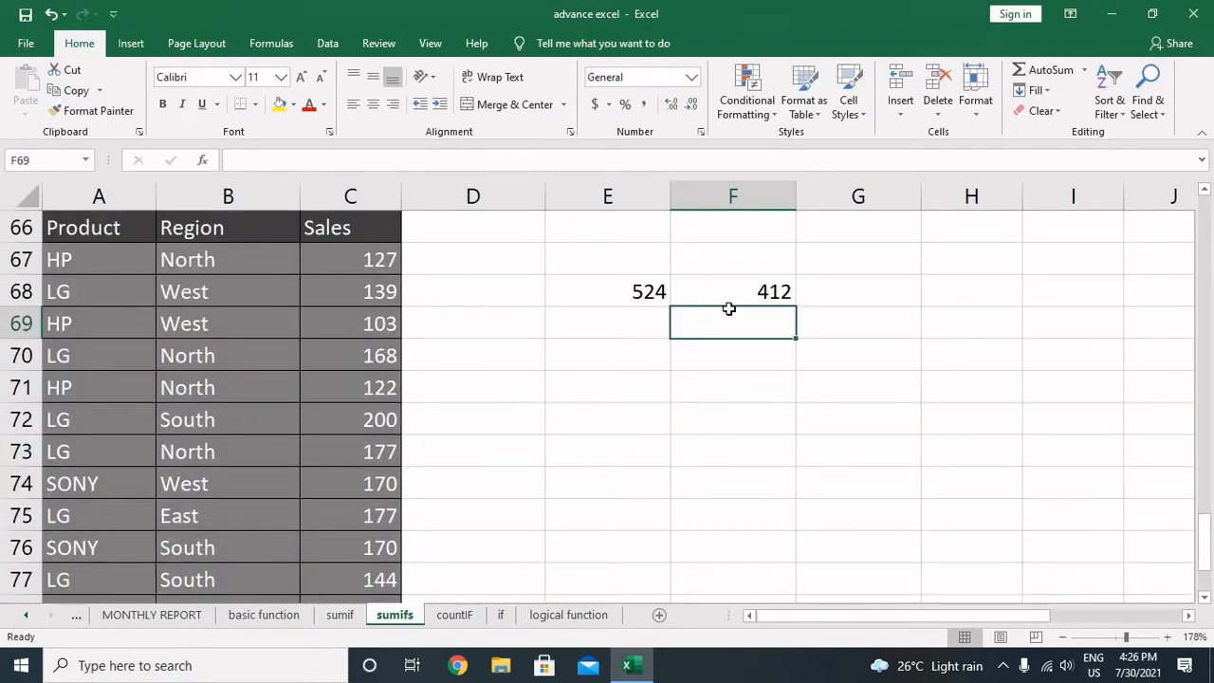
# Add the two SUMIF results in G68 with the formula =SUM(E68:F68)
pyautogui.click(865, 291)
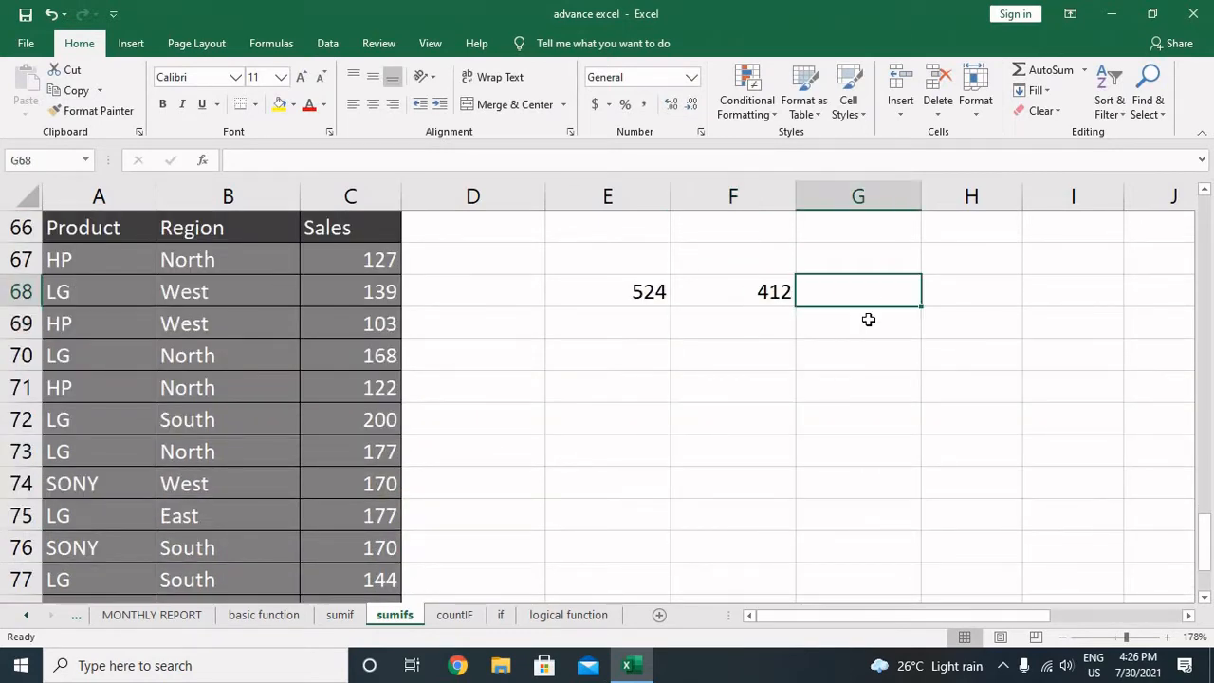
pyautogui.write('=sum(')
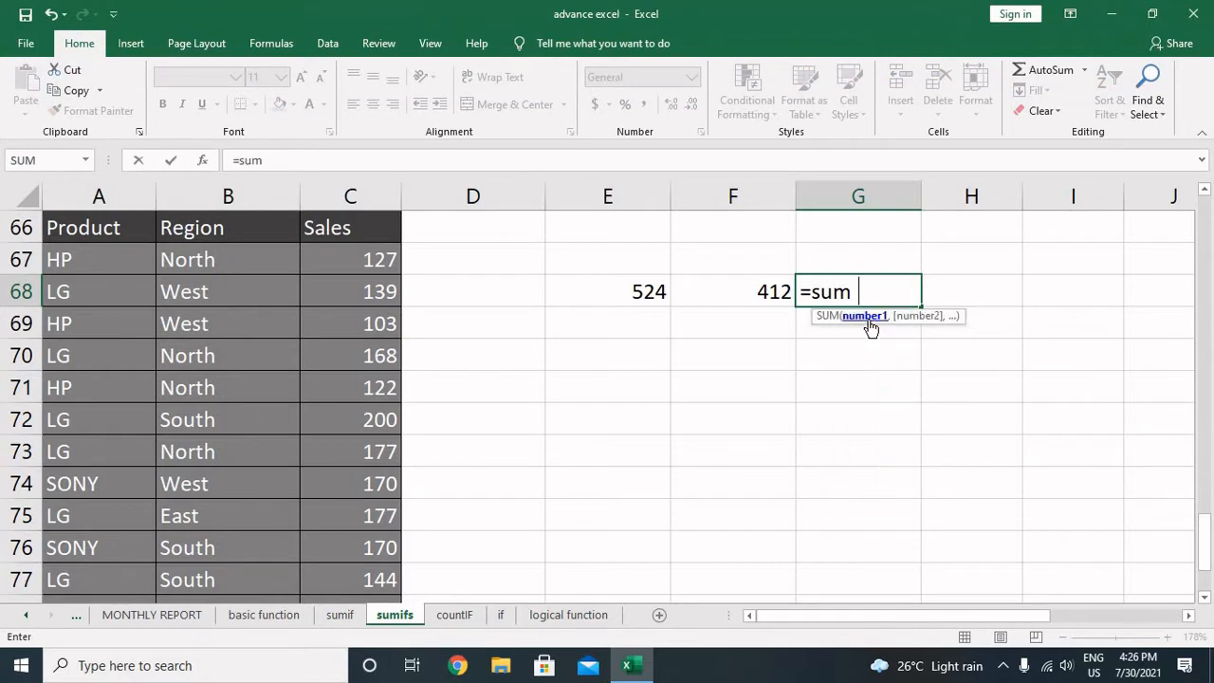
pyautogui.press('Left')
pyautogui.press('Left')
pyautogui.hotkey('shift', 'Right')
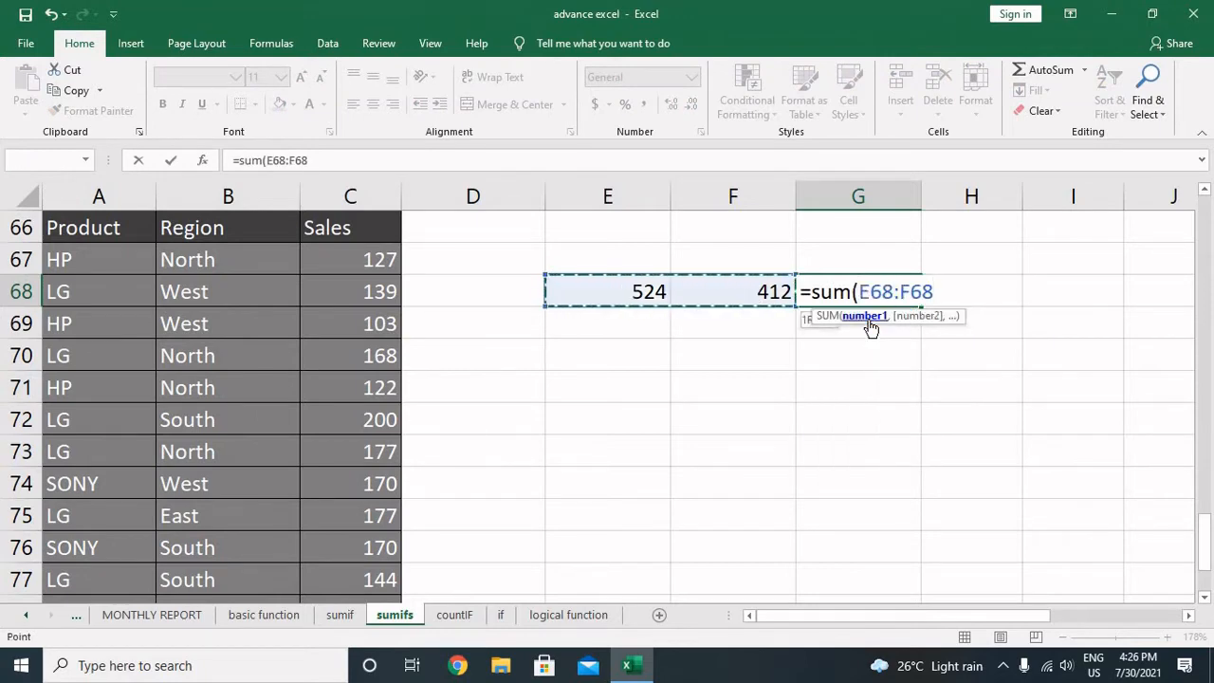
pyautogui.write(')')
pyautogui.press('Return')
pyautogui.press('Up')
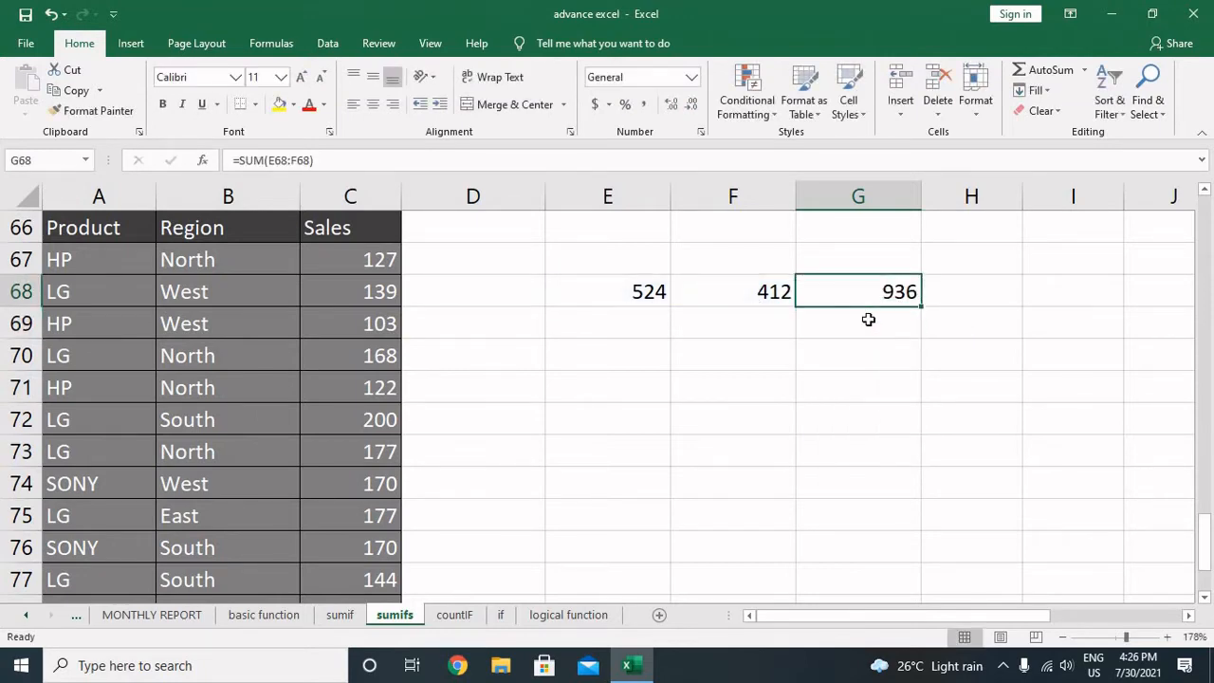
pyautogui.scroll(1, 863, 339)
pyautogui.click(605, 403)
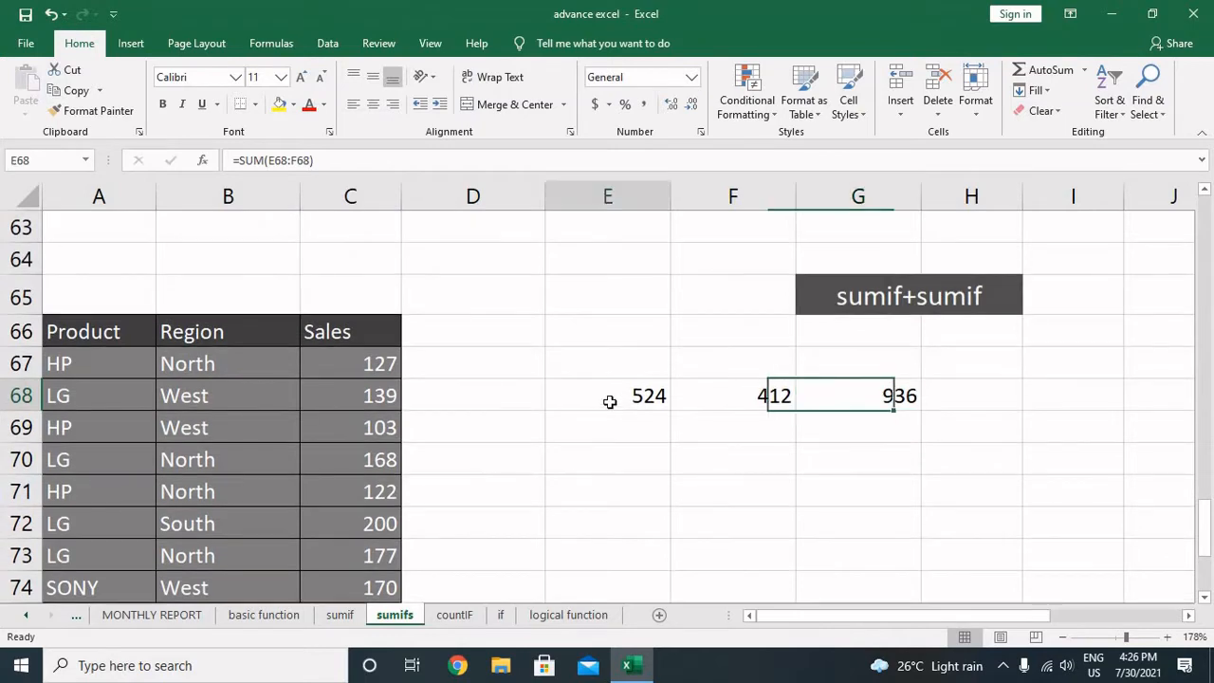
pyautogui.click(759, 396)
pyautogui.click(632, 394)
pyautogui.click(707, 393)
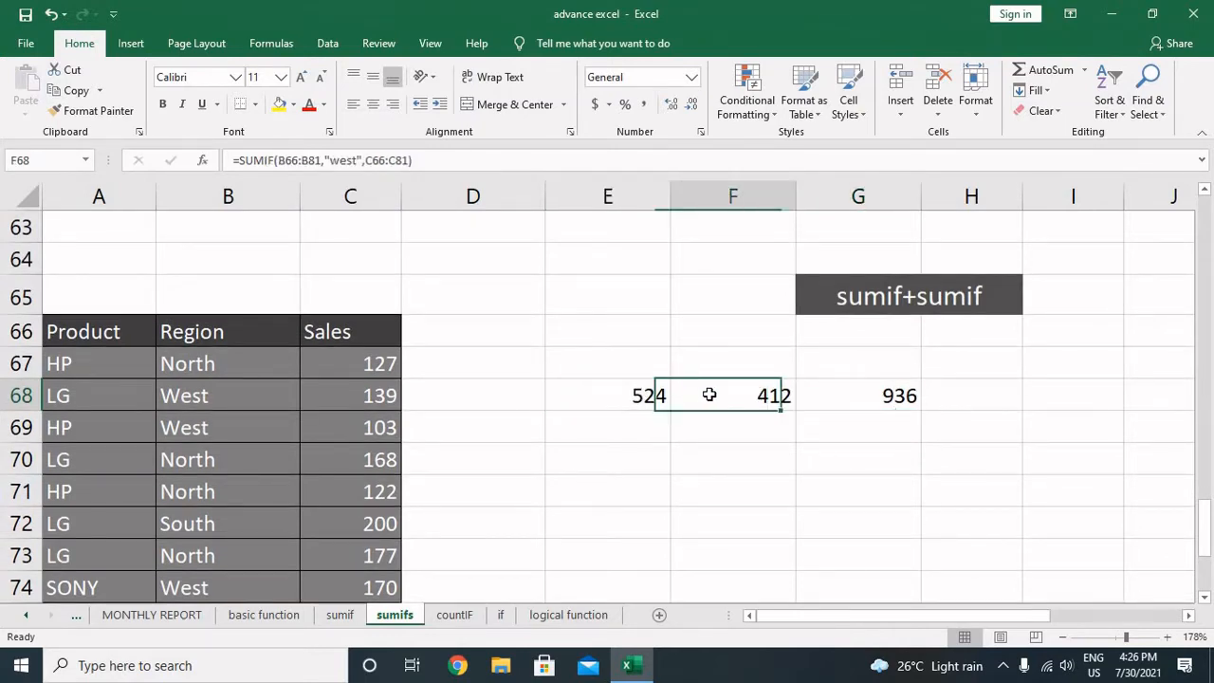
# Enter a SUMIF formula in E69 with the Product column A66:A81 as range and "hp" as criterion
pyautogui.doubleClick(632, 435)
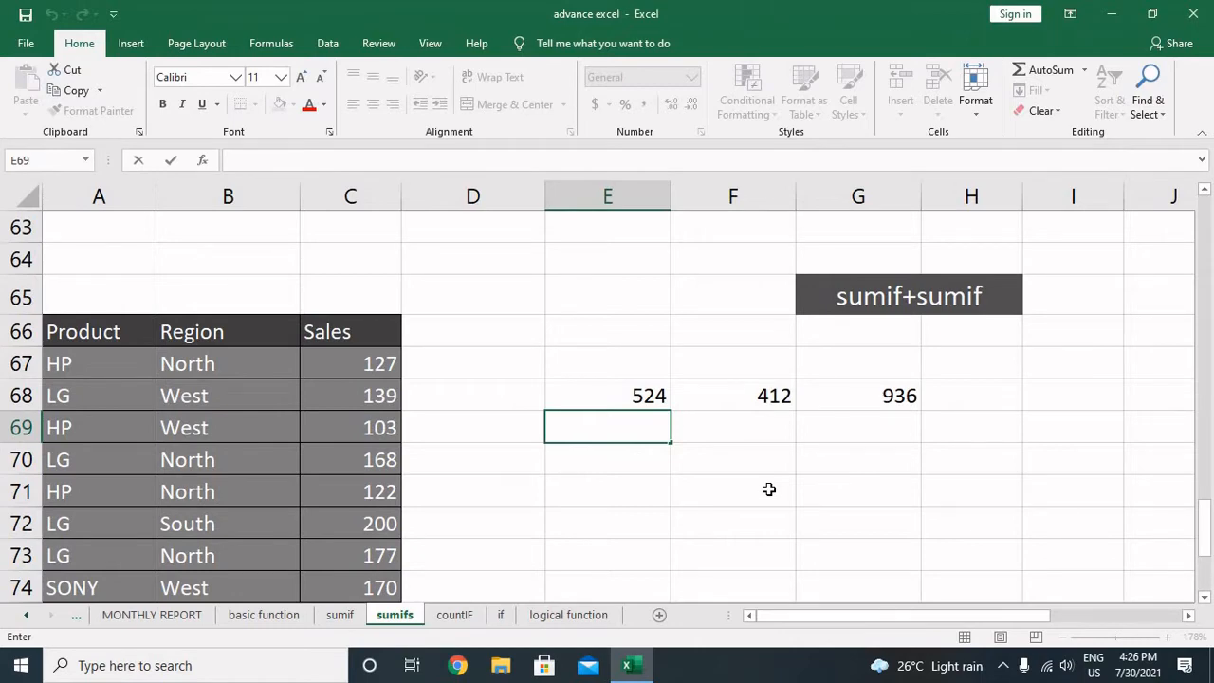
pyautogui.write('=sumif')
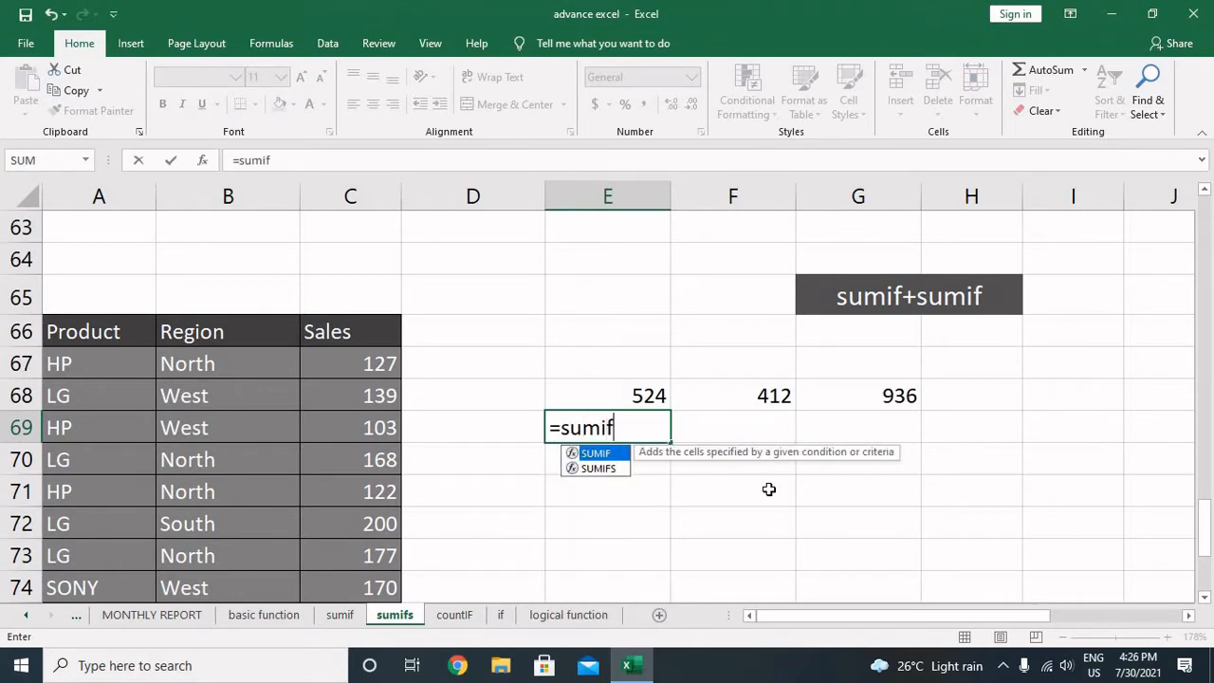
pyautogui.write('(')
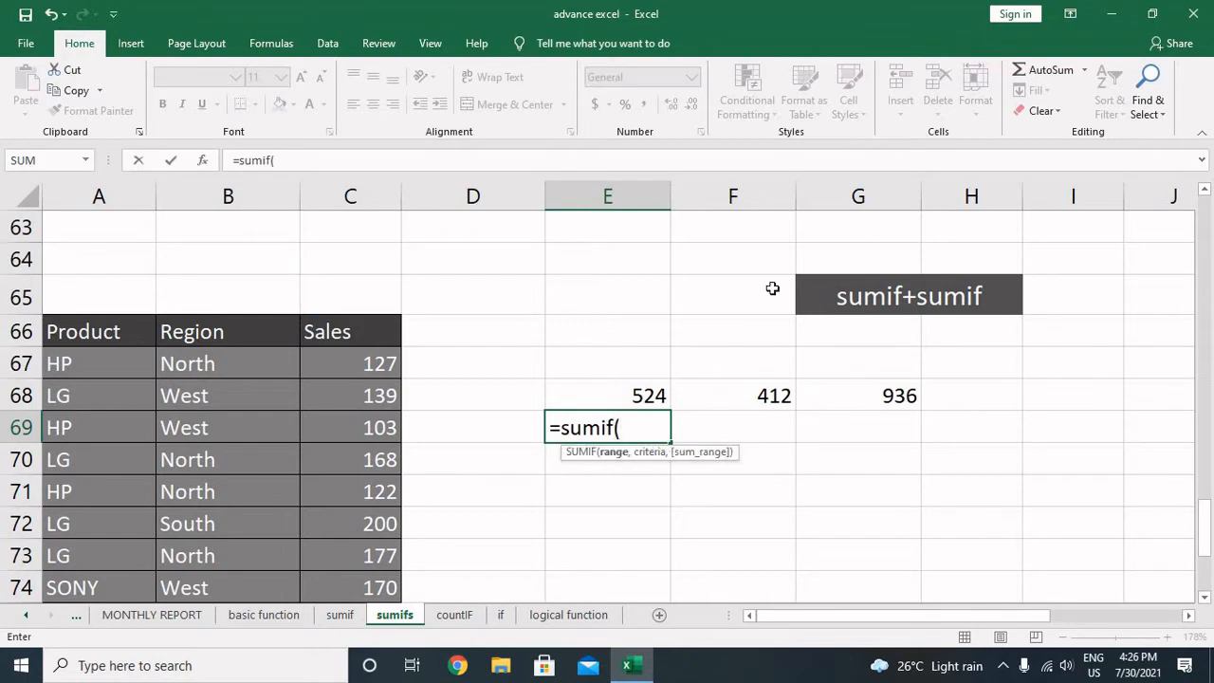
pyautogui.click(63, 335)
pyautogui.hotkey('ctrl', 'shift', 'Down')
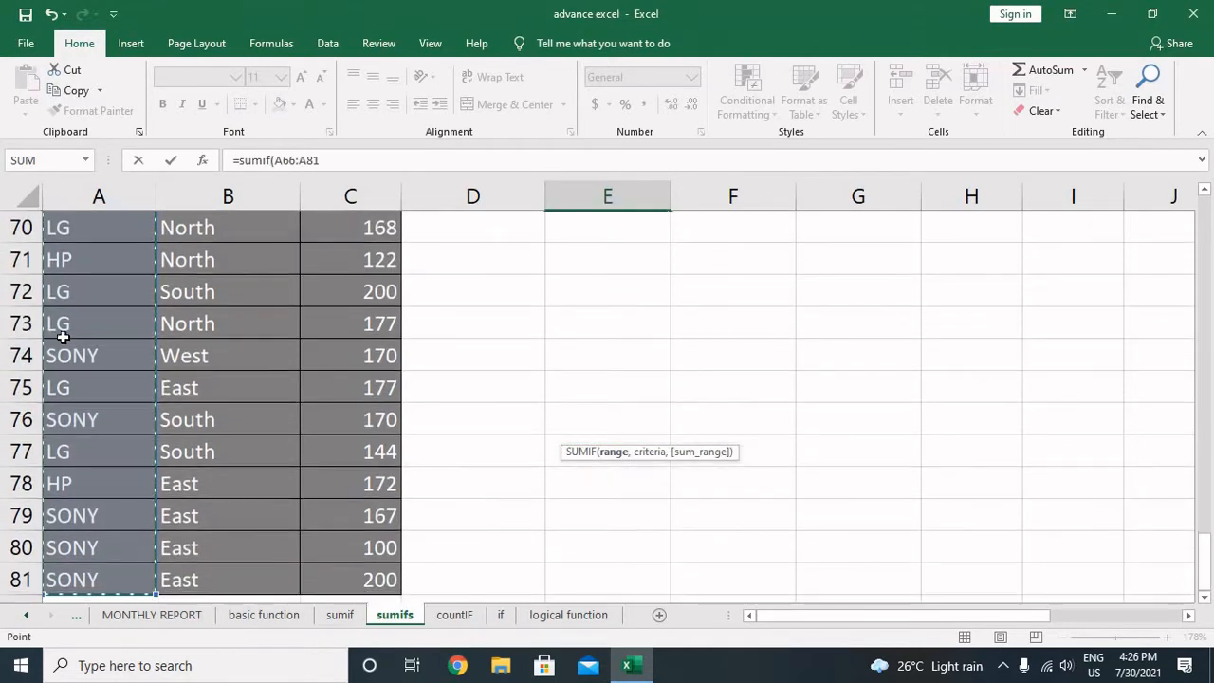
pyautogui.write(',"hp')
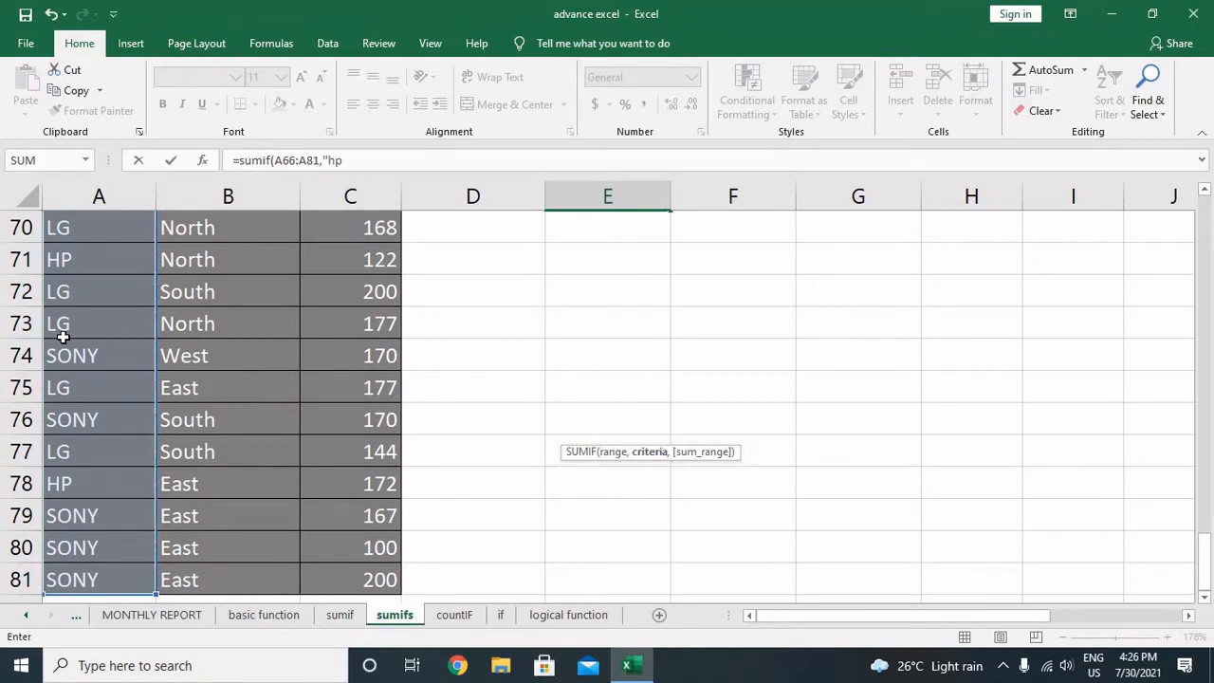
pyautogui.write('"')
pyautogui.scroll(2, 76, 322)
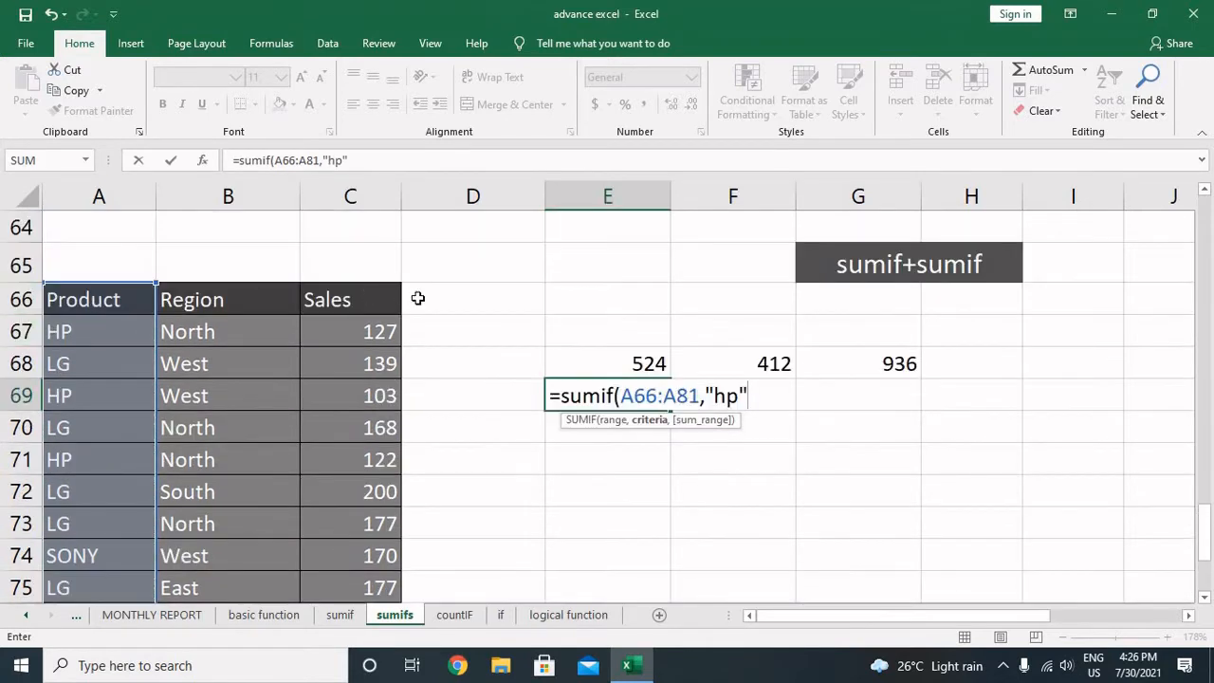
pyautogui.press('Return')
pyautogui.click(368, 304)
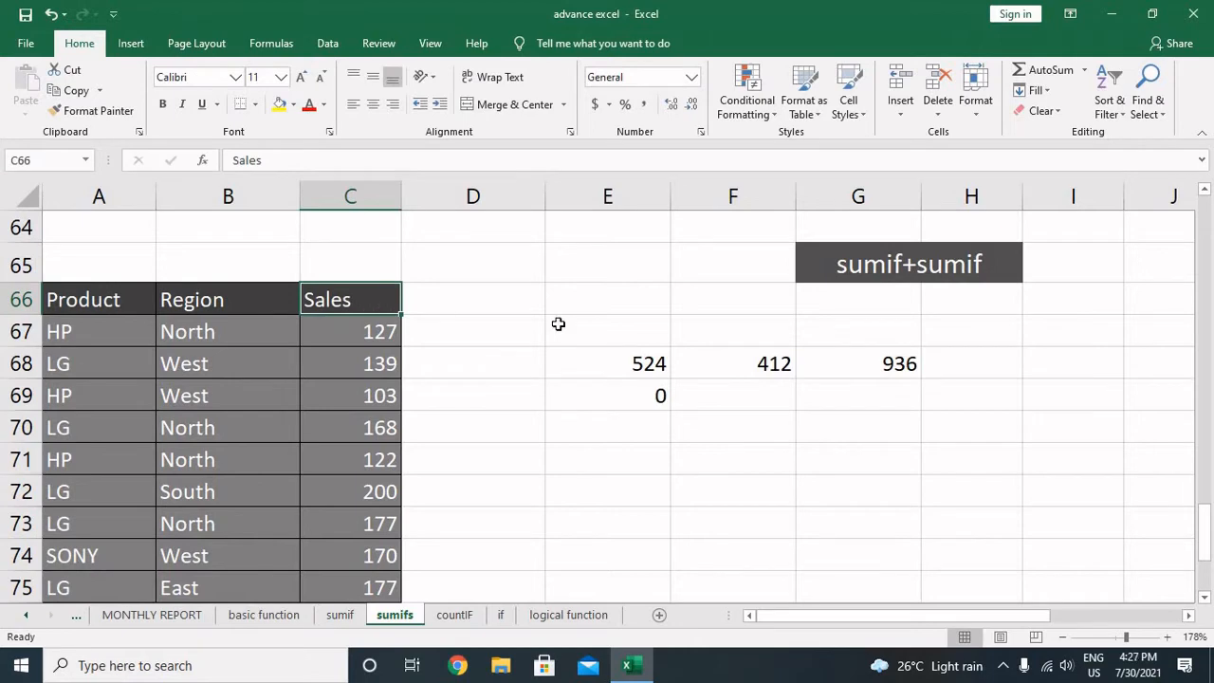
# Add the Sales column C66:C81 as the sum range of the SUMIF formula in E69
pyautogui.doubleClick(661, 395)
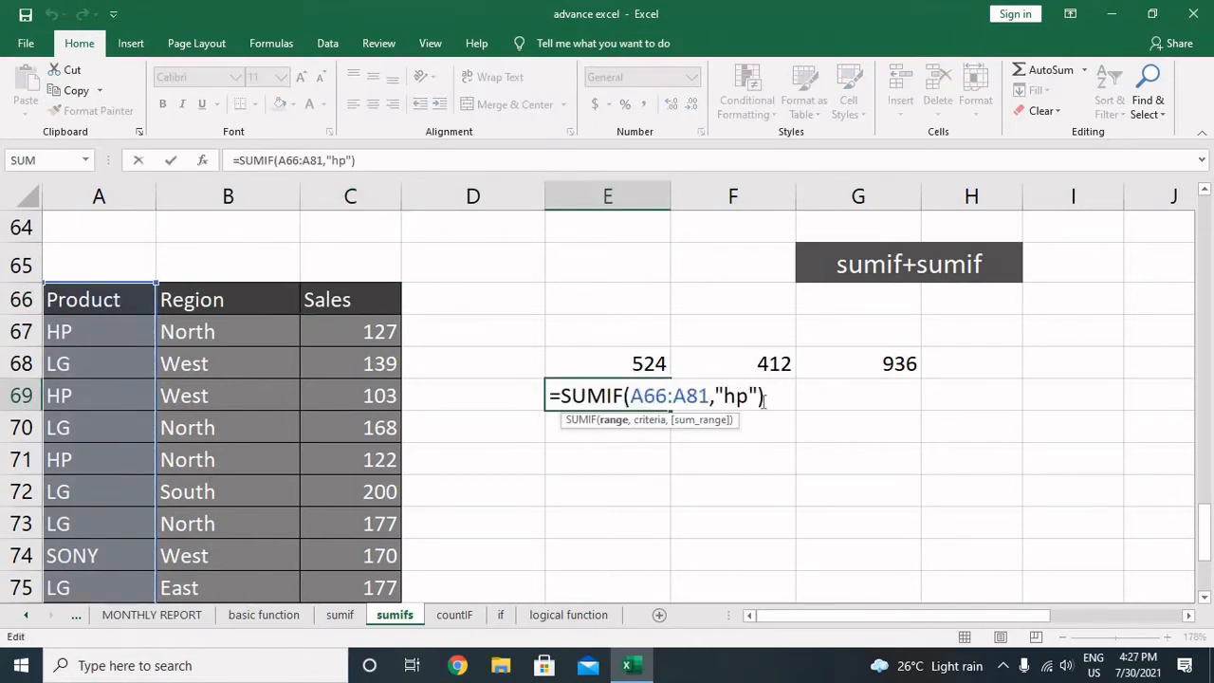
pyautogui.click(759, 397)
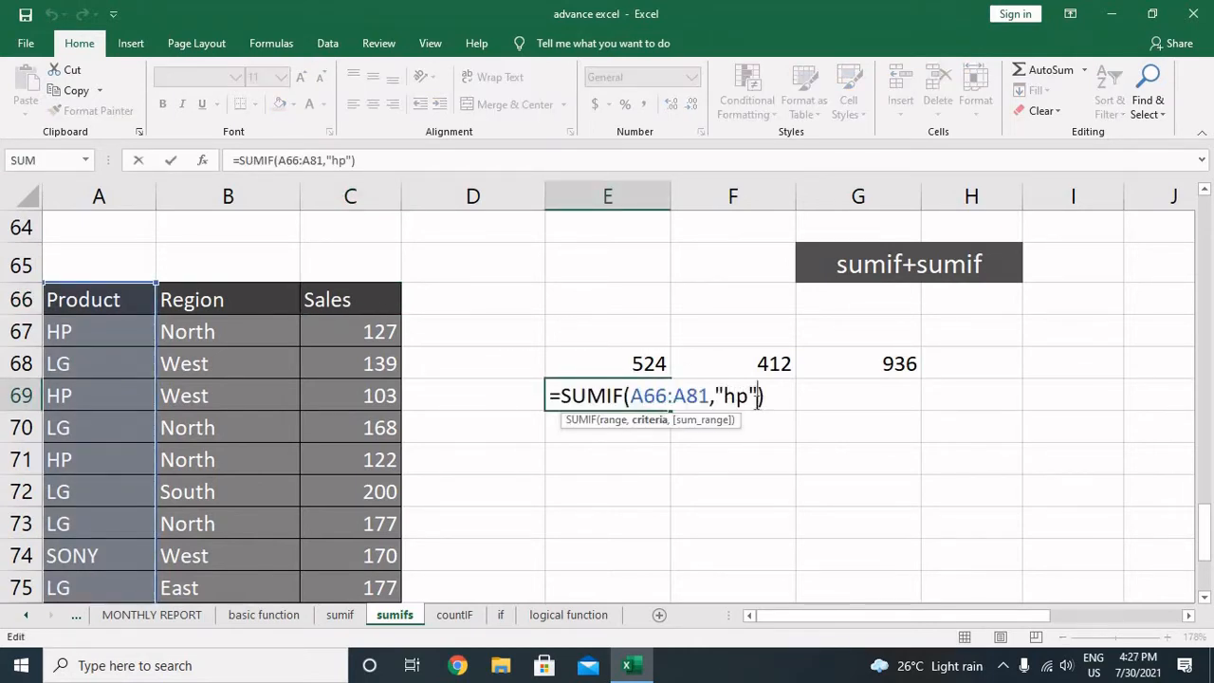
pyautogui.write(',')
pyautogui.click(332, 302)
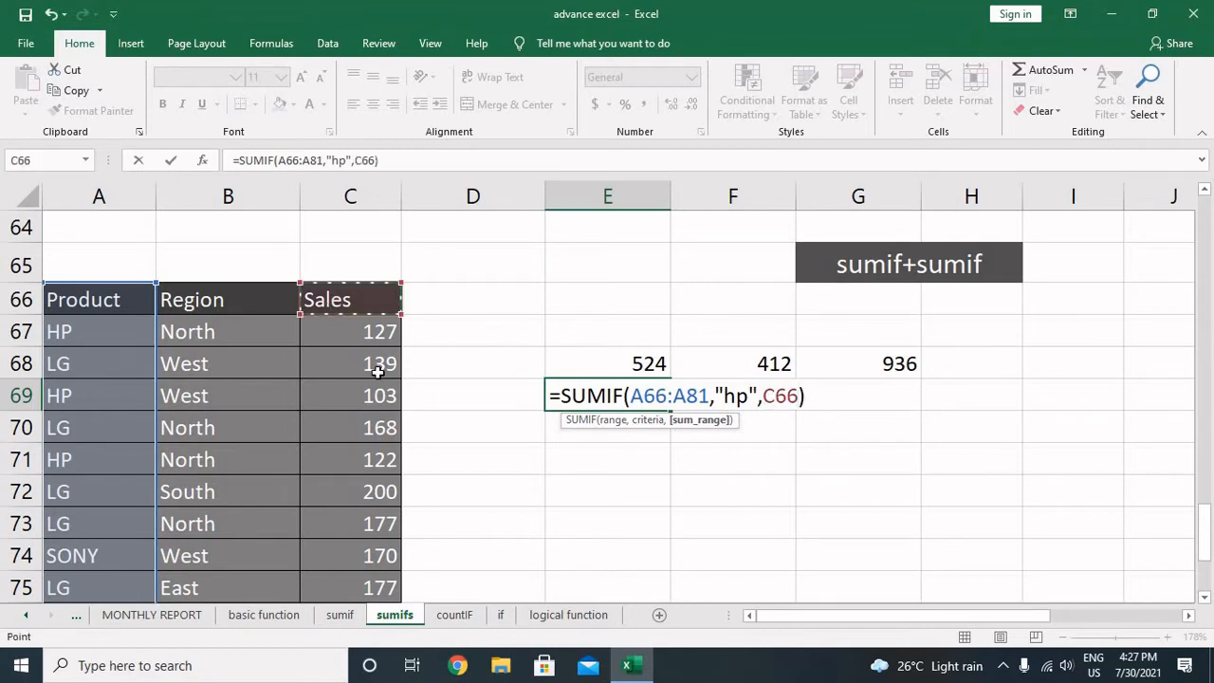
pyautogui.hotkey('ctrl', 'shift', 'Down')
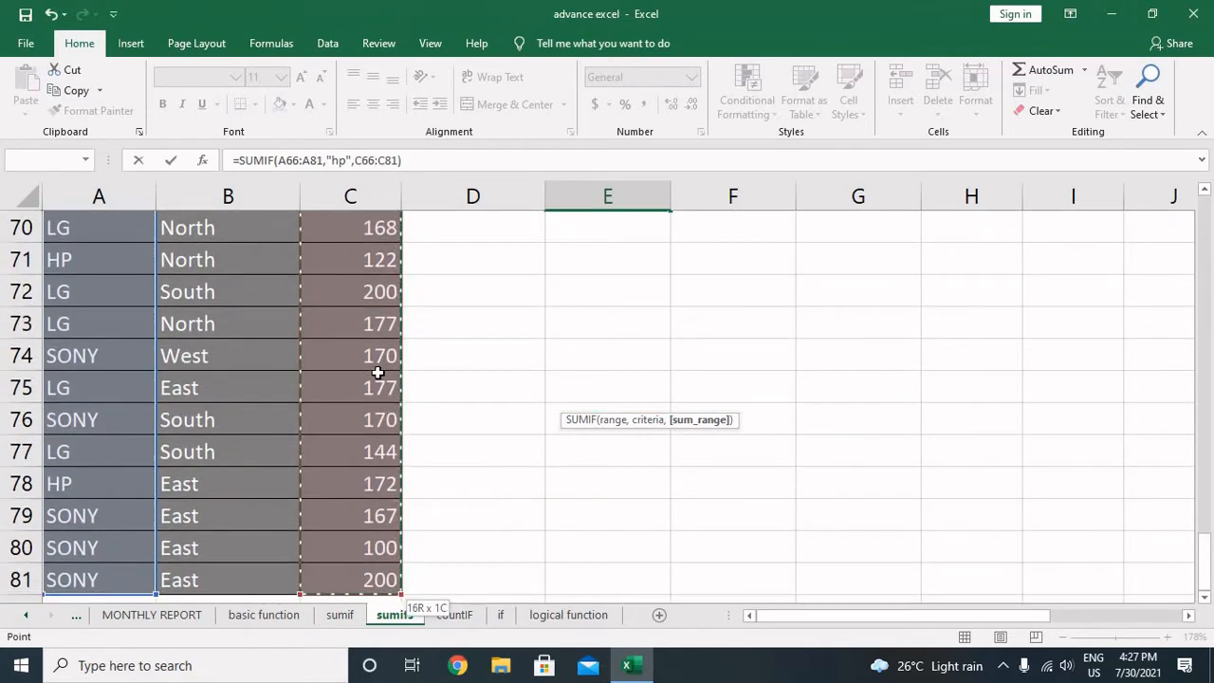
pyautogui.press('Return')
# Append a second SUMIF to the E69 formula with a plus sign, using the Region column B66:B81 as its range
pyautogui.press('Up')
pyautogui.press('F2')
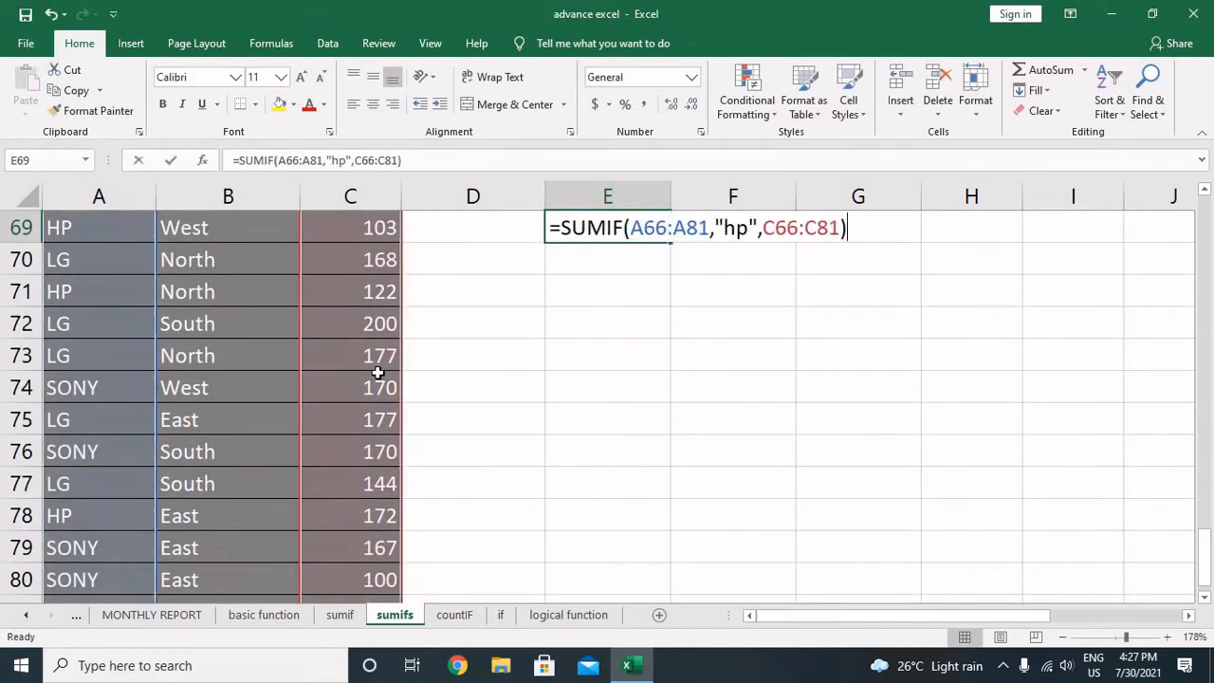
pyautogui.scroll(2, 434, 426)
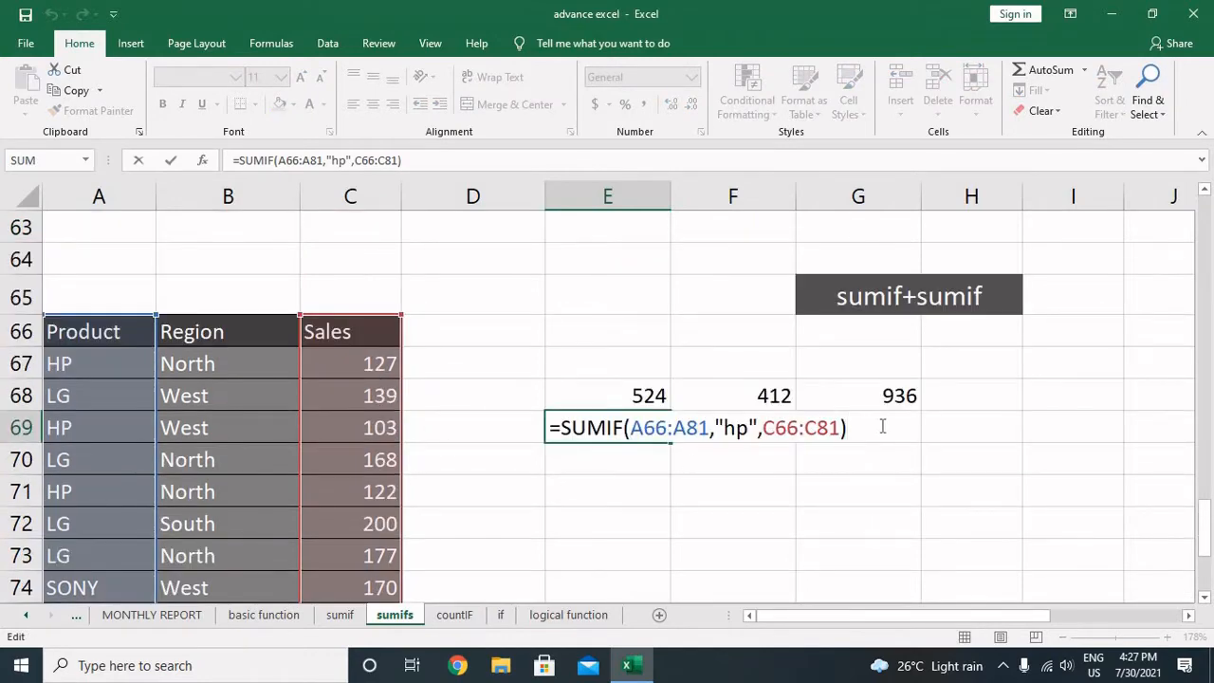
pyautogui.write('+sum')
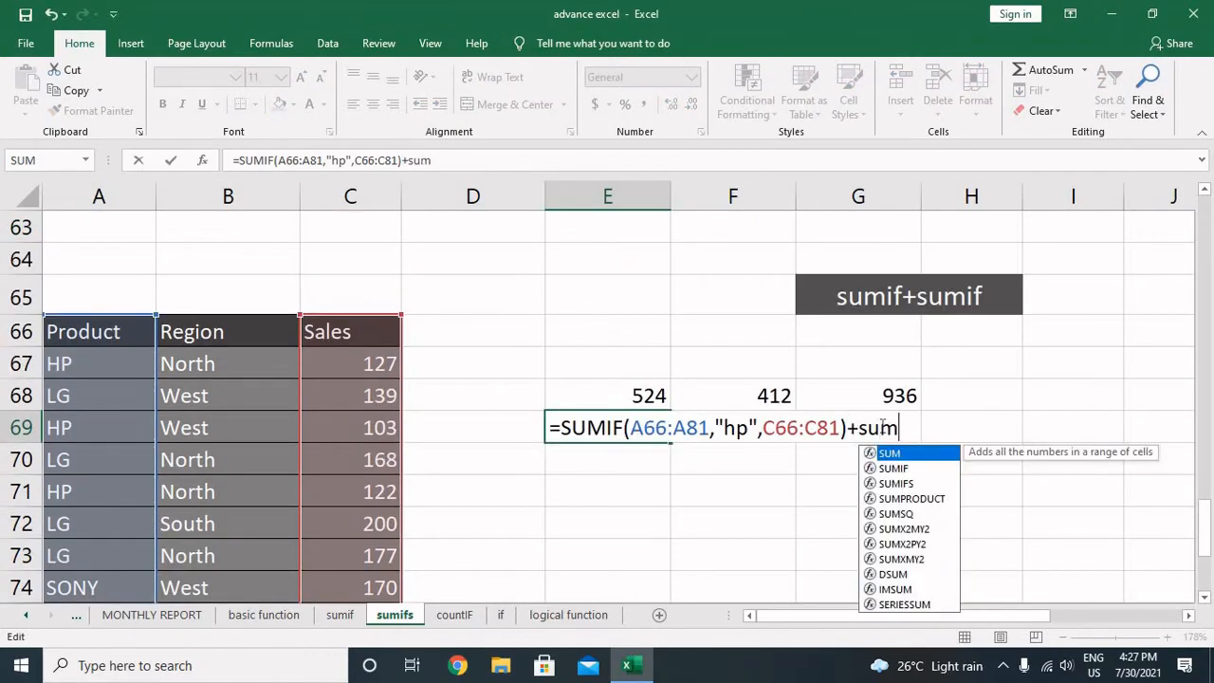
pyautogui.write('if(')
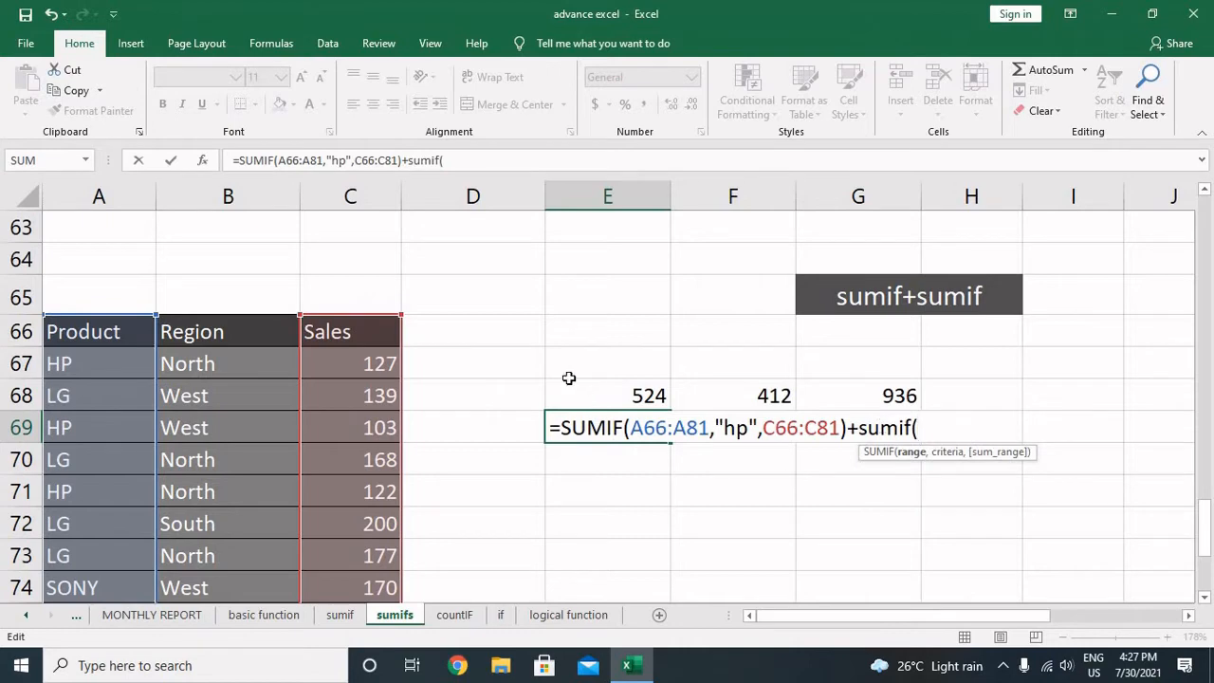
pyautogui.click(261, 343)
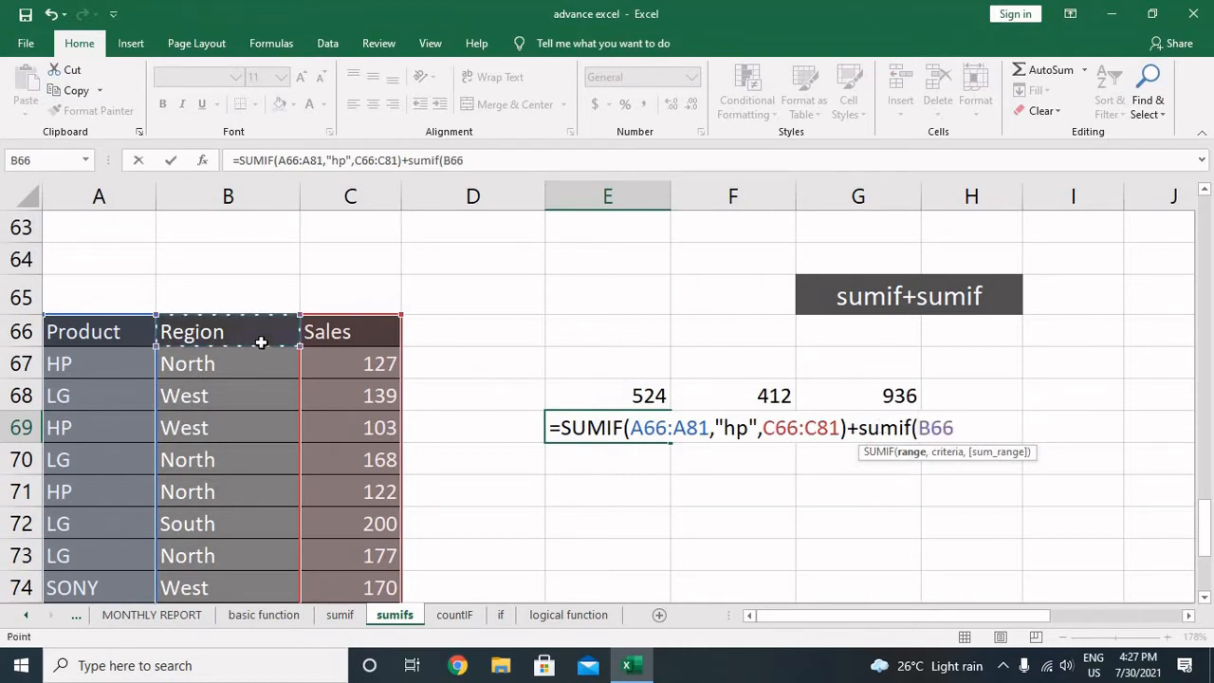
pyautogui.hotkey('ctrl', 'shift', 'Down')
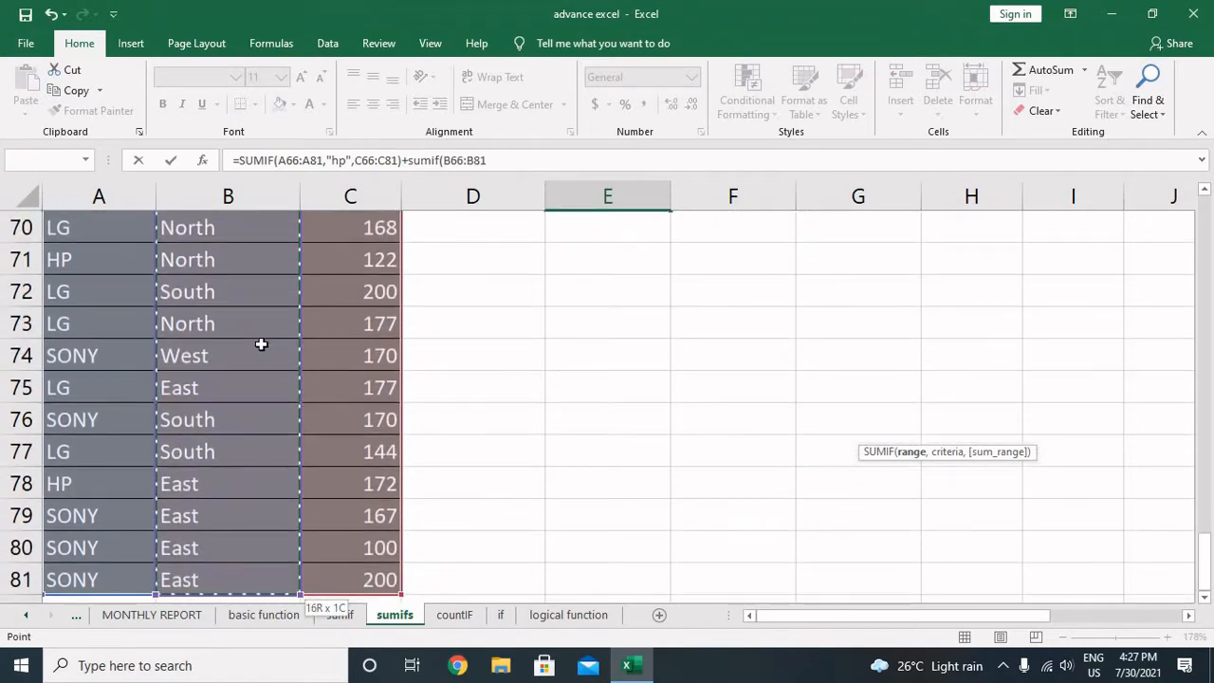
pyautogui.write(',')
# Complete the second SUMIF in E69 with the criterion "west" and the Sales column C66:C81 as sum range
pyautogui.scroll(3, 651, 371)
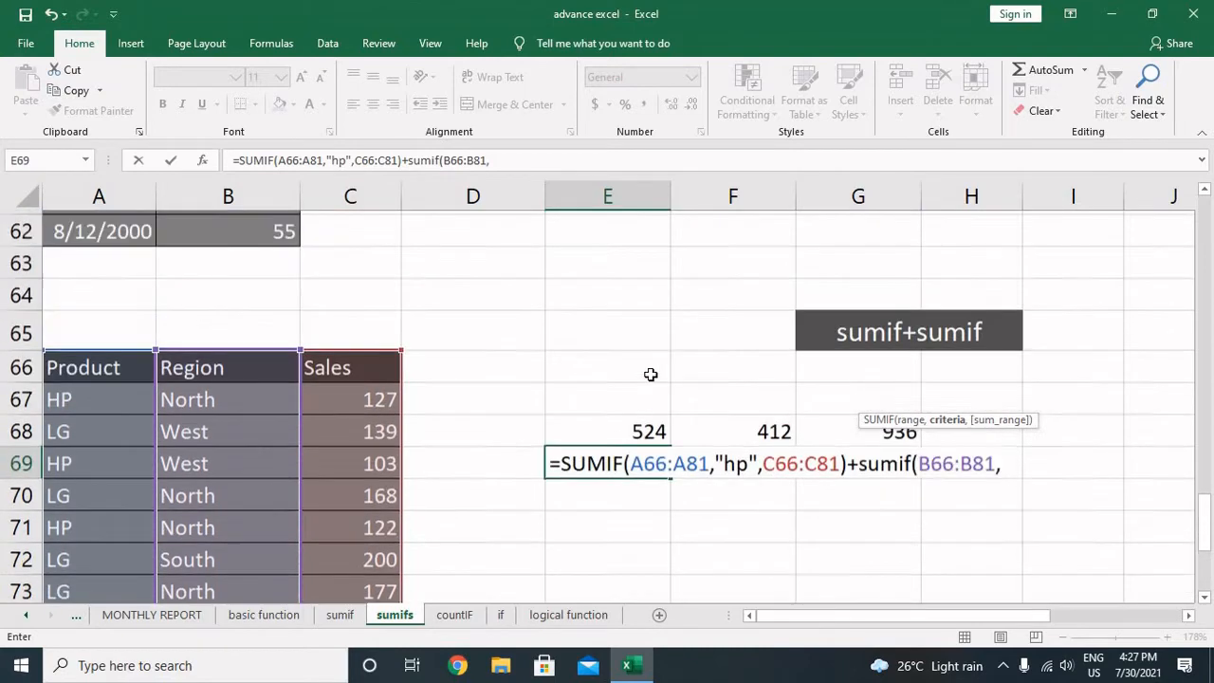
pyautogui.write('"')
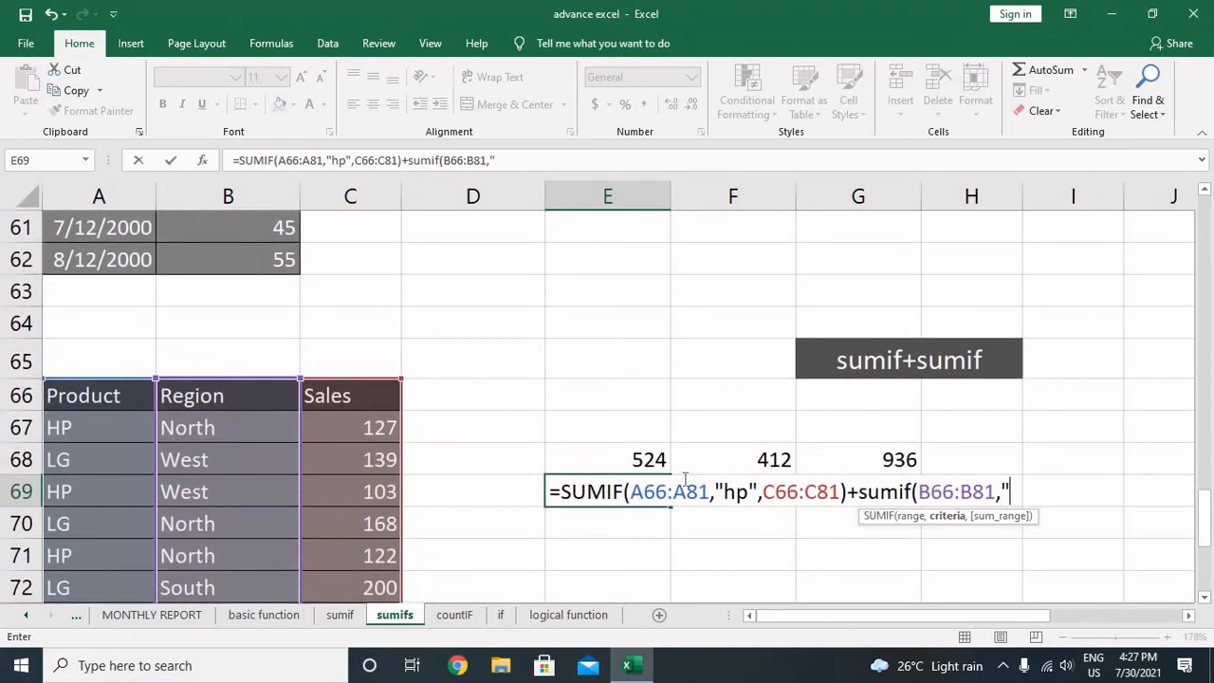
pyautogui.write('west"')
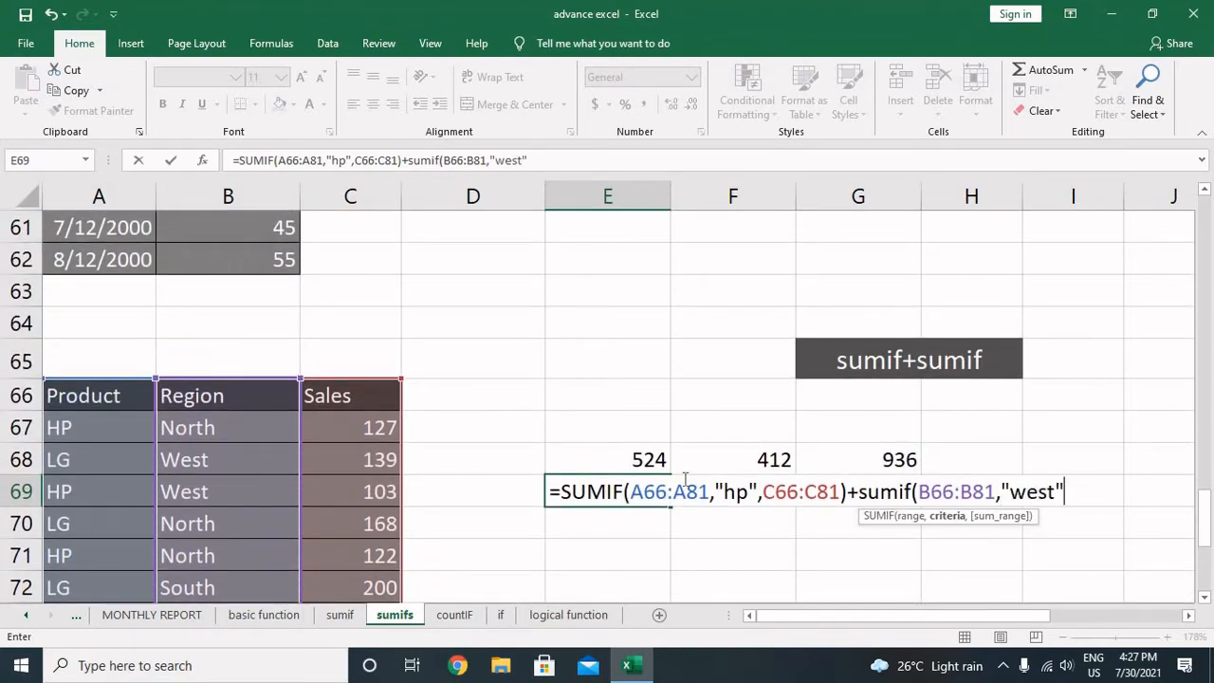
pyautogui.write(',')
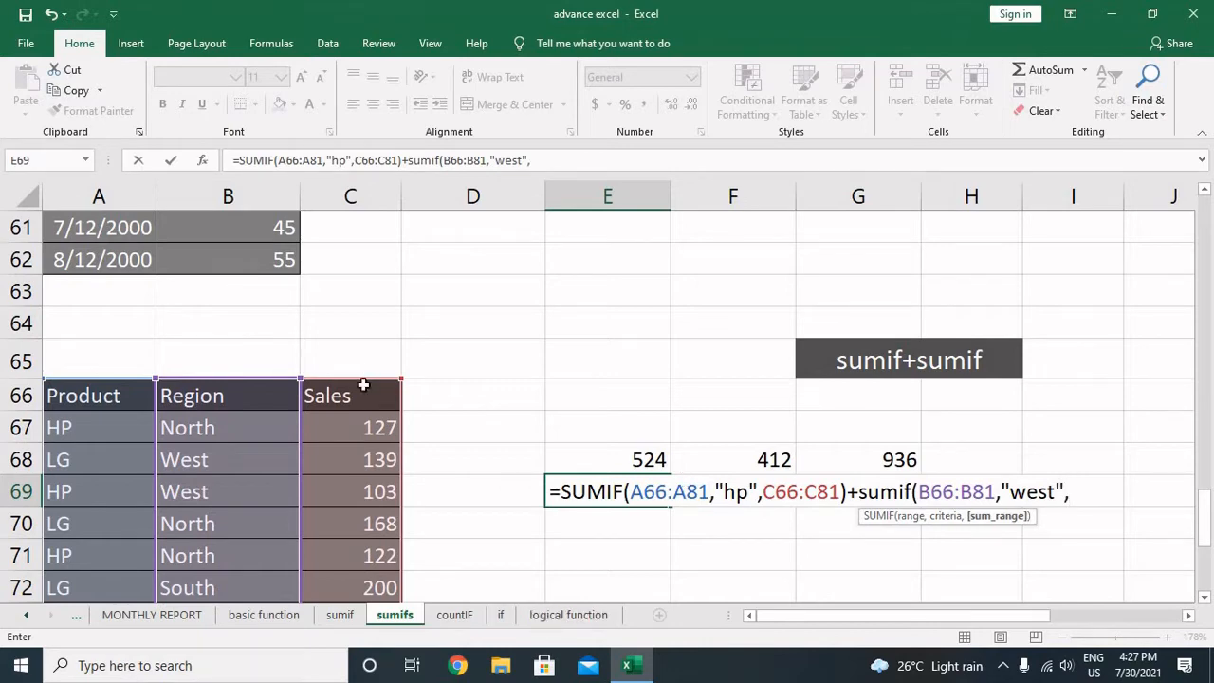
pyautogui.click(364, 394)
pyautogui.hotkey('ctrl', 'shift', 'Down')
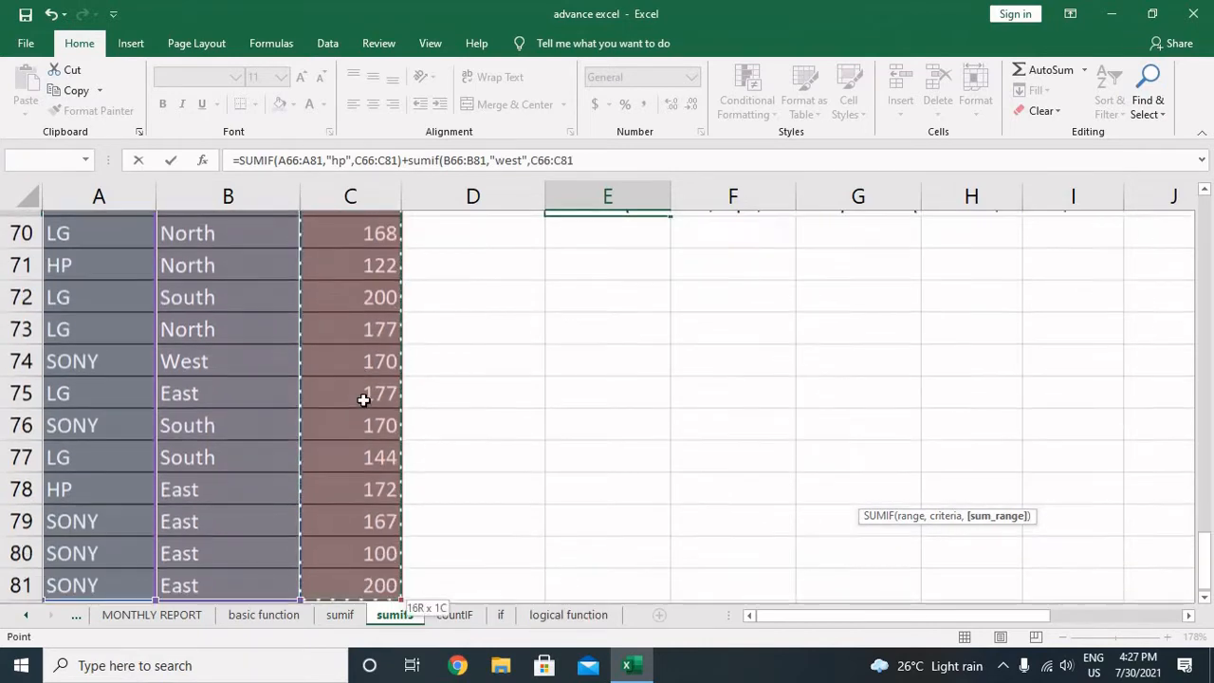
pyautogui.write(')')
pyautogui.press('Return')
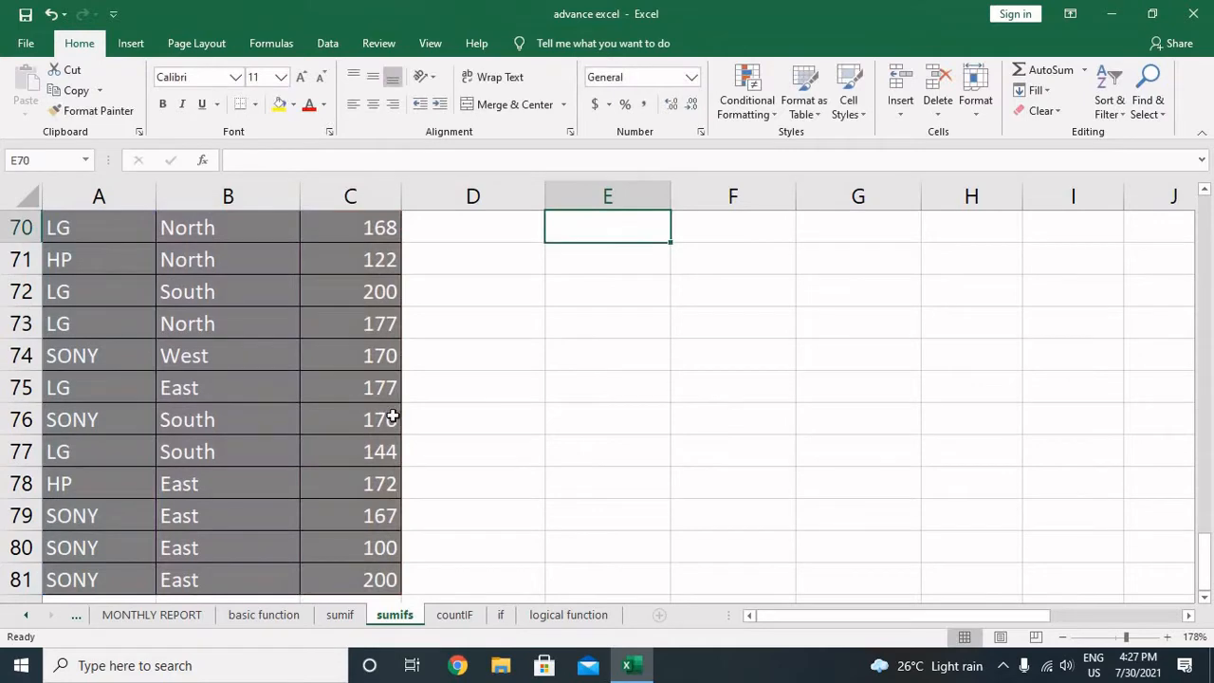
# Review the combined SUMIF+SUMIF formula in E69 and leave it as it is
pyautogui.scroll(2, 515, 393)
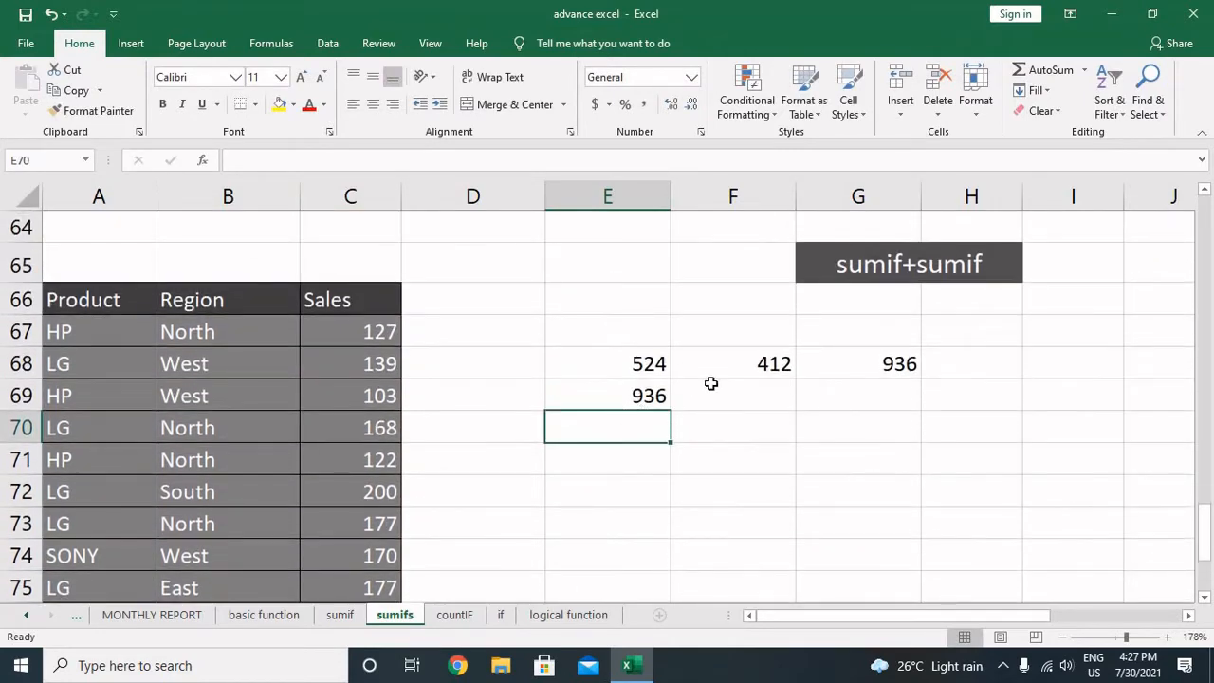
pyautogui.click(675, 402)
pyautogui.click(657, 397)
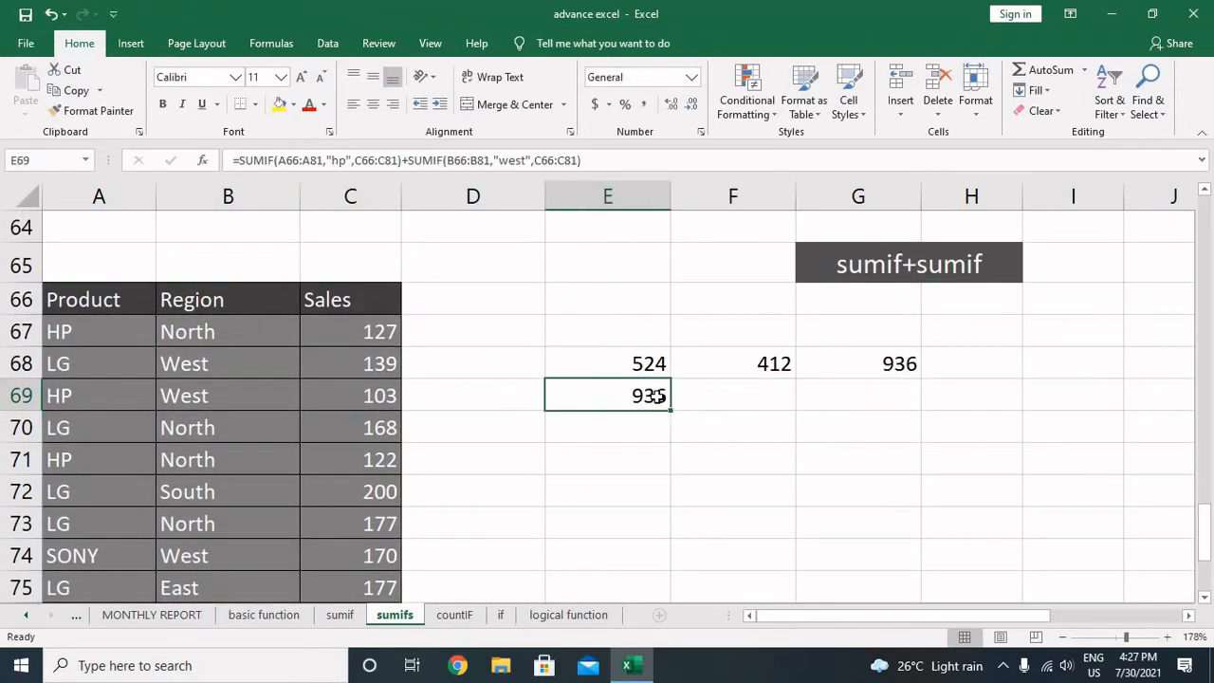
pyautogui.doubleClick(657, 396)
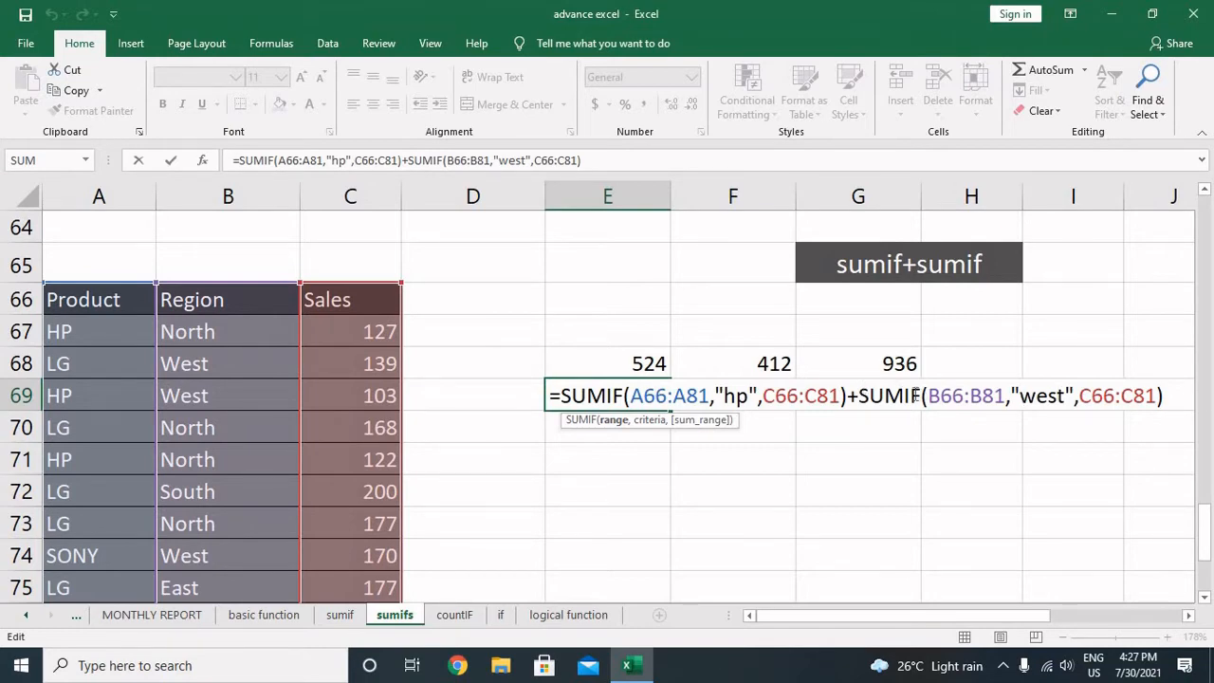
pyautogui.press('Return')
# Examine the Date and Sale table in A55:B62, especially the first date and its sale in row 56
pyautogui.scroll(-5, 913, 394)
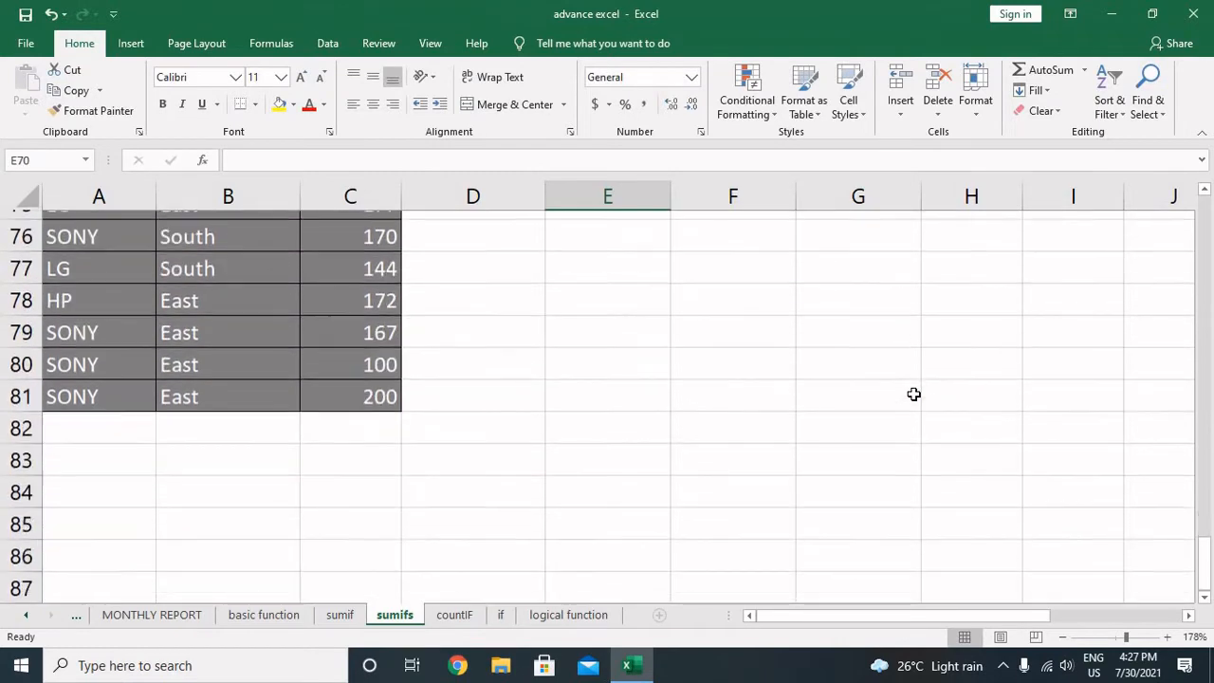
pyautogui.scroll(5, 913, 393)
pyautogui.scroll(4, 913, 394)
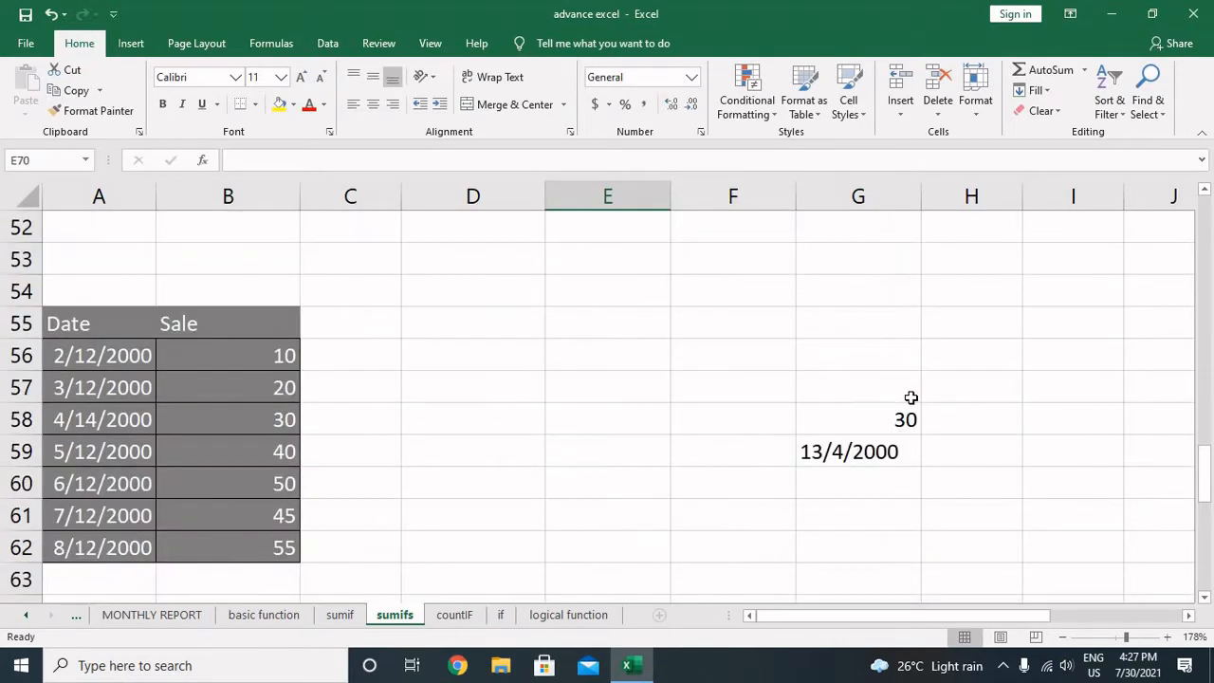
pyautogui.scroll(-1, 651, 350)
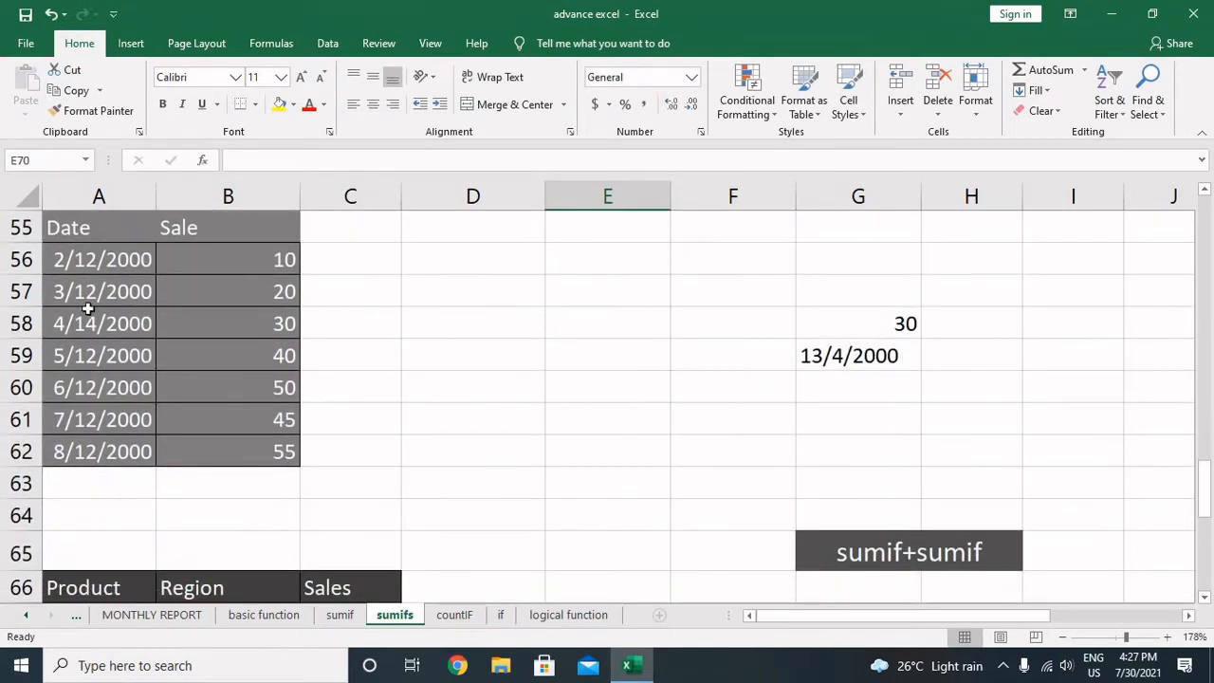
pyautogui.moveTo(102, 259); pyautogui.dragTo(226, 258)
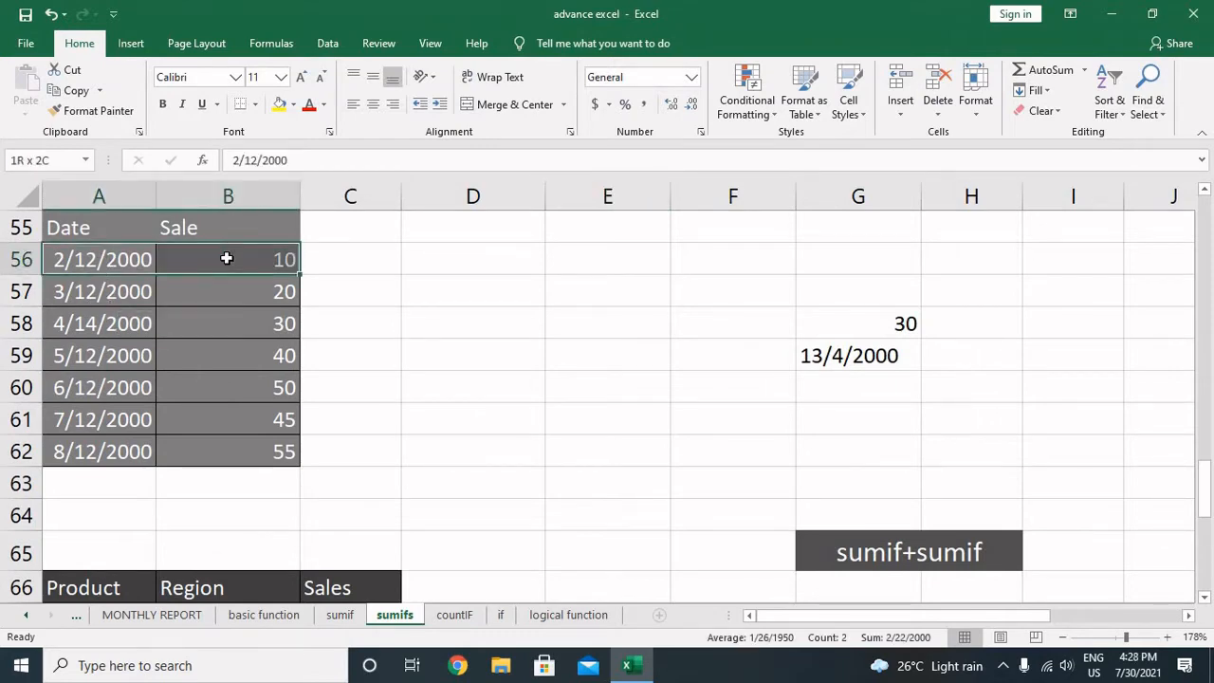
pyautogui.click(227, 258)
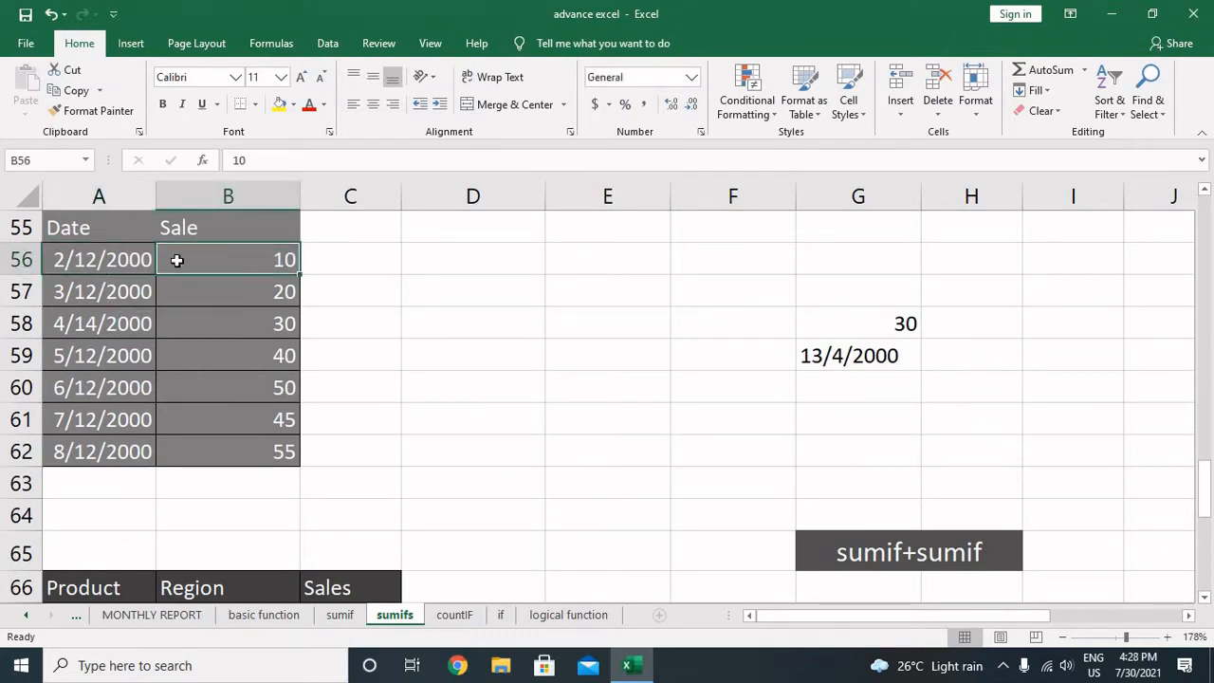
pyautogui.click(123, 262)
pyautogui.doubleClick(245, 261)
pyautogui.doubleClick(116, 264)
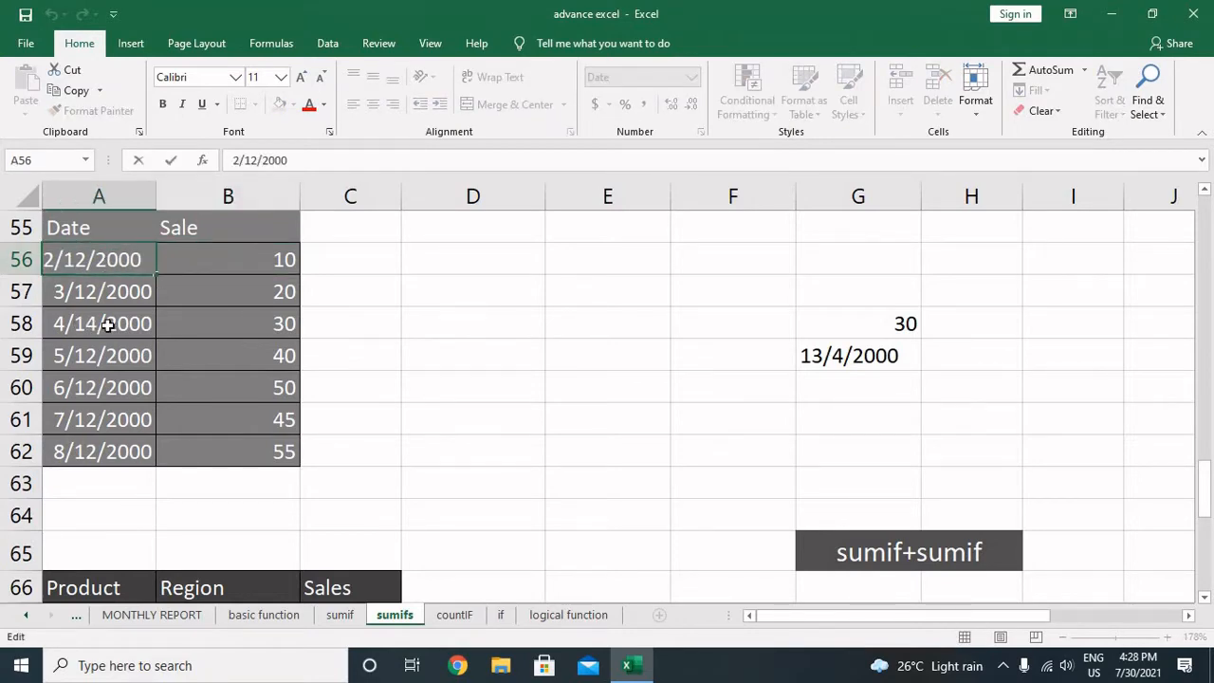
pyautogui.press('Return')
# Start a SUMIFS formula in D56 with the Sale column B55:B62 as its sum range
pyautogui.doubleClick(437, 262)
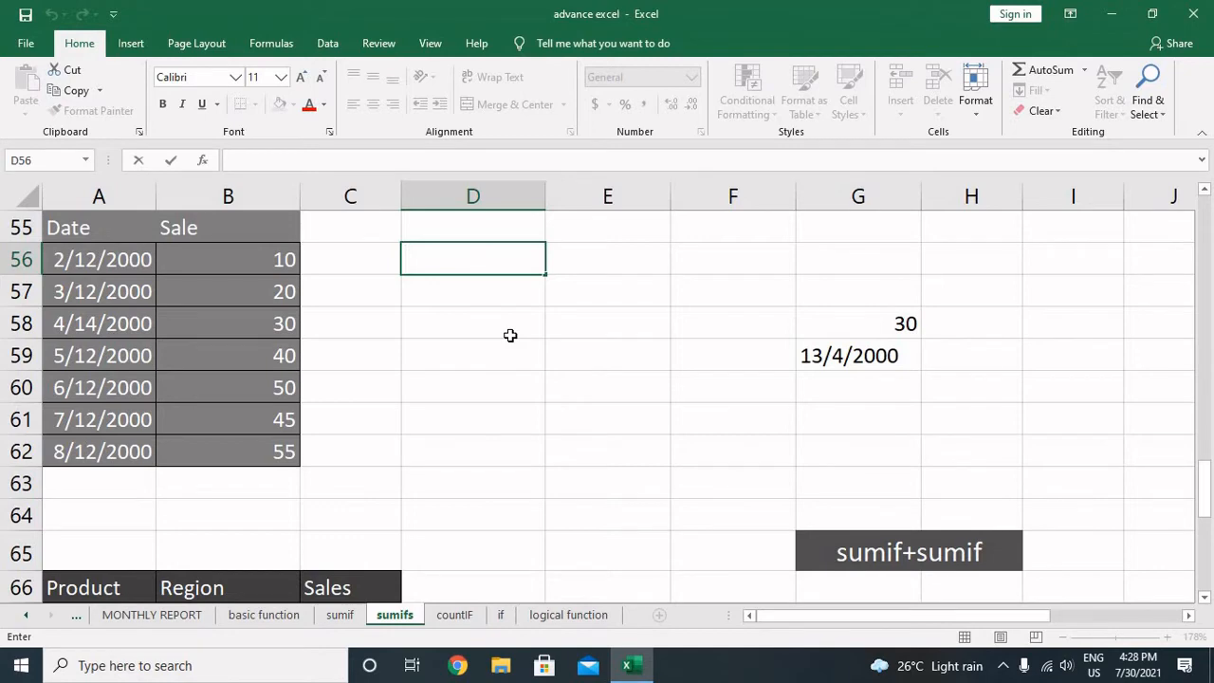
pyautogui.write('=')
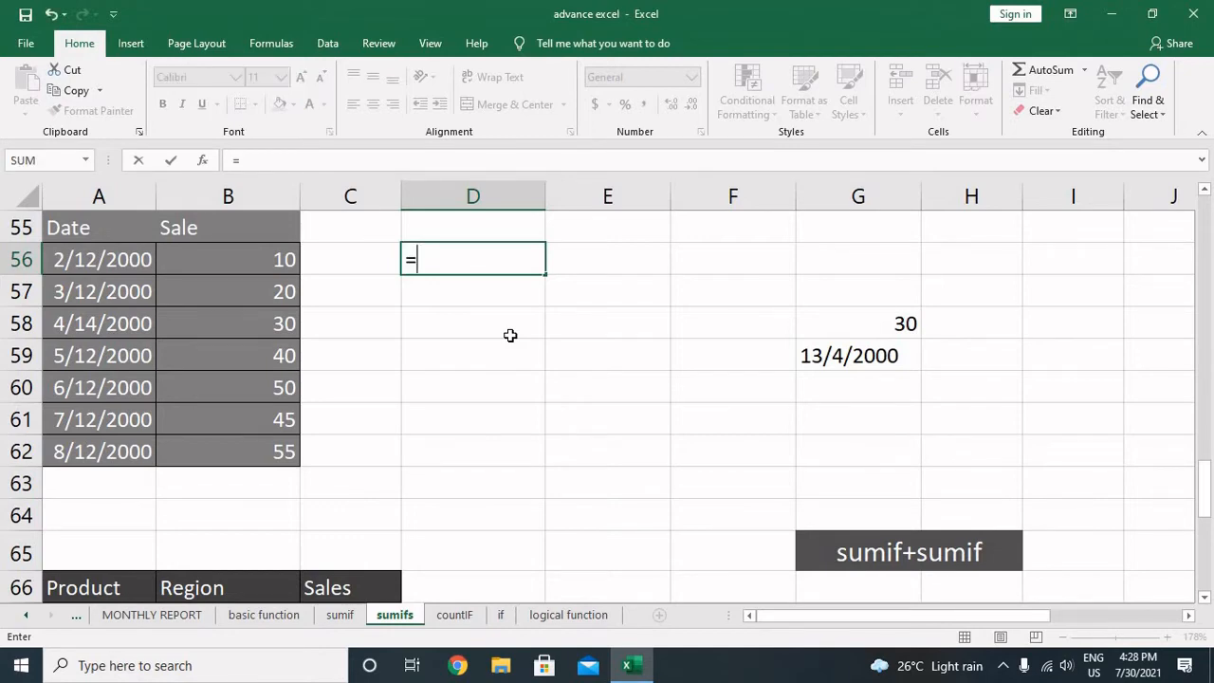
pyautogui.write('sumifs')
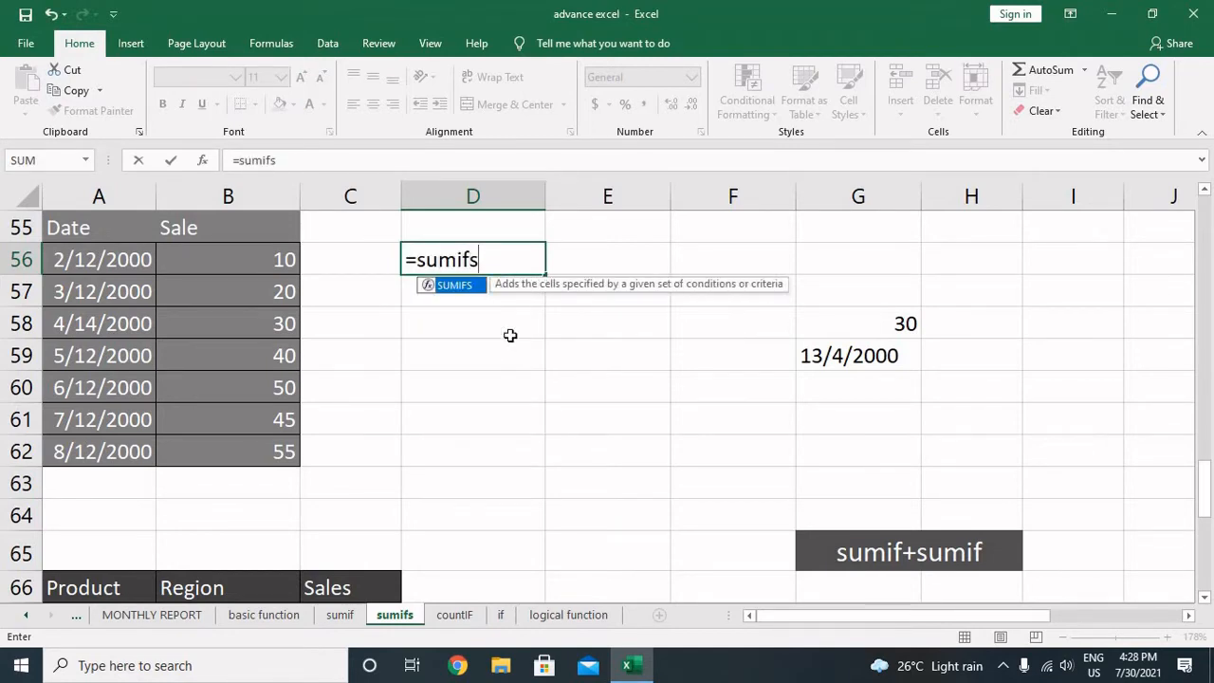
pyautogui.write('(')
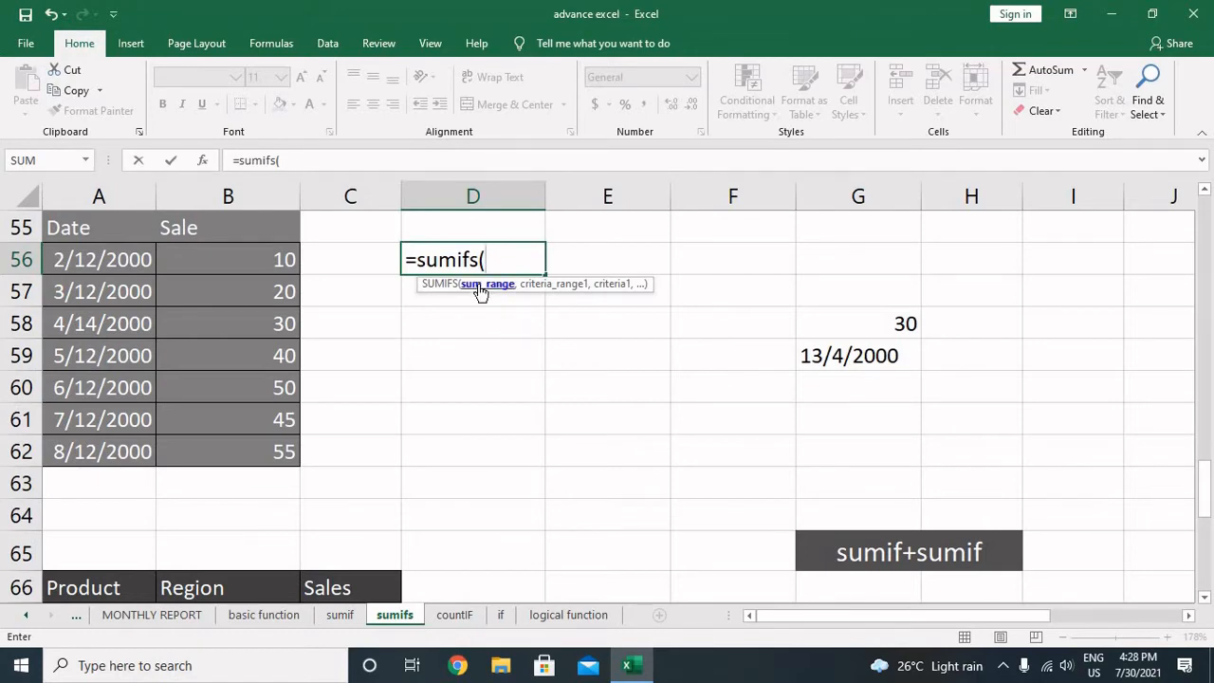
pyautogui.click(275, 260)
pyautogui.click(272, 230)
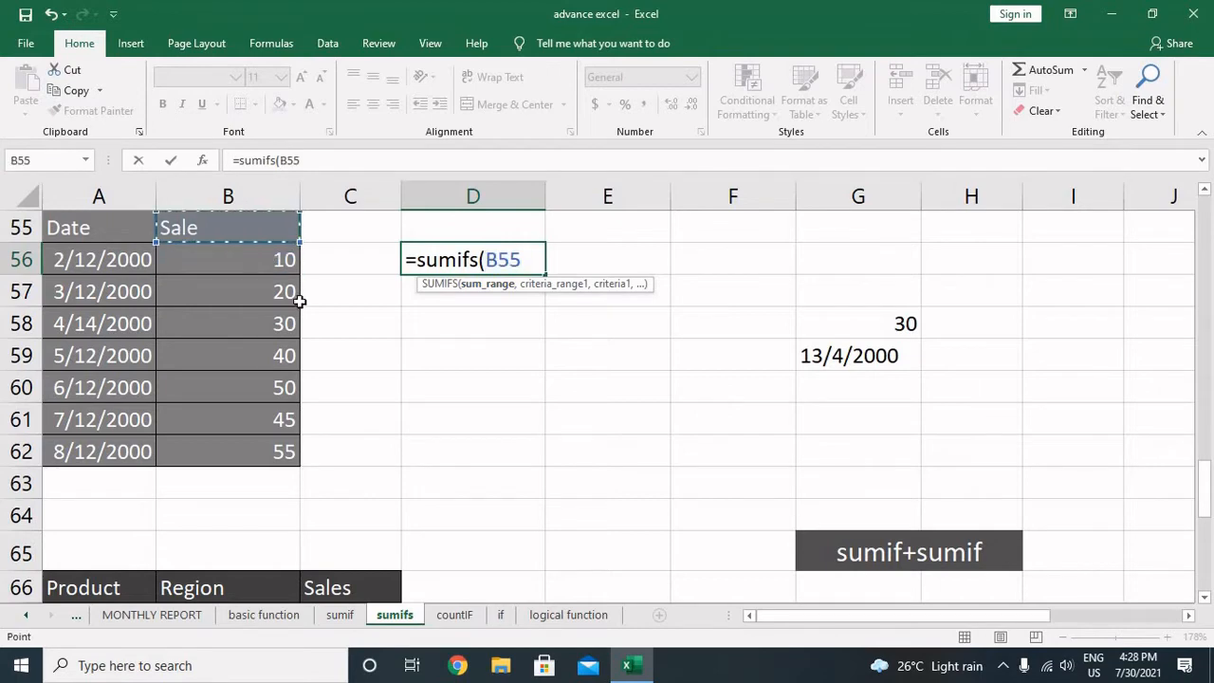
pyautogui.hotkey('ctrl', 'shift', 'Down')
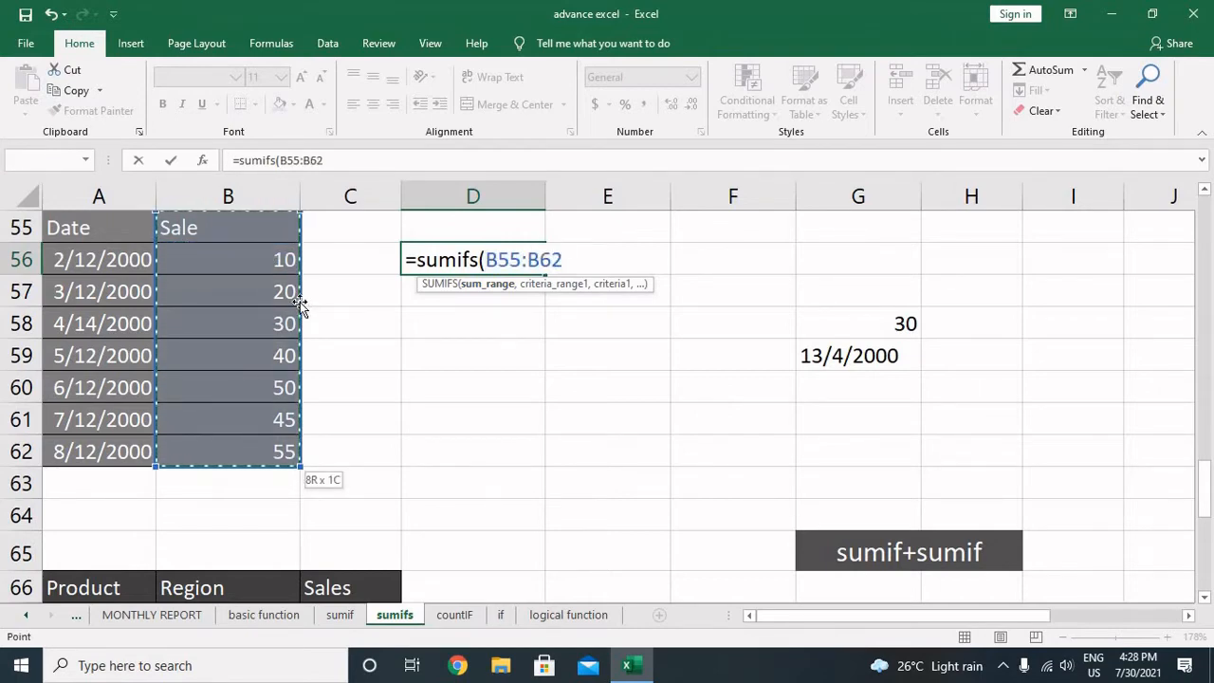
pyautogui.write(',')
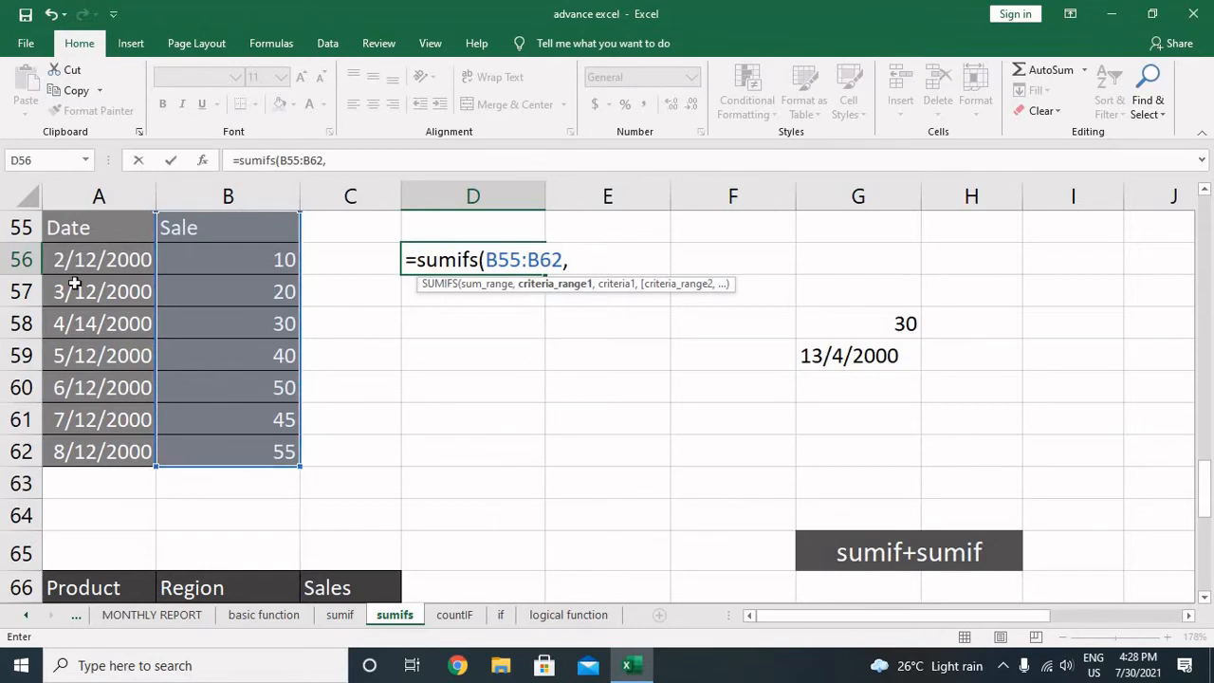
# Add the Date column A55:A62 as the first criteria range with the criterion ">"&date(2000,2,12)
pyautogui.click(91, 229)
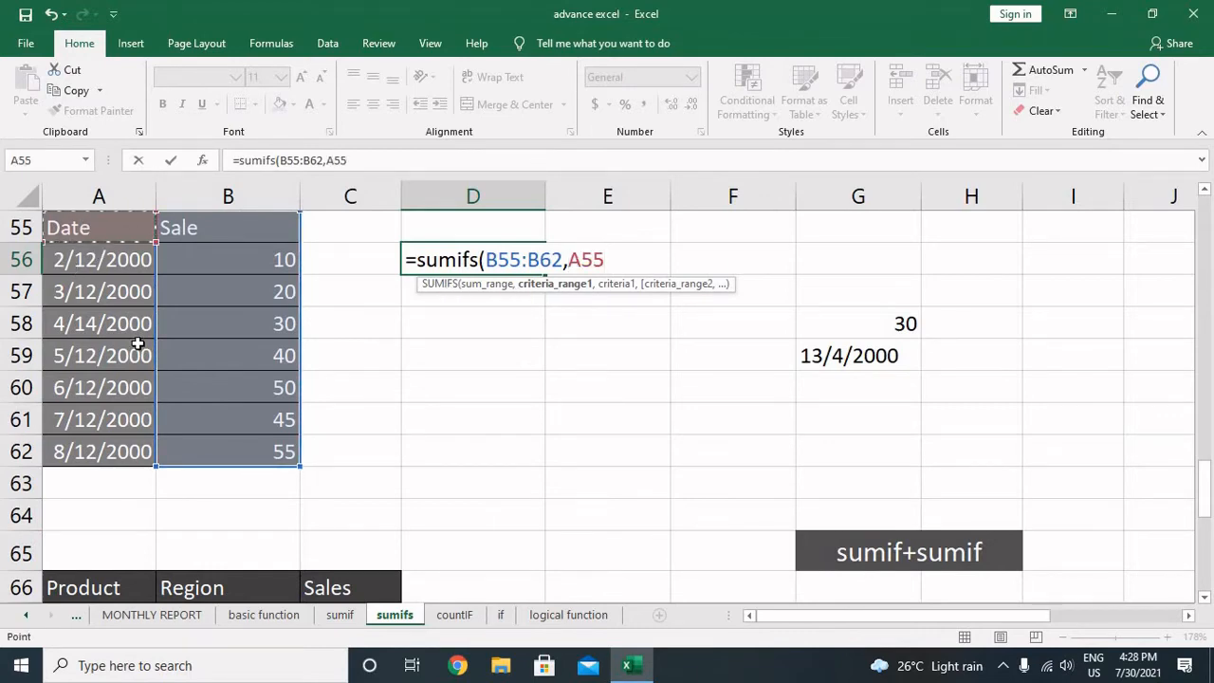
pyautogui.hotkey('ctrl', 'shift', 'Down')
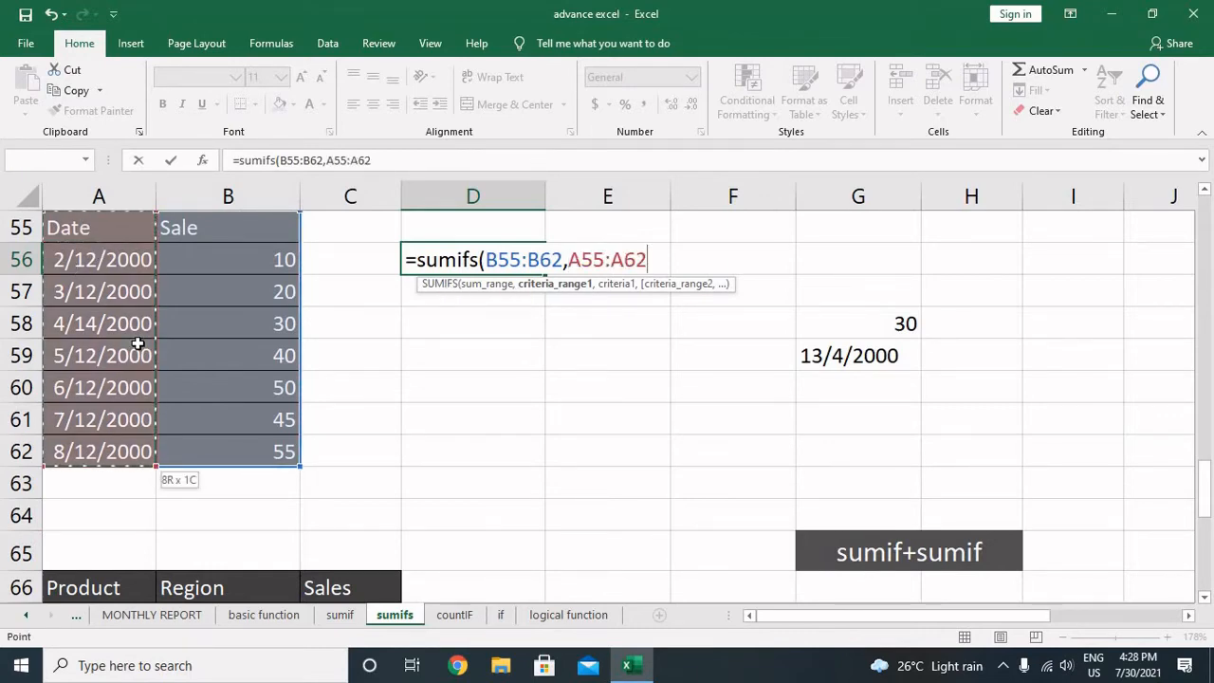
pyautogui.write(',')
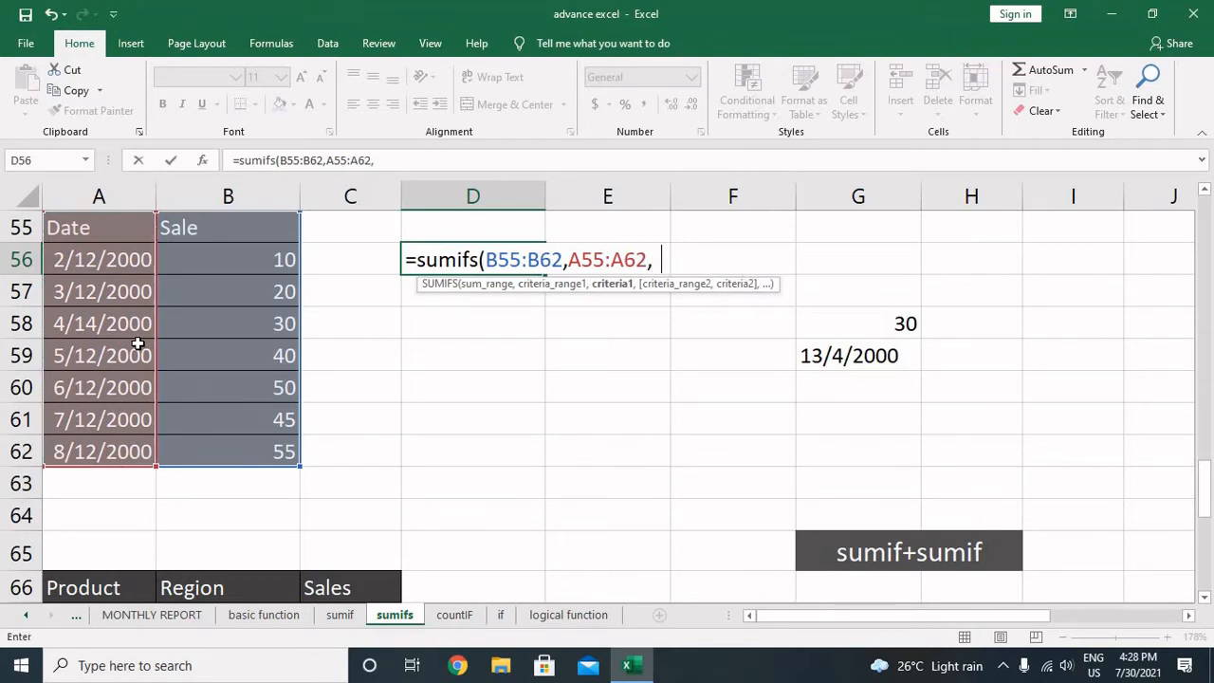
pyautogui.write('">"&date')
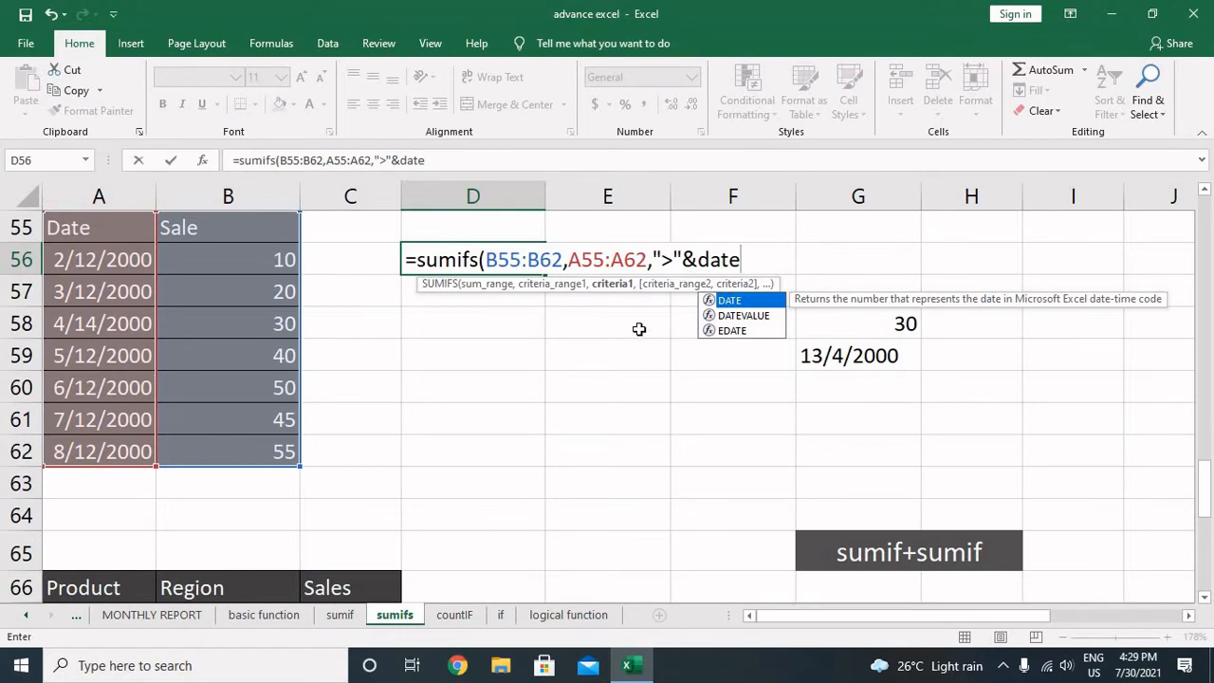
pyautogui.write('(')
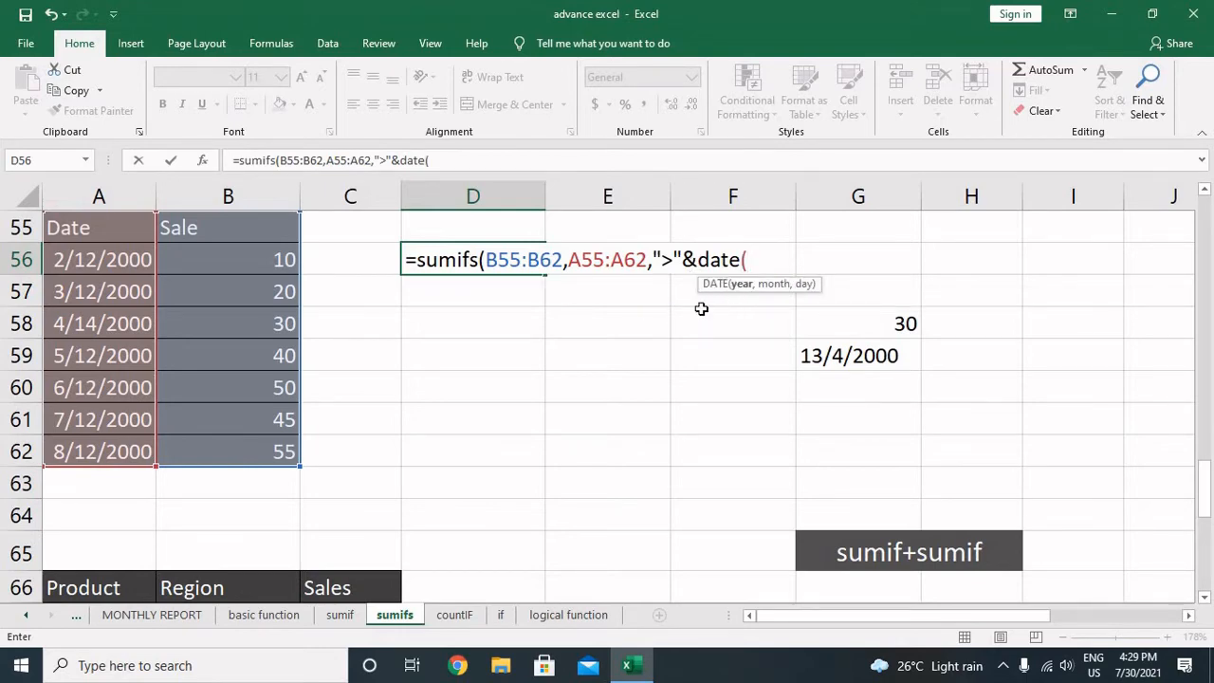
pyautogui.write(' 2000')
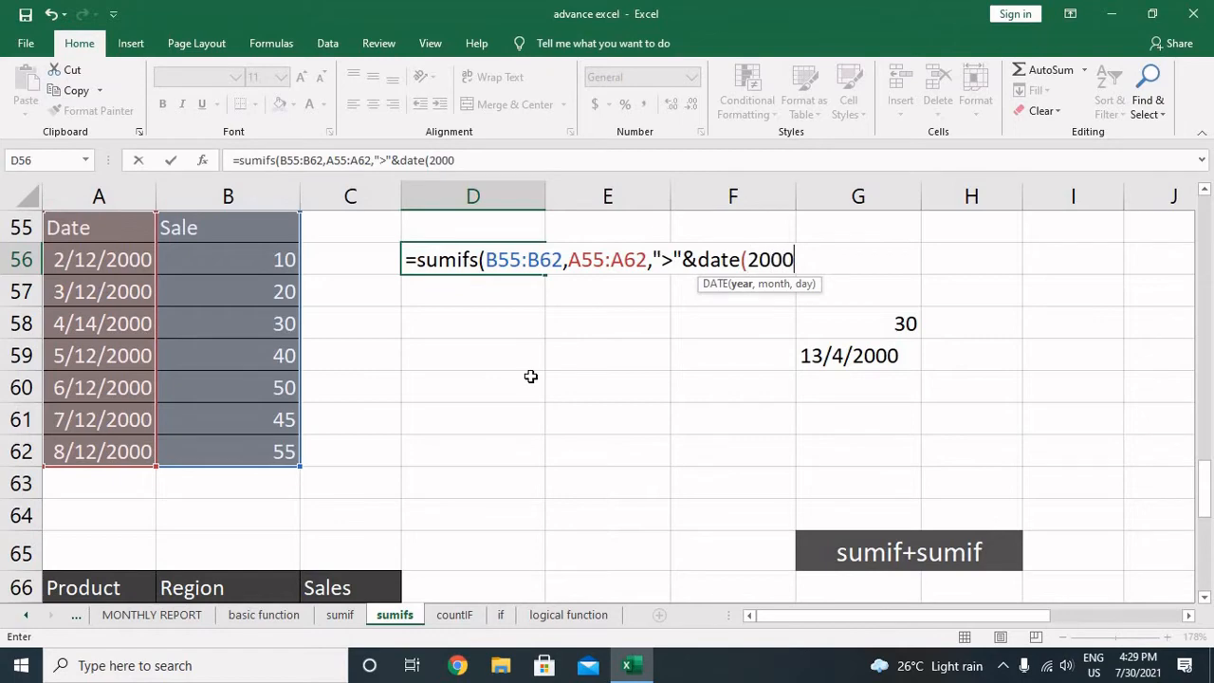
pyautogui.write(',')
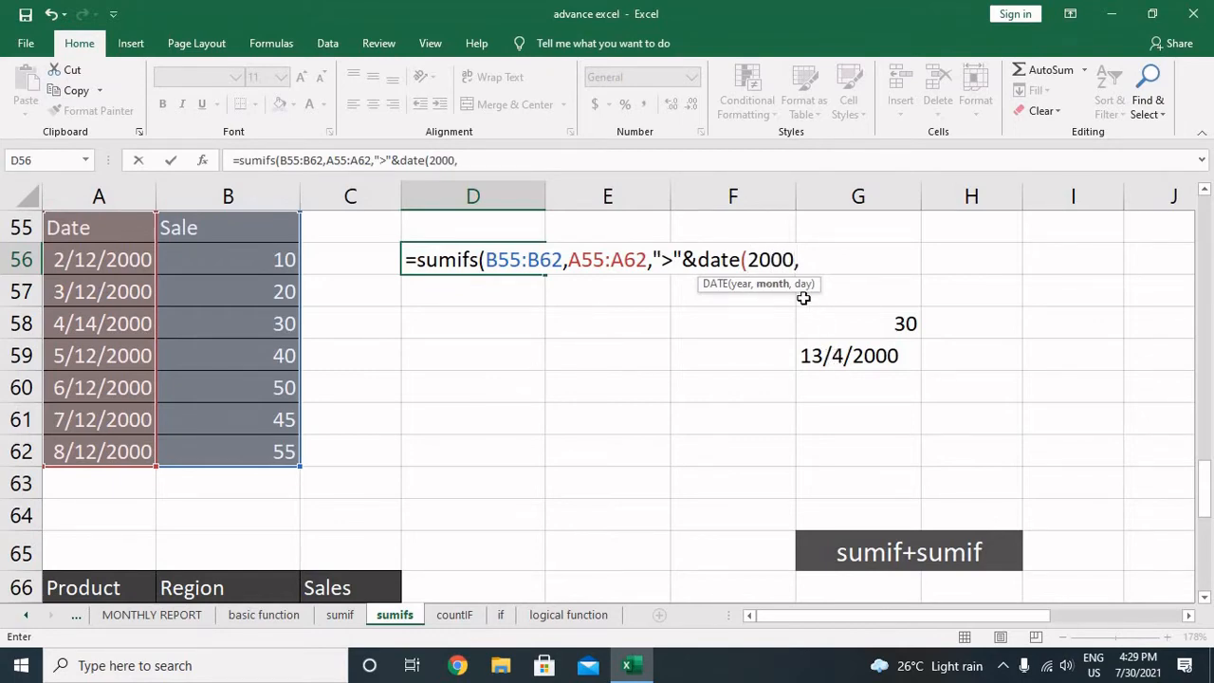
pyautogui.write('2,')
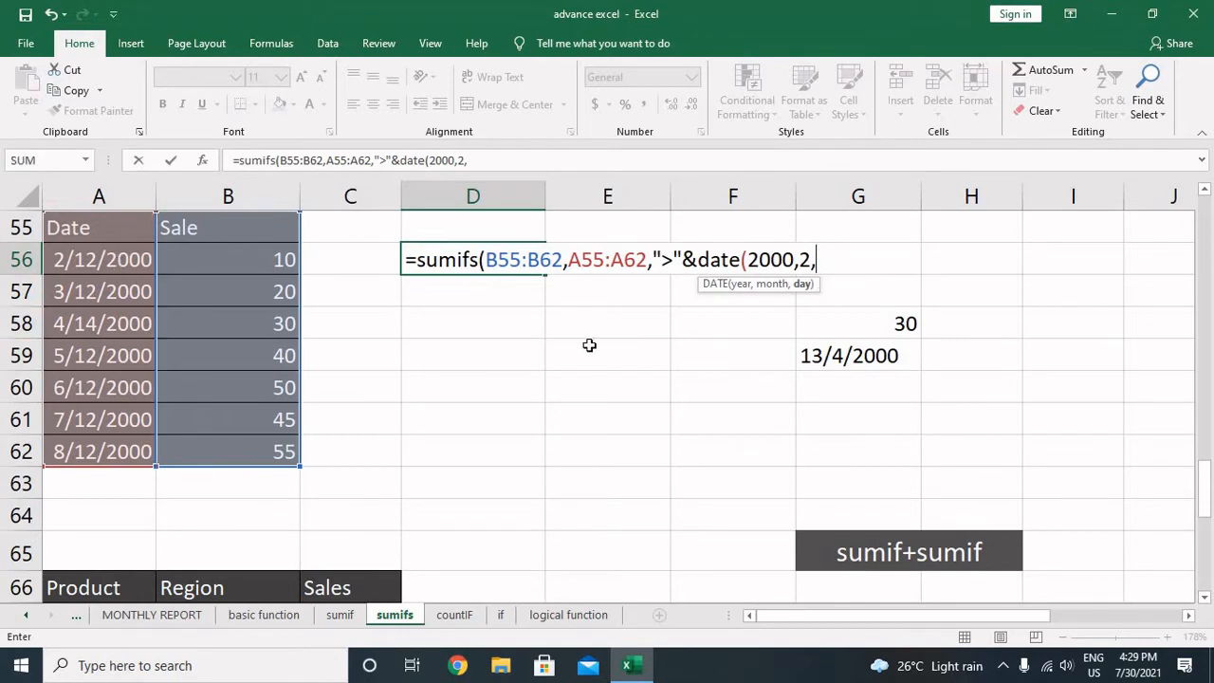
pyautogui.write('12')
pyautogui.write(')')
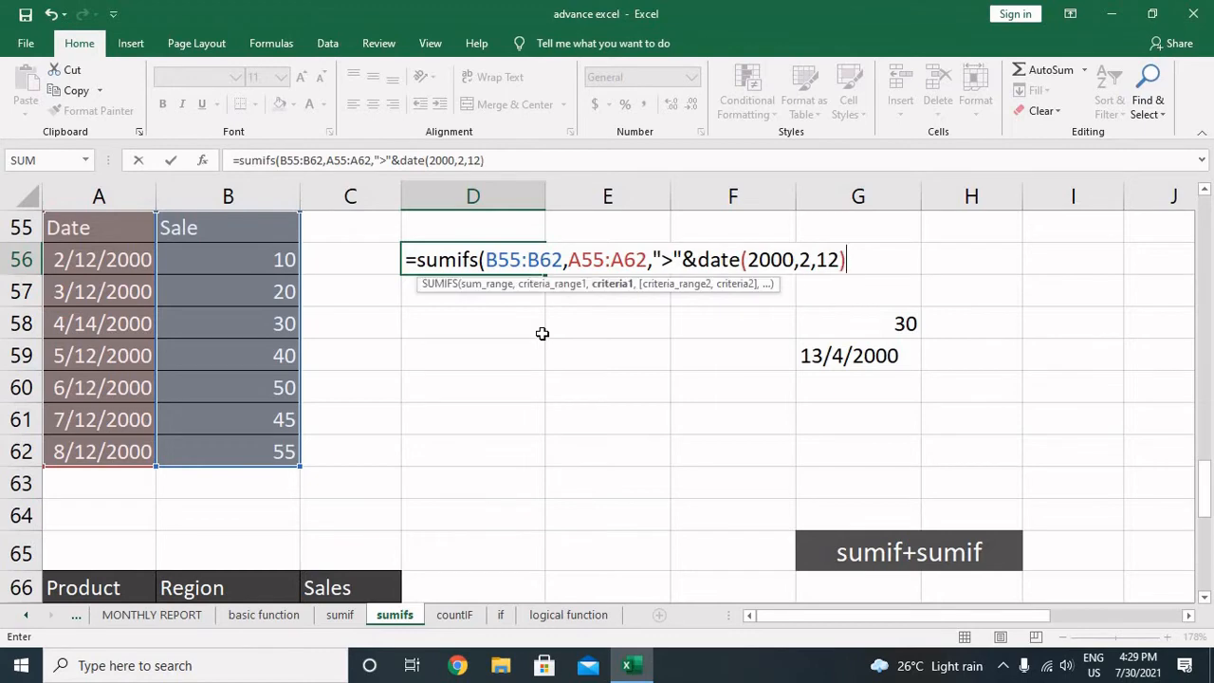
# Add A55:A62 as the second criteria range with the criterion "<"&date(2000,5,10) and enter the formula, accepting the proposed correction
pyautogui.write(',')
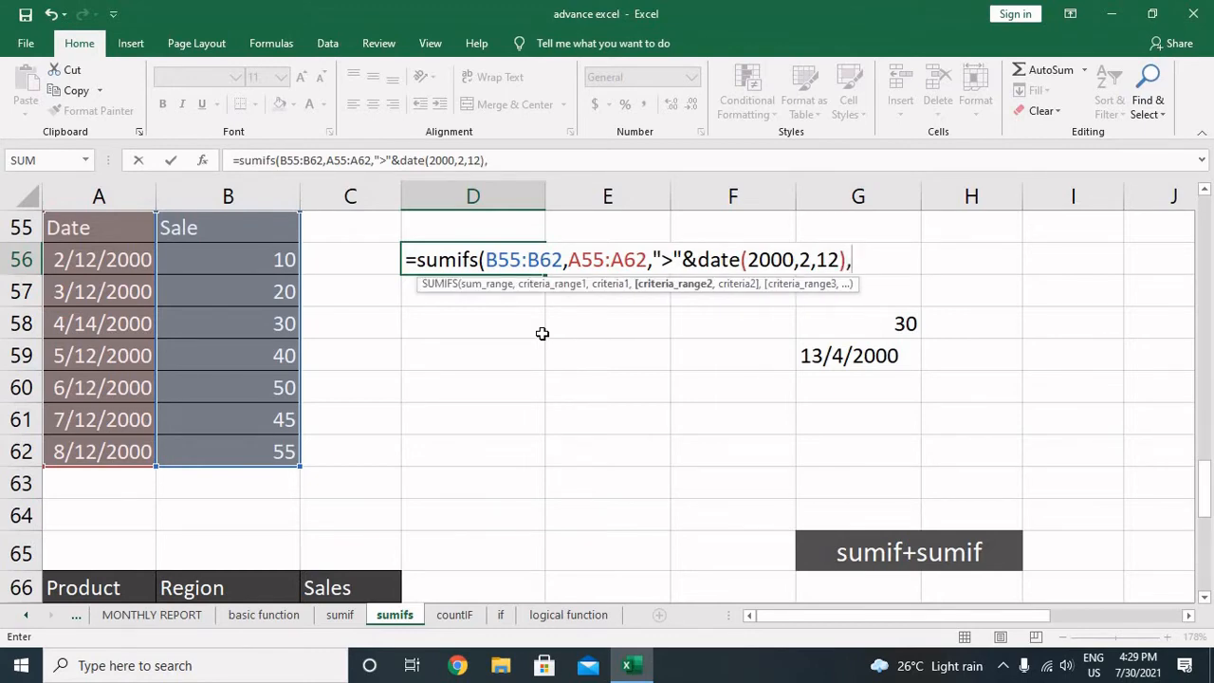
pyautogui.click(121, 227)
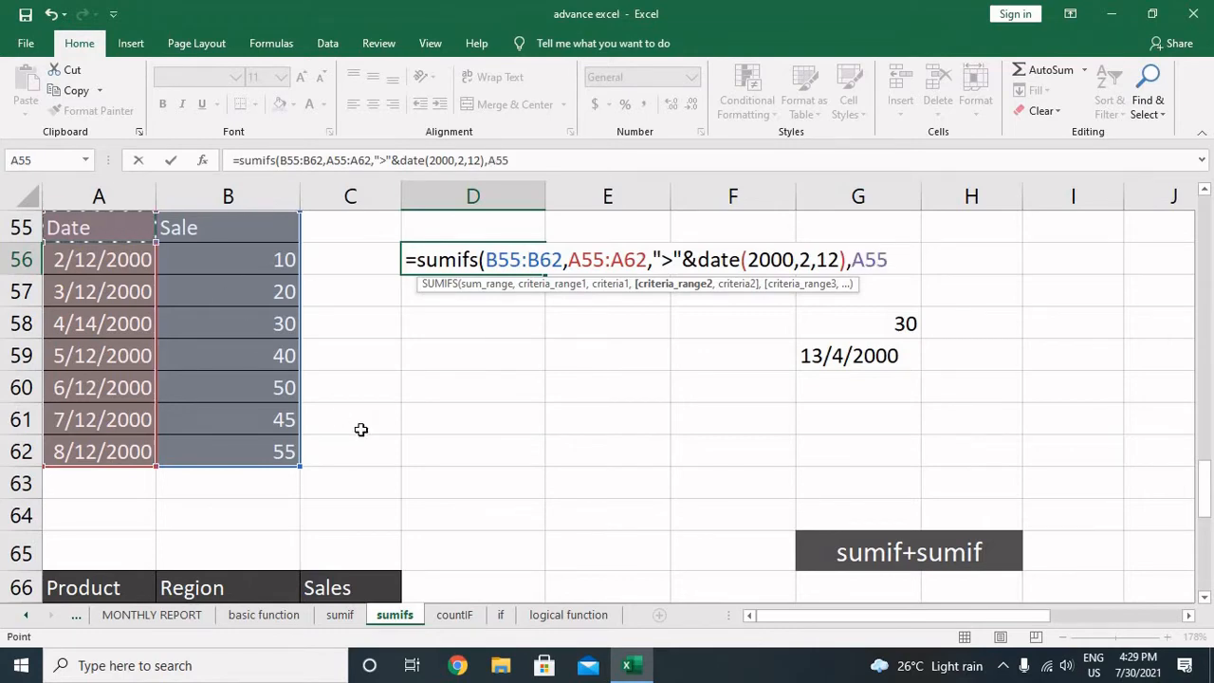
pyautogui.hotkey('ctrl', 'shift', 'Down')
pyautogui.write(',"')
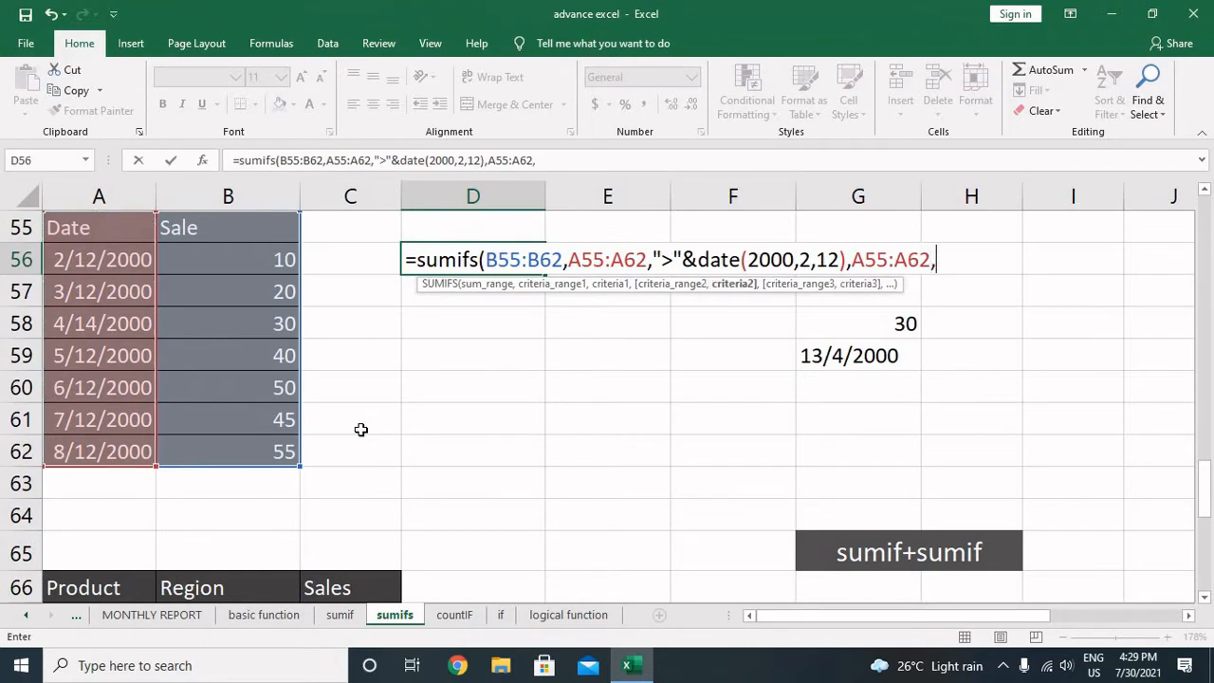
pyautogui.write('<"&date(')
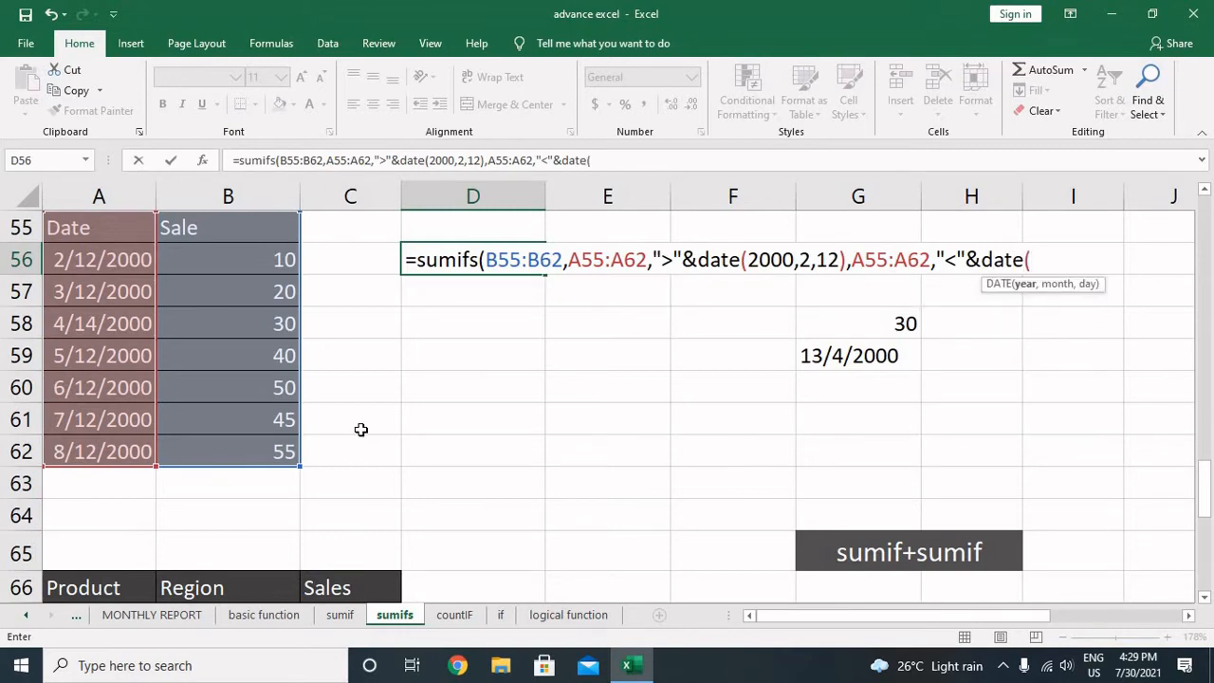
pyautogui.write('2000')
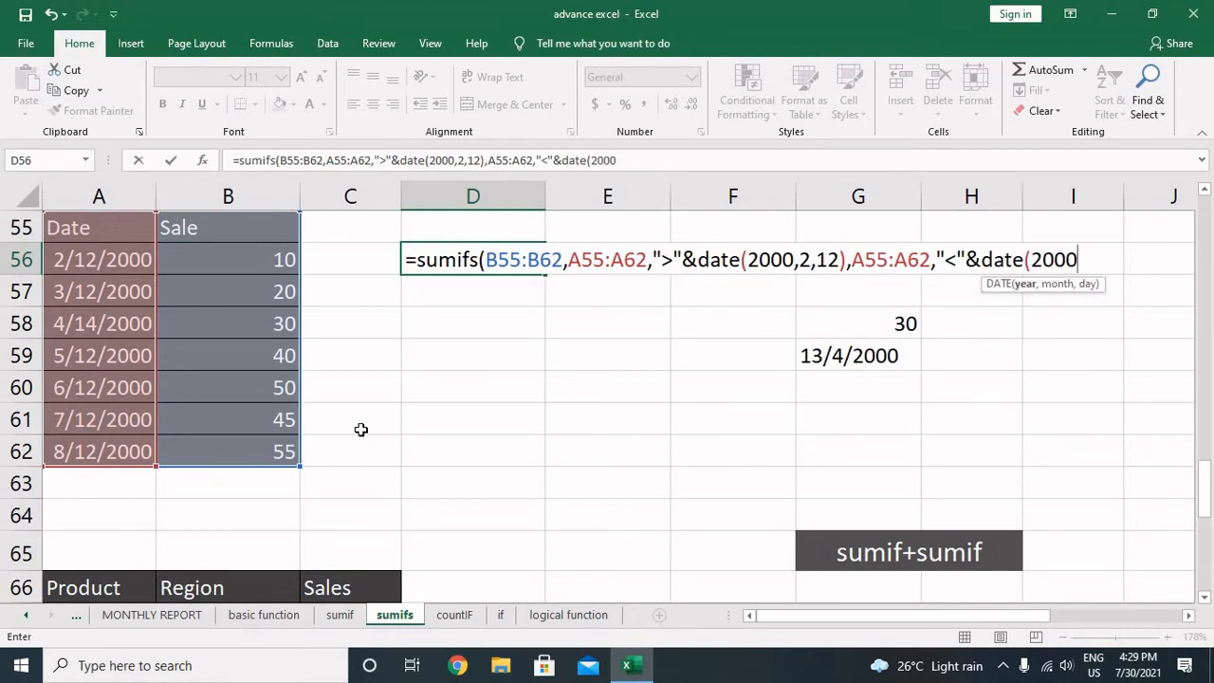
pyautogui.write(',5,')
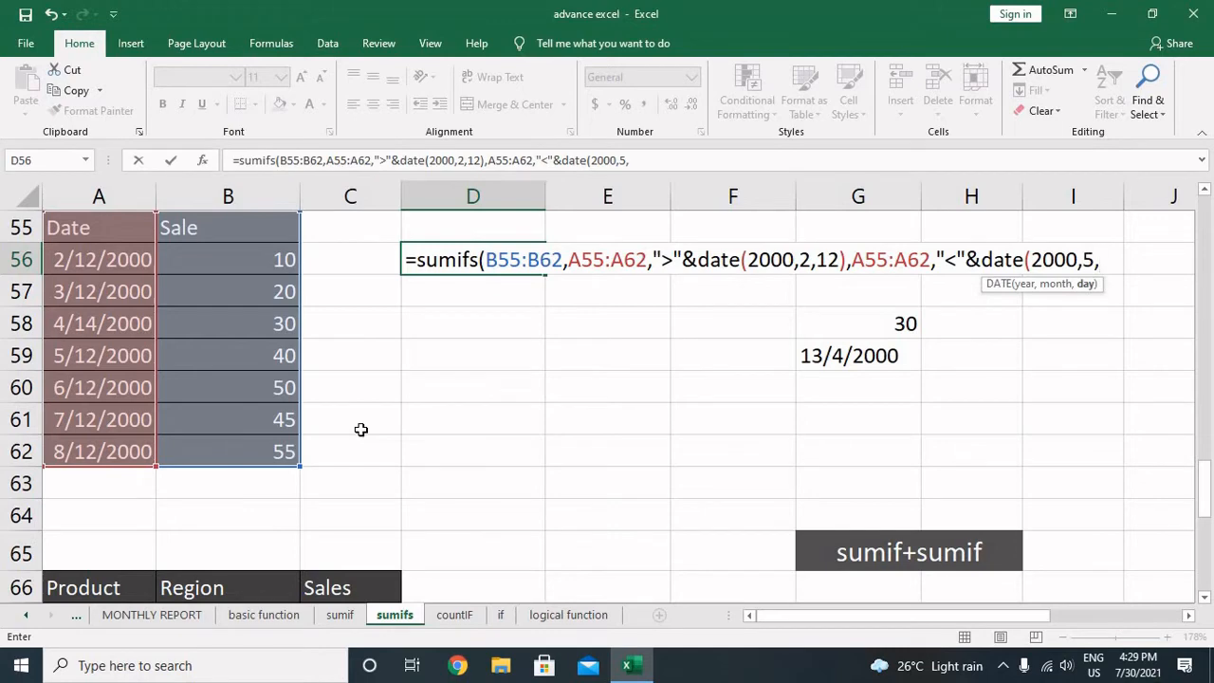
pyautogui.write('10)')
pyautogui.press('Return')
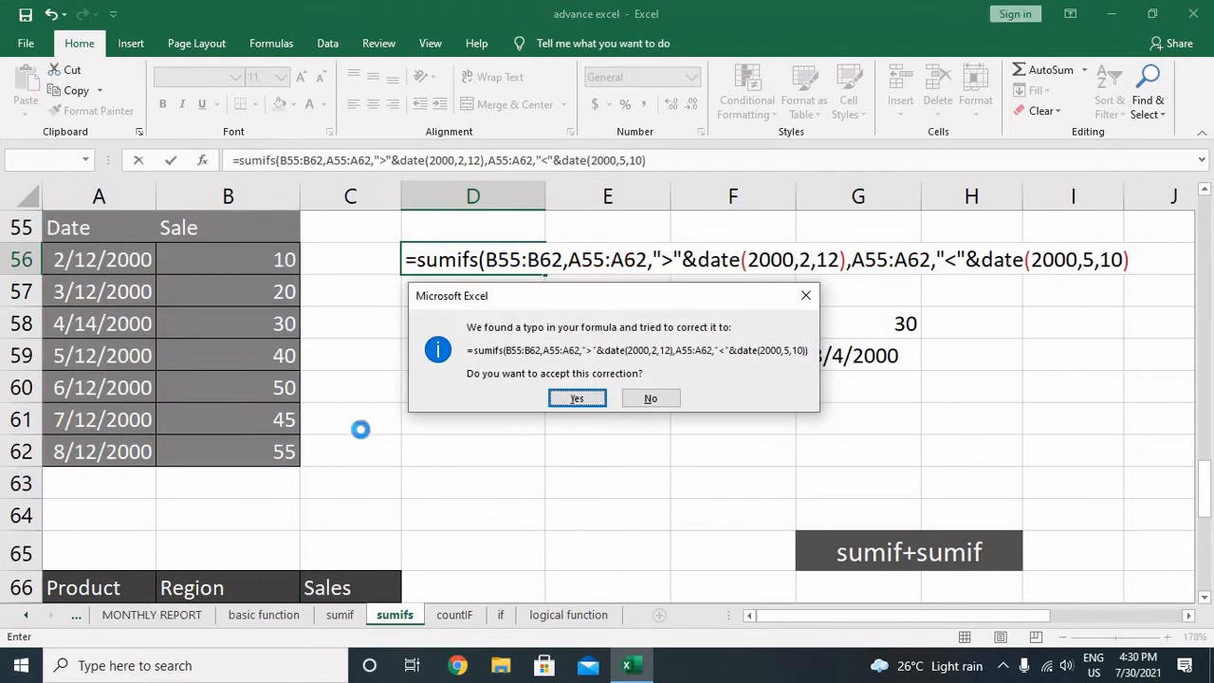
pyautogui.press('Return')
# Remove the final closing parenthesis from the D56 formula and accept the correction that Excel proposes
pyautogui.press('Up')
pyautogui.press('F2')
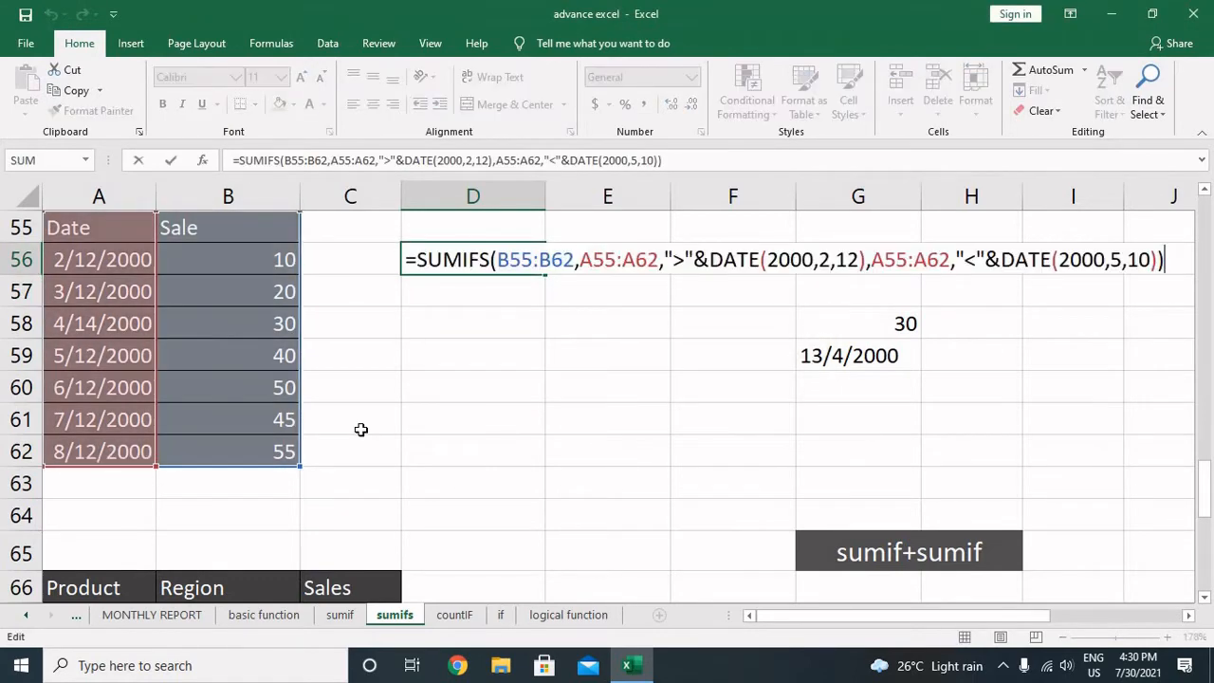
pyautogui.press('Return')
pyautogui.press('Up')
pyautogui.press('F2')
pyautogui.press('Left')
pyautogui.press('Right')
pyautogui.press('Left')
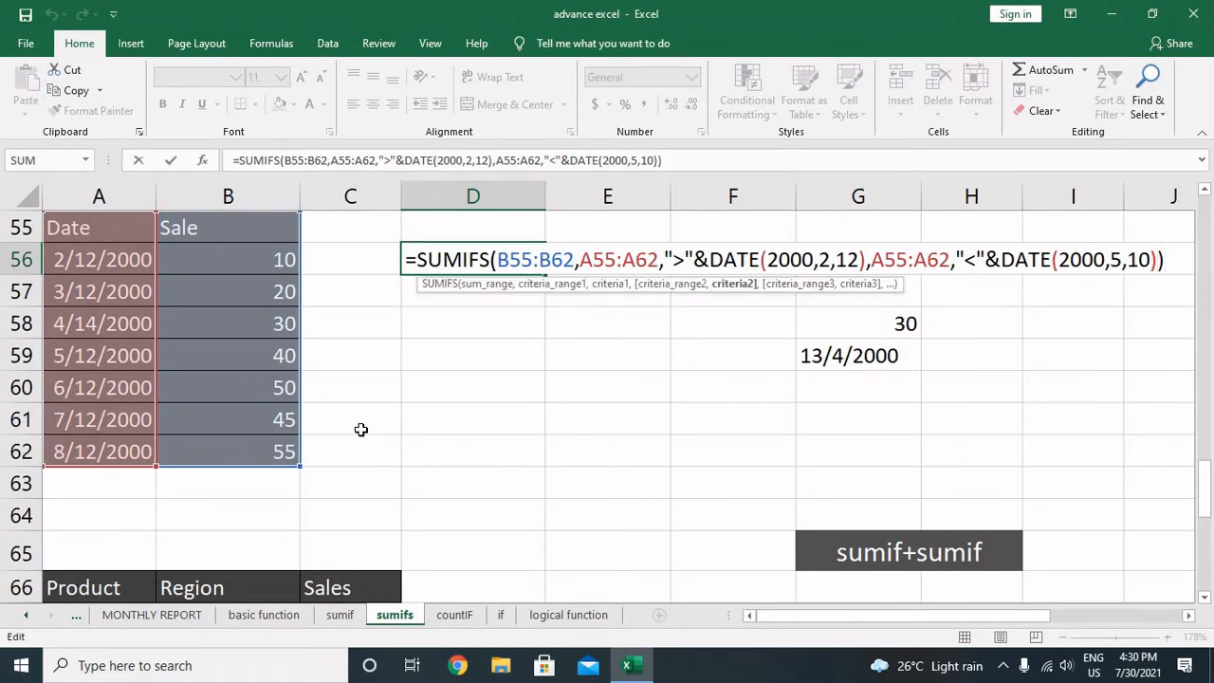
pyautogui.press('Right')
pyautogui.press('BackSpace')
pyautogui.press('Return')
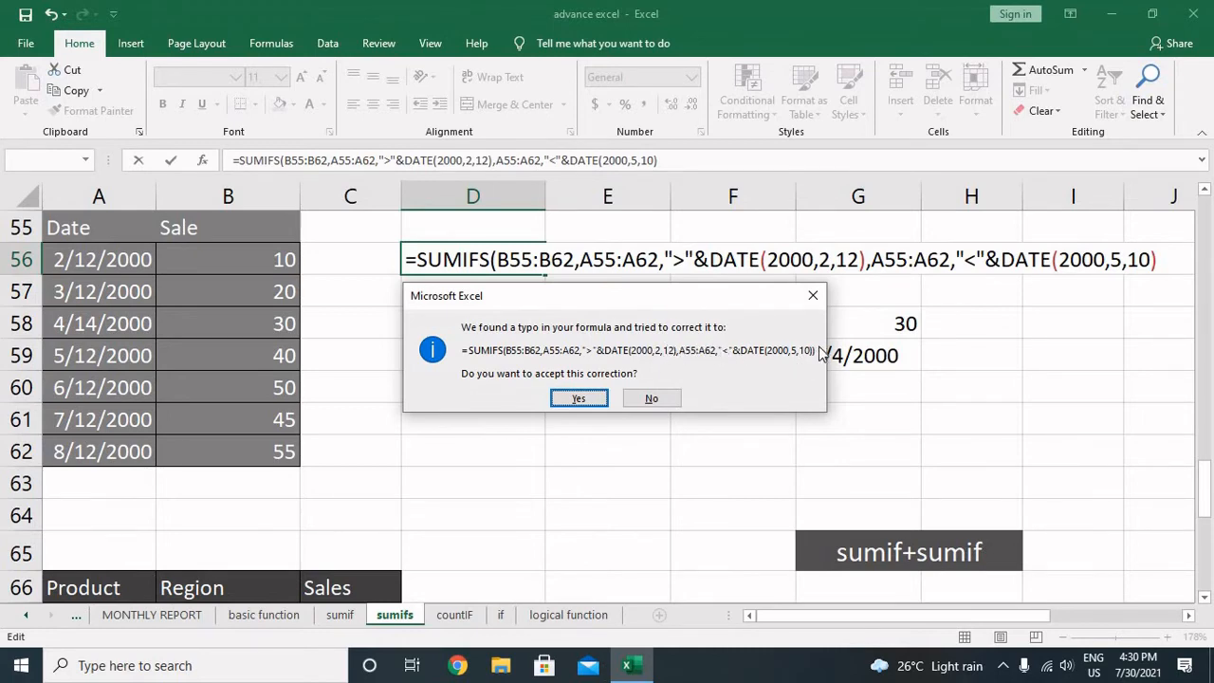
pyautogui.click(569, 399)
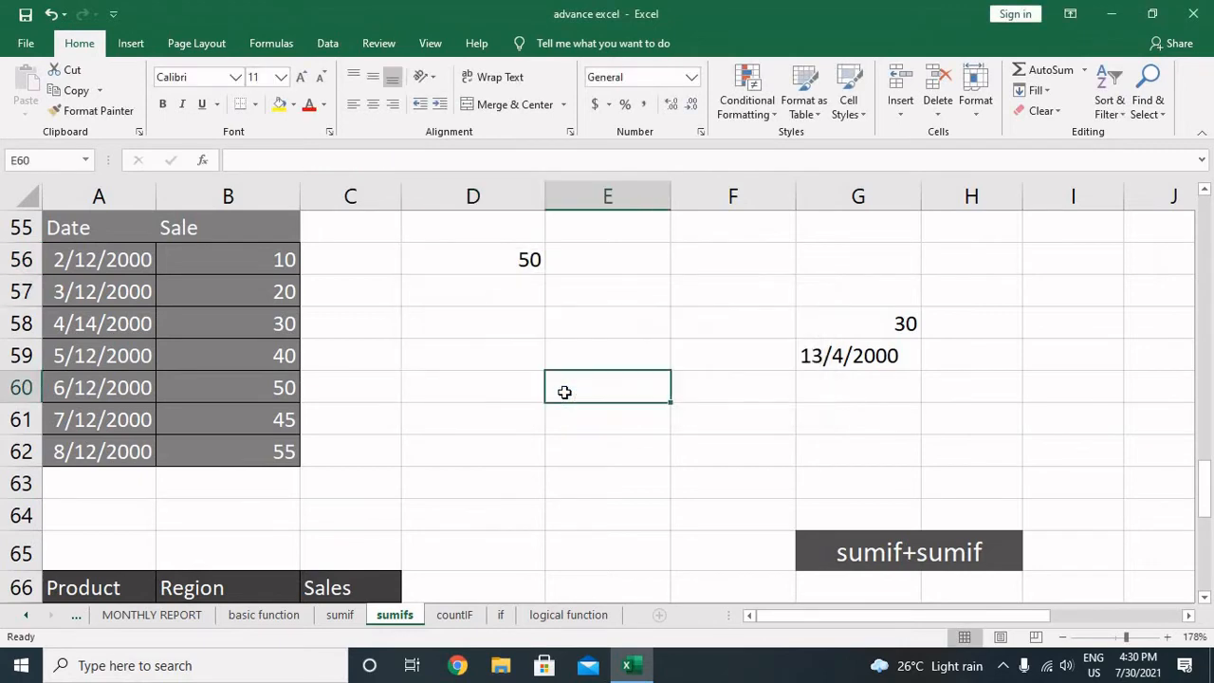
# Review the SUMIFS formula in D56 and compare its result with the sum of the sales in B57:B58
pyautogui.click(530, 266)
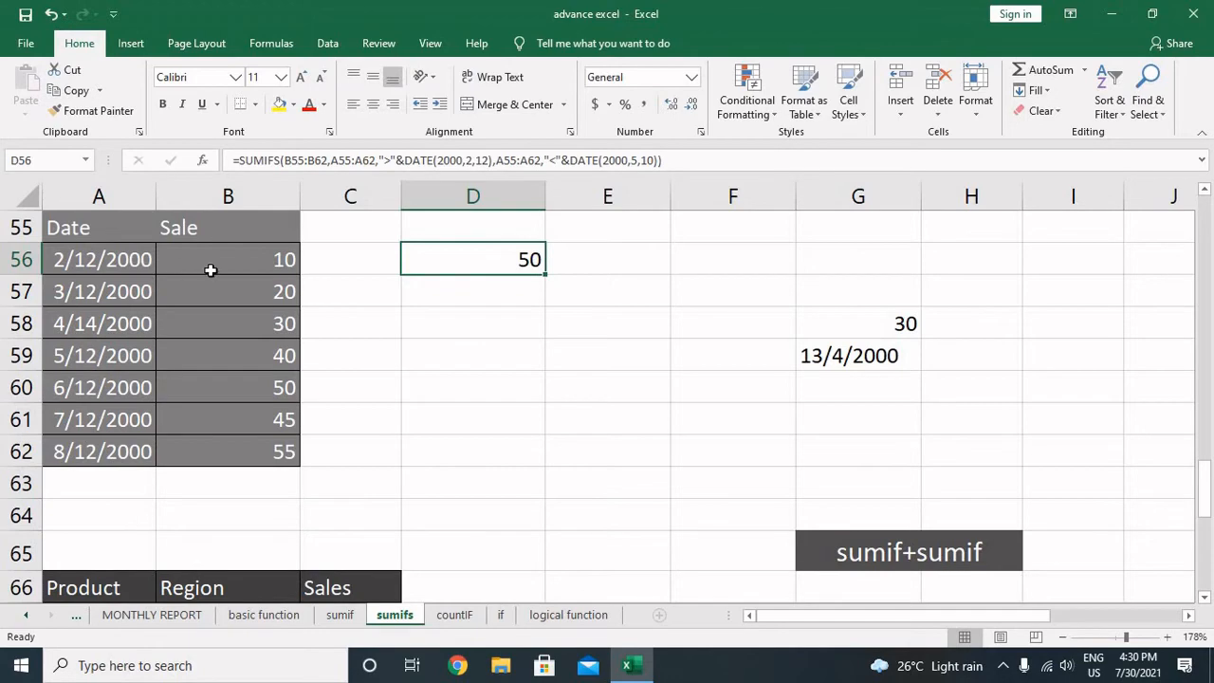
pyautogui.doubleClick(534, 262)
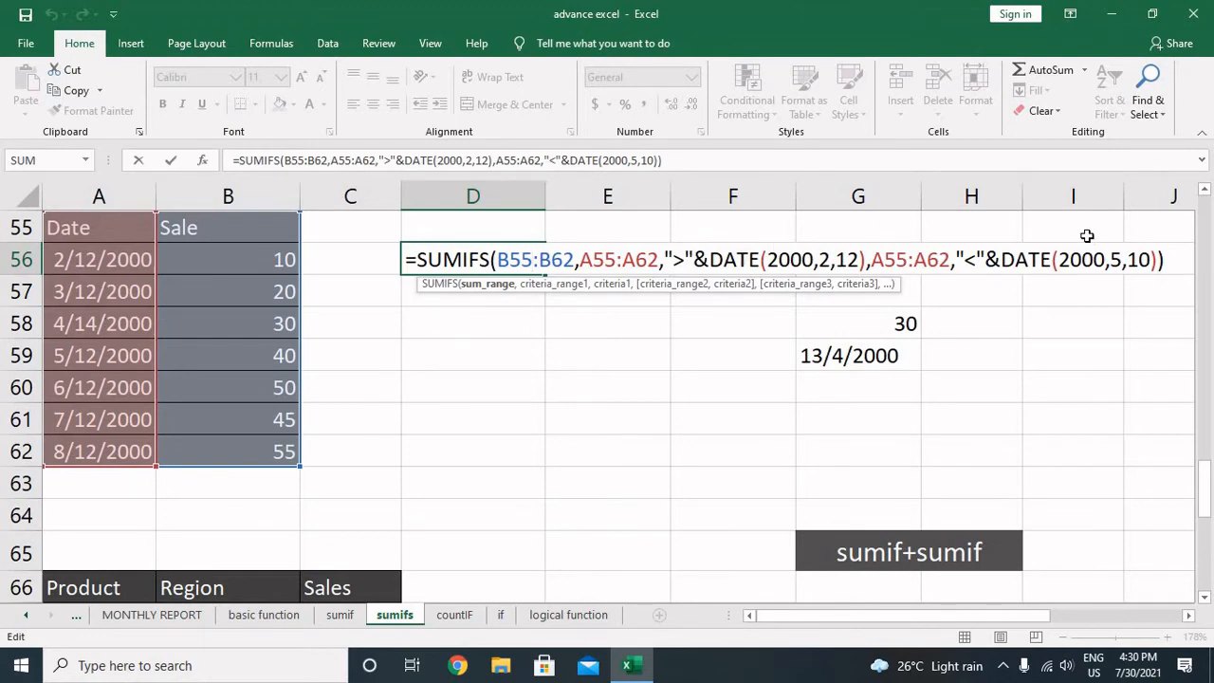
pyautogui.press('Return')
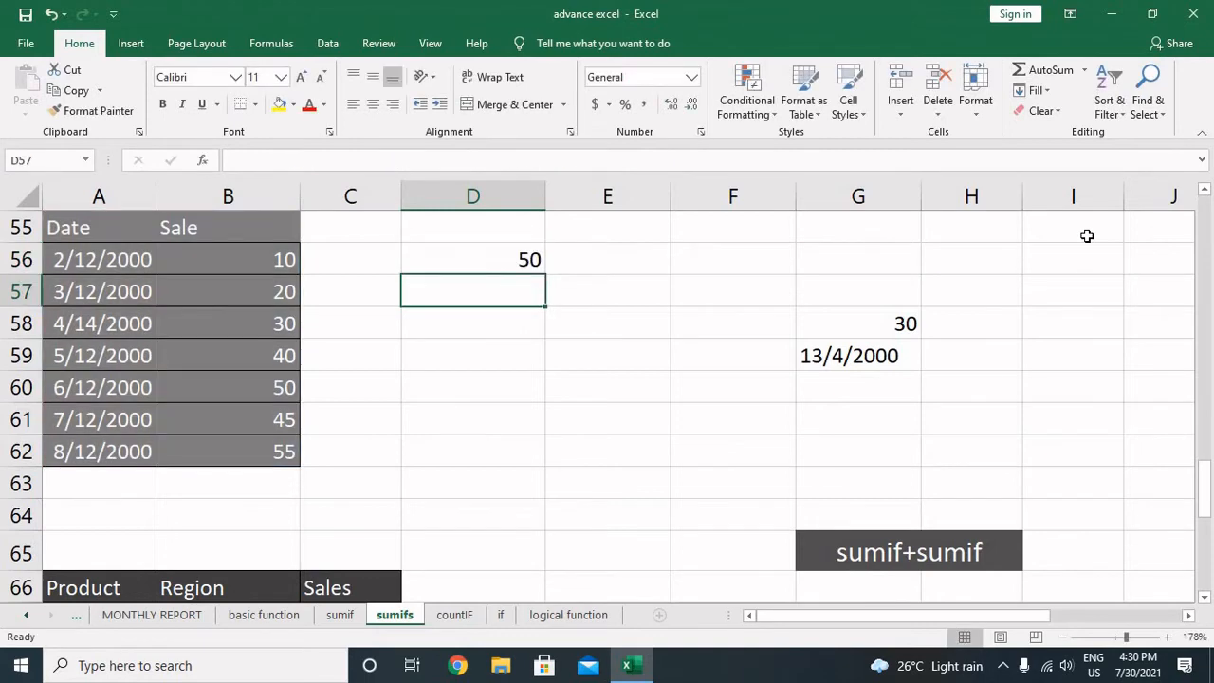
pyautogui.press('Up')
pyautogui.press('Left')
pyautogui.press('Left')
pyautogui.press('Down')
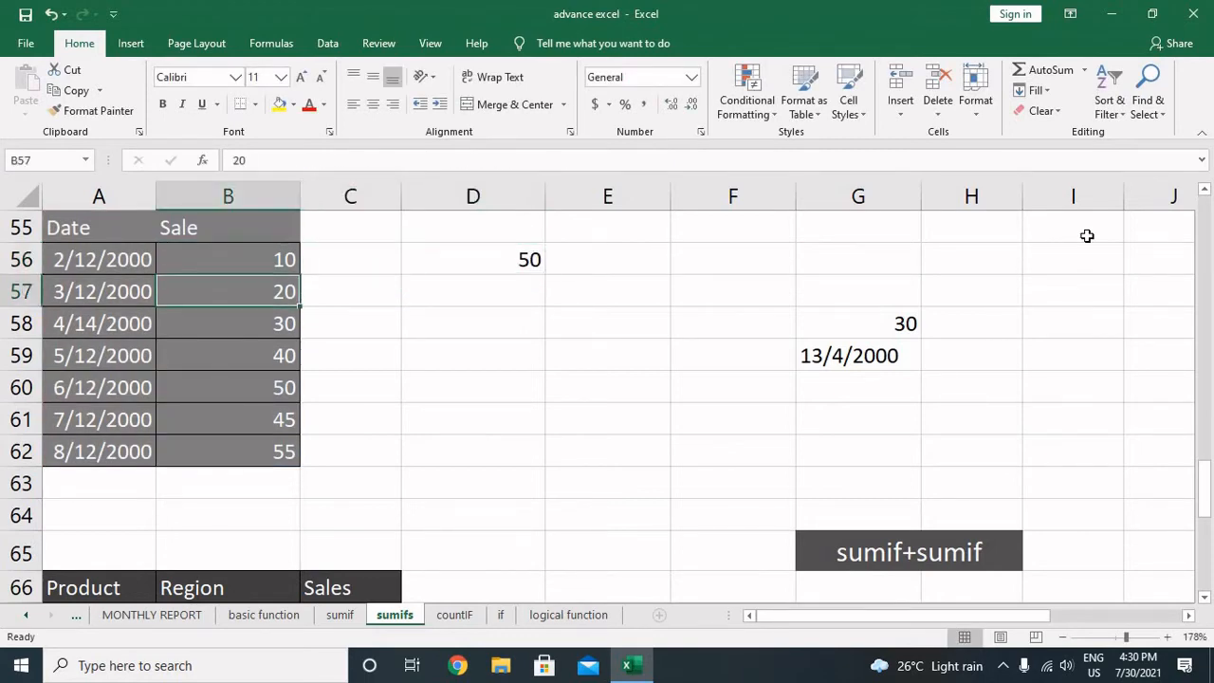
pyautogui.hotkey('shift', 'Down')
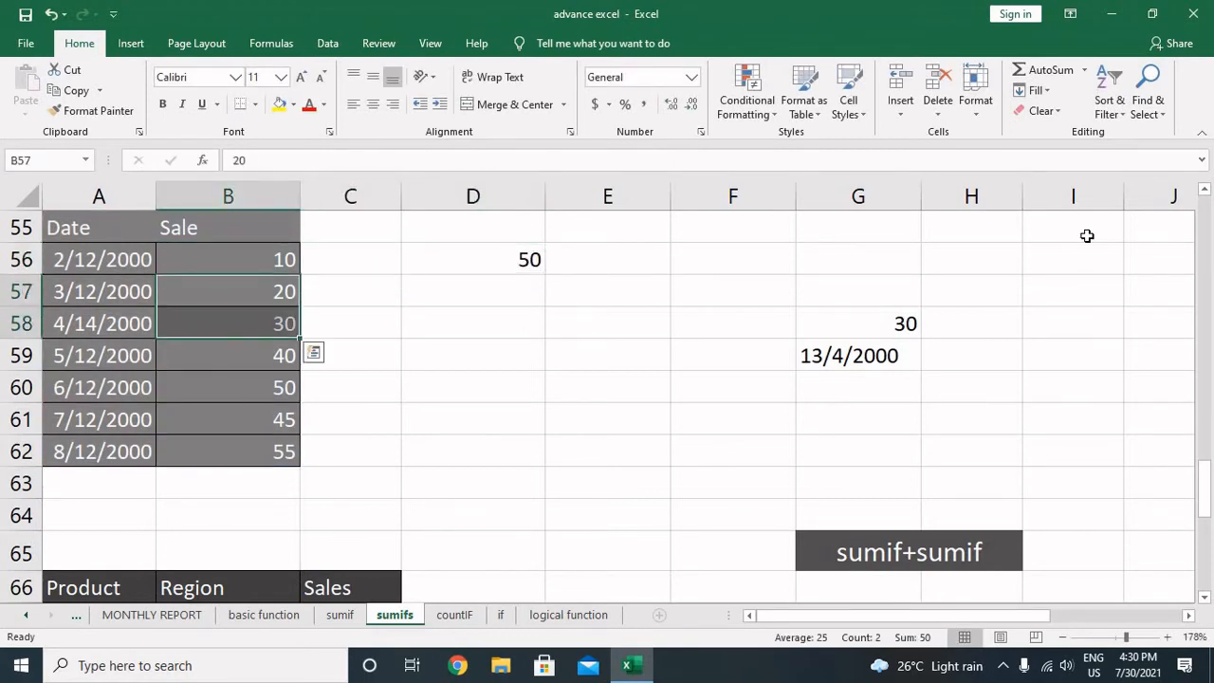
# Change the start date in the D56 SUMIFS formula to DATE(2000,2,10) and enter the formula
pyautogui.press('Up')
pyautogui.press('Right')
pyautogui.press('Right')
pyautogui.press('F2')
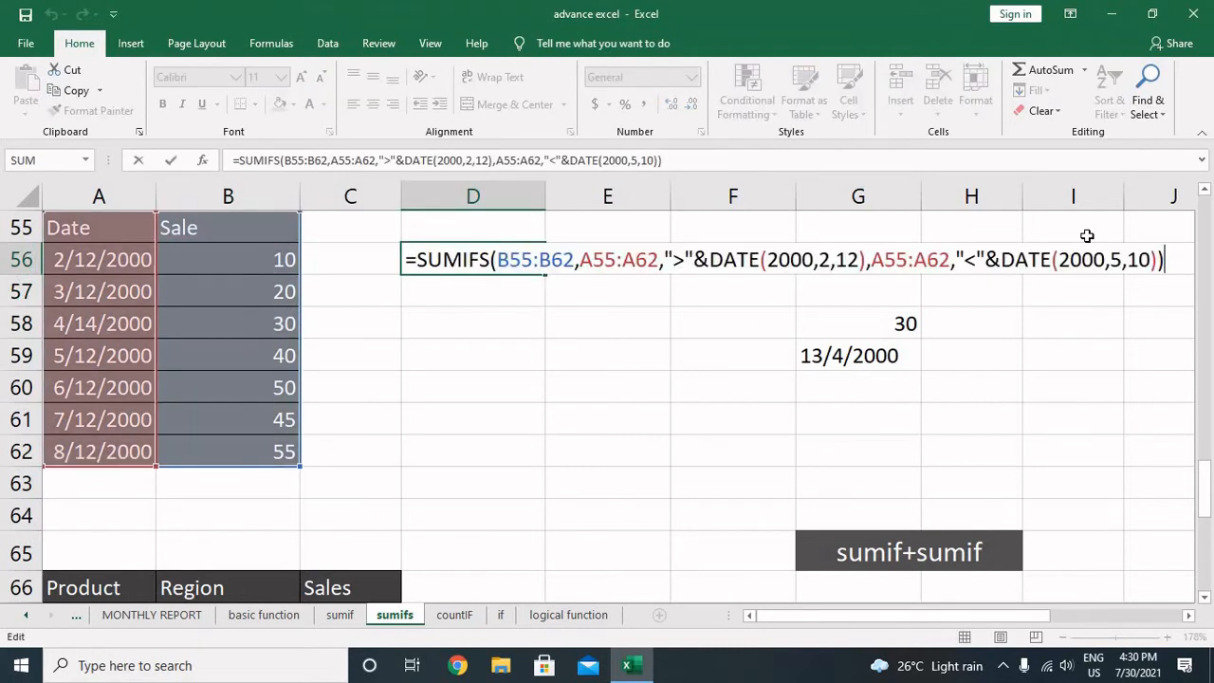
pyautogui.press('Left')
pyautogui.press('Left')
pyautogui.press('Left')
pyautogui.press('Left')
pyautogui.press('Left')
pyautogui.press('Left')
pyautogui.press('Left')
pyautogui.press('Left')
pyautogui.press('Left')
pyautogui.press('Left')
pyautogui.press('Left')
pyautogui.press('Left')
pyautogui.press('Left')
pyautogui.press('Left')
pyautogui.press('Left')
pyautogui.press('Left')
pyautogui.press('Left')
pyautogui.press('Left')
pyautogui.press('Left')
pyautogui.press('Left')
pyautogui.press('Left')
pyautogui.press('Left')
pyautogui.press('Left')
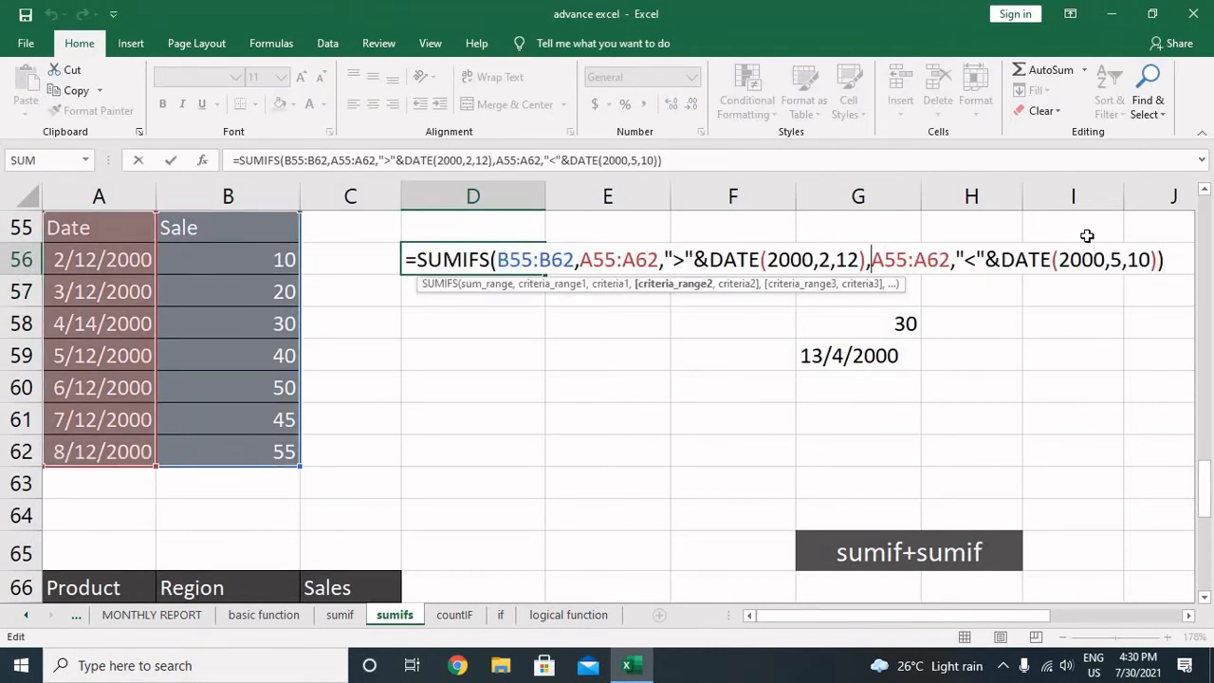
pyautogui.press('BackSpace')
pyautogui.write('0')
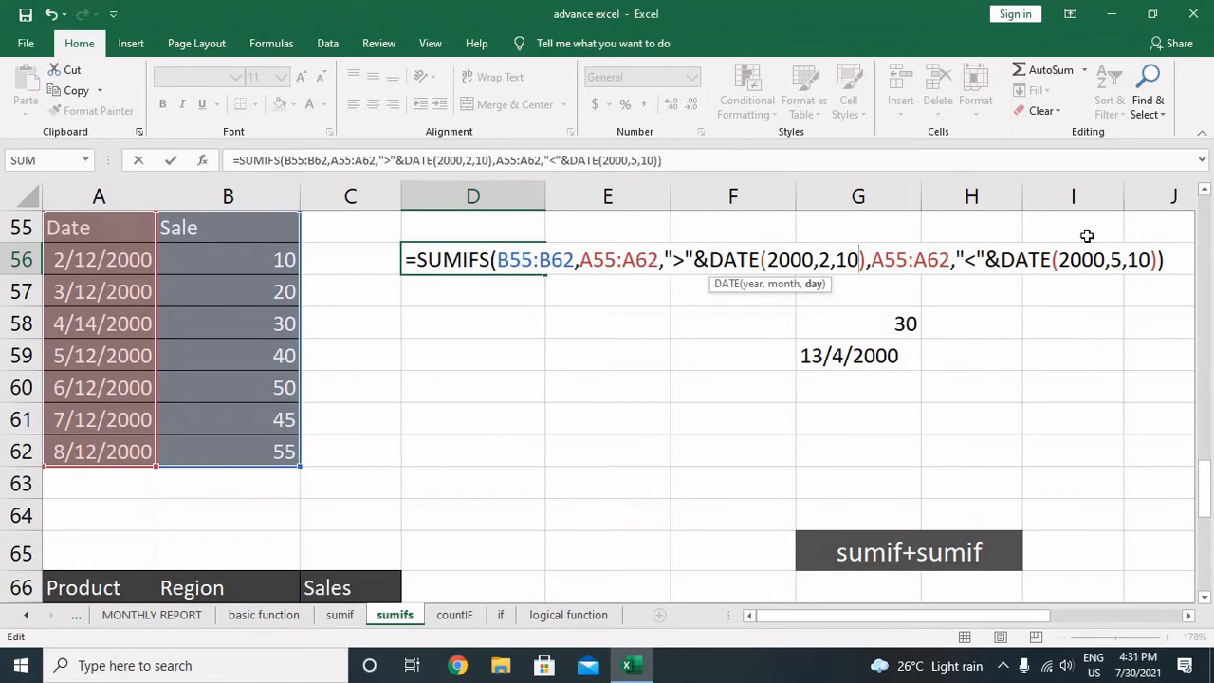
pyautogui.press('Return')
# Compare the D56 result with the date and sale in row 56, and review the formula's first DATE criterion
pyautogui.press('Up')
pyautogui.press('Left')
pyautogui.press('Left')
pyautogui.press('Left')
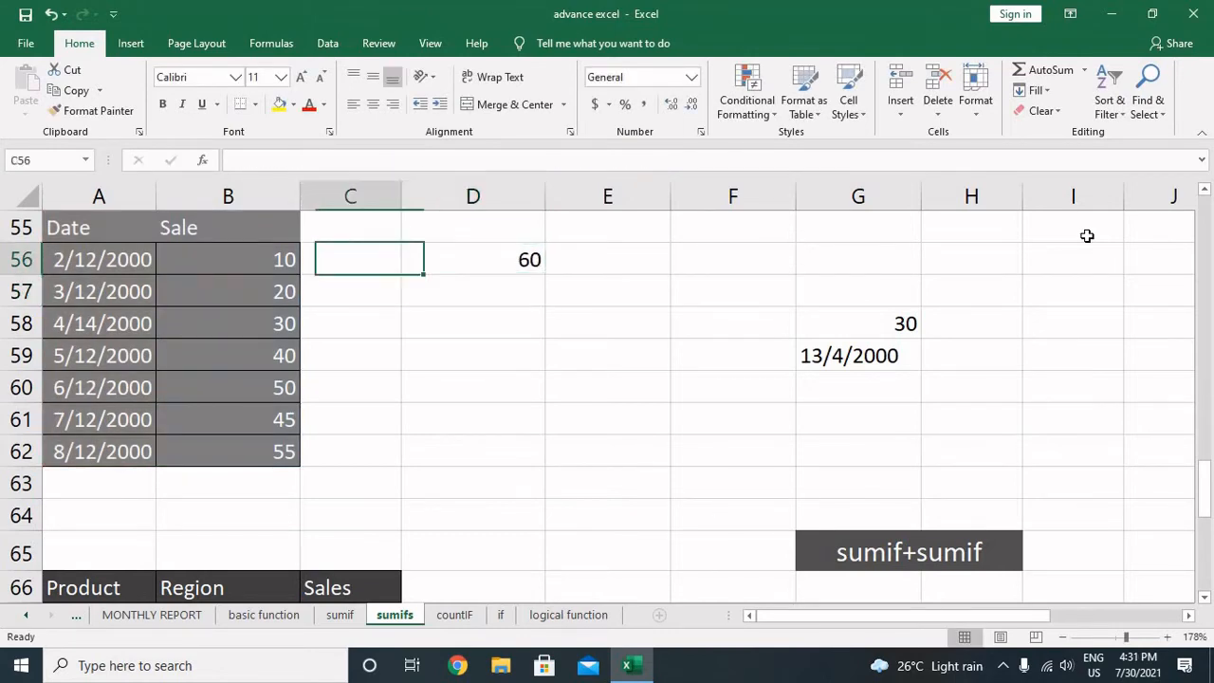
pyautogui.press('Right')
pyautogui.press('Left')
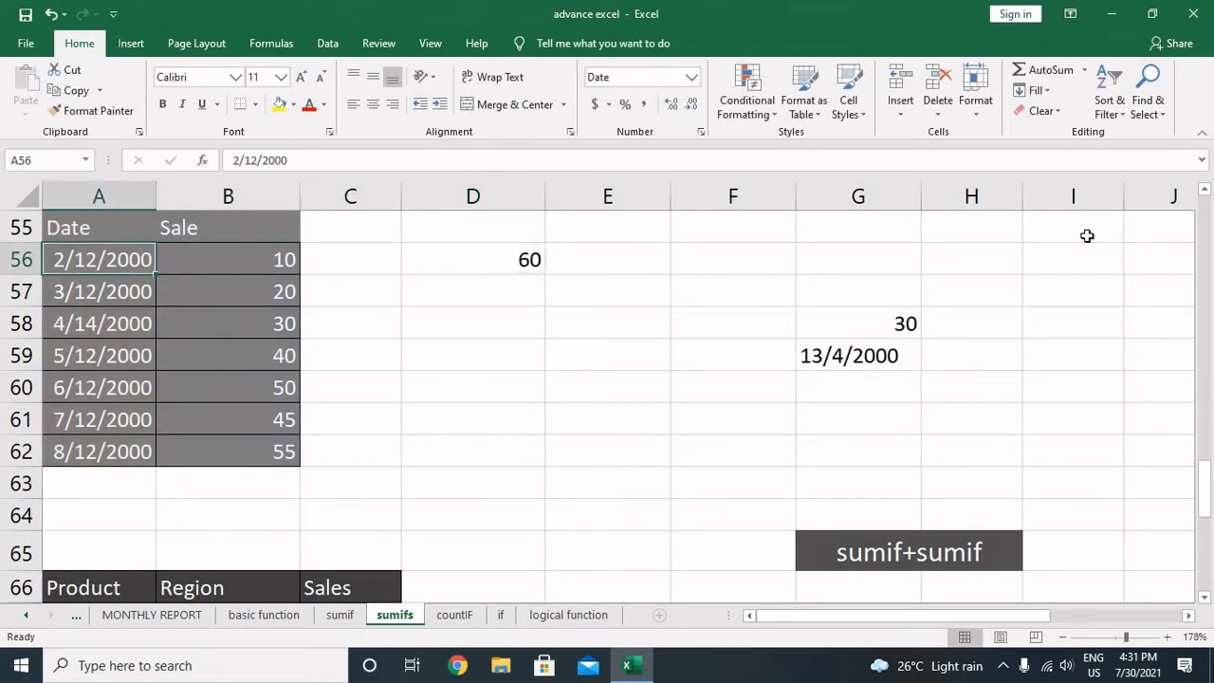
pyautogui.press('Right')
pyautogui.press('Right')
pyautogui.press('Right')
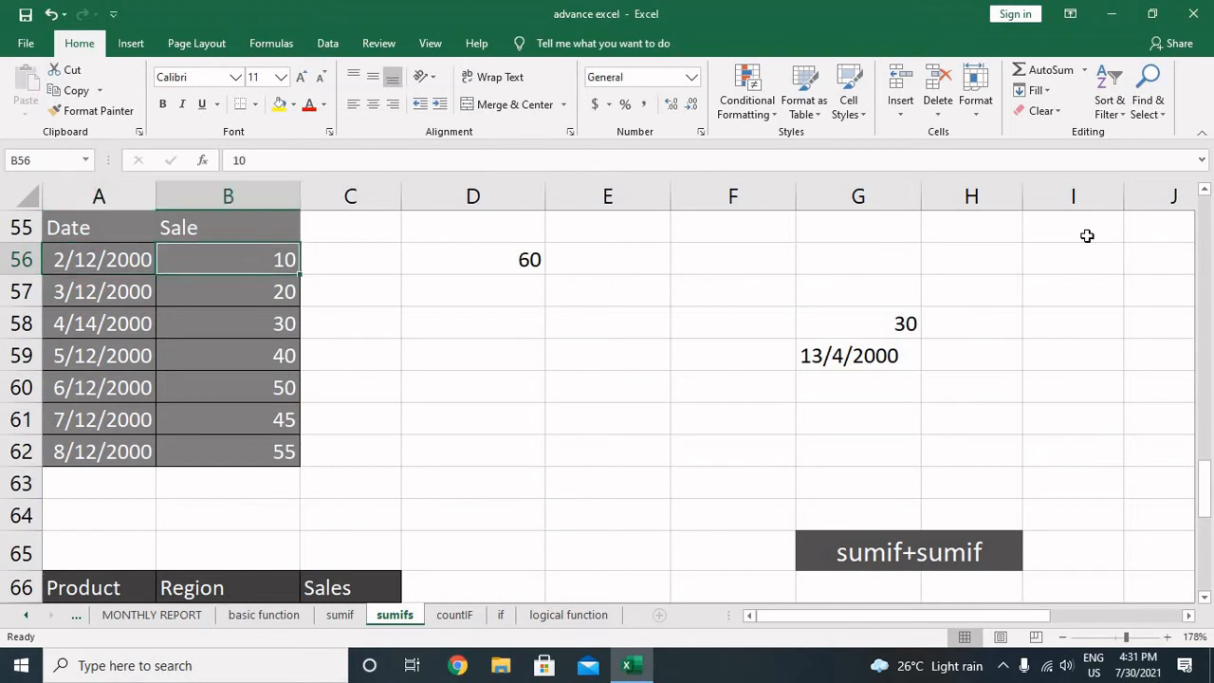
pyautogui.press('F2')
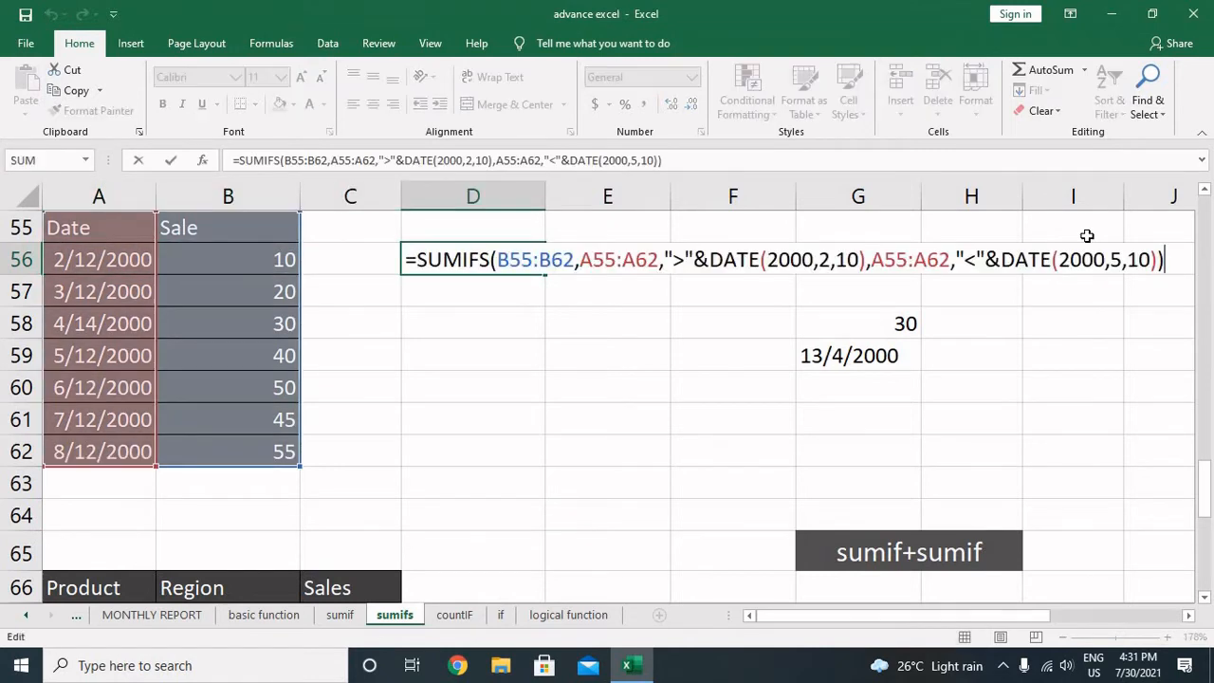
pyautogui.press('Left')
pyautogui.press('Left')
pyautogui.press('Left')
pyautogui.press('Left')
pyautogui.press('Left')
pyautogui.press('Left')
pyautogui.press('Left')
pyautogui.press('Left')
pyautogui.press('Left')
pyautogui.press('Left')
pyautogui.press('Left')
pyautogui.press('Left')
pyautogui.press('Left')
pyautogui.press('Left')
pyautogui.press('Left')
pyautogui.press('Left')
pyautogui.press('Left')
pyautogui.press('Left')
pyautogui.press('Left')
pyautogui.press('Left')
pyautogui.press('Left')
pyautogui.press('Left')
pyautogui.press('Left')
pyautogui.press('Left')
pyautogui.press('Left')
pyautogui.press('Left')
pyautogui.press('Left')
pyautogui.press('Left')
pyautogui.press('Left')
pyautogui.press('Left')
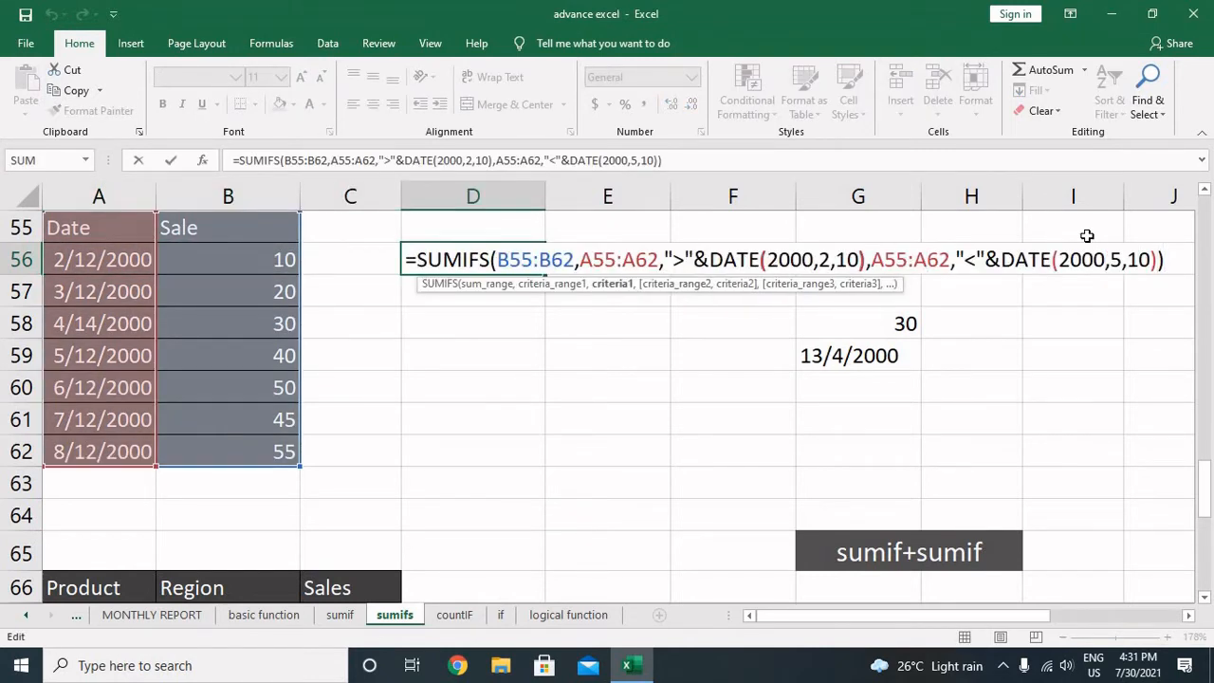
pyautogui.press('Return')
pyautogui.press('Up')
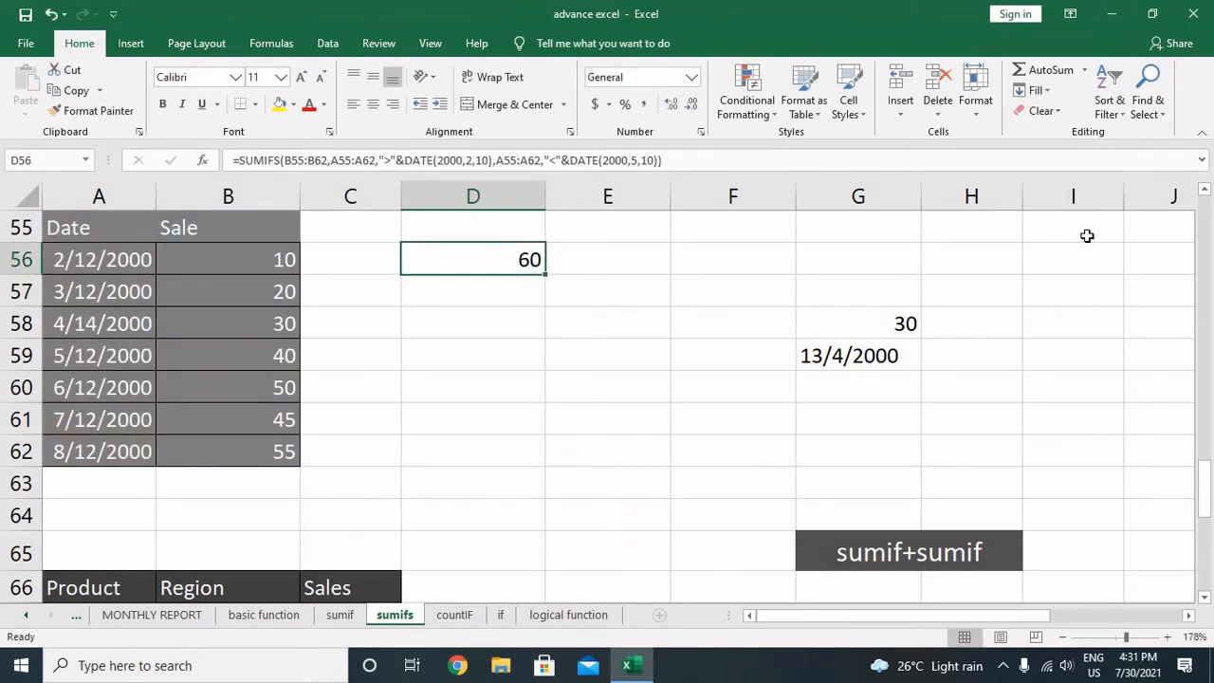
pyautogui.press('Left')
pyautogui.press('Left')
pyautogui.press('Left')
pyautogui.press('Right')
pyautogui.press('Right')
pyautogui.press('Right')
# Look through the tables on the sumifs sheet and examine the Criteria tables beside them at 100% zoom
pyautogui.scroll(-3, 978, 354)
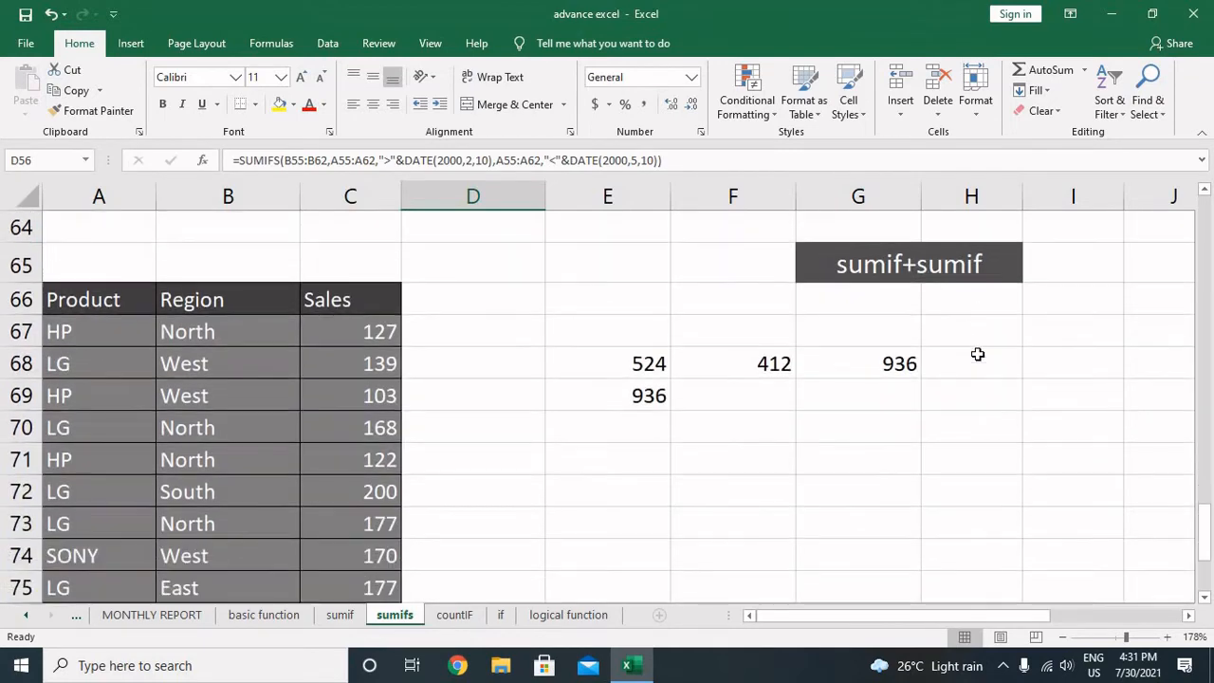
pyautogui.scroll(-3, 978, 354)
pyautogui.scroll(15, 978, 354)
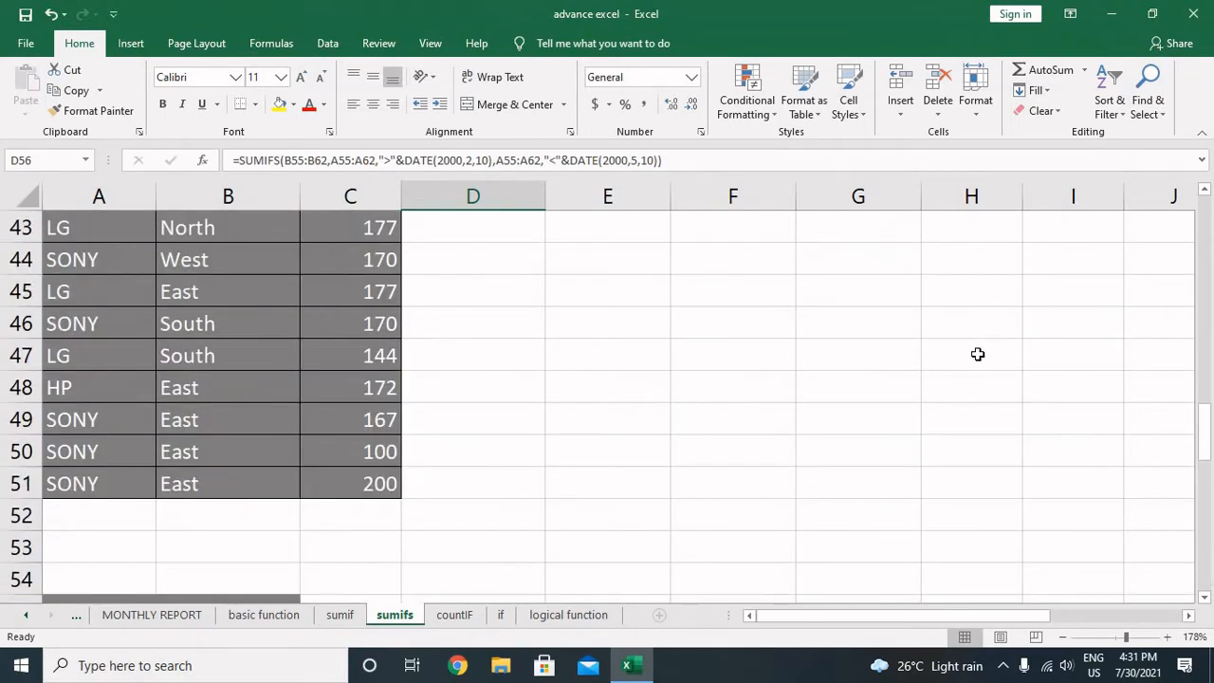
pyautogui.scroll(9, 978, 354)
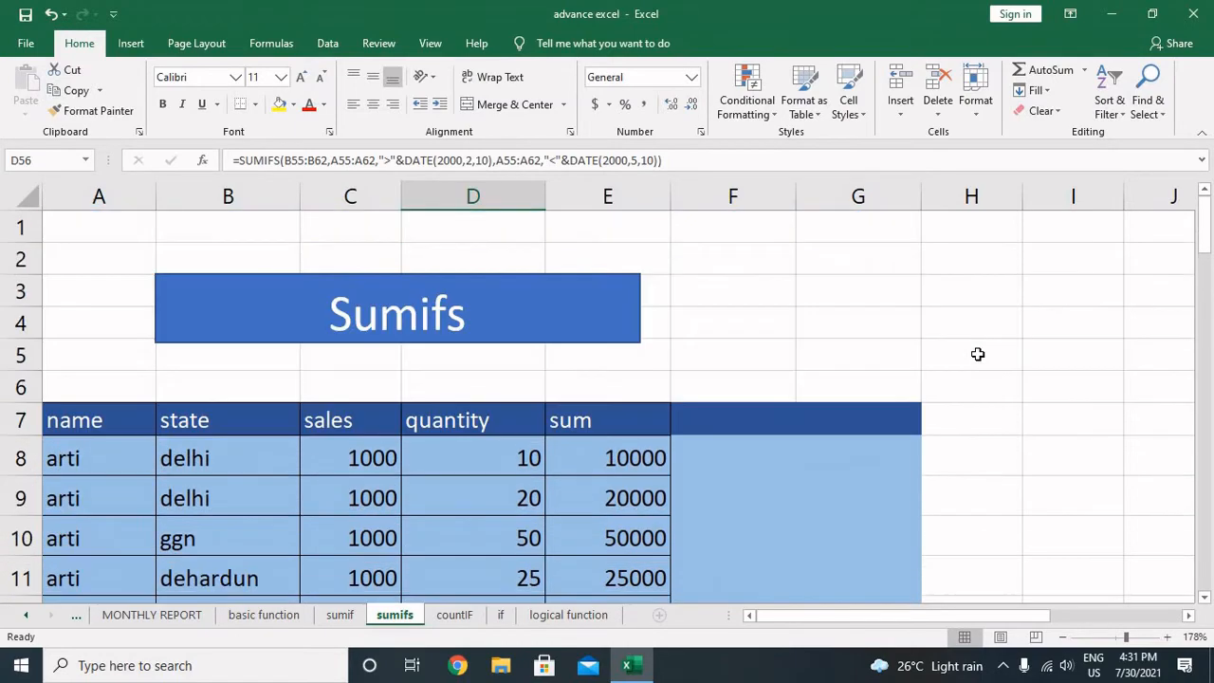
pyautogui.scroll(-1, 978, 354)
pyautogui.scroll(-1, 978, 354)
pyautogui.click(790, 318)
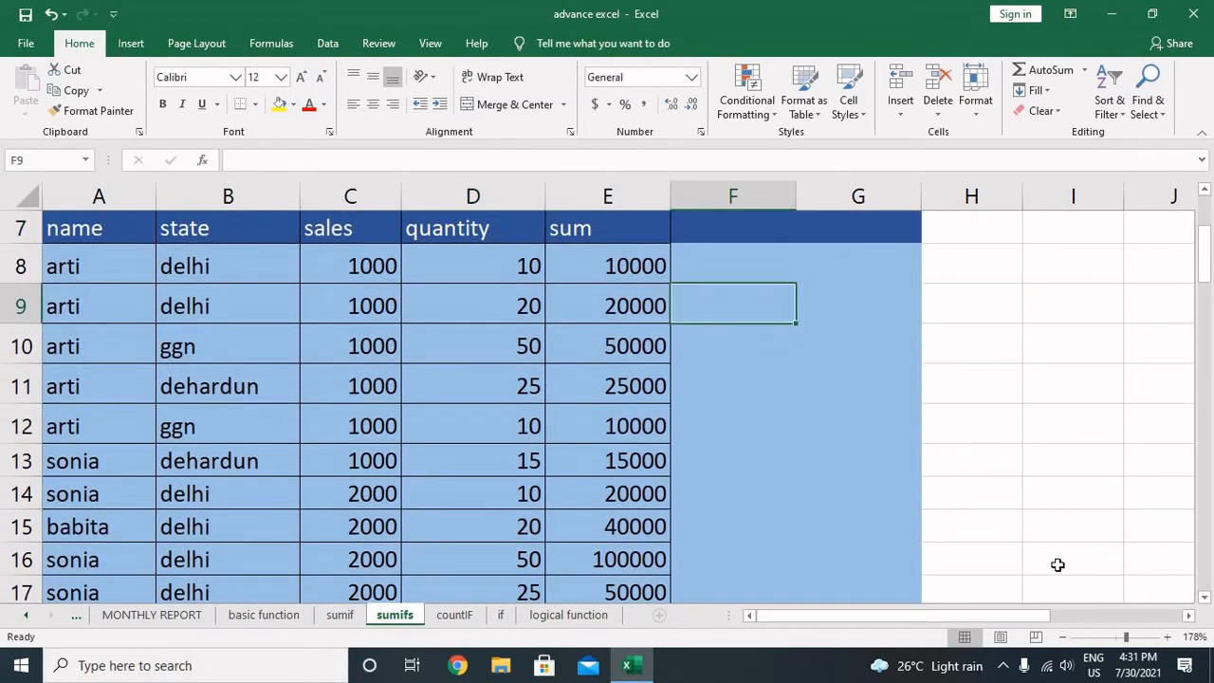
pyautogui.moveTo(1125, 637); pyautogui.dragTo(1117, 638)
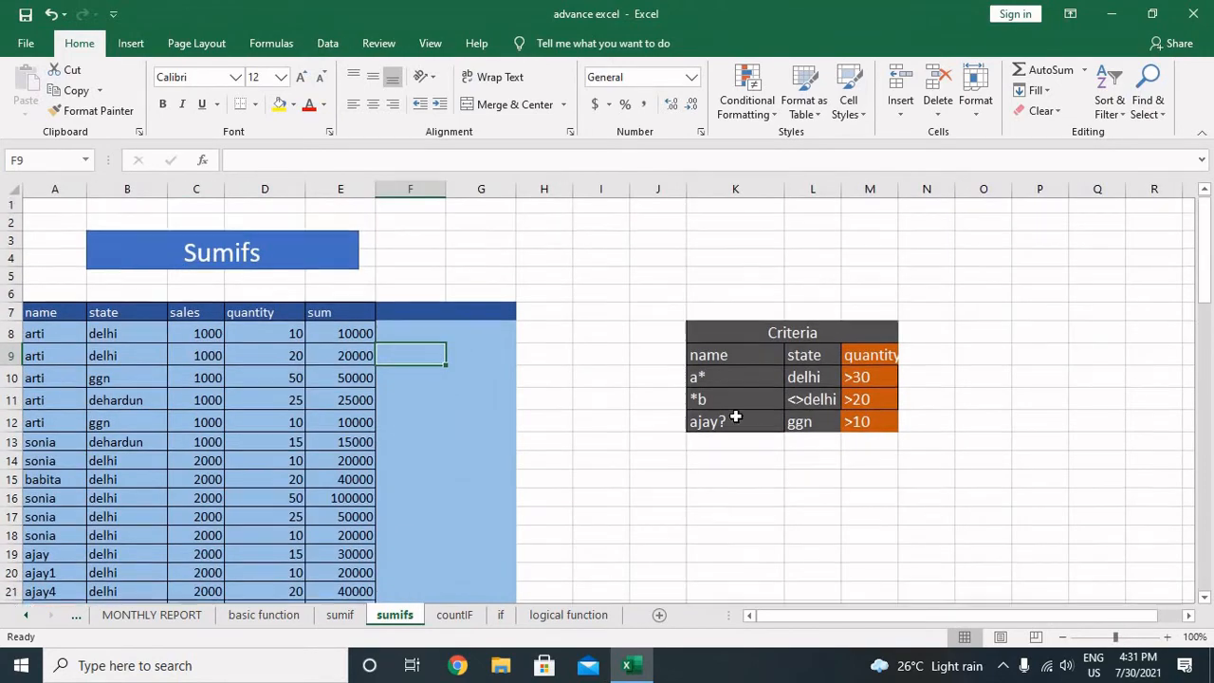
pyautogui.scroll(1, 732, 415)
pyautogui.scroll(-8, 735, 417)
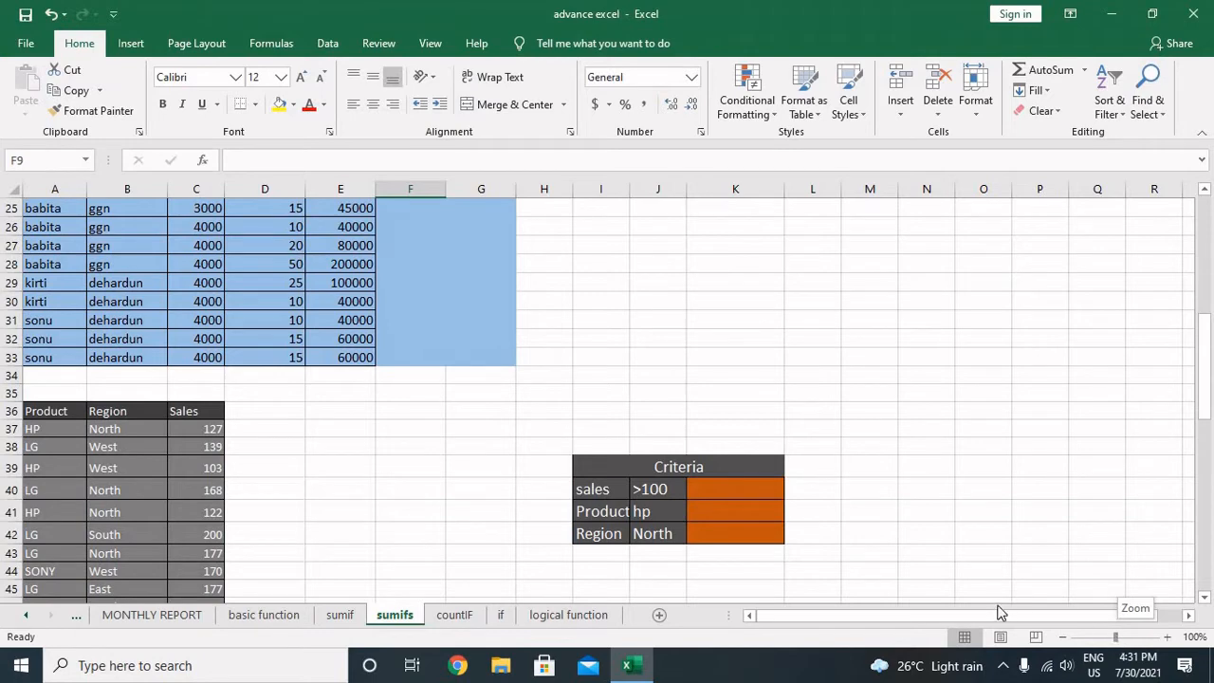
# Enter "sales" as the label in cell I40 of the lower Criteria table
pyautogui.moveTo(581, 512); pyautogui.dragTo(668, 513)
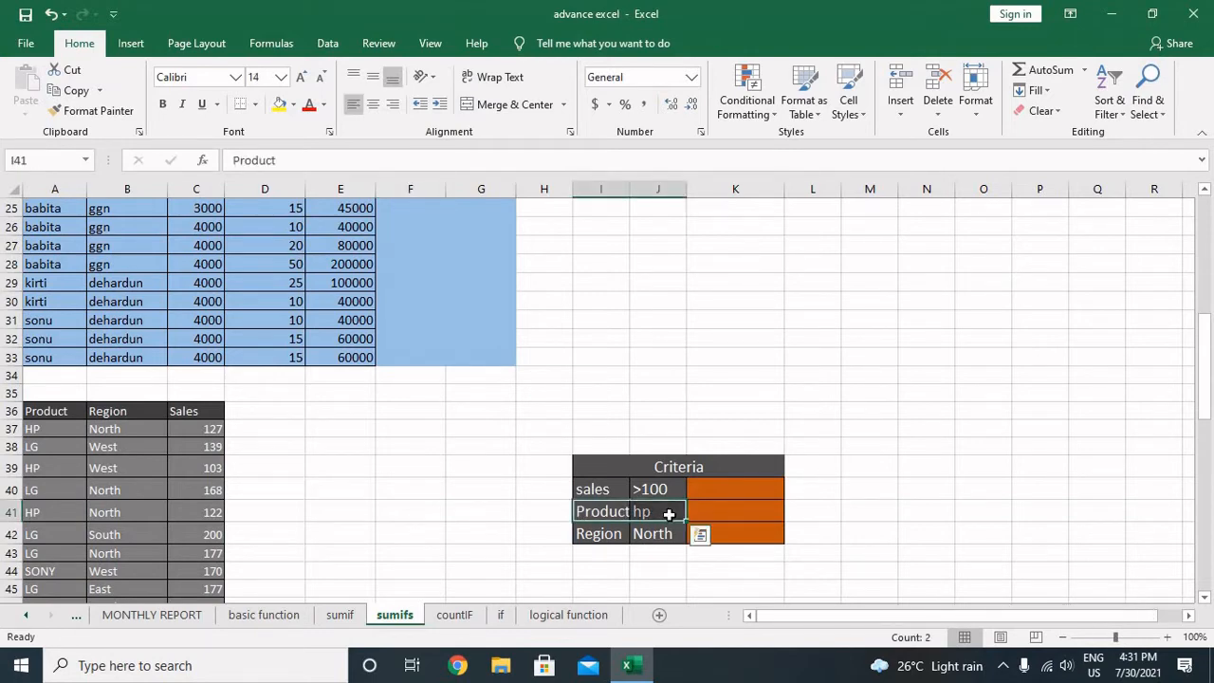
pyautogui.moveTo(621, 492); pyautogui.dragTo(646, 500)
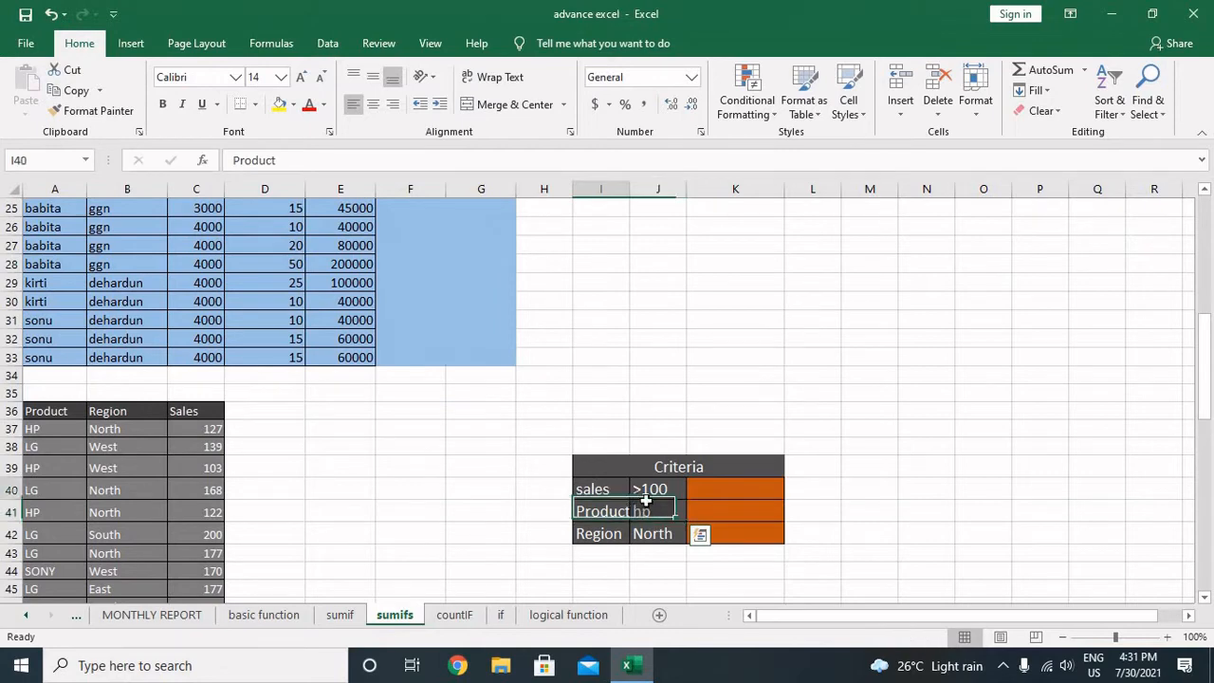
pyautogui.write('sa')
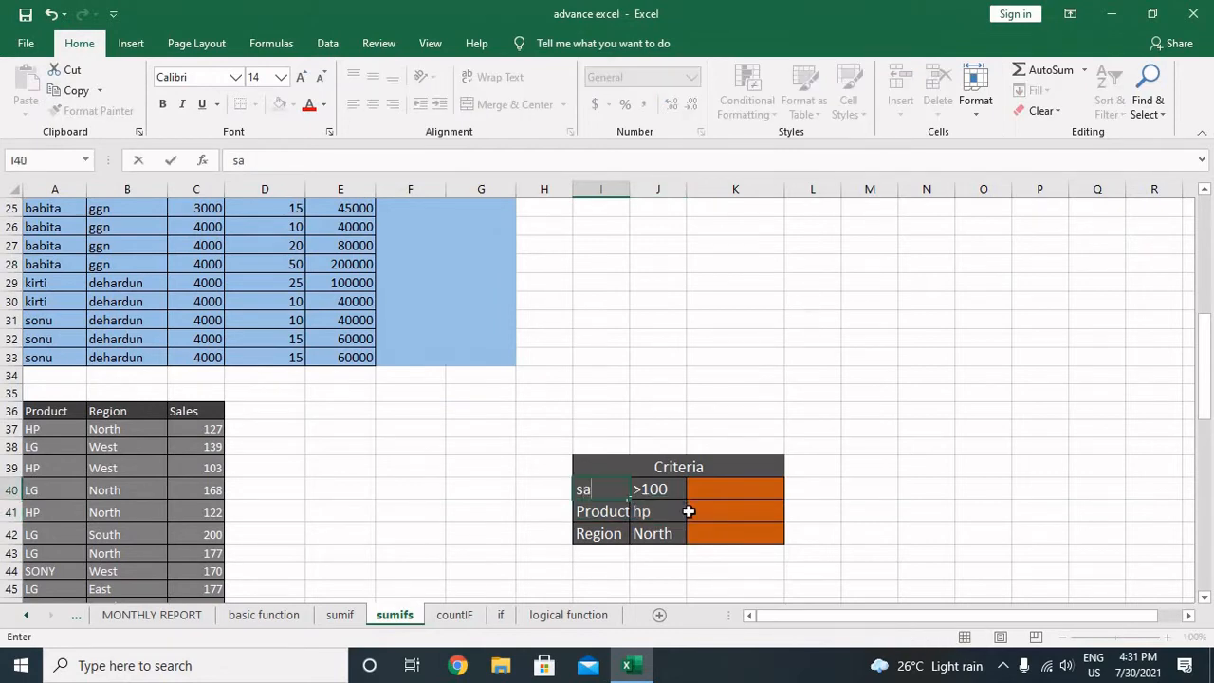
pyautogui.write('les')
pyautogui.press('Tab')
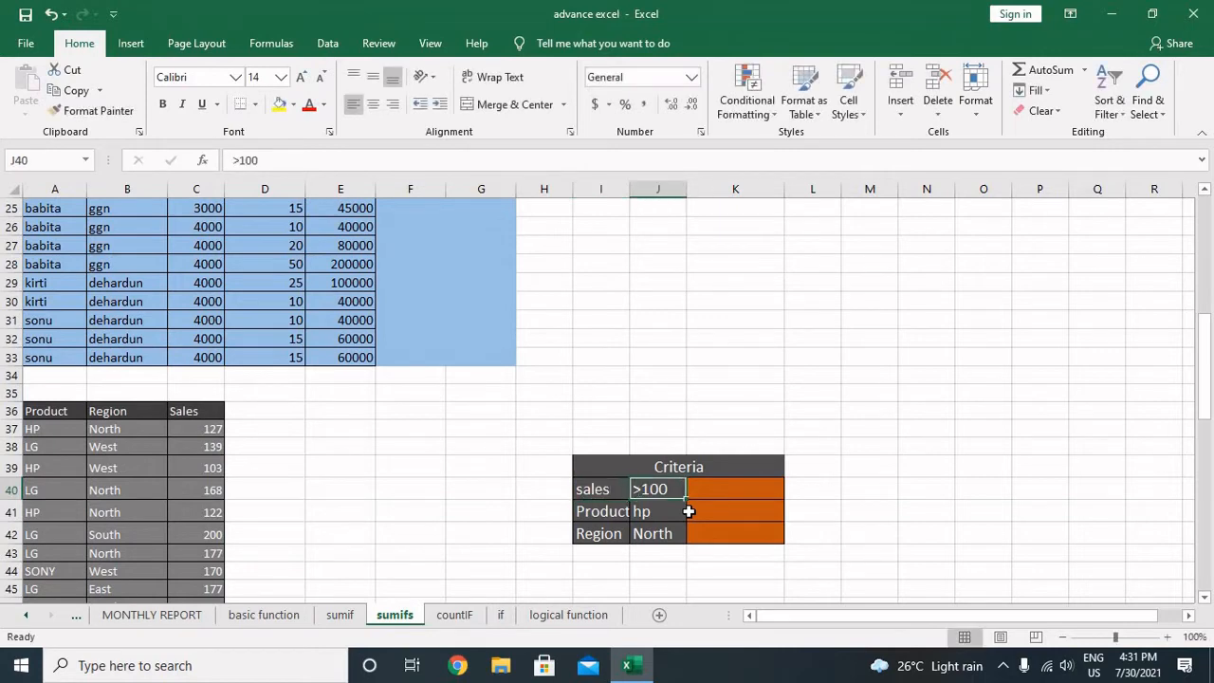
pyautogui.press('Left')
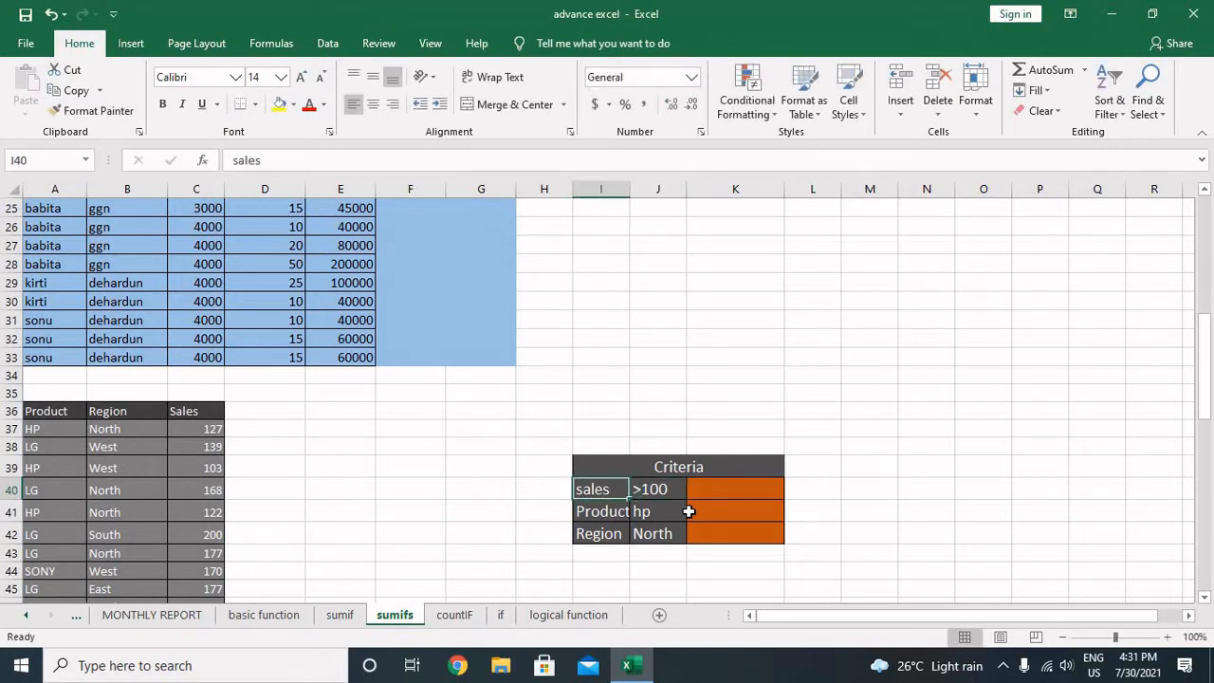
# Enter the headers product, region and sales in I40:K40 of the lower Criteria table
pyautogui.write('product')
pyautogui.press('Return')
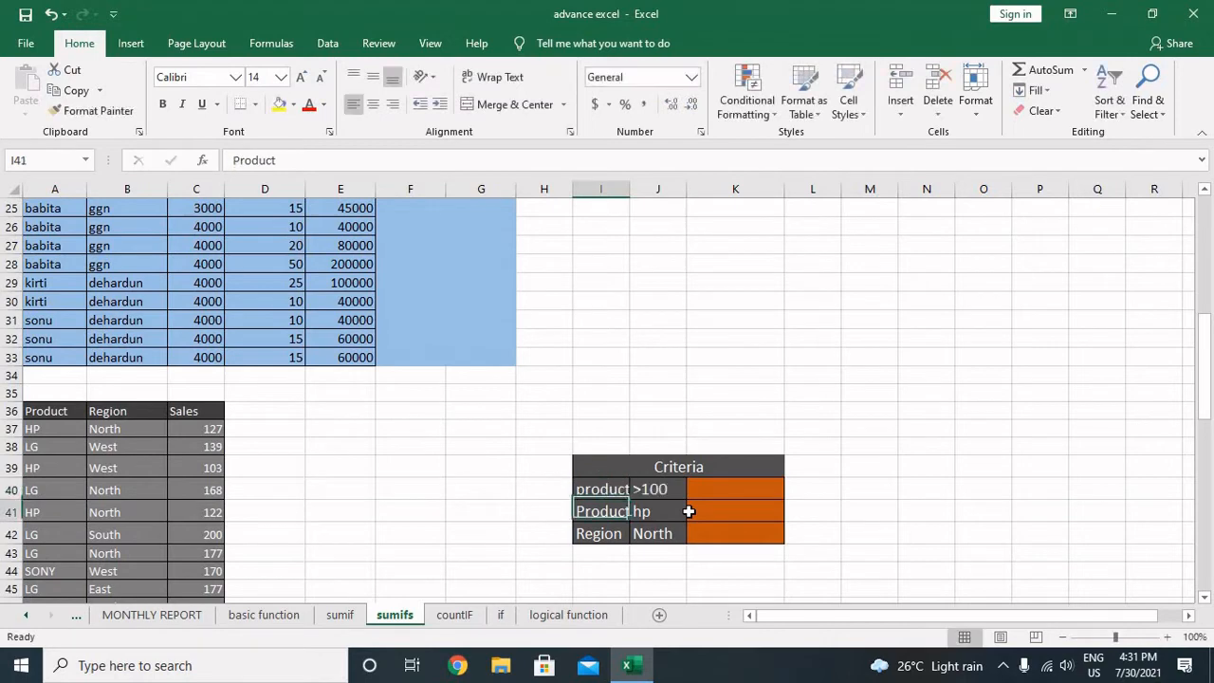
pyautogui.press('Up')
pyautogui.press('Right')
pyautogui.write('re')
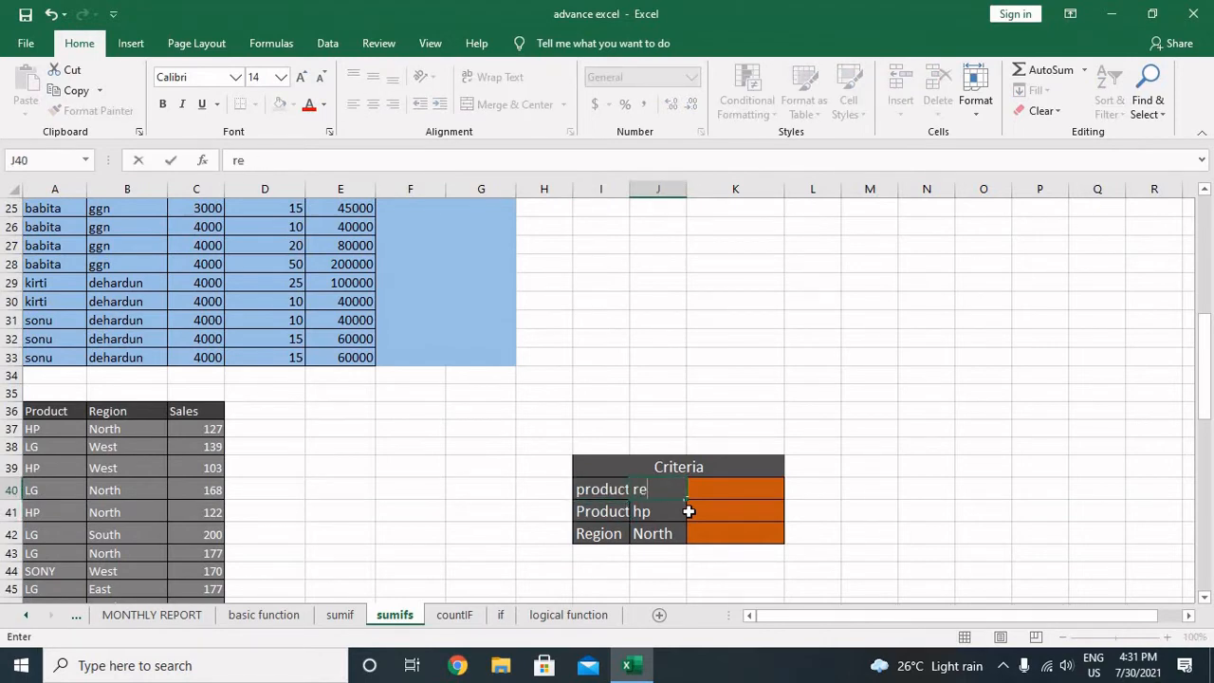
pyautogui.write('gion')
pyautogui.press('Right')
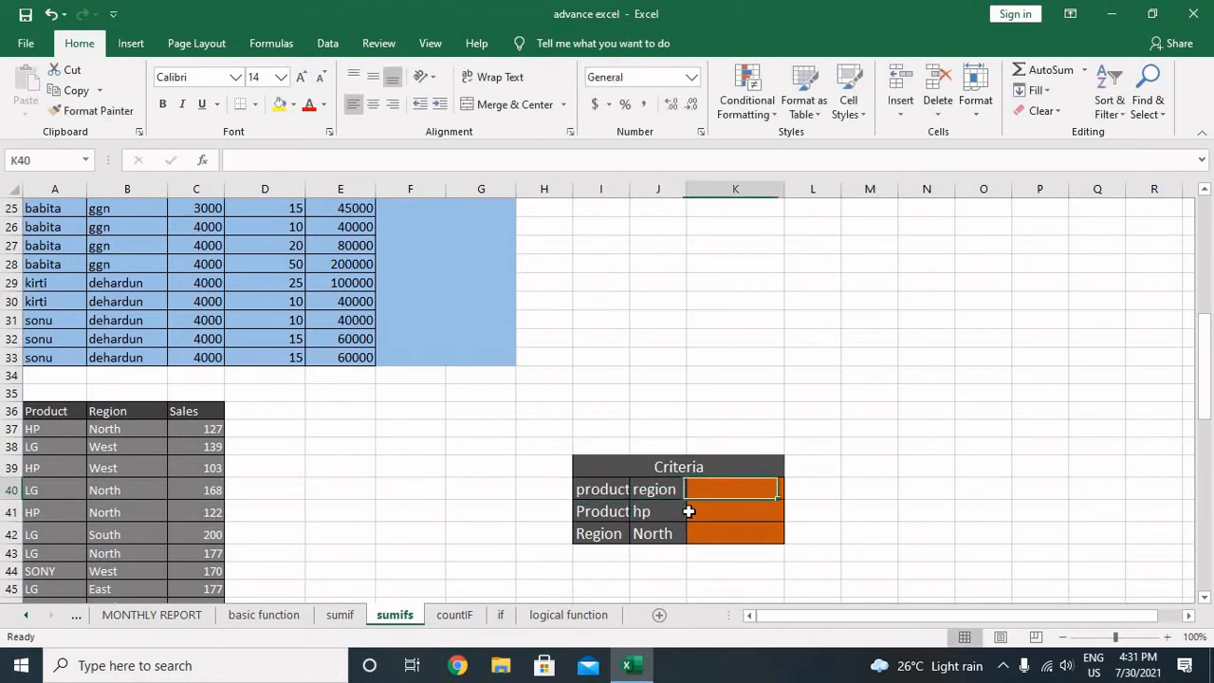
pyautogui.write('state')
pyautogui.press('BackSpace')
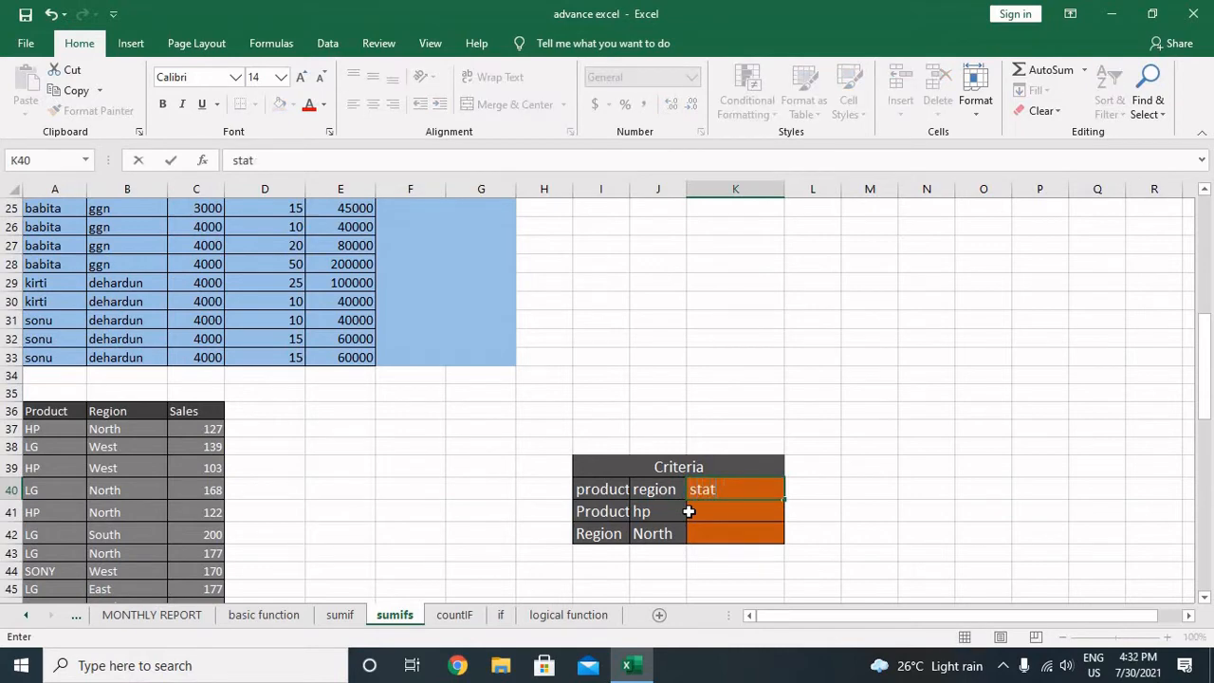
pyautogui.press('BackSpace')
pyautogui.press('BackSpace')
pyautogui.press('BackSpace')
pyautogui.write('l')
pyautogui.press('BackSpace')
pyautogui.write('ale')
pyautogui.press('Left')
pyautogui.press('Left')
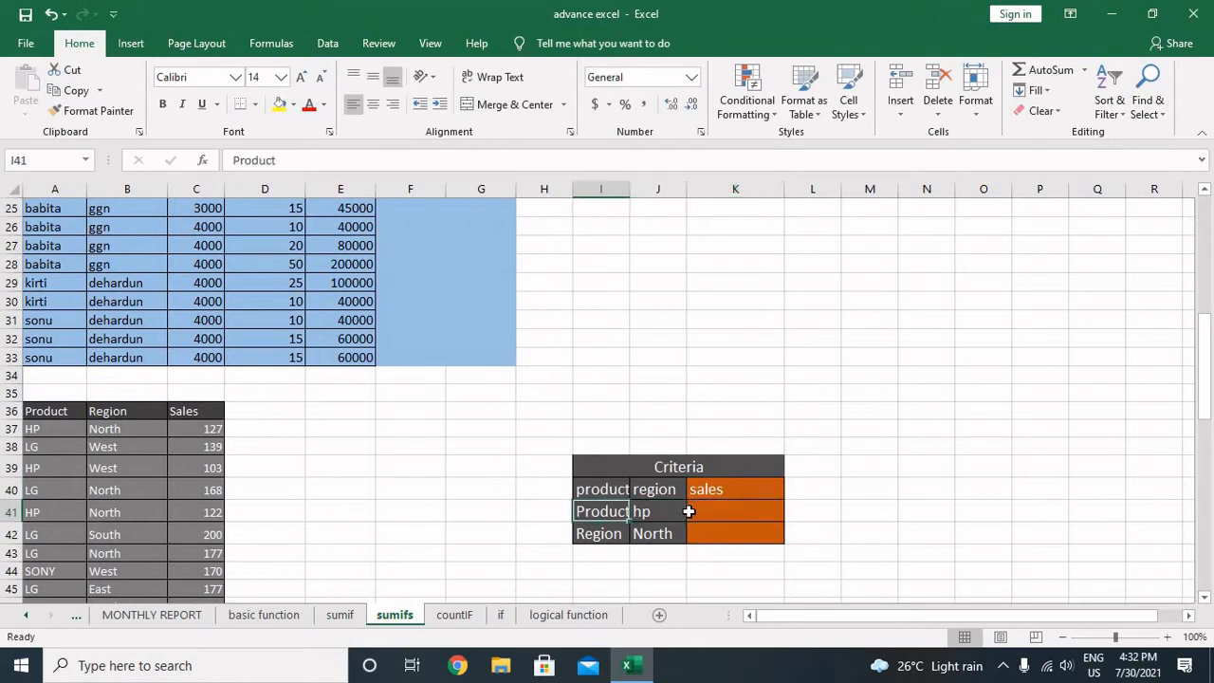
# Fill the criteria row I41:K41 with hp, north and >100
pyautogui.write('hp')
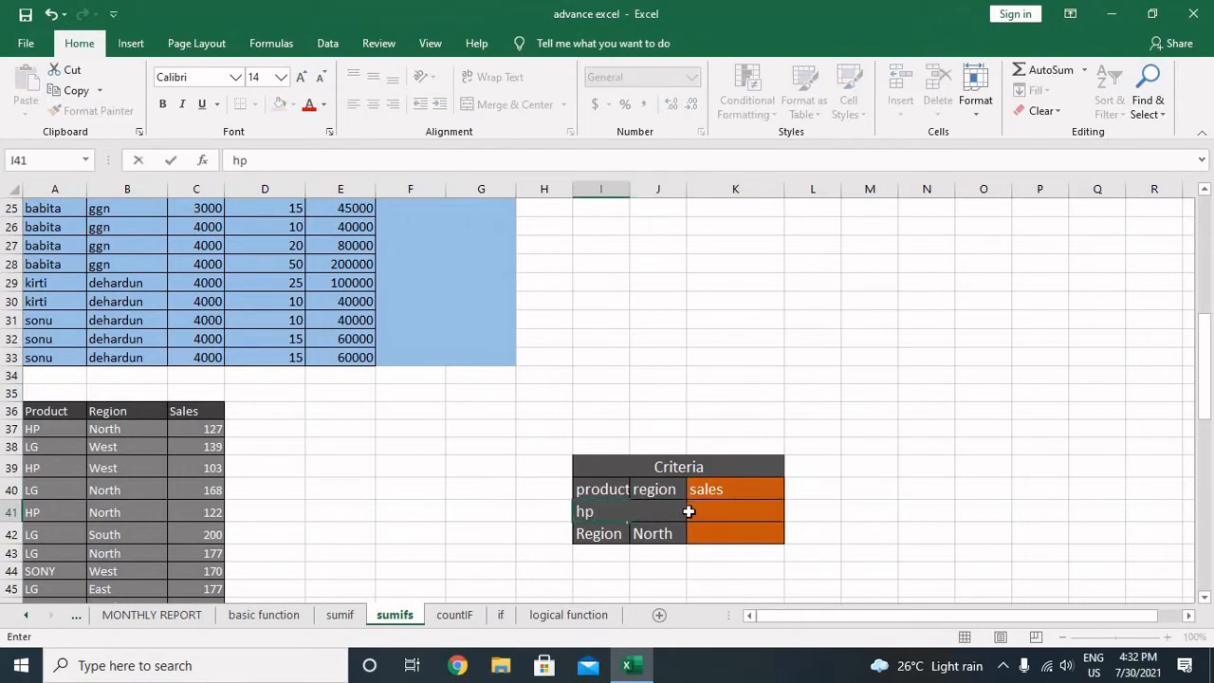
pyautogui.press('Tab')
pyautogui.write('nor')
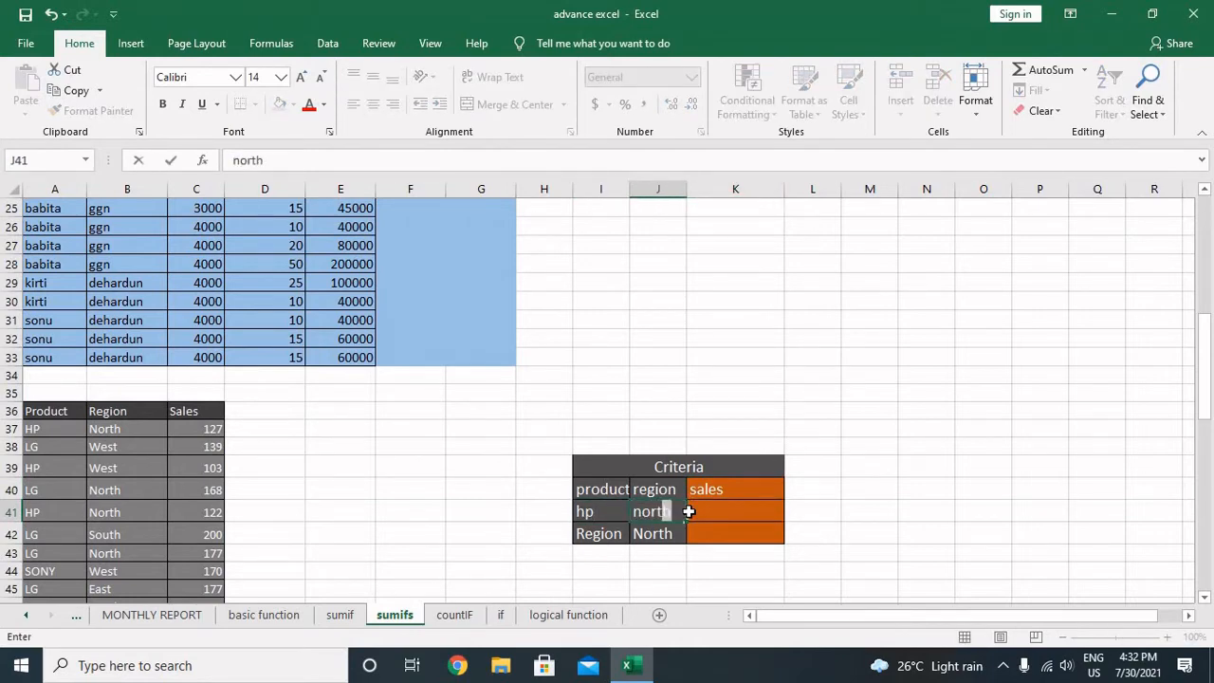
pyautogui.write('th')
pyautogui.press('Return')
pyautogui.click(689, 511)
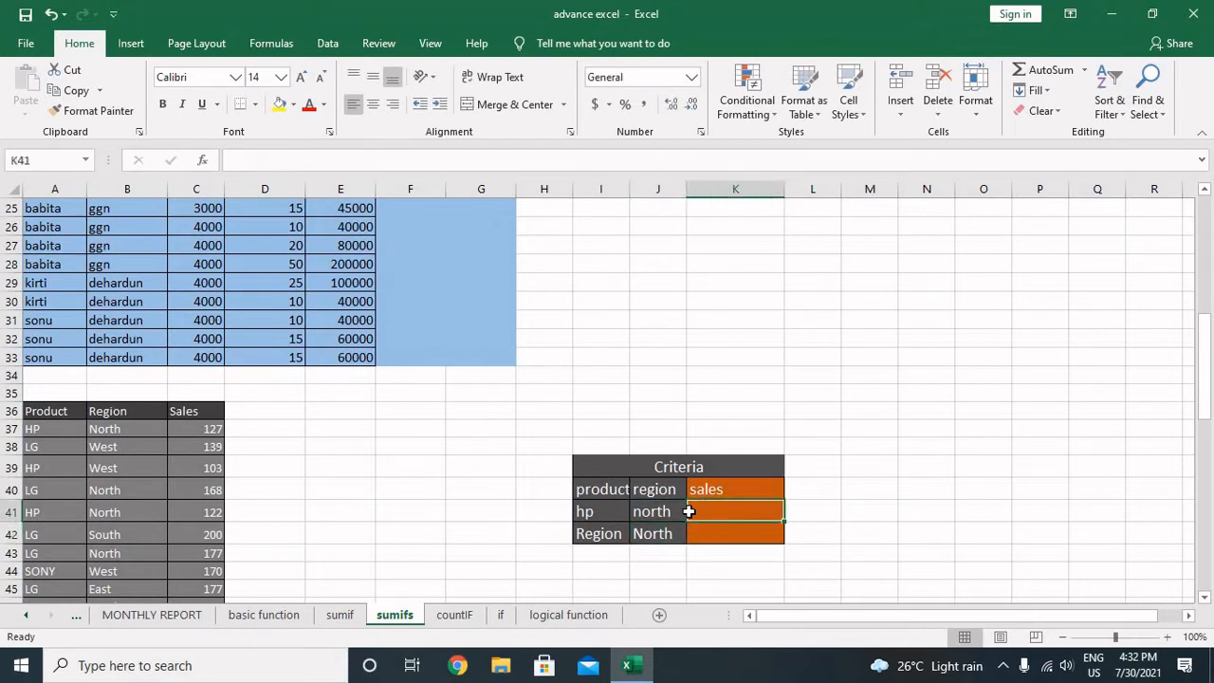
pyautogui.write('100')
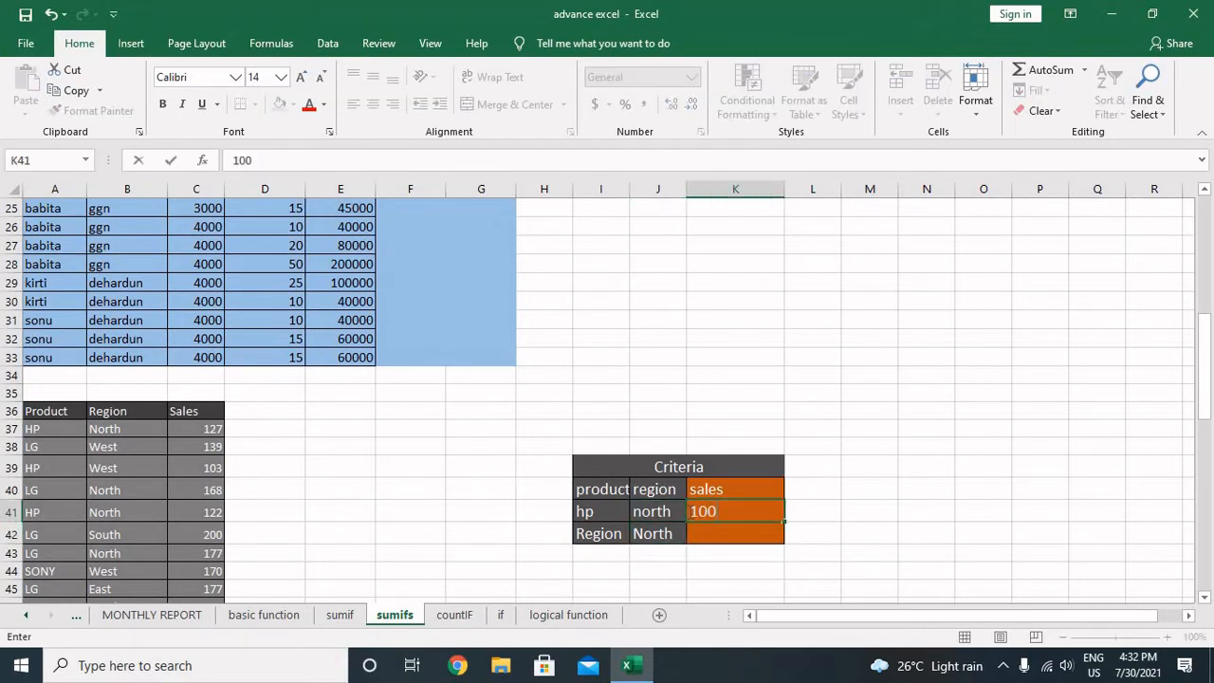
pyautogui.click(693, 511)
pyautogui.write('>')
pyautogui.press('Return')
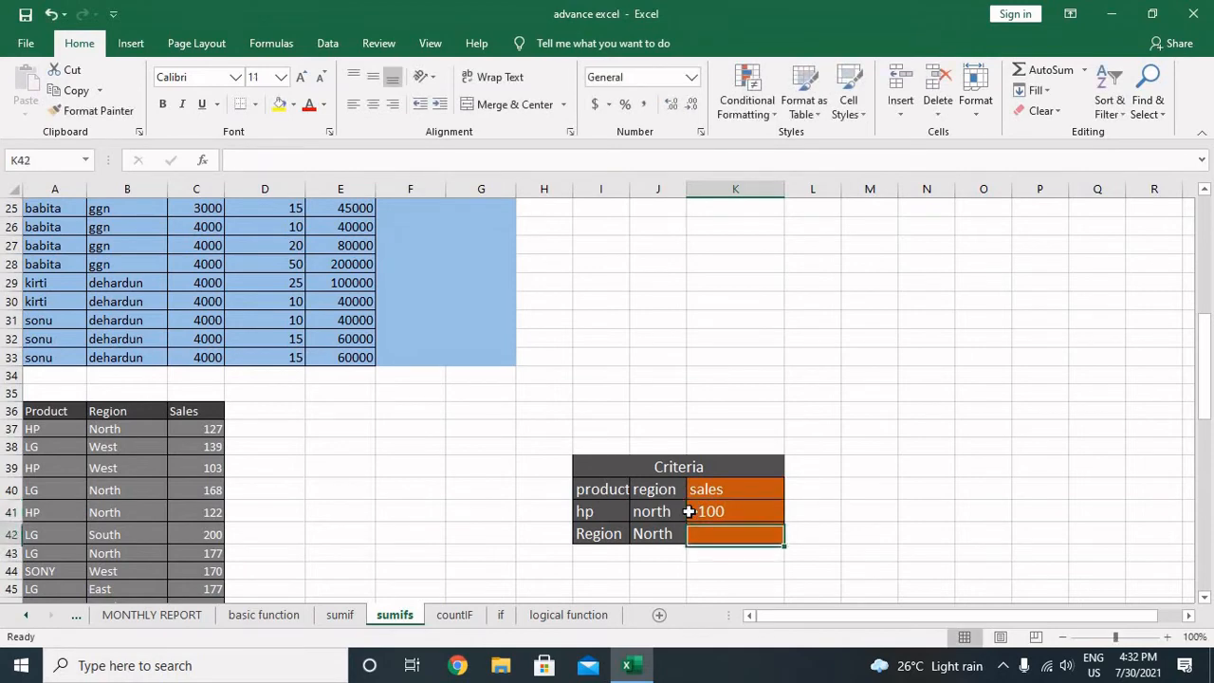
# Check row 41 of the Product, Region and Sales table against the hp, north and >100 criteria
pyautogui.press('Up')
pyautogui.press('Left')
pyautogui.press('Left')
pyautogui.press('Left')
pyautogui.press('Left')
pyautogui.press('Left')
pyautogui.press('Left')
pyautogui.press('Left')
pyautogui.press('Left')
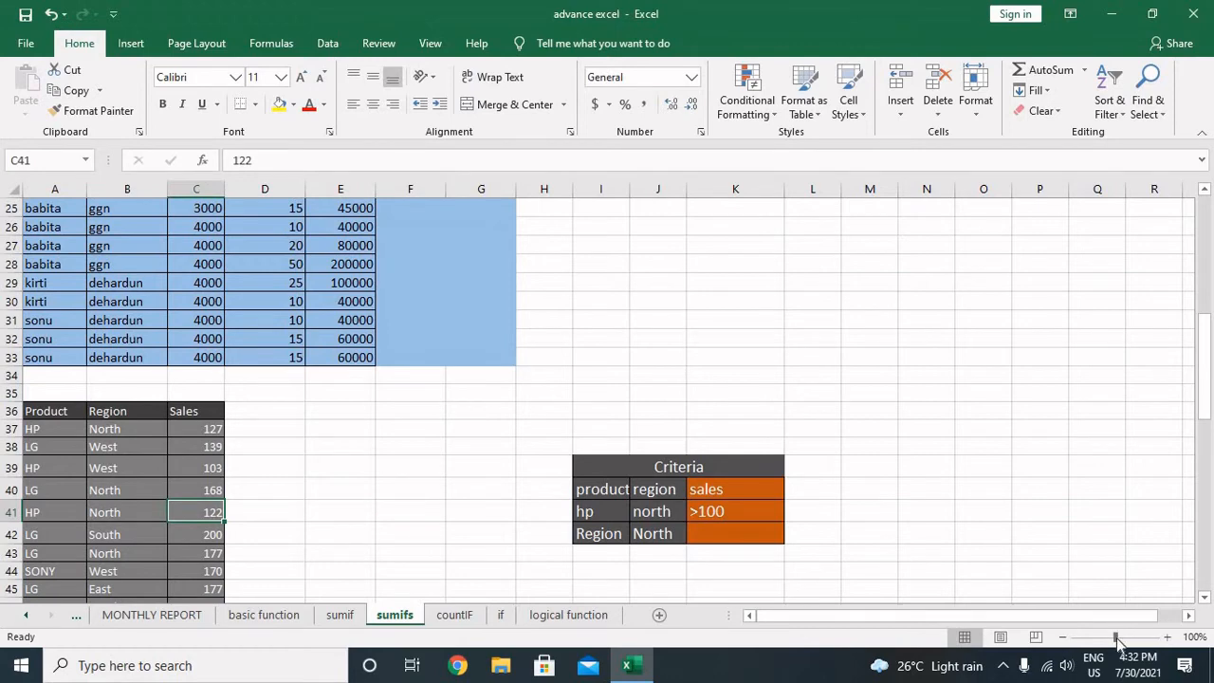
# Replace the product criterion in cell I42 of the lower Criteria table with Lg
pyautogui.moveTo(1119, 640); pyautogui.dragTo(1121, 639)
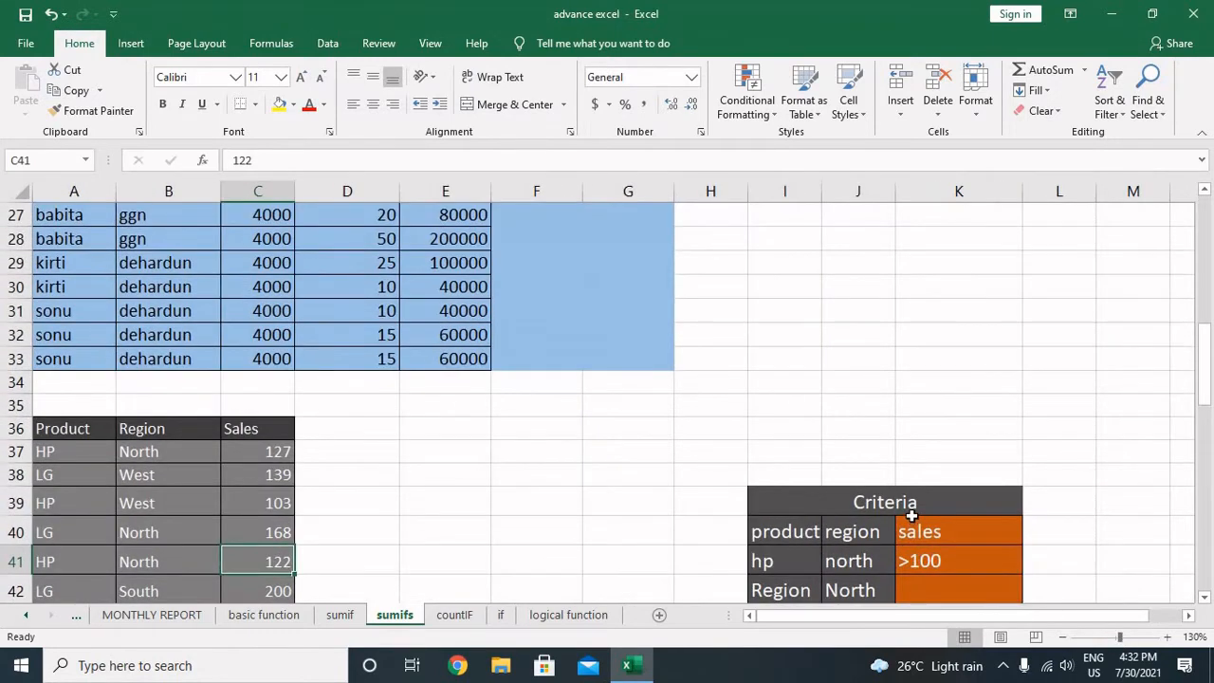
pyautogui.scroll(-1, 835, 514)
pyautogui.click(811, 516)
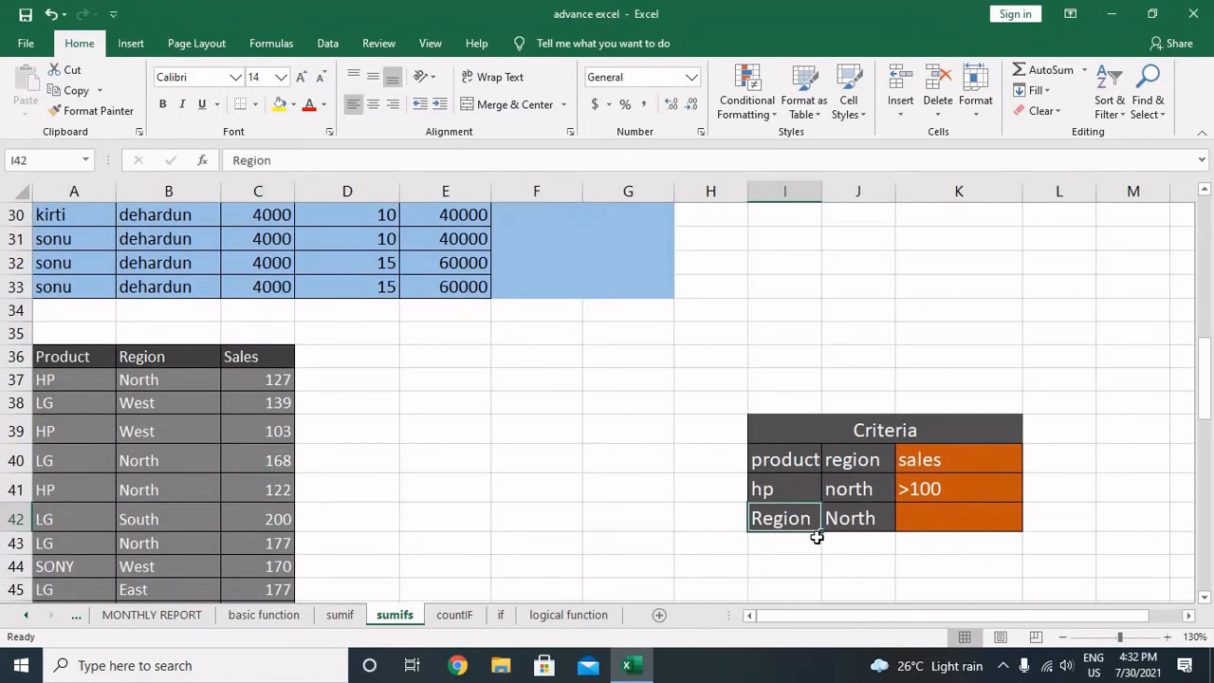
pyautogui.write('l')
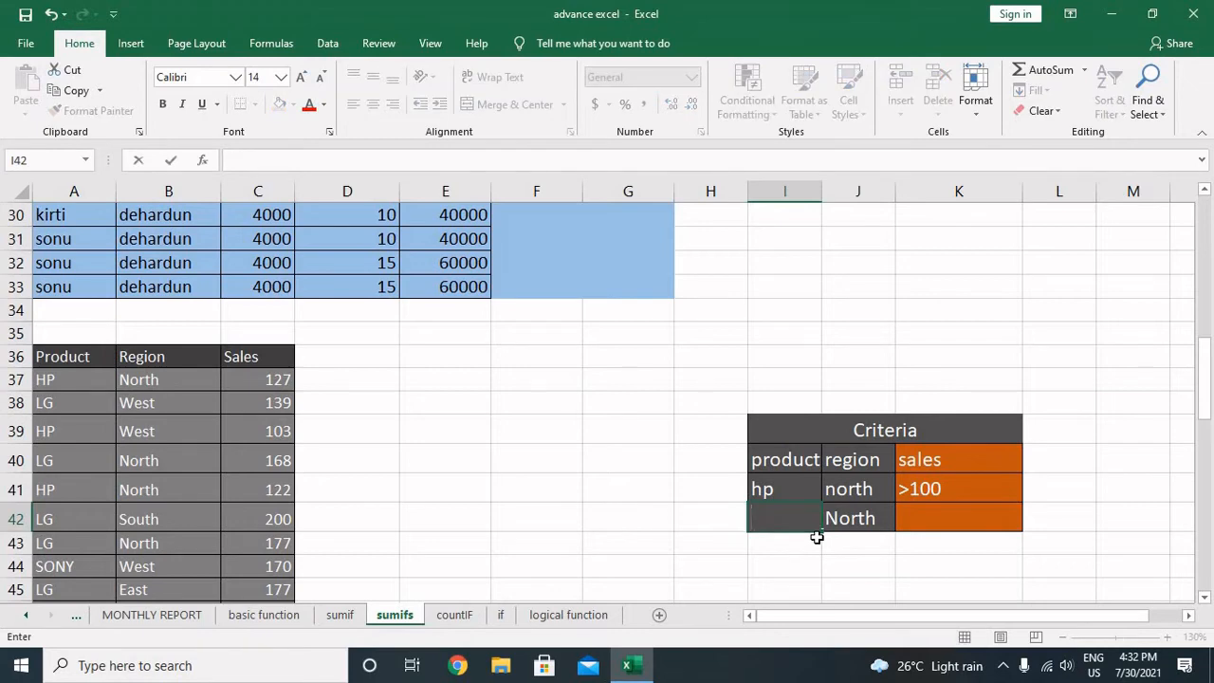
pyautogui.write('Lg')
pyautogui.press('Return')
# Complete the second criteria row with west in J42 and <150 in K42
pyautogui.press('Up')
pyautogui.press('Right')
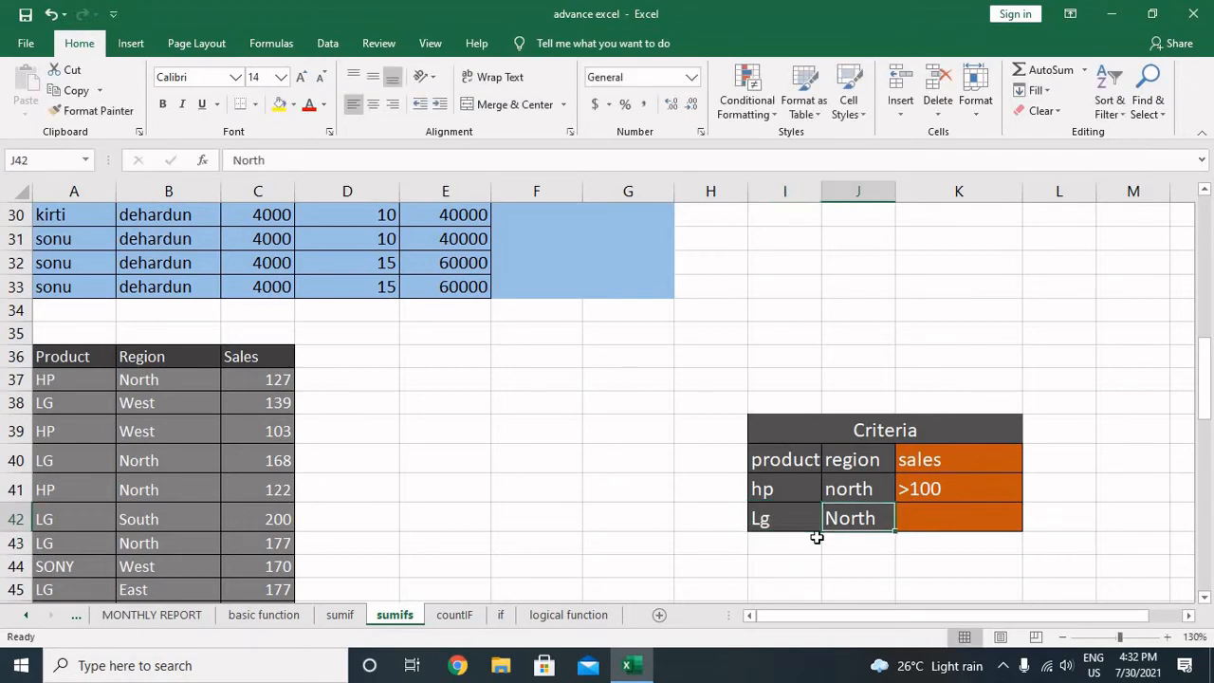
pyautogui.write('west')
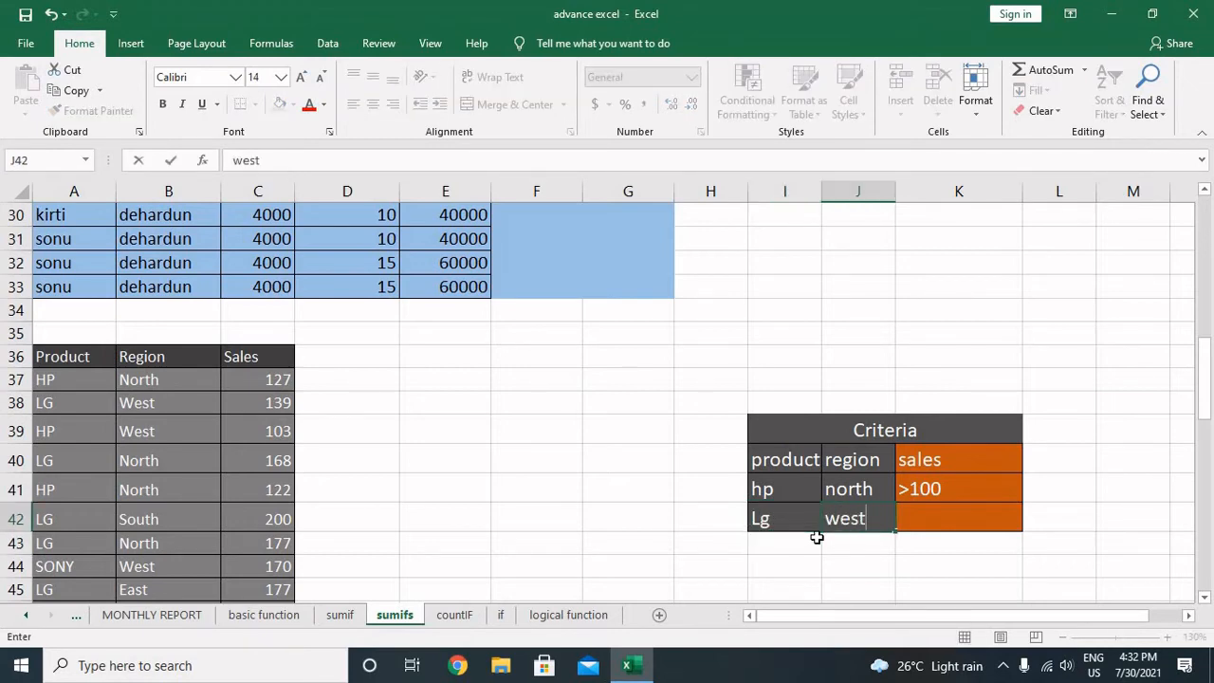
pyautogui.press('Return')
pyautogui.press('Up')
pyautogui.press('Right')
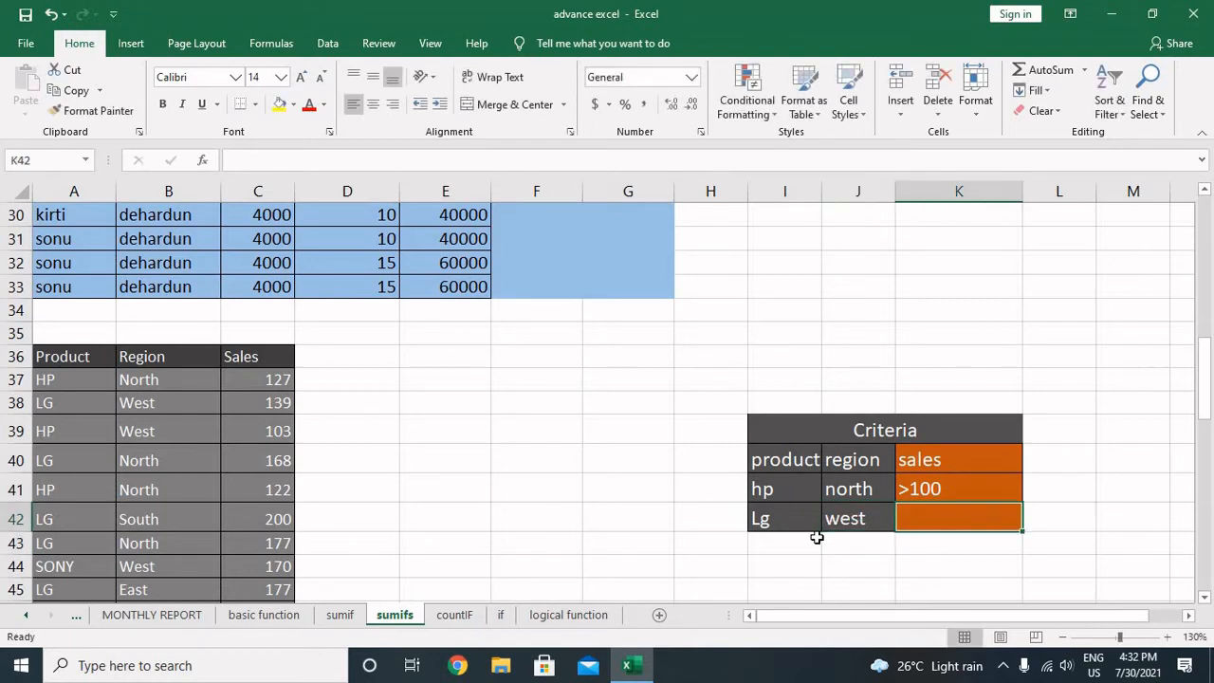
pyautogui.write('<150')
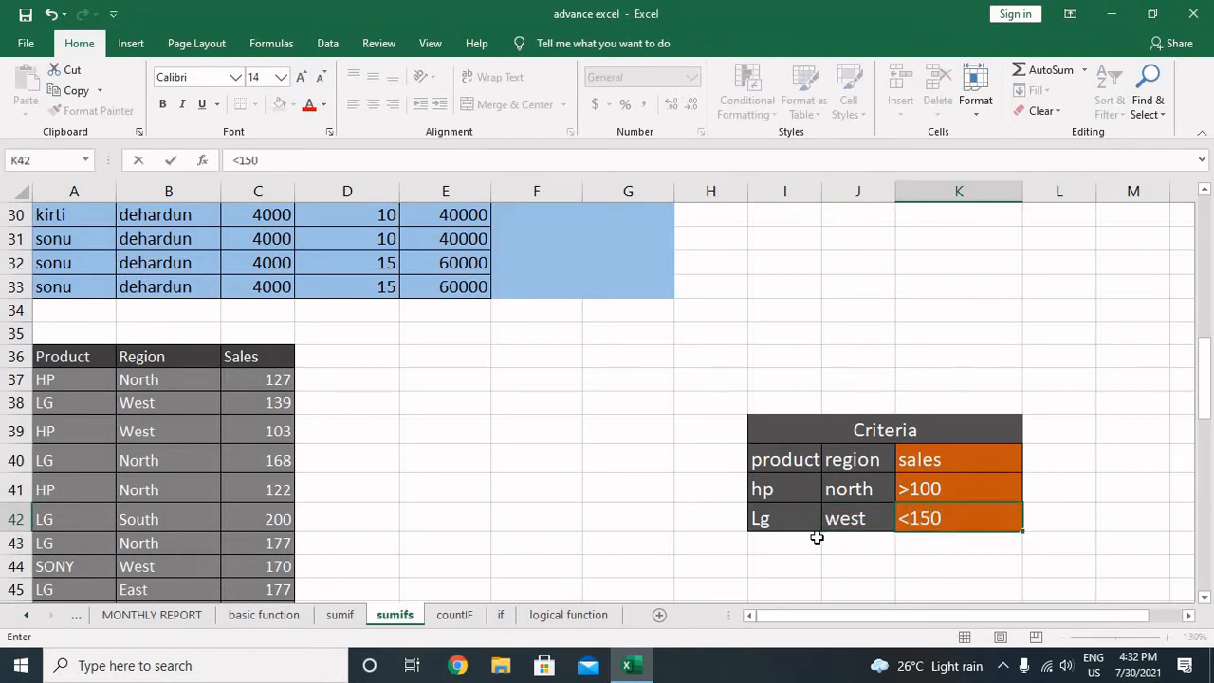
pyautogui.press('Return')
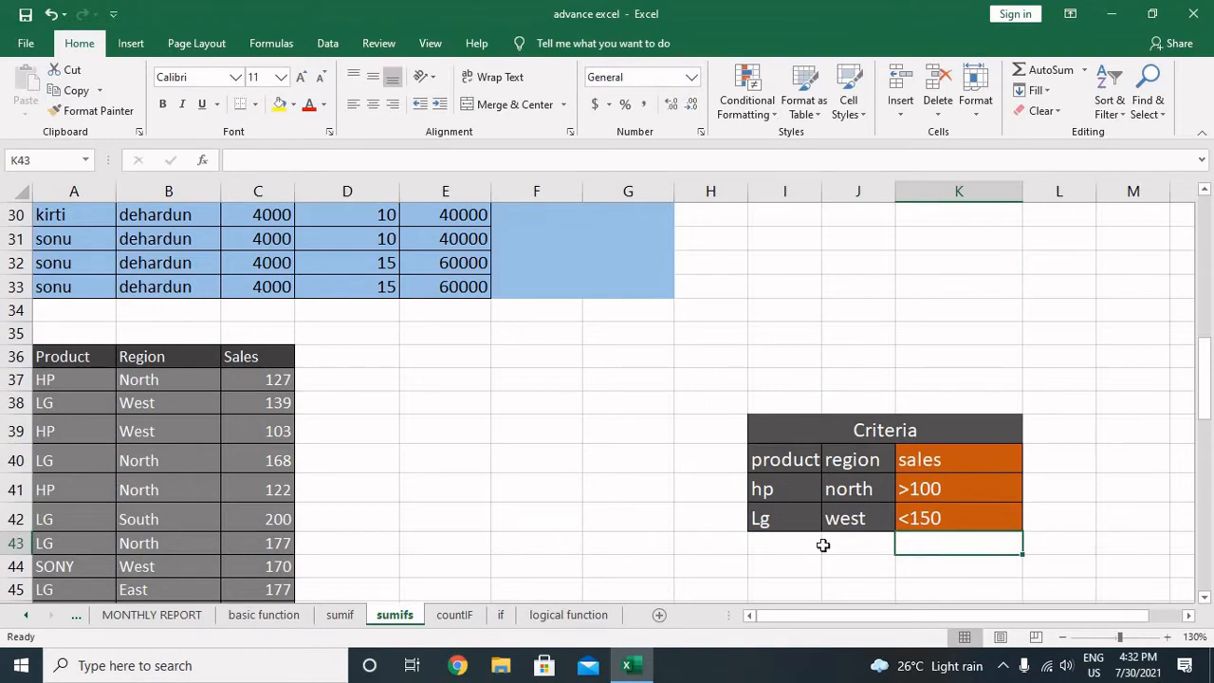
# Review the product, region and sales conditions in row 41 of the lower Criteria table
pyautogui.scroll(3, 858, 545)
pyautogui.scroll(6, 863, 546)
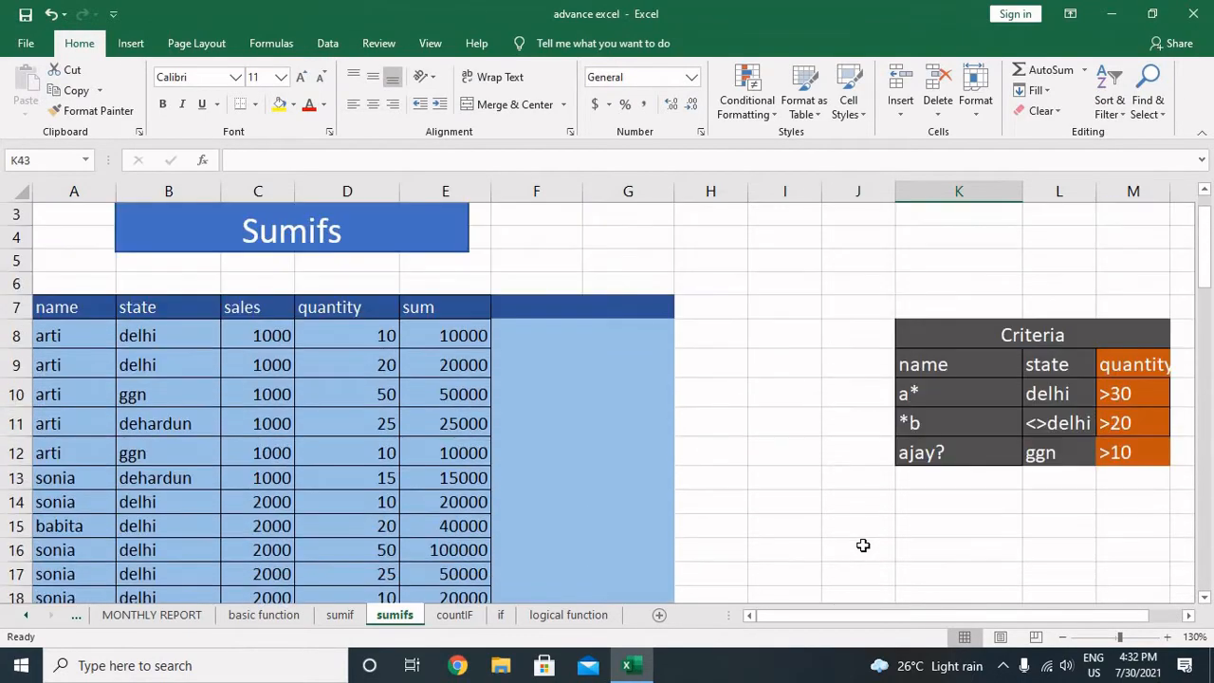
pyautogui.scroll(-10, 954, 444)
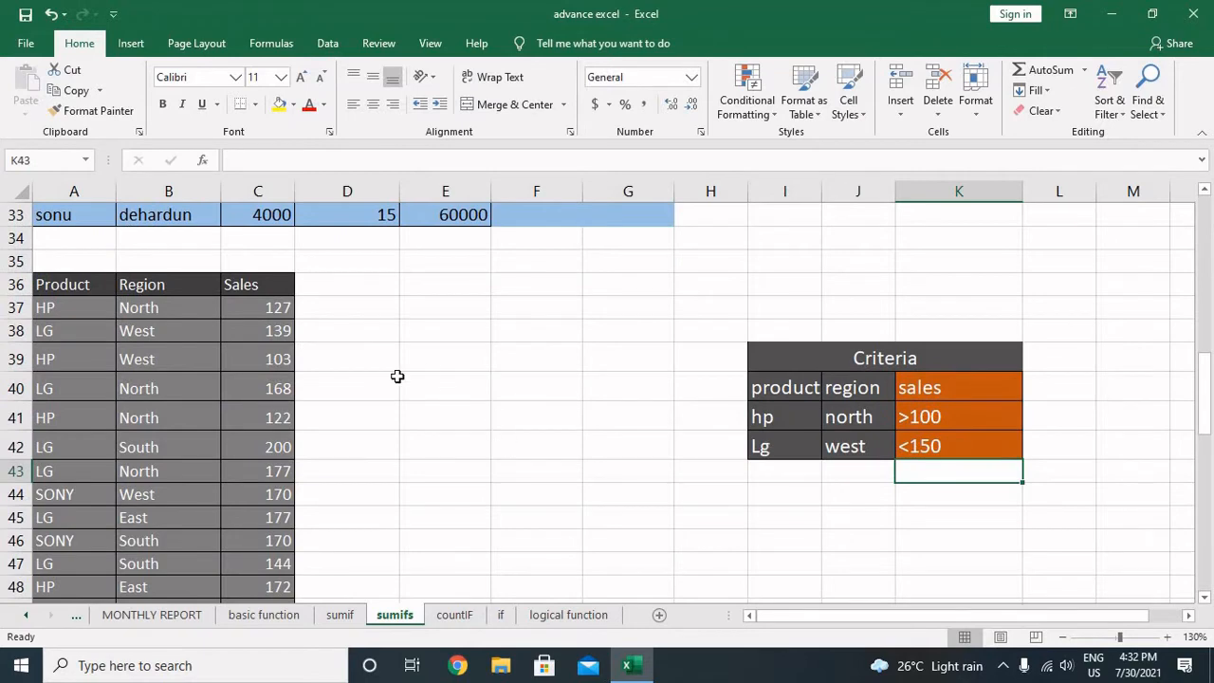
pyautogui.click(347, 355)
pyautogui.click(409, 323)
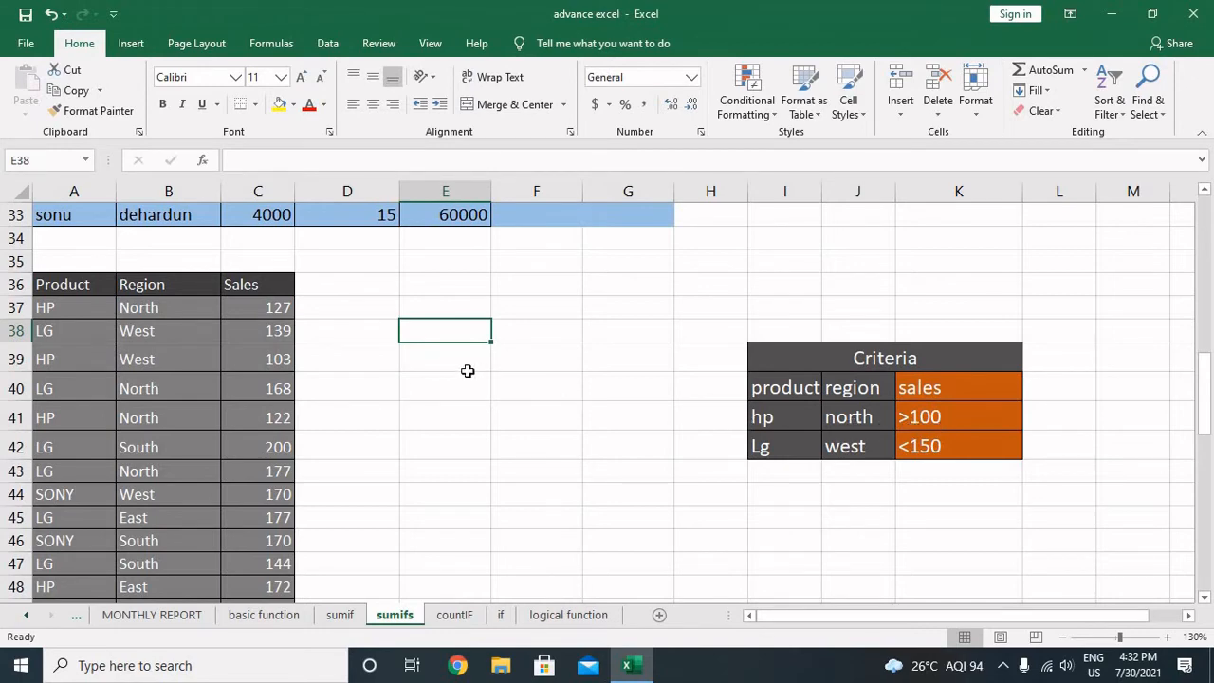
pyautogui.click(769, 416)
pyautogui.click(851, 418)
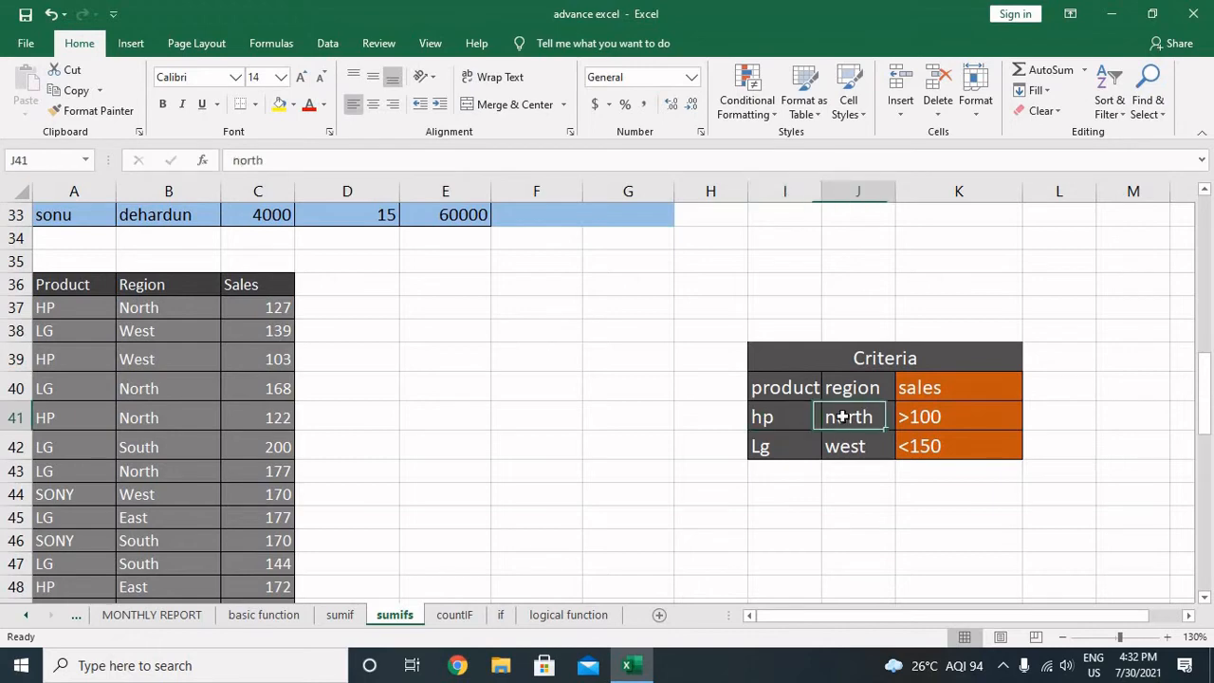
pyautogui.click(799, 417)
pyautogui.click(843, 416)
pyautogui.click(920, 415)
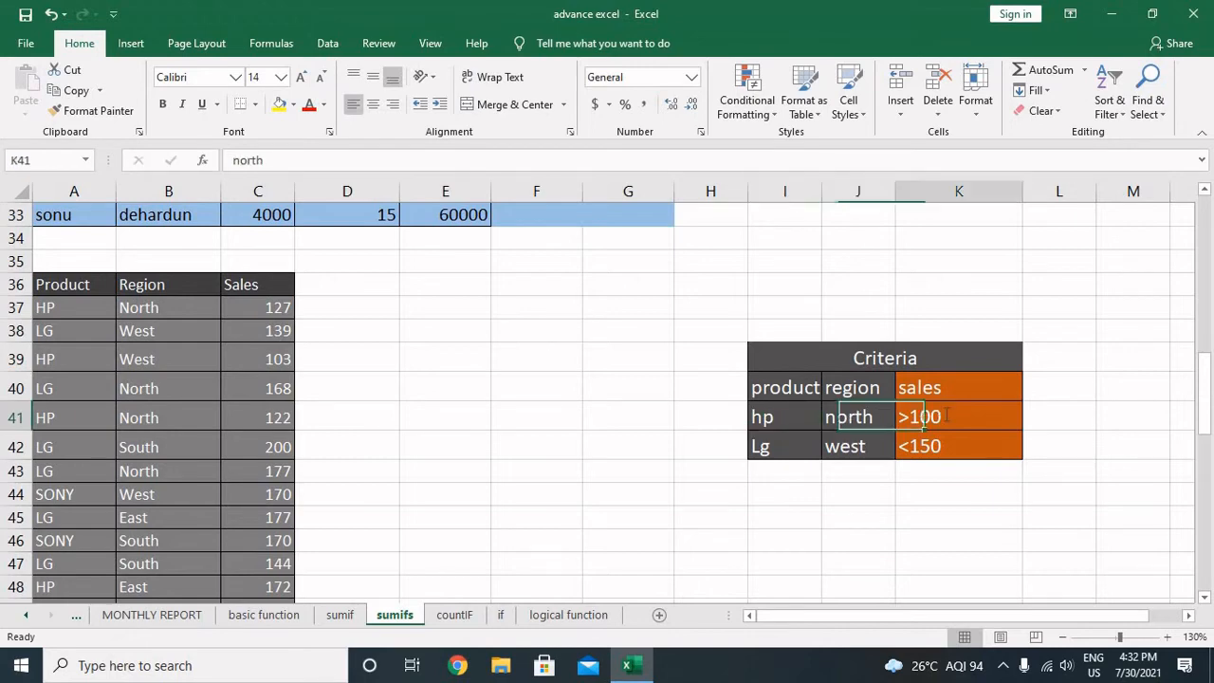
pyautogui.doubleClick(922, 415)
# Start a SUMIFS formula in cell E38 with the Sales column C36:C51 as the sum range
pyautogui.click(425, 324)
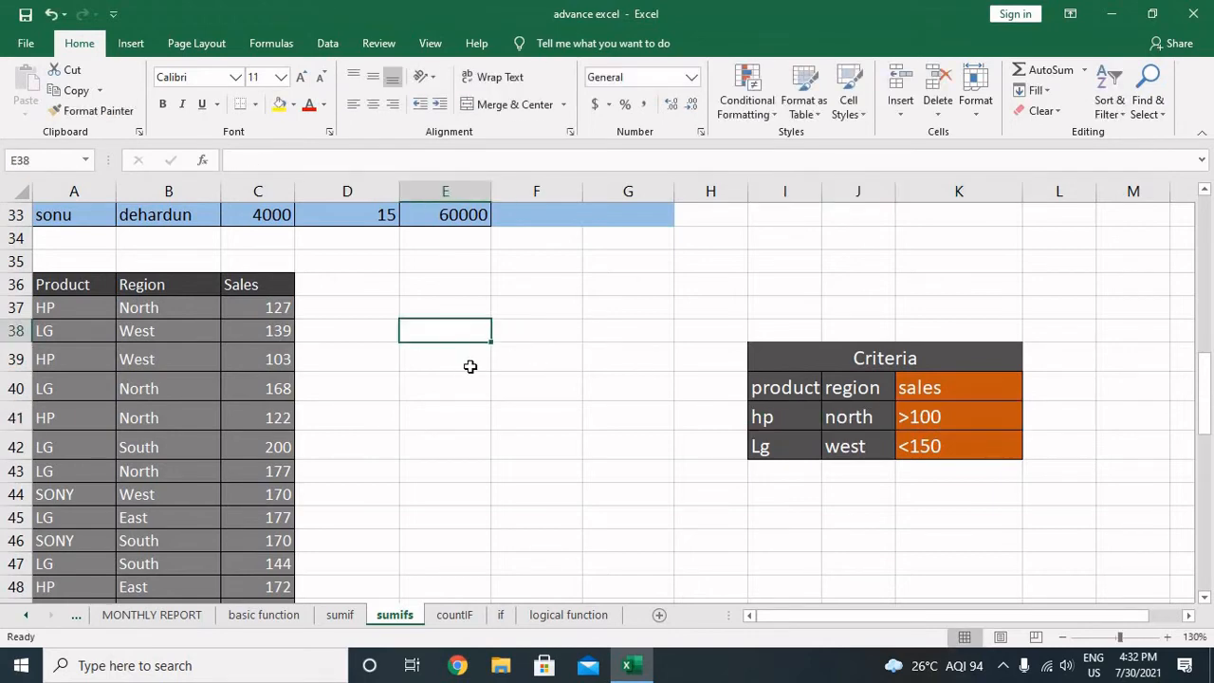
pyautogui.write('=sumif')
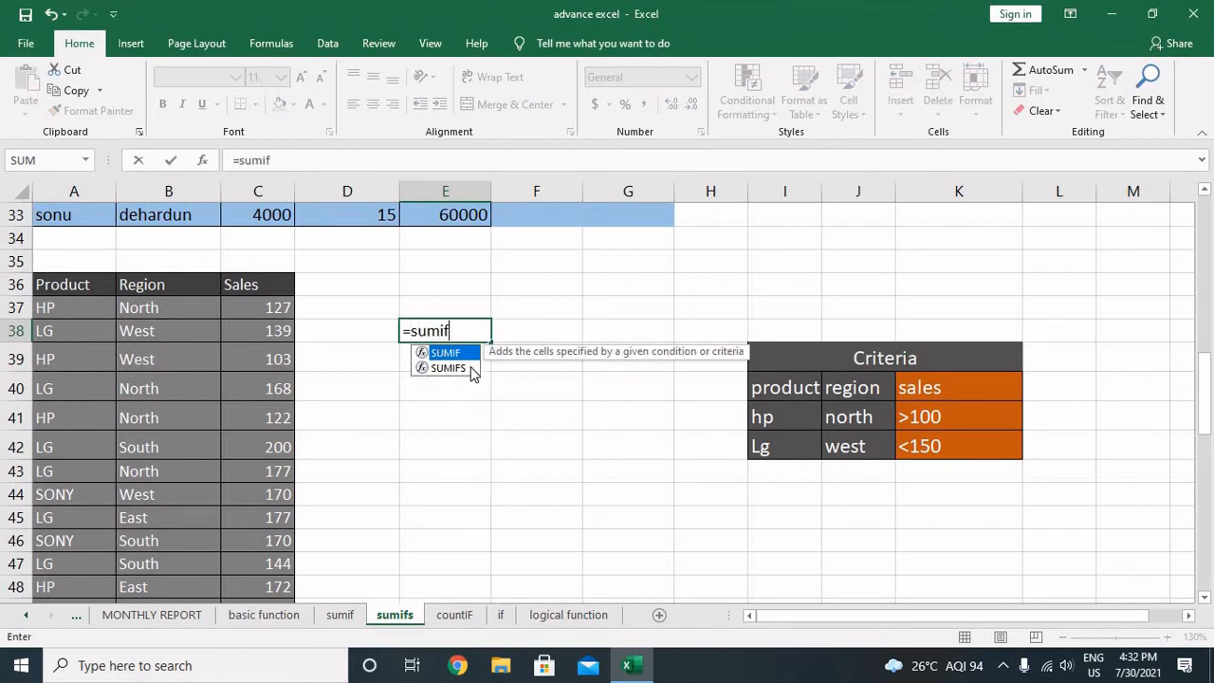
pyautogui.write('s(')
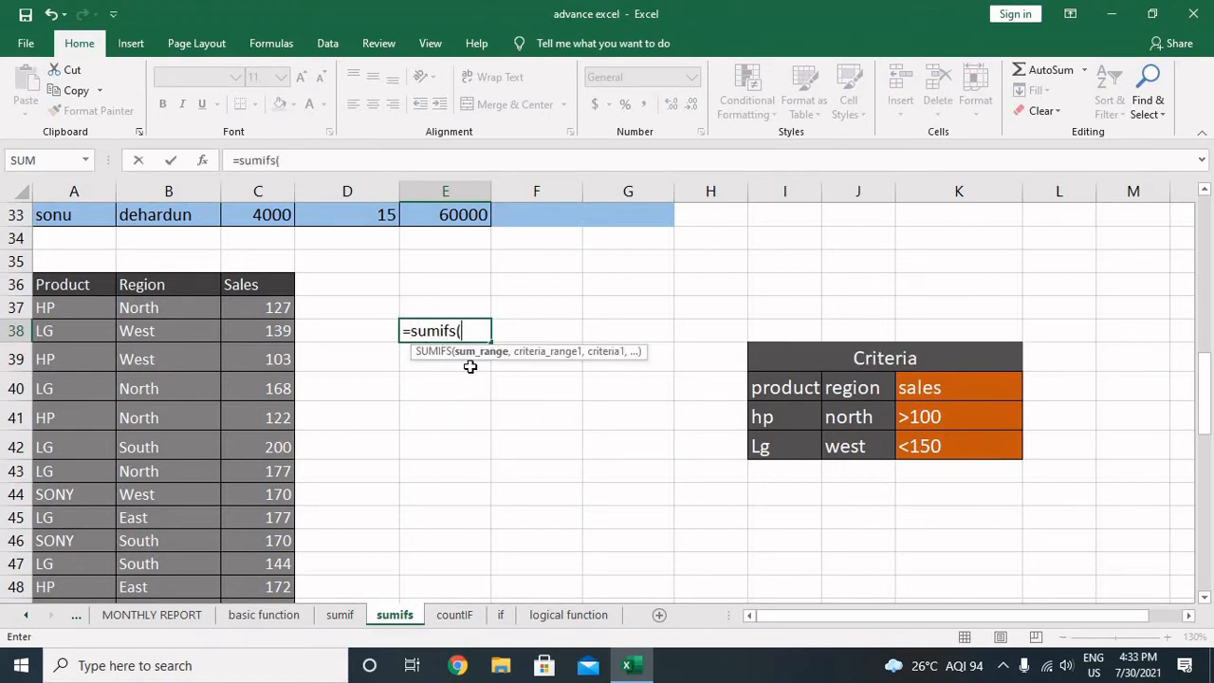
pyautogui.press('Left')
pyautogui.press('Left')
pyautogui.press('Up')
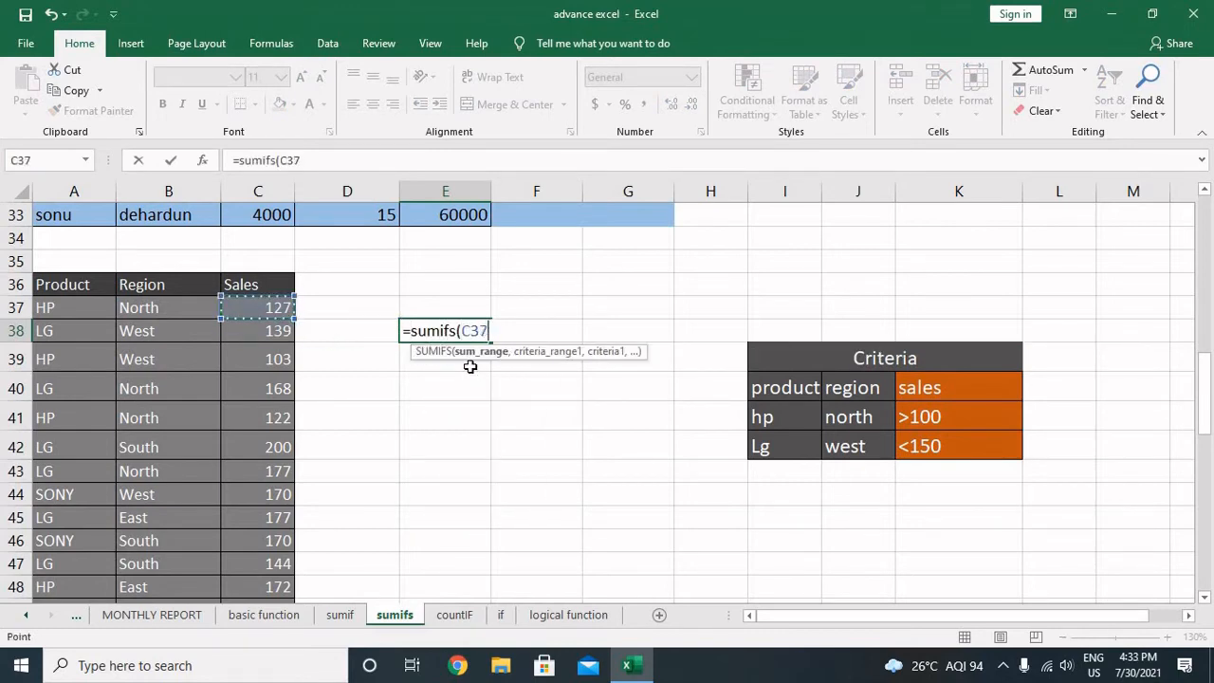
pyautogui.press('Up')
pyautogui.hotkey('ctrl', 'shift', 'Down')
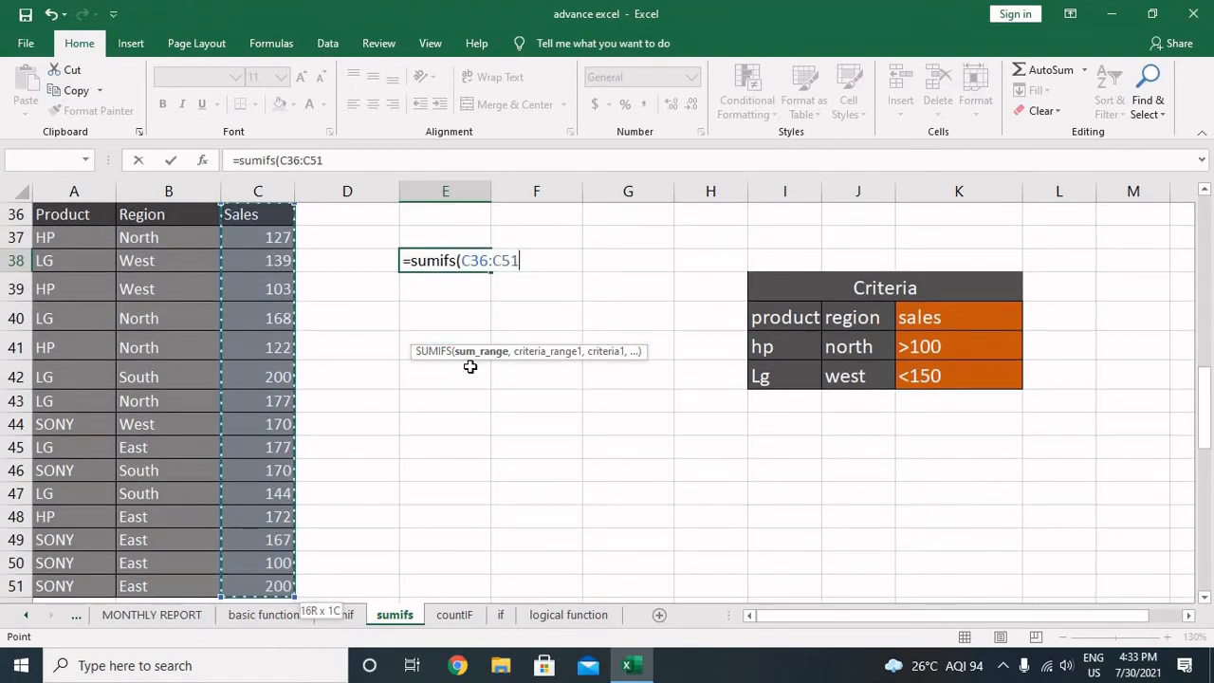
pyautogui.write(',')
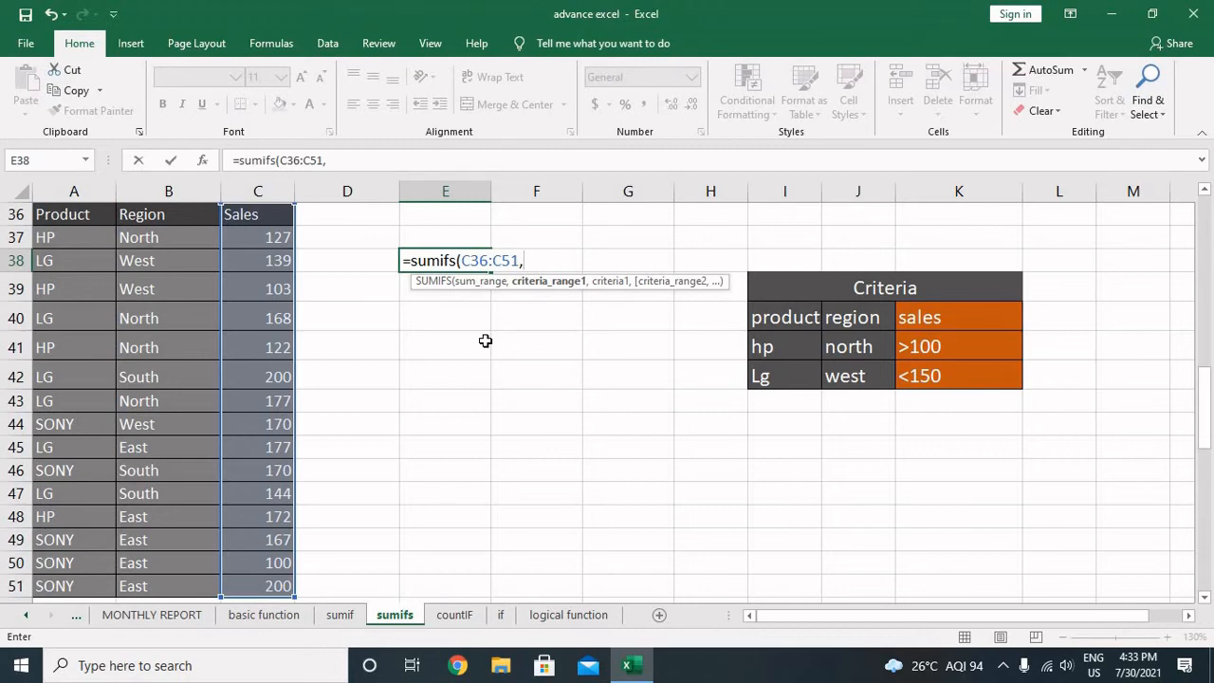
# Add the Product column A36:A51 as the first criteria range with the criterion "hp"
pyautogui.scroll(1, 486, 343)
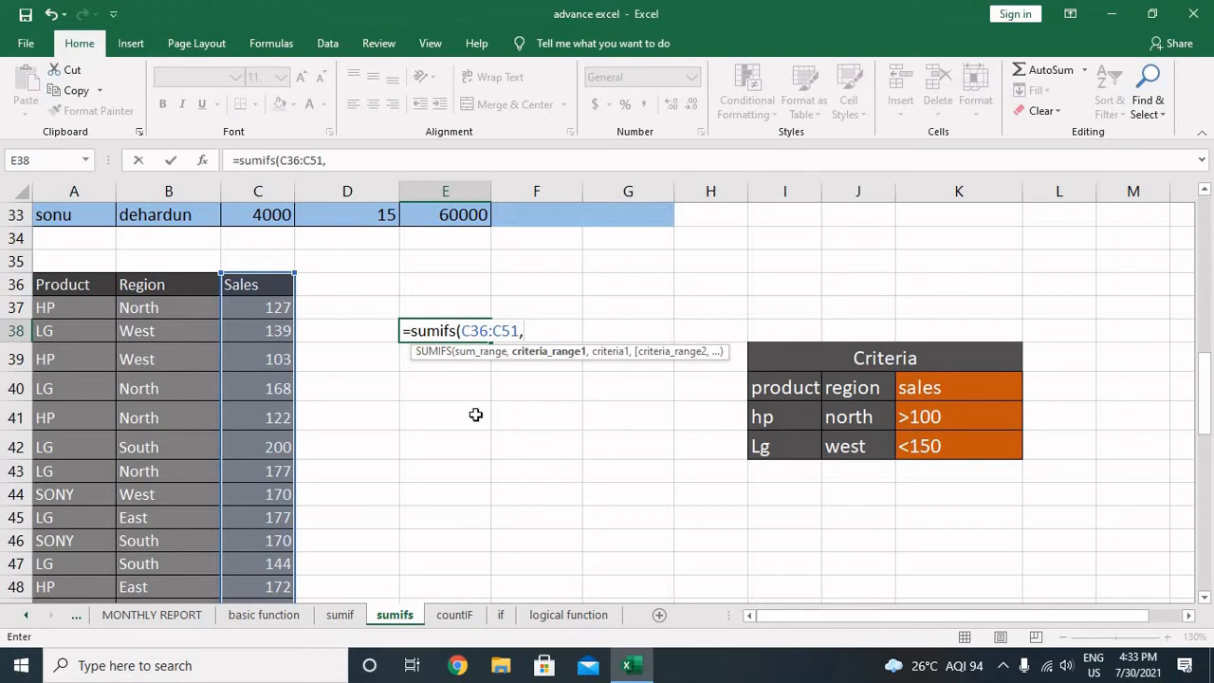
pyautogui.click(101, 282)
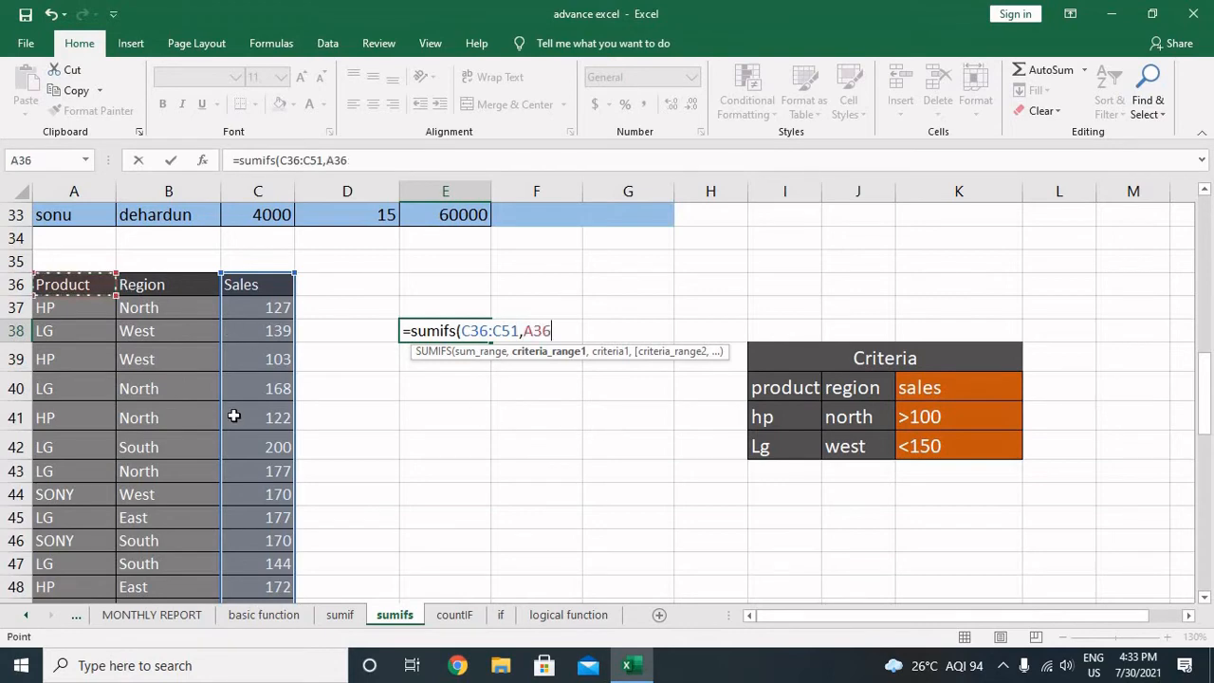
pyautogui.hotkey('ctrl', 'shift', 'Down')
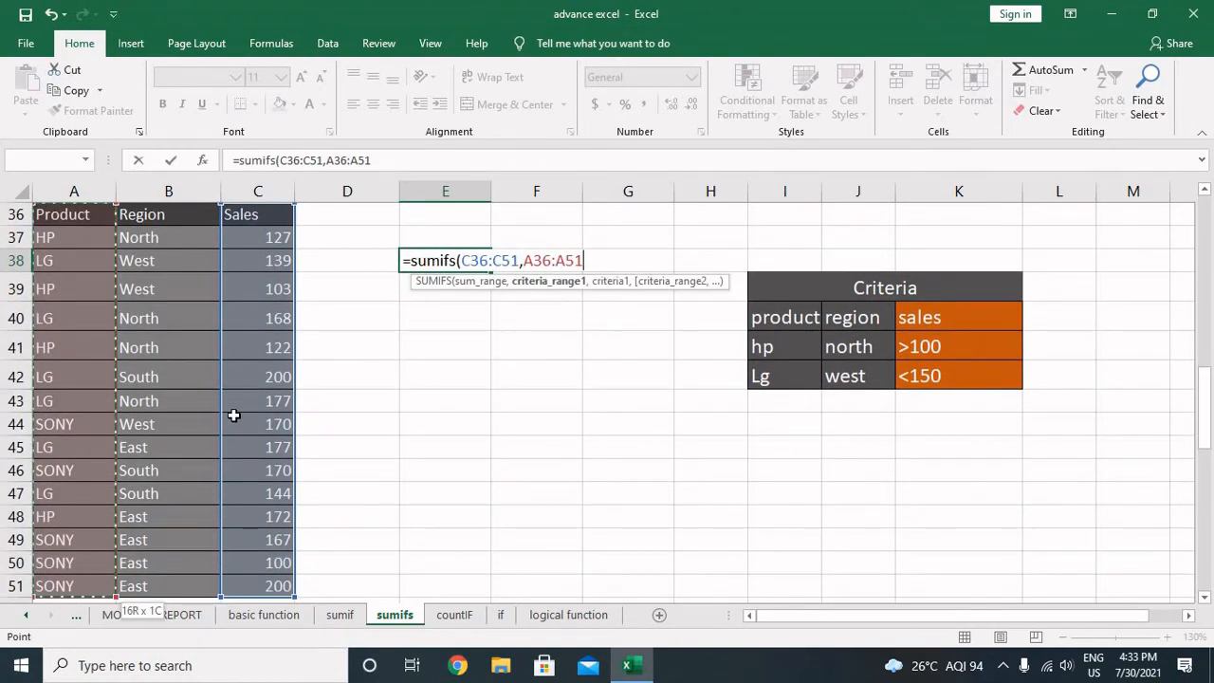
pyautogui.write(',')
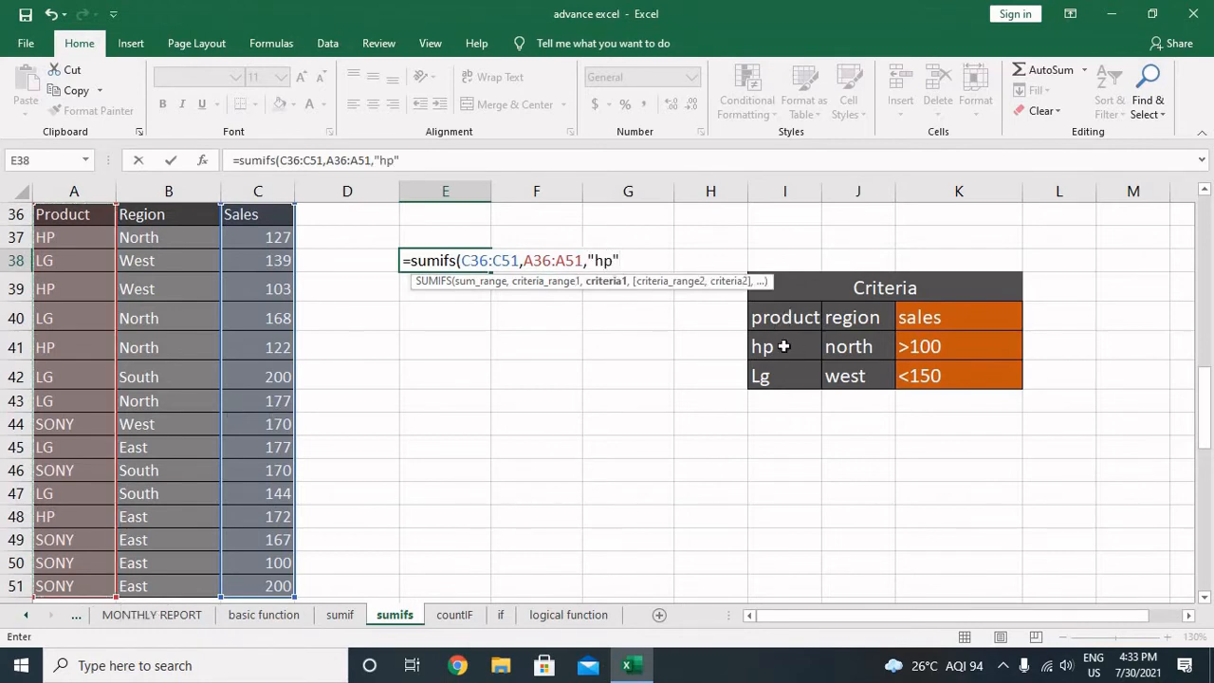
pyautogui.write('"hp",')
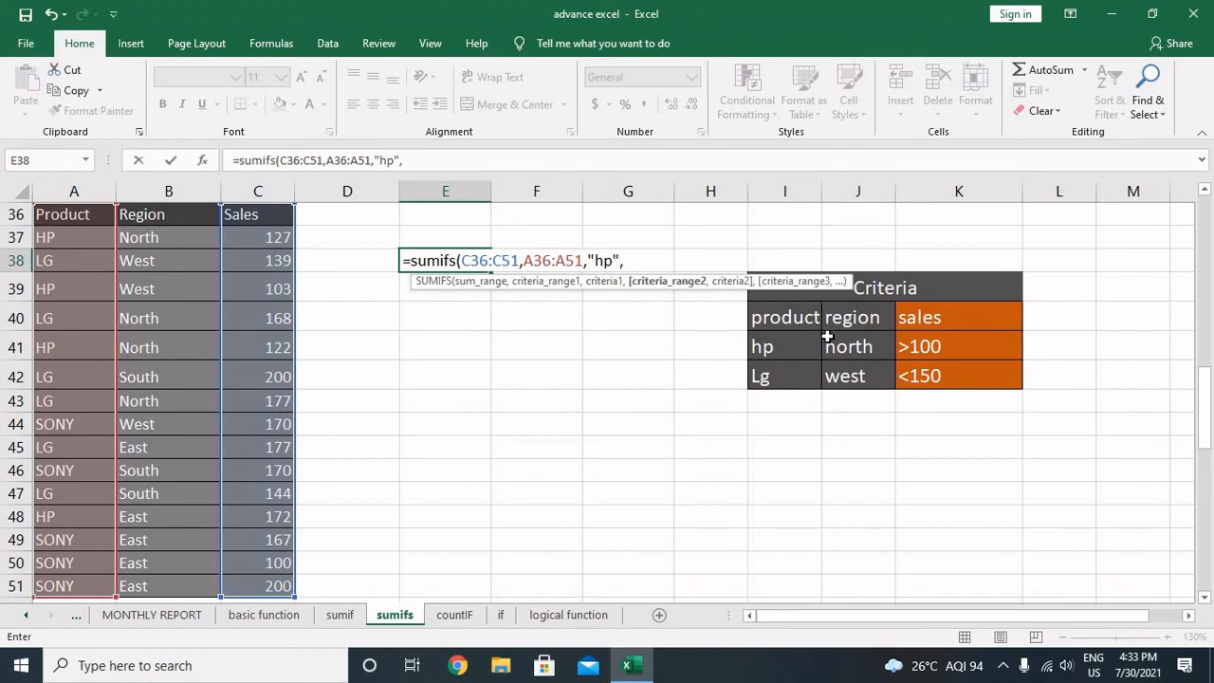
# Add the Region column B36:B51 as the second criteria range with the criterion "north"
pyautogui.click(180, 217)
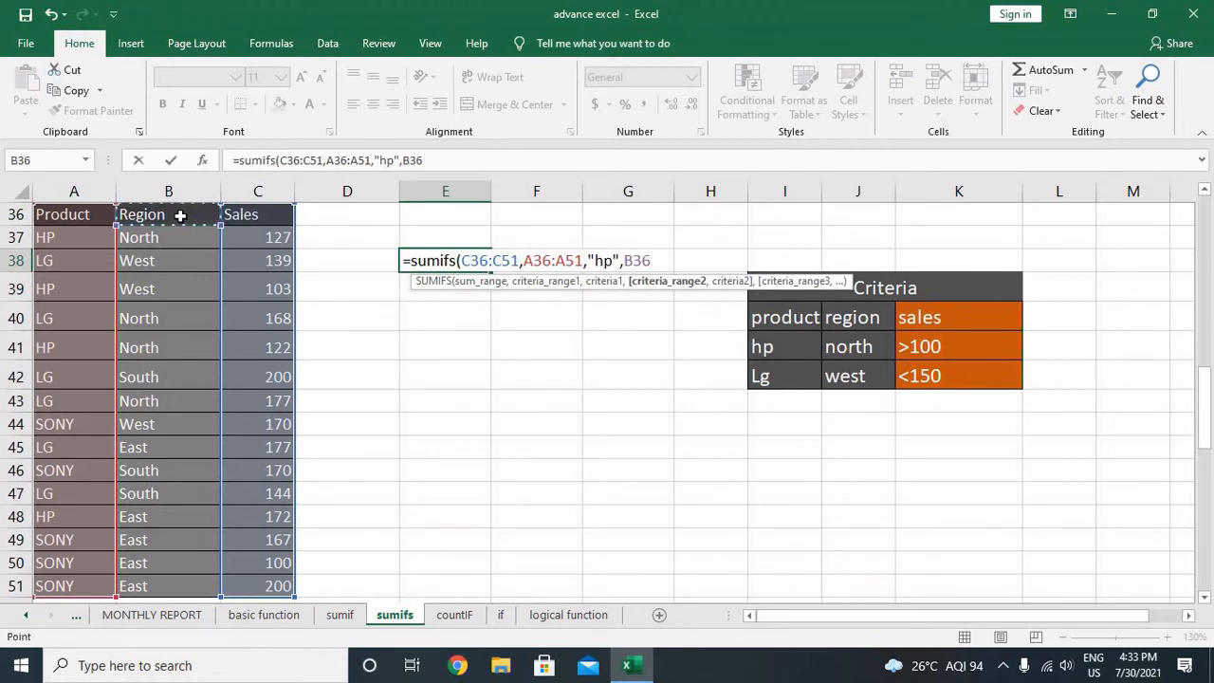
pyautogui.hotkey('ctrl', 'shift', 'Down')
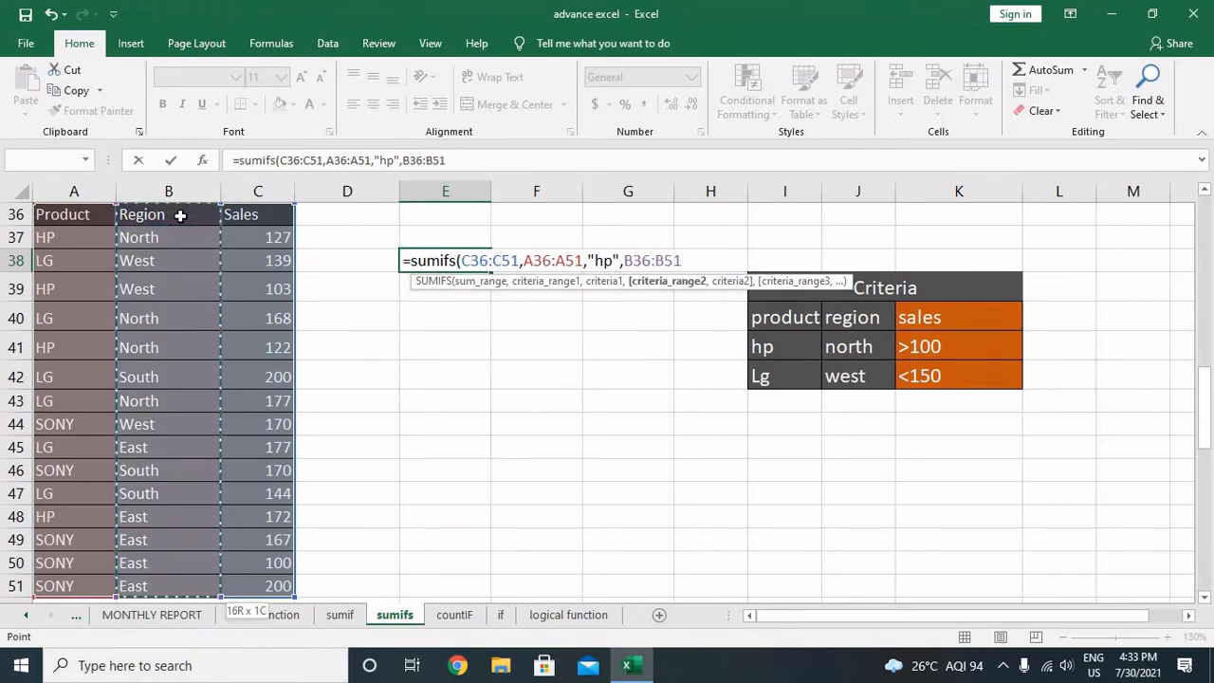
pyautogui.write(',"north')
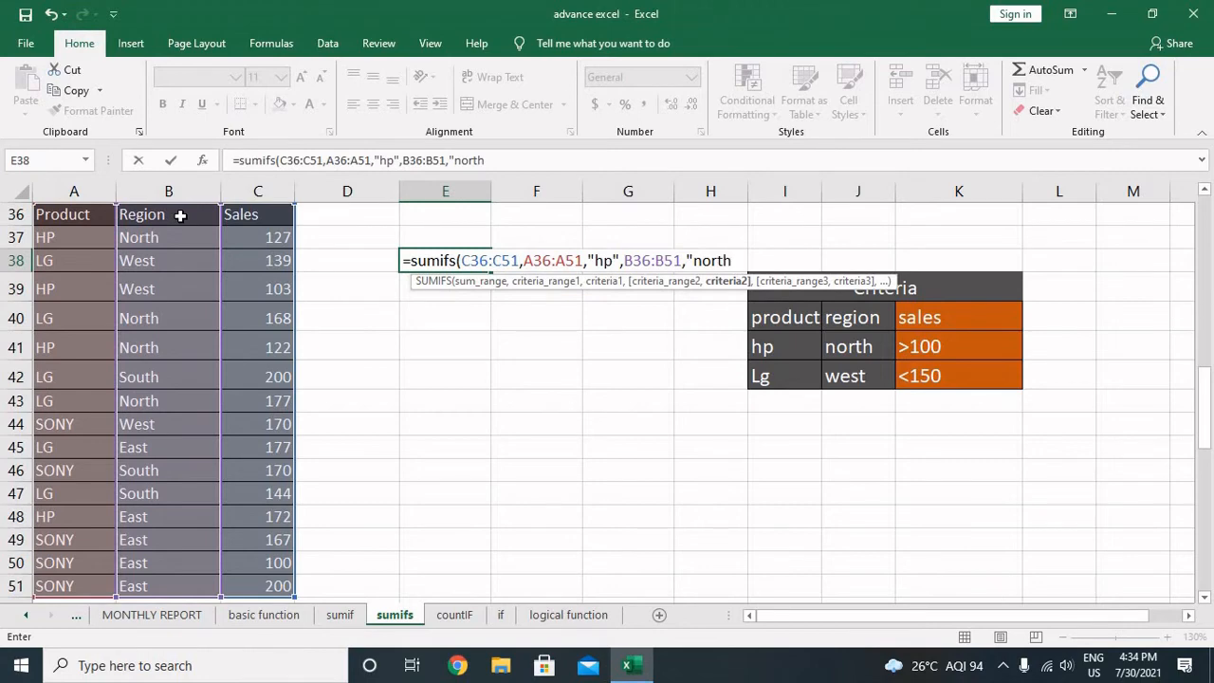
pyautogui.write('",')
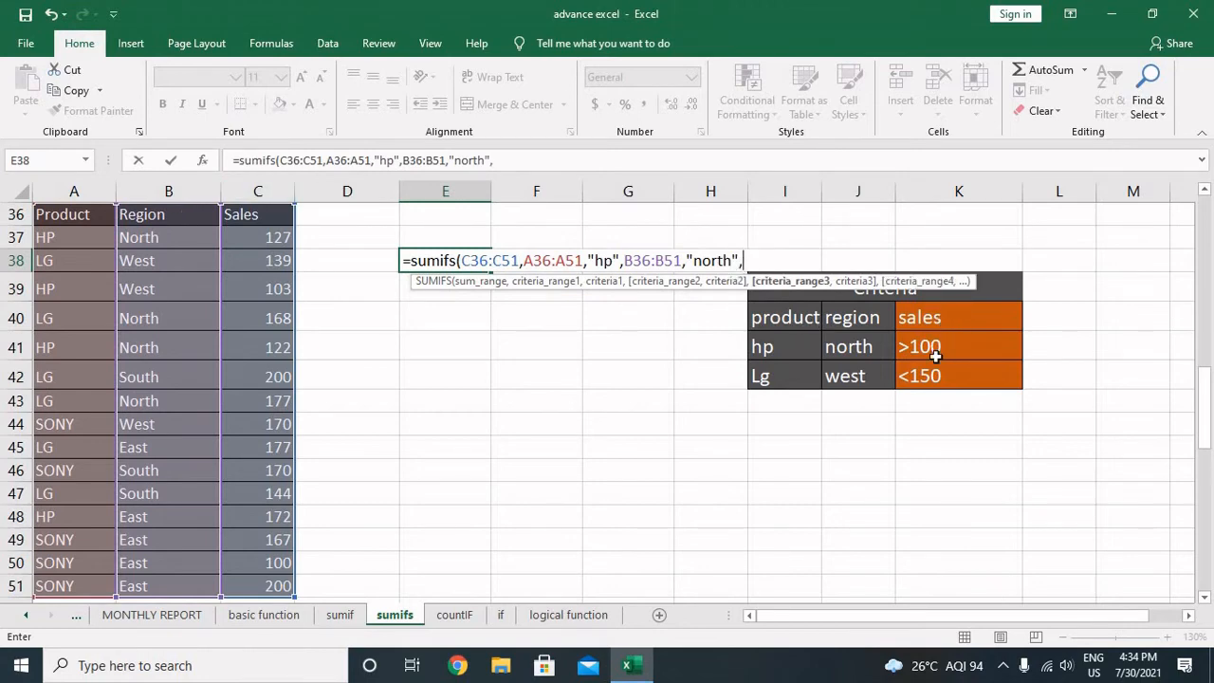
pyautogui.write('sa')
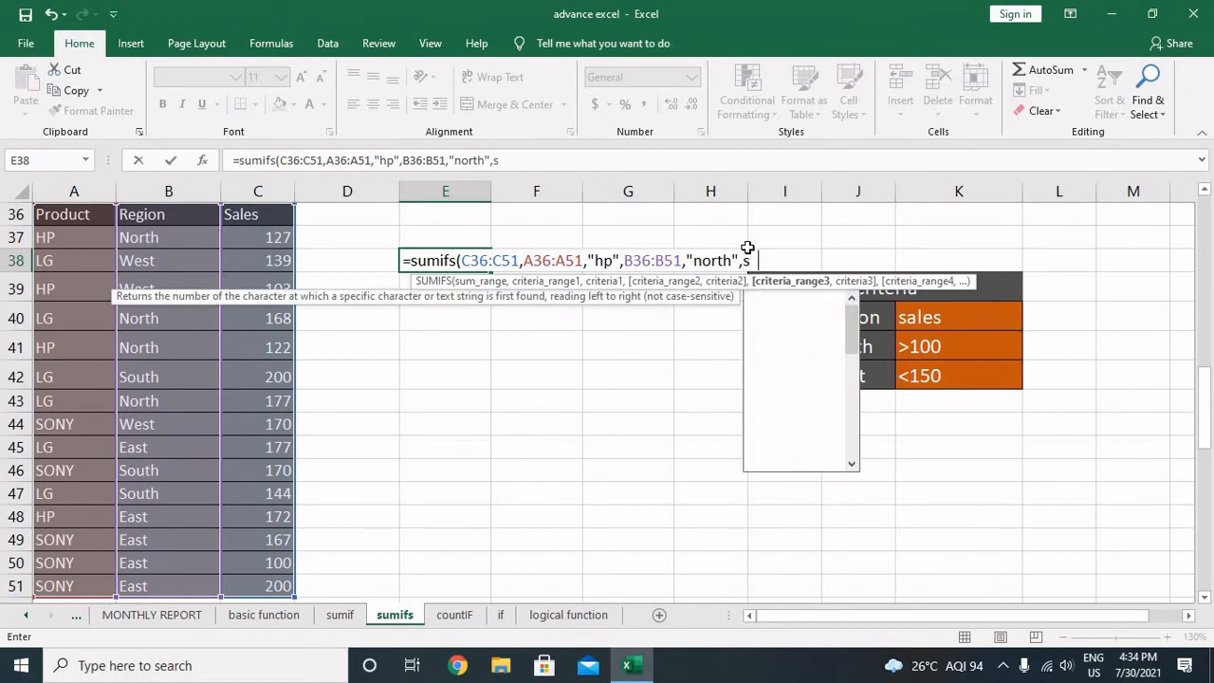
pyautogui.press('BackSpace')
pyautogui.press('BackSpace')
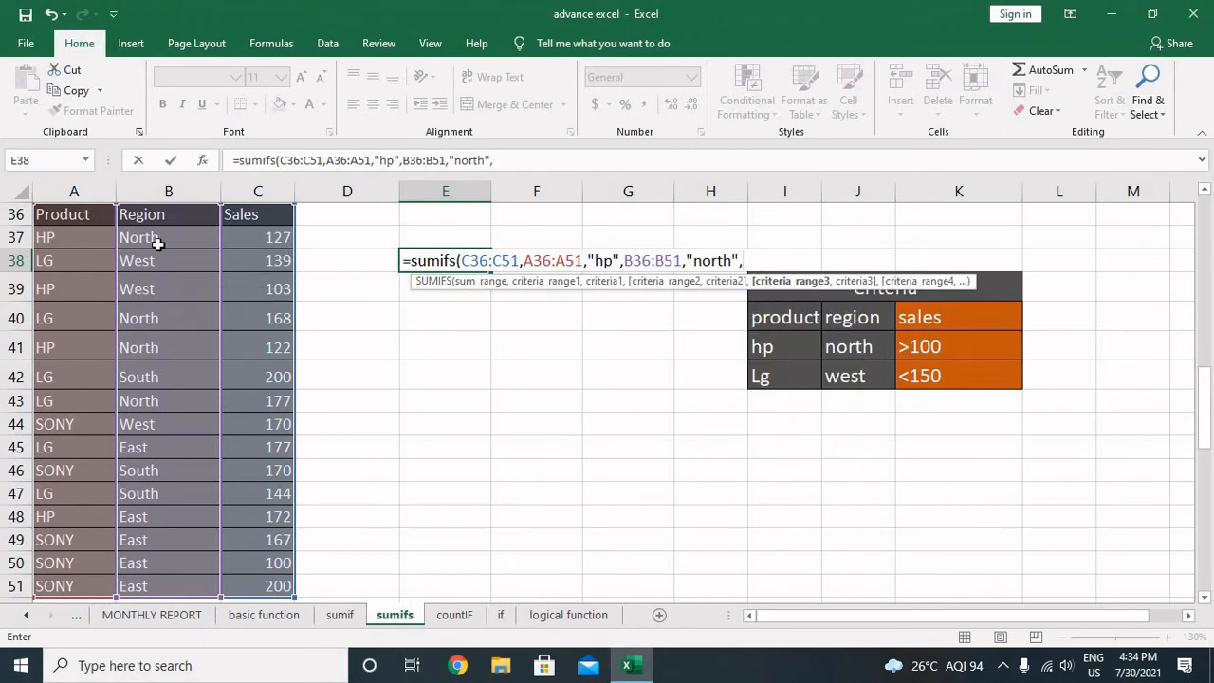
# Add the Sales column C36:C51 as the third criteria range with ">100" and complete the SUMIFS formula in E38
pyautogui.click(243, 214)
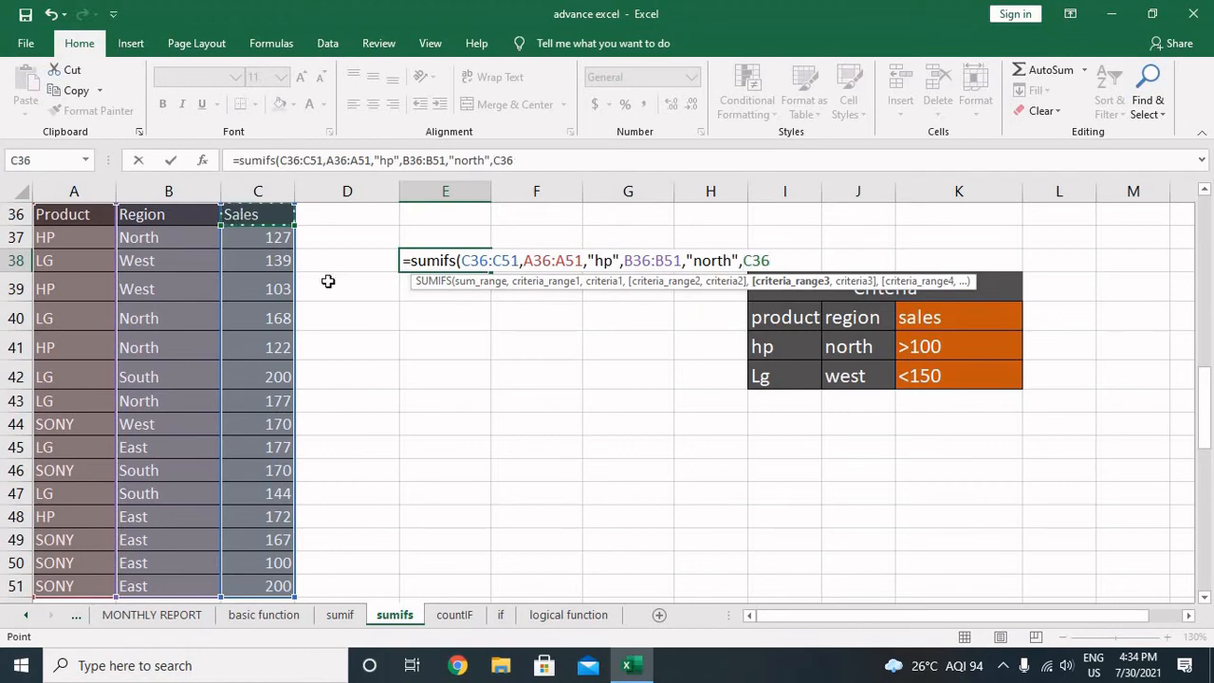
pyautogui.moveTo(243, 214); pyautogui.dragTo(258, 586)
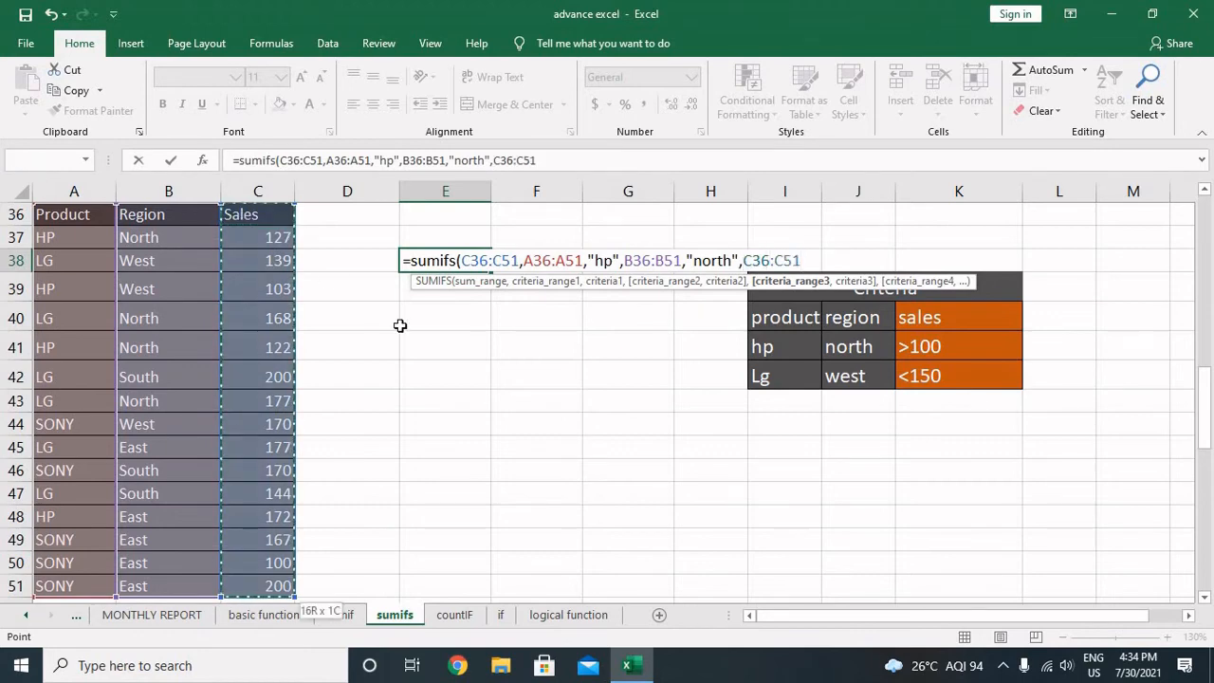
pyautogui.write(',')
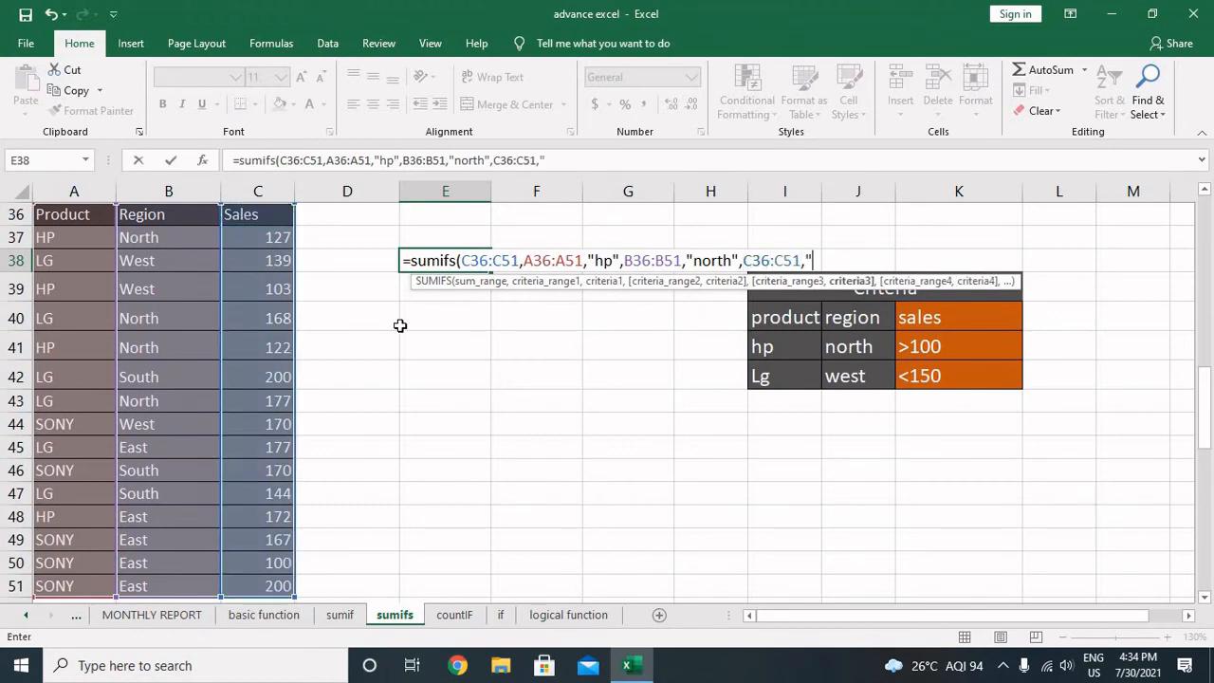
pyautogui.write('">100')
pyautogui.press('Return')
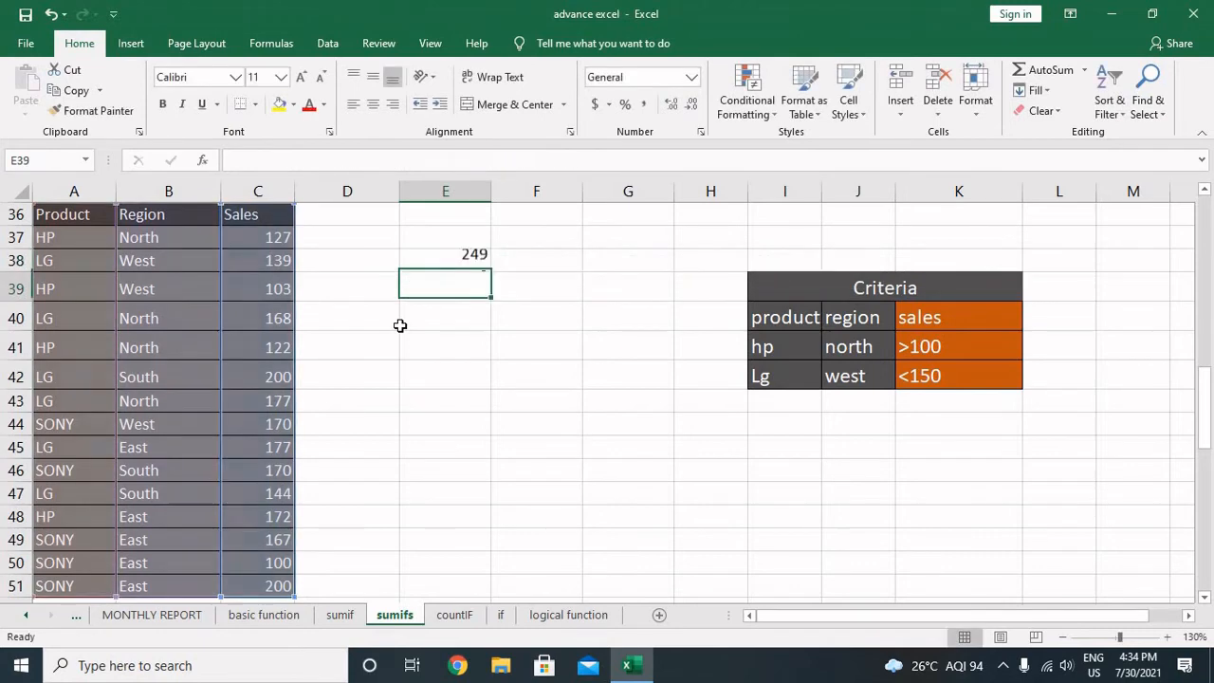
pyautogui.press('Up')
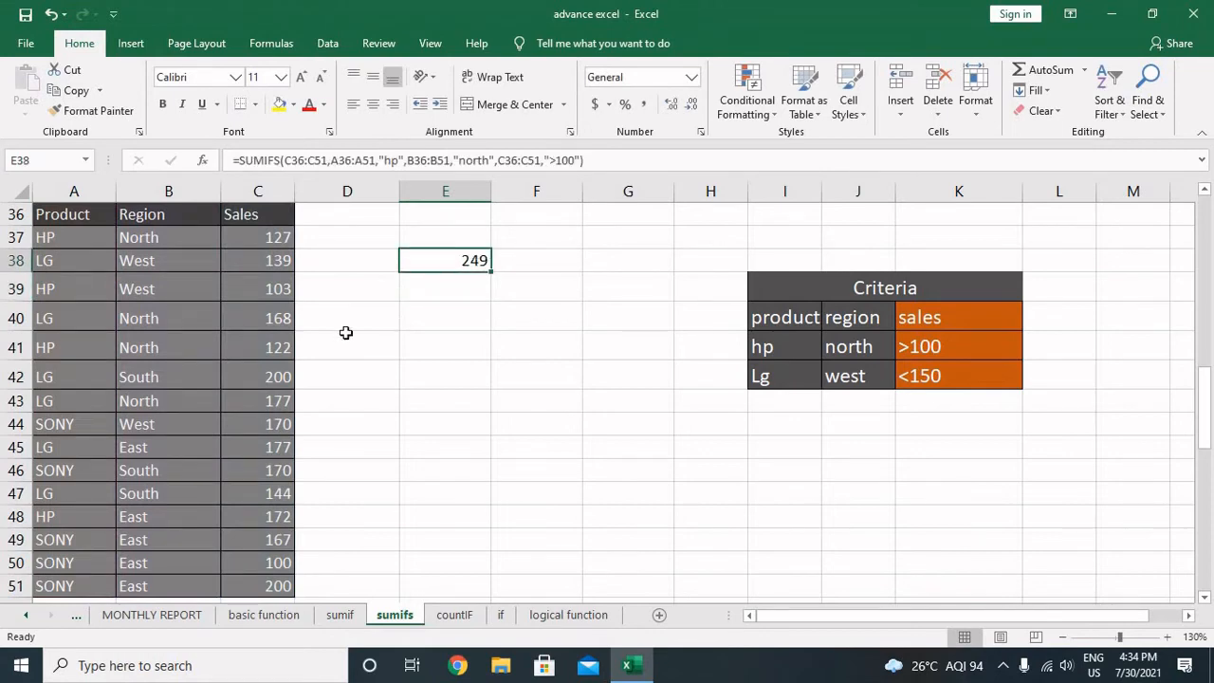
# Compare the product, region and sales values in row 37 with the first row of the Criteria table
pyautogui.click(60, 242)
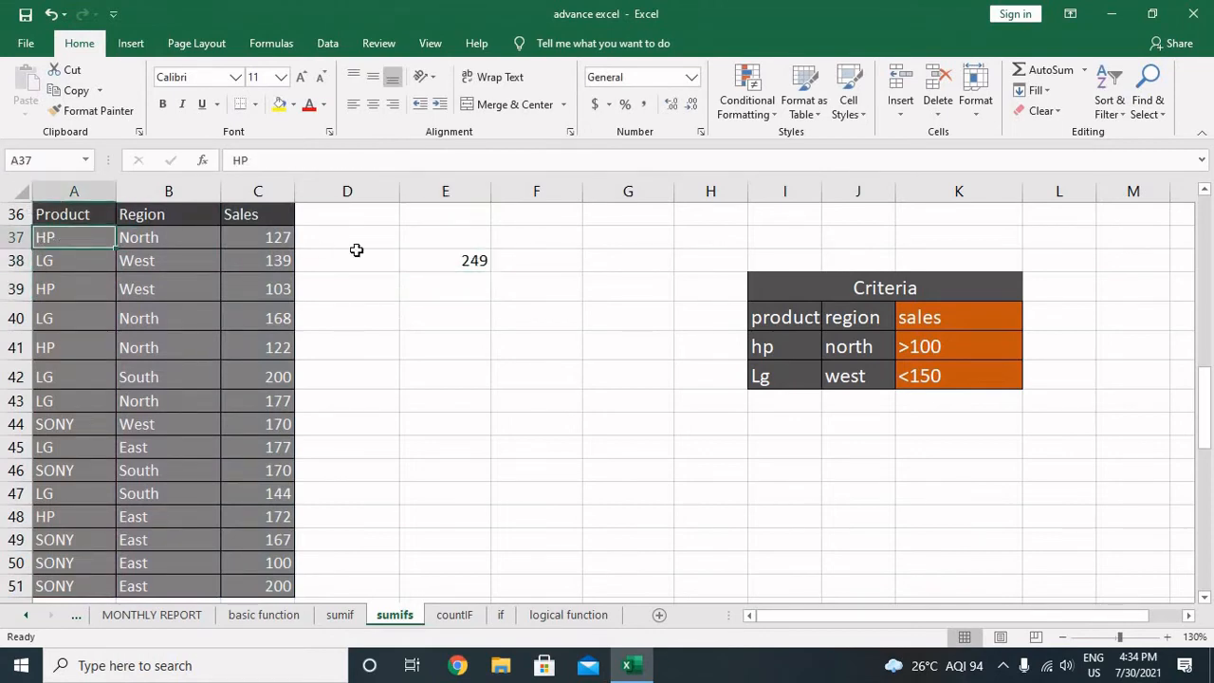
pyautogui.click(145, 241)
pyautogui.click(248, 238)
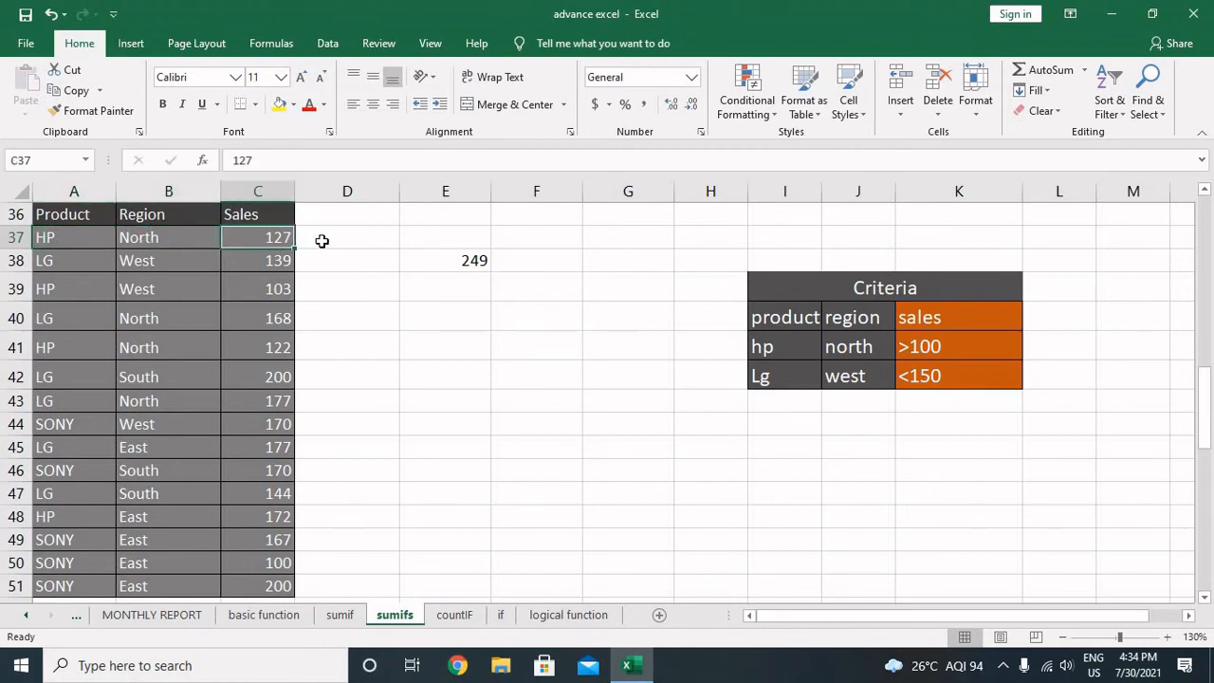
pyautogui.click(320, 241)
pyautogui.click(81, 237)
pyautogui.click(163, 237)
pyautogui.click(244, 237)
# Highlight the matching record A37:C37 with a dark gold fill and enter 127 in D37
pyautogui.click(81, 244)
pyautogui.keyDown('shift'); pyautogui.click(277, 236); pyautogui.keyUp('shift')
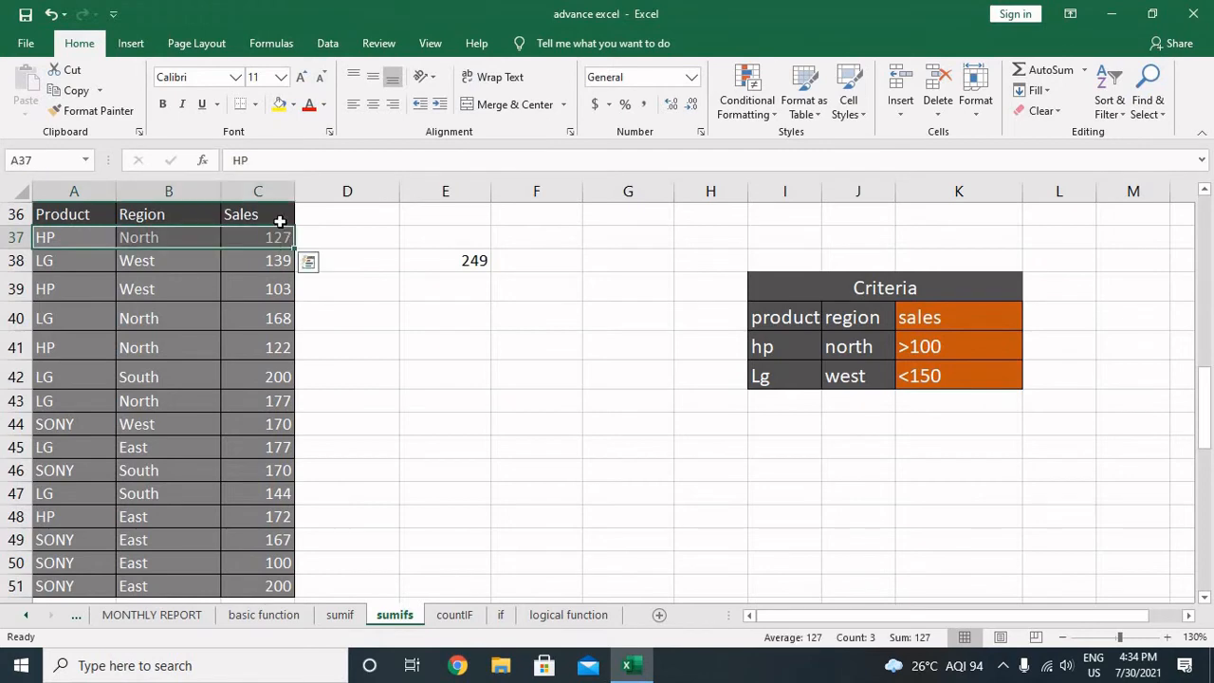
pyautogui.click(280, 106)
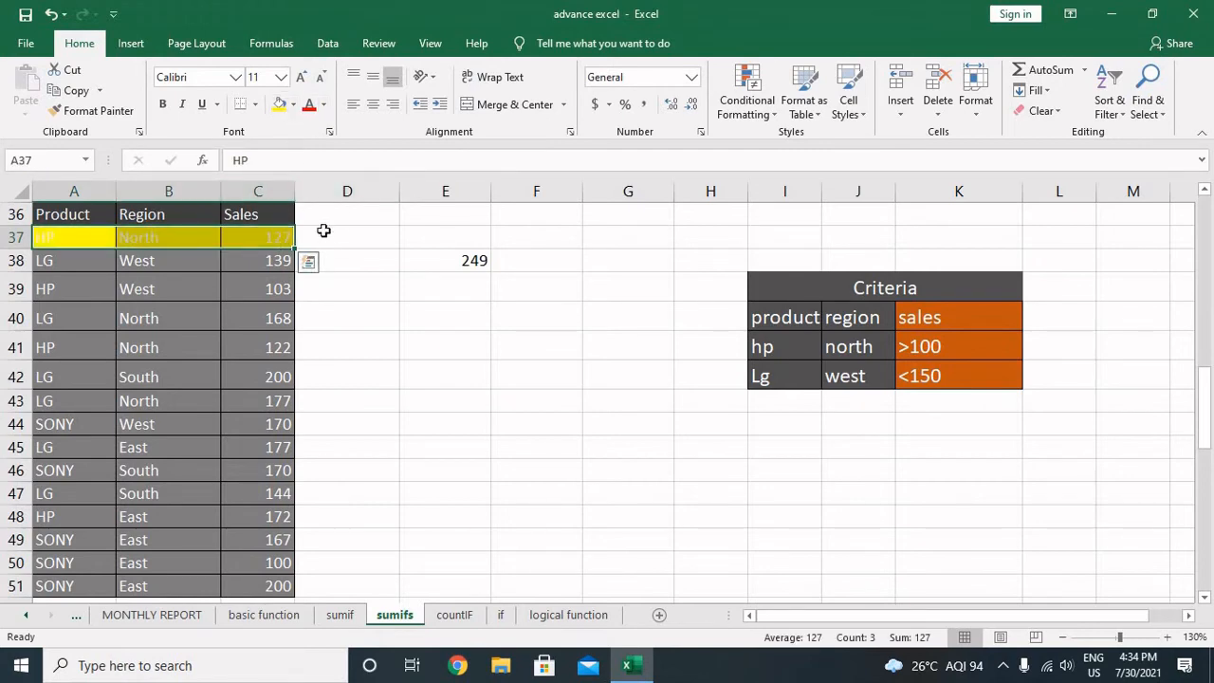
pyautogui.click(293, 104)
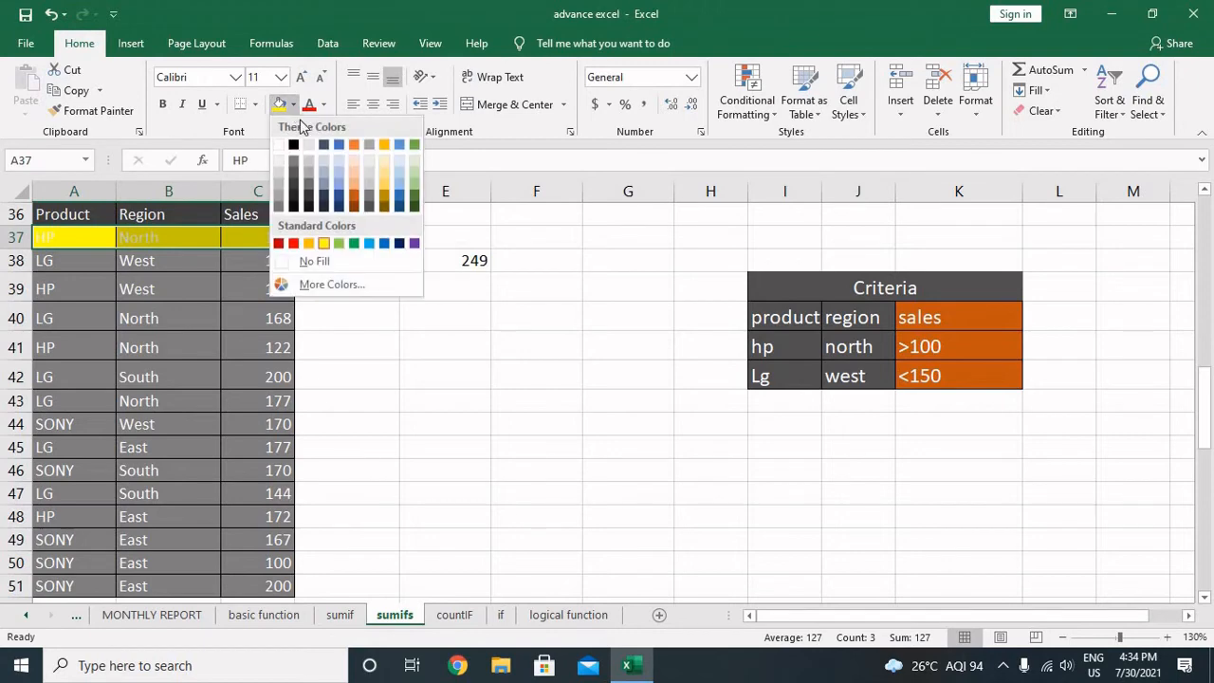
pyautogui.click(378, 189)
pyautogui.click(352, 233)
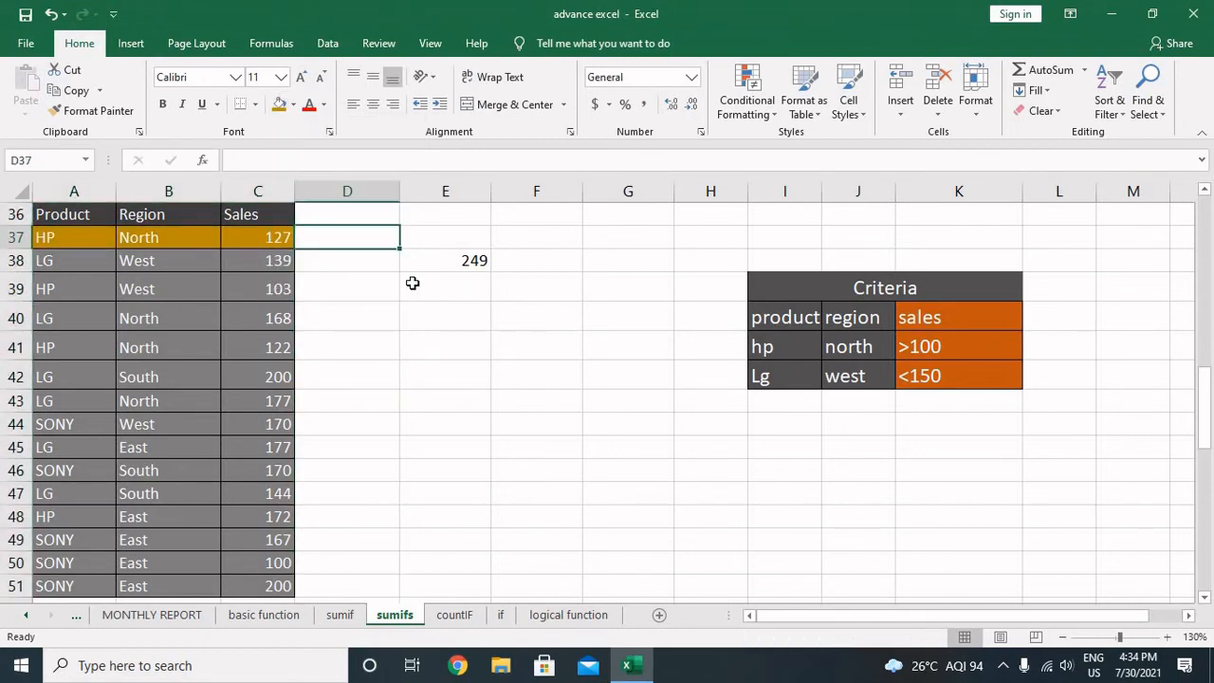
pyautogui.write('127')
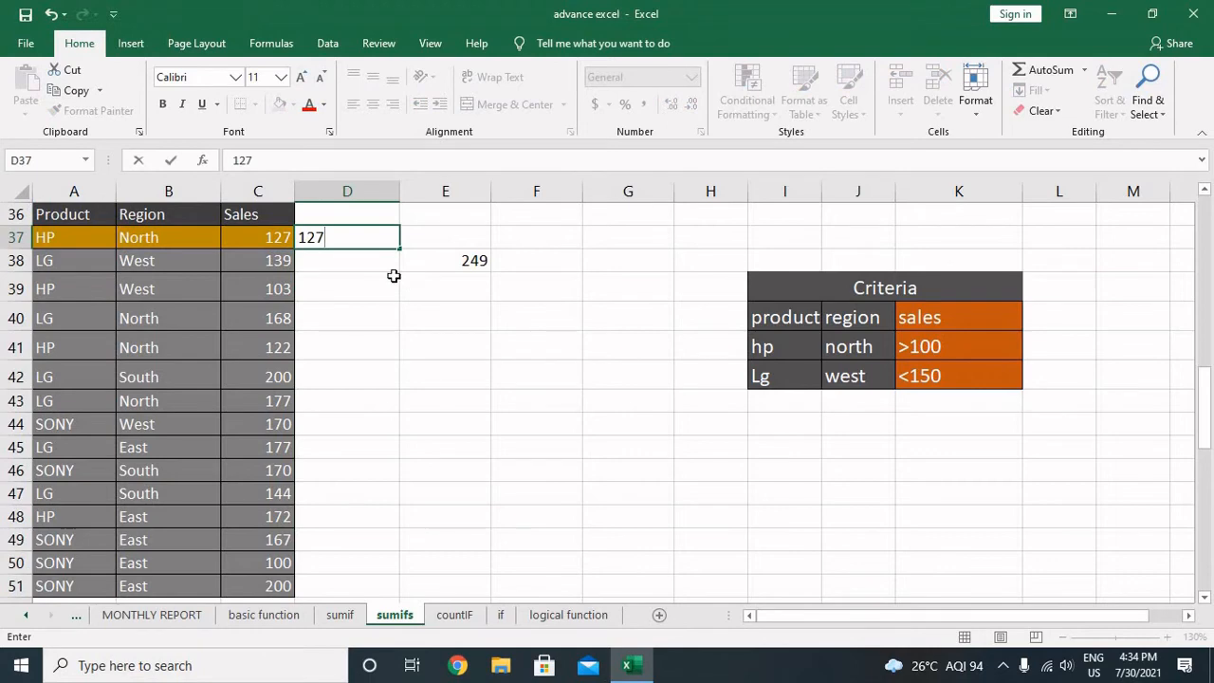
pyautogui.click(305, 281)
# Check the next HP records, highlight the matching A41:C41 with the same dark gold fill and enter 122 in D41
pyautogui.click(49, 290)
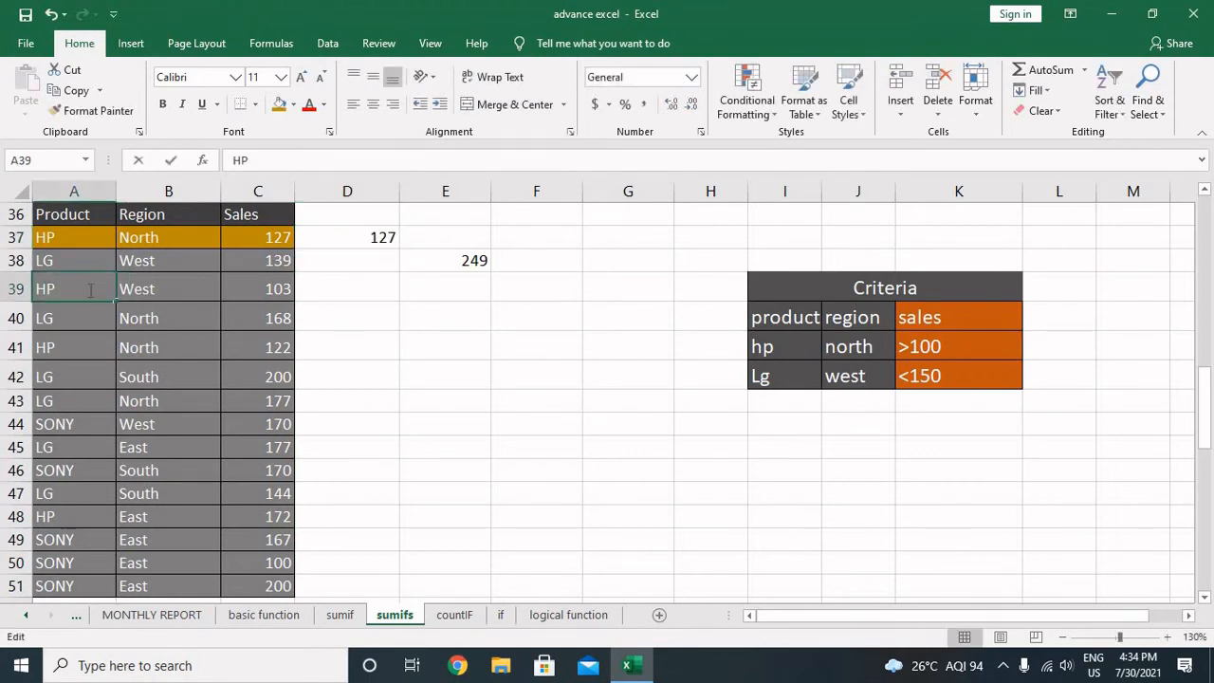
pyautogui.press('F2')
pyautogui.doubleClick(197, 291)
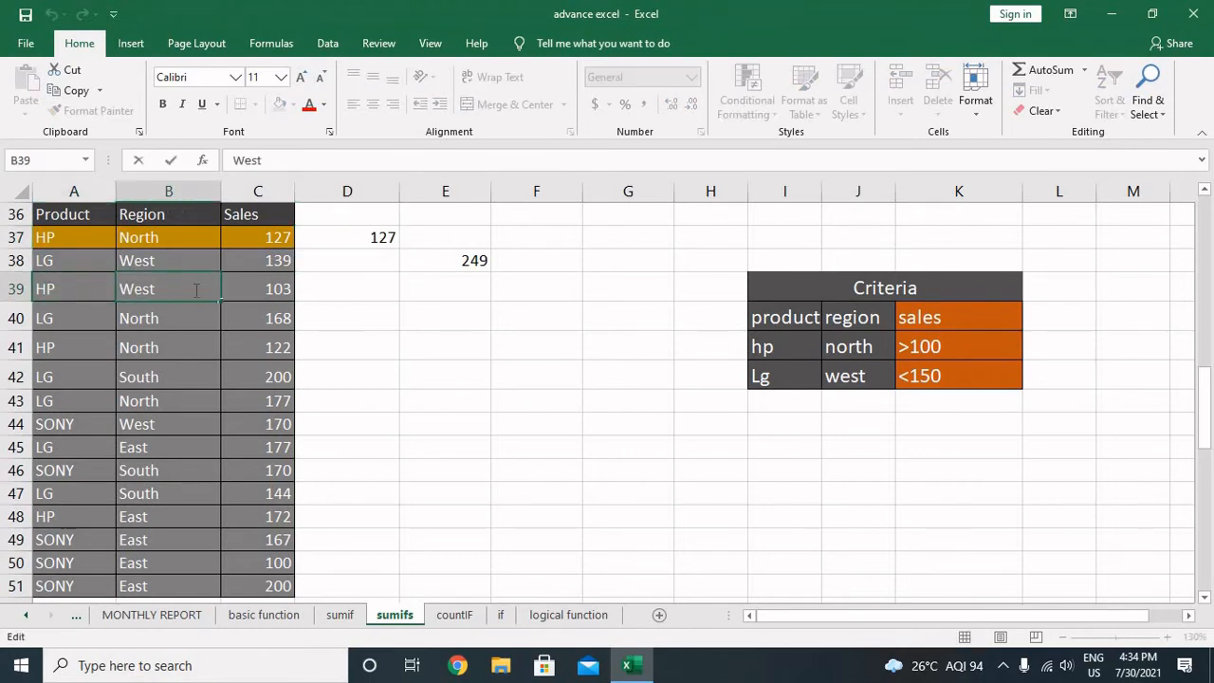
pyautogui.click(59, 346)
pyautogui.click(154, 347)
pyautogui.click(258, 347)
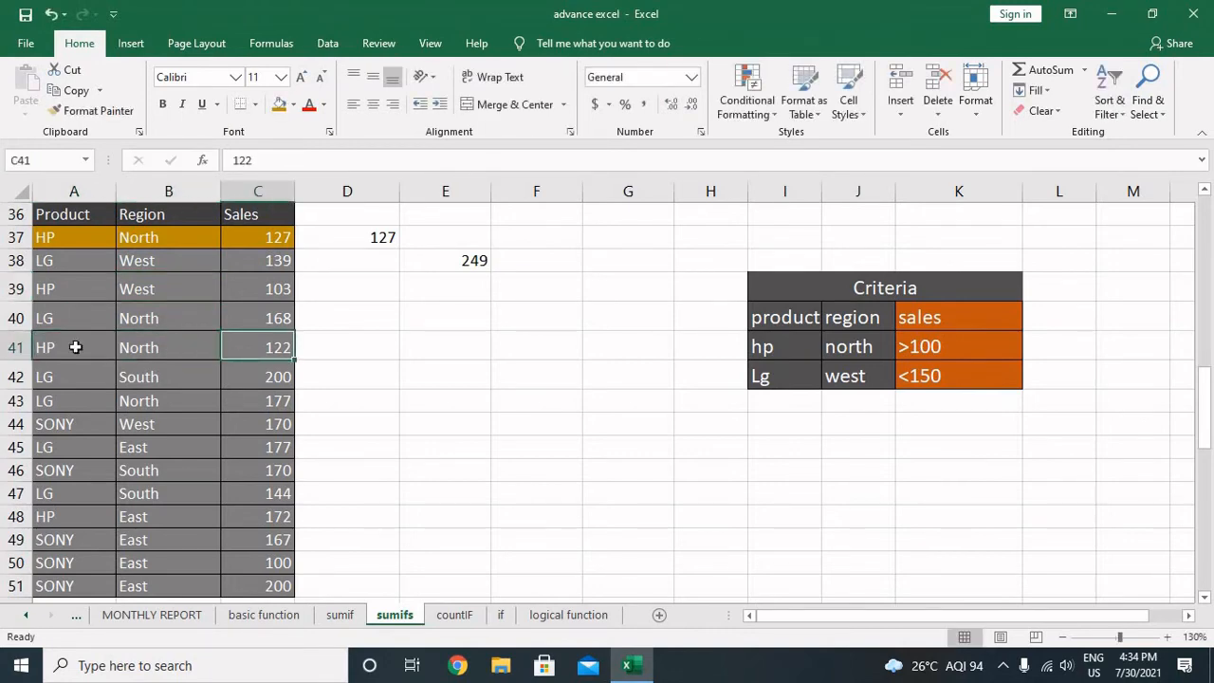
pyautogui.click(74, 347)
pyautogui.keyDown('shift'); pyautogui.click(275, 347); pyautogui.keyUp('shift')
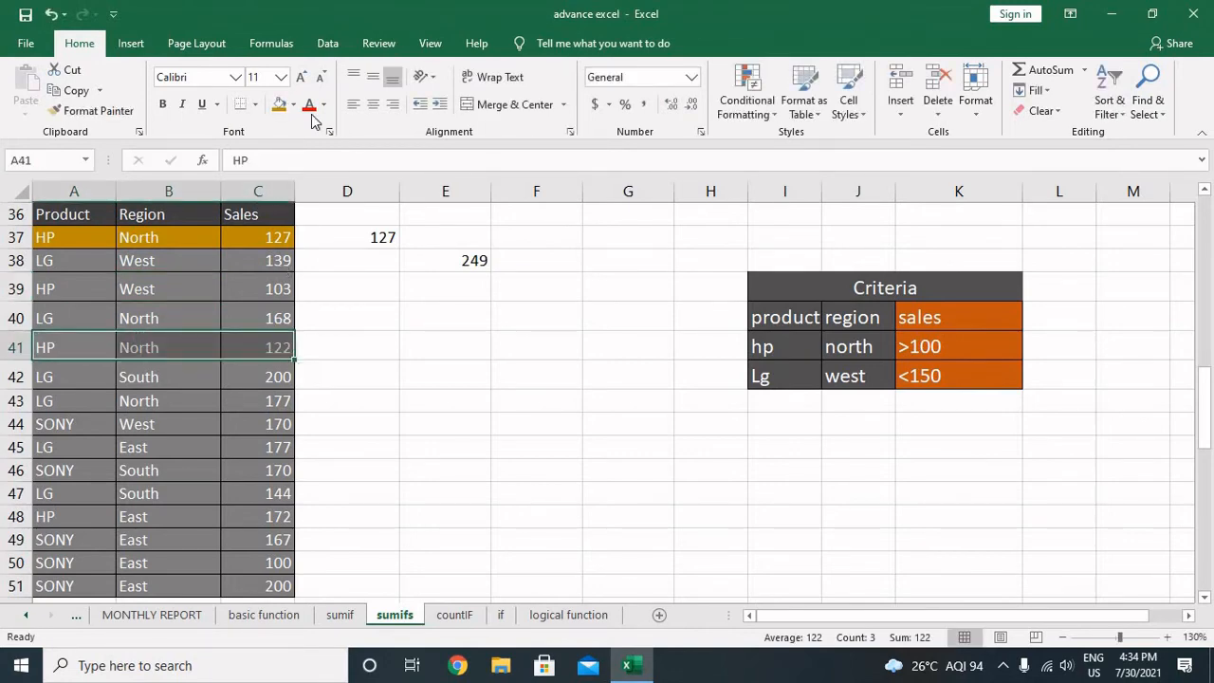
pyautogui.click(279, 104)
pyautogui.click(363, 347)
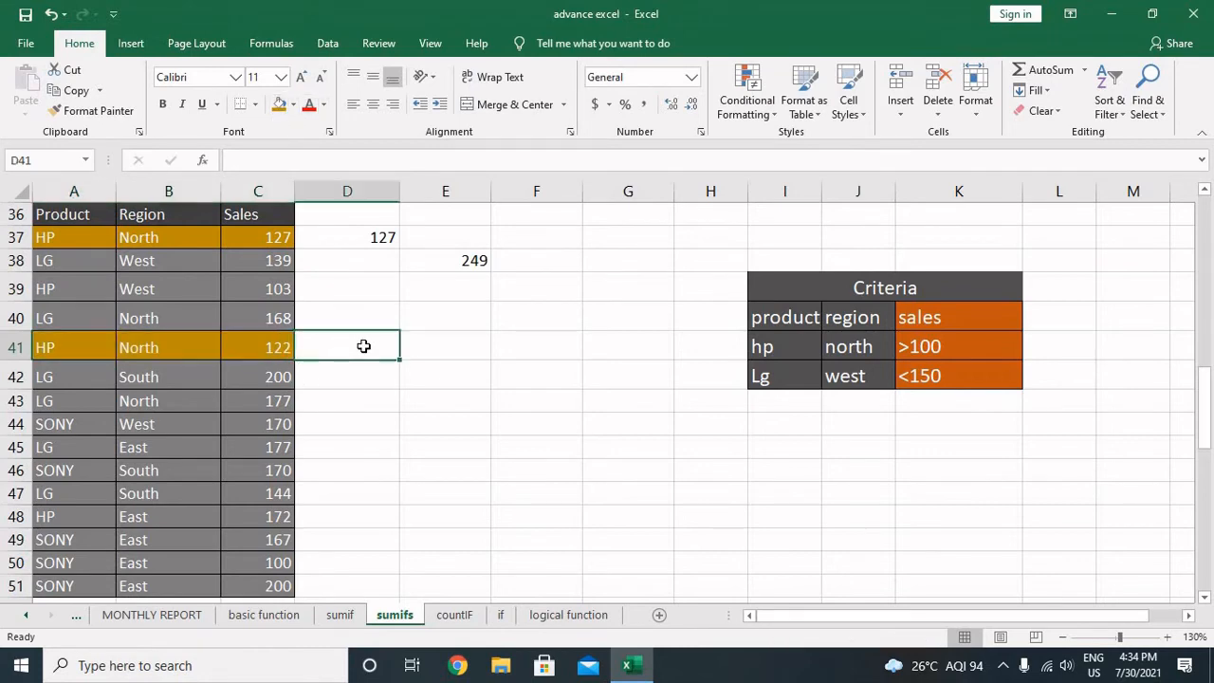
pyautogui.write('122')
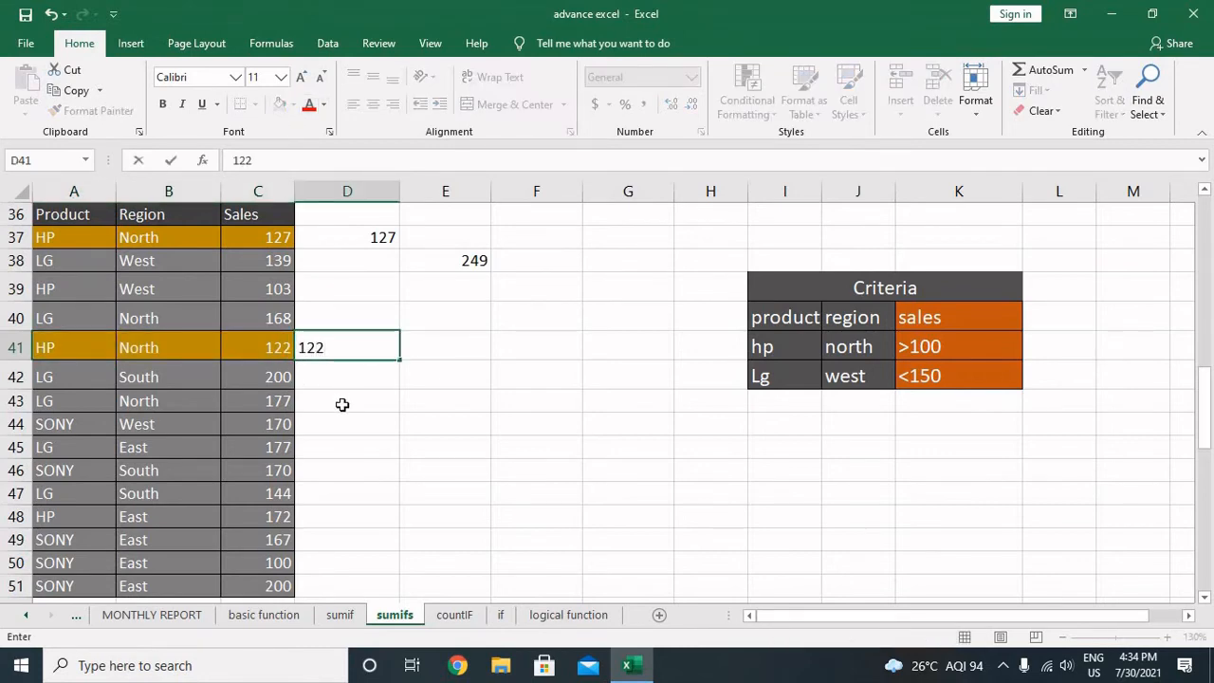
pyautogui.click(343, 402)
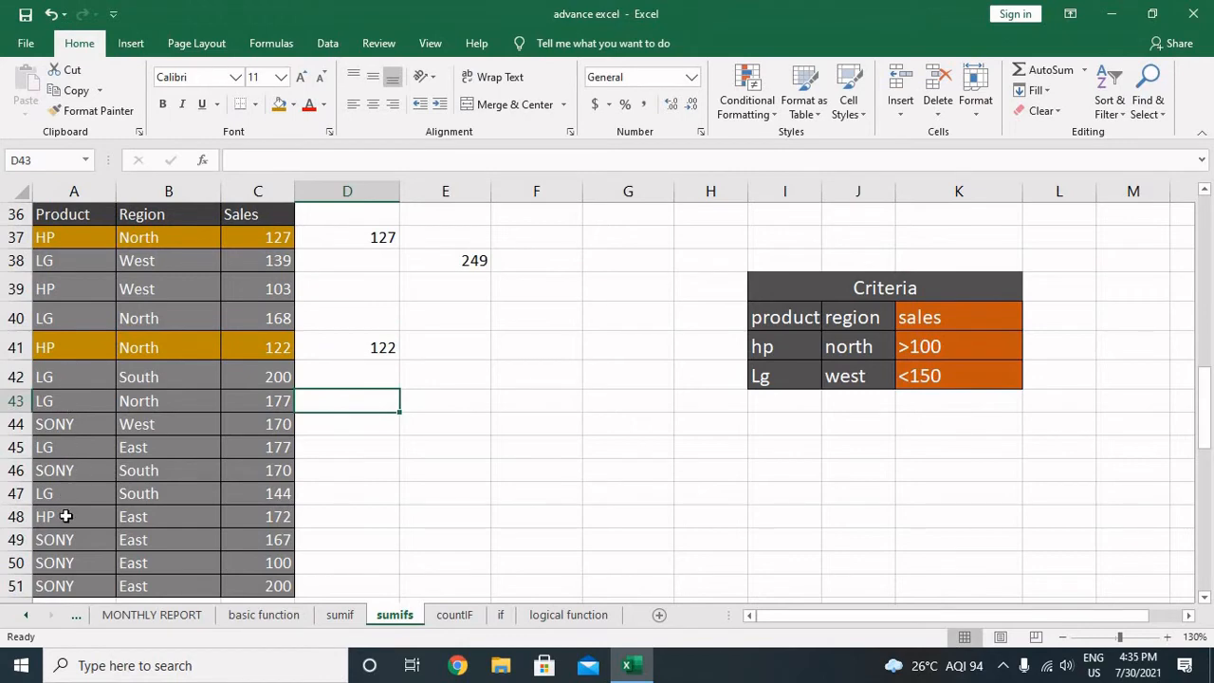
# Highlight the HP record A48:C48 with the same dark gold fill and enter 172 in D48
pyautogui.click(101, 517)
pyautogui.moveTo(135, 519); pyautogui.dragTo(275, 521)
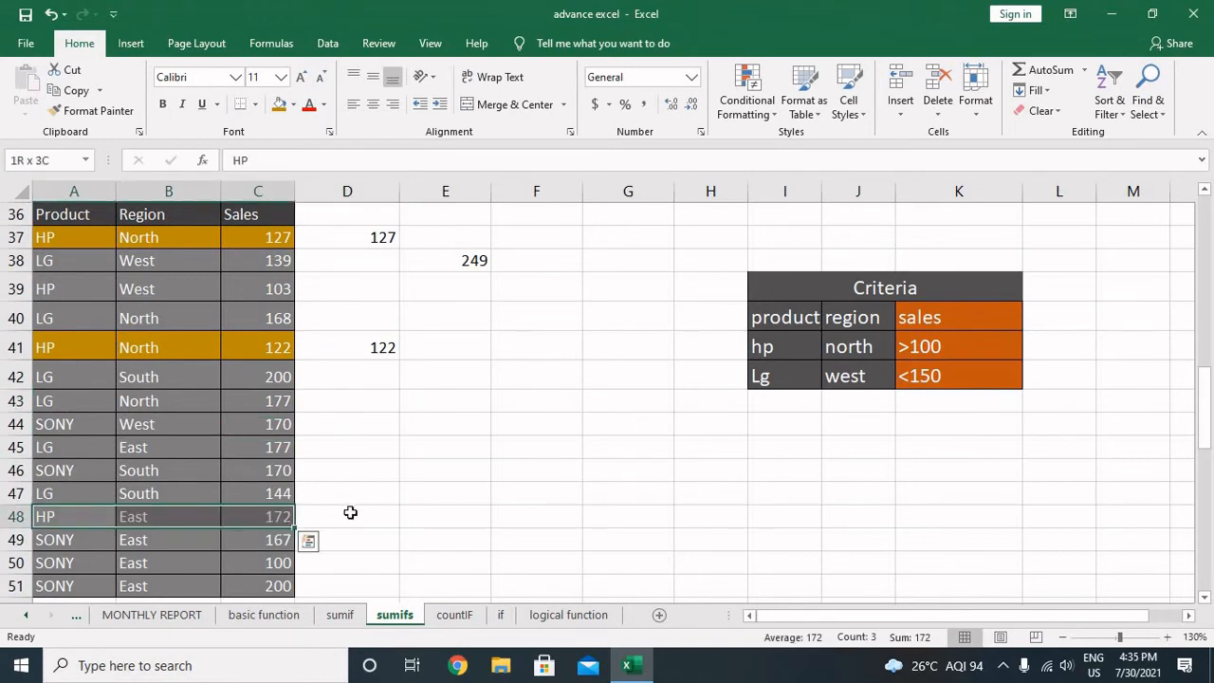
pyautogui.click(278, 104)
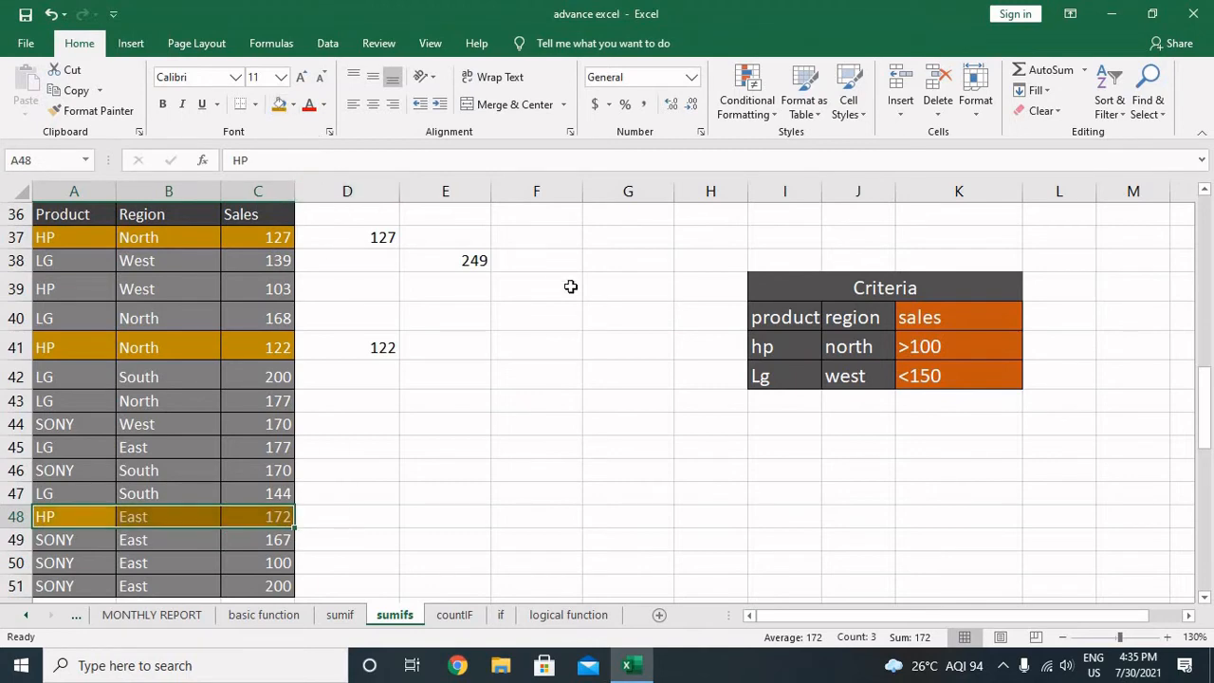
pyautogui.click(386, 508)
pyautogui.write('172')
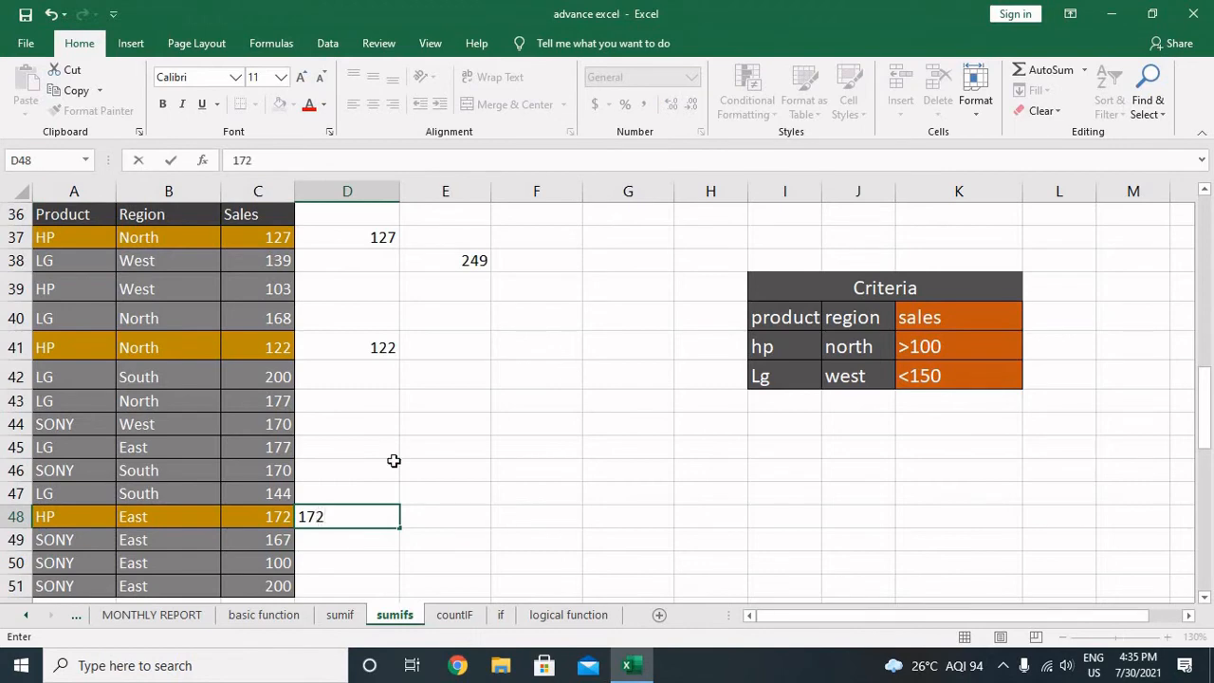
pyautogui.click(166, 522)
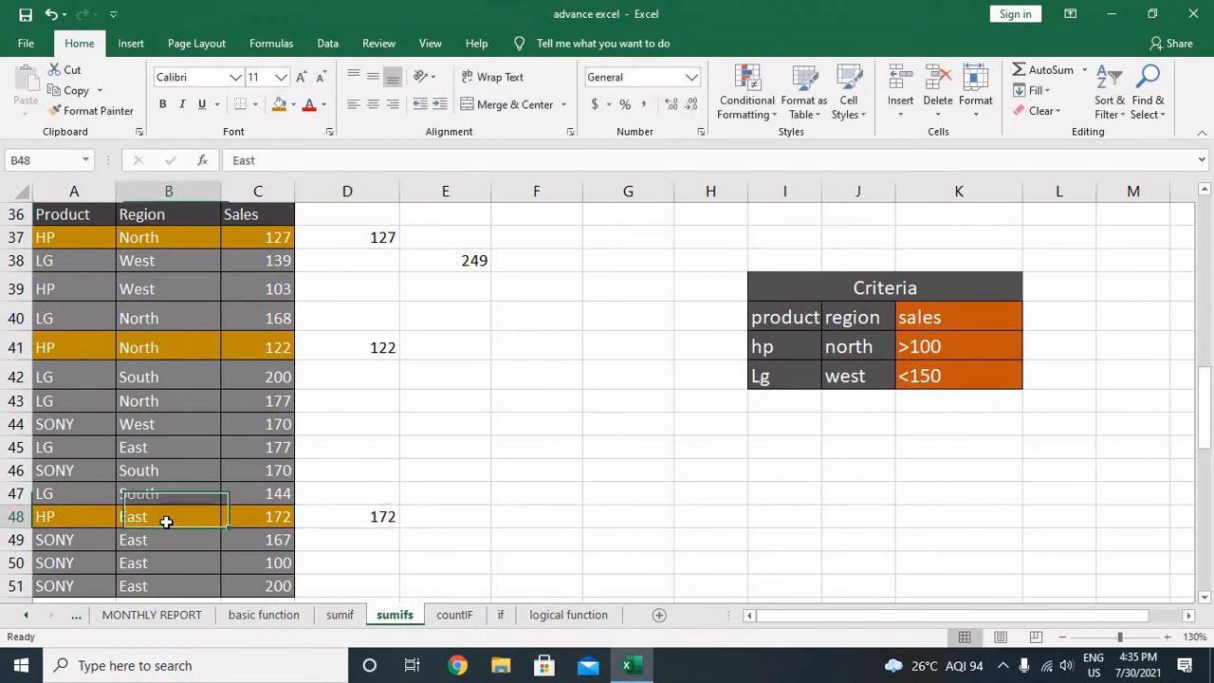
# Restore the grey formatting of A48:C48 by copying the format of B46, and clear D48
pyautogui.click(42, 517)
pyautogui.keyDown('shift'); pyautogui.click(283, 515); pyautogui.keyUp('shift')
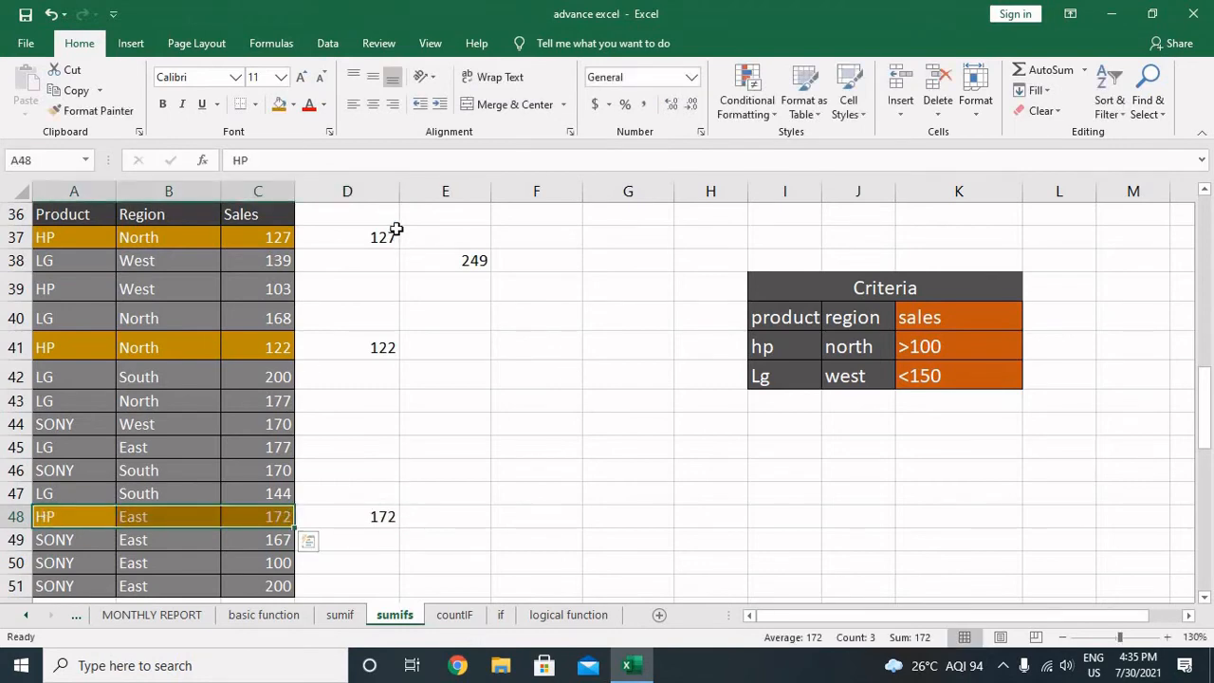
pyautogui.click(293, 105)
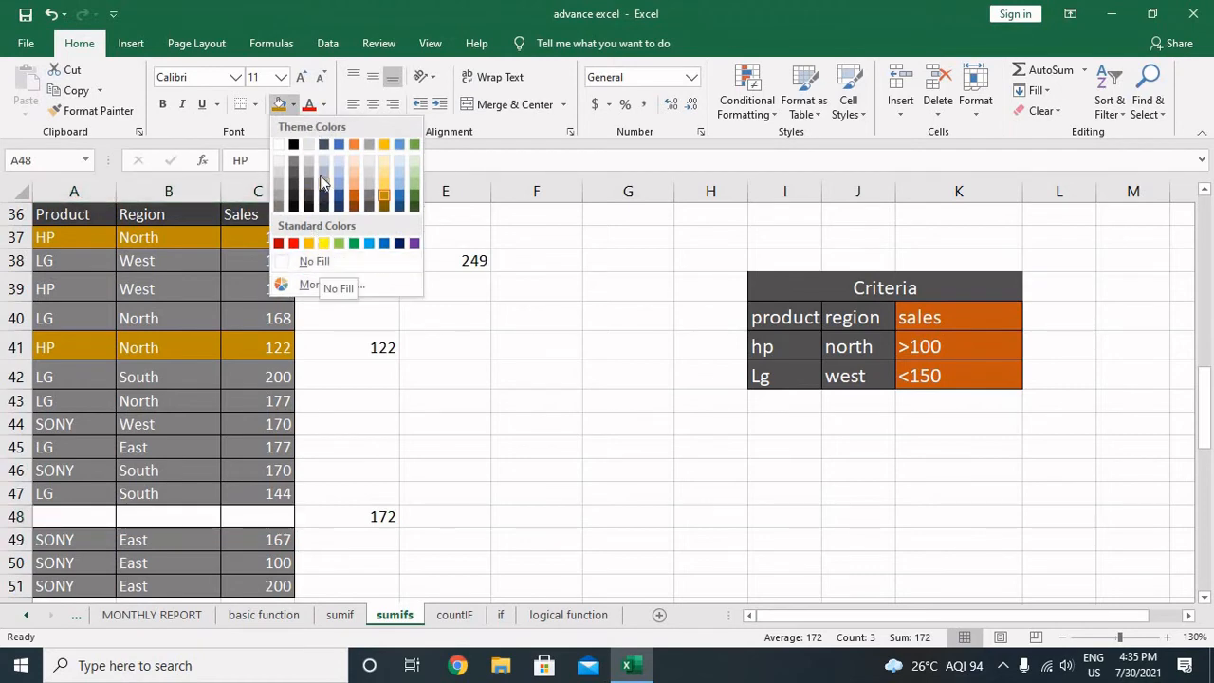
pyautogui.click(342, 446)
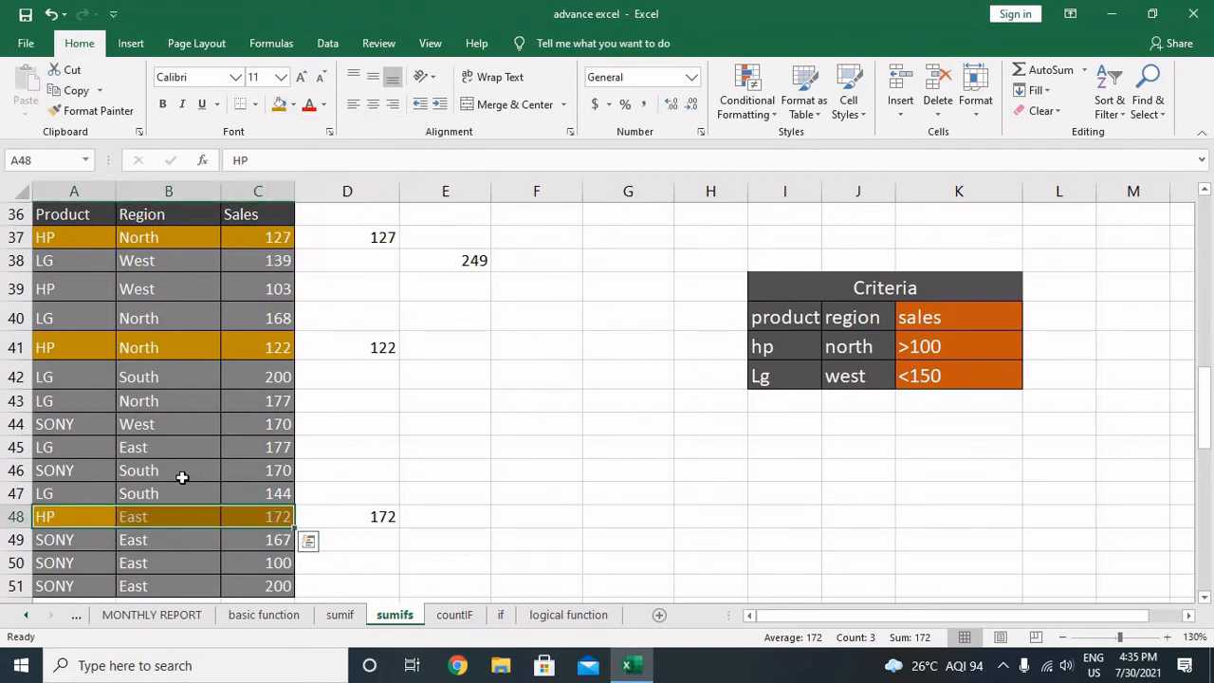
pyautogui.click(181, 478)
pyautogui.click(92, 110)
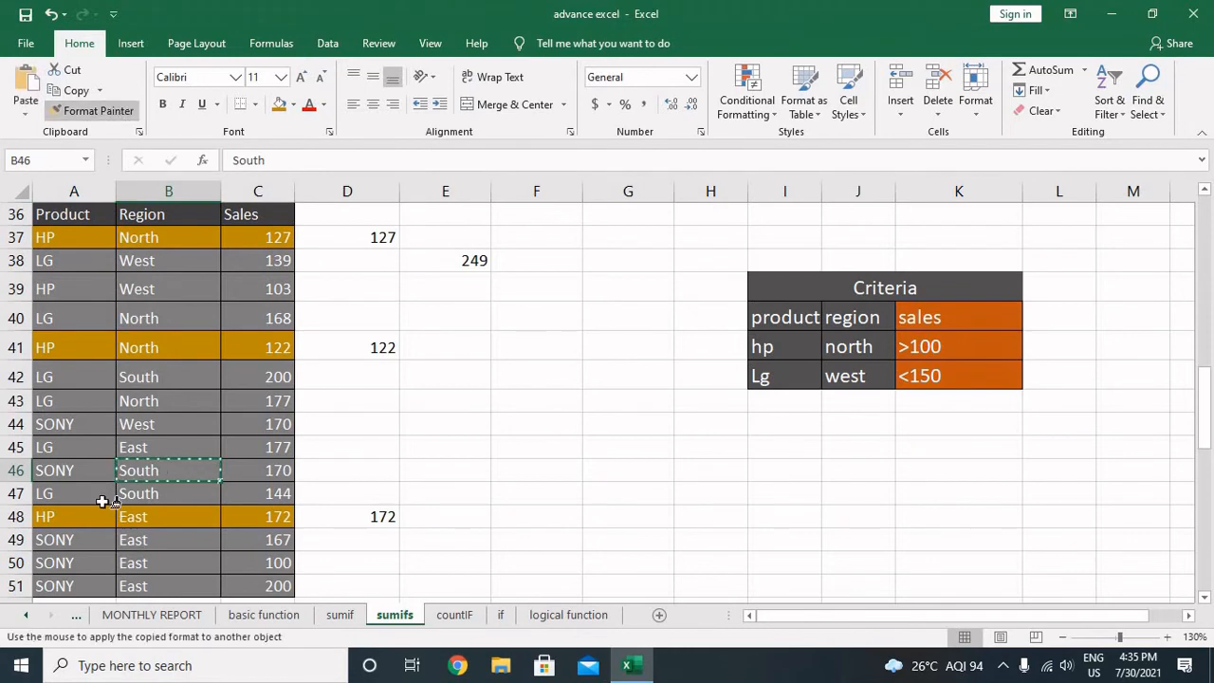
pyautogui.moveTo(95, 516); pyautogui.dragTo(133, 516)
pyautogui.moveTo(240, 514); pyautogui.dragTo(261, 513)
pyautogui.click(486, 463)
pyautogui.click(371, 517)
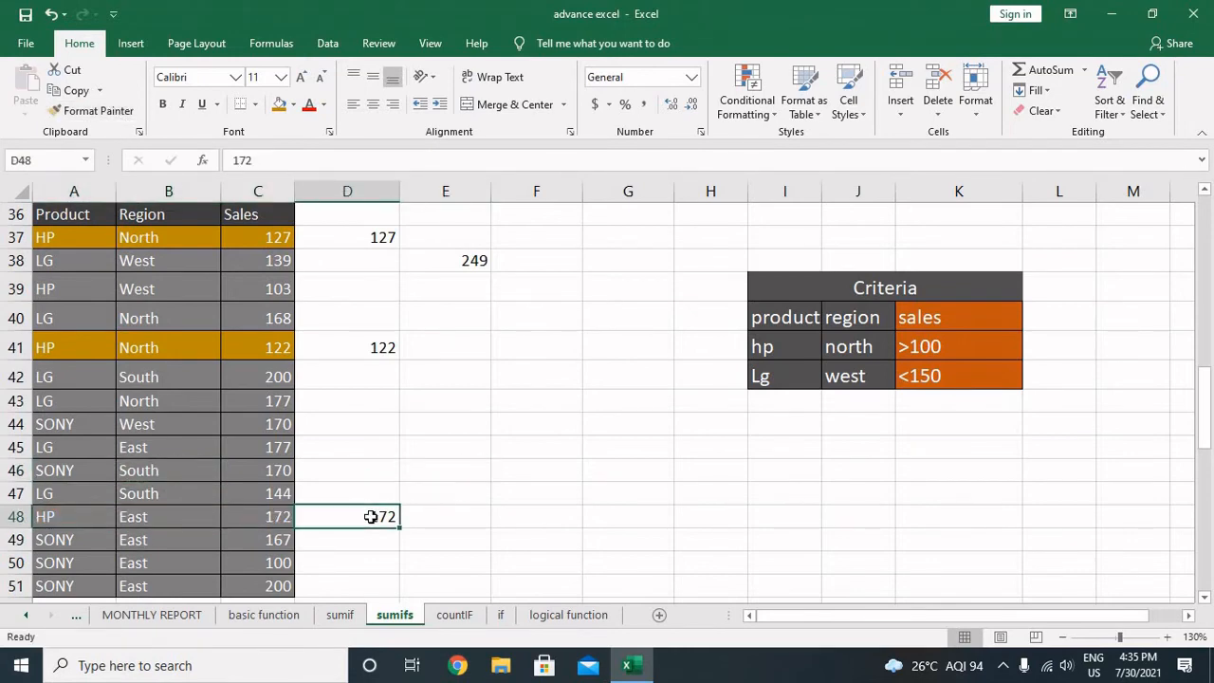
pyautogui.press('Delete')
# Check the sum of the manually entered sales in D37:D41 against the SUMIFS result
pyautogui.click(360, 236)
pyautogui.moveTo(359, 303); pyautogui.dragTo(361, 344)
pyautogui.click(361, 338)
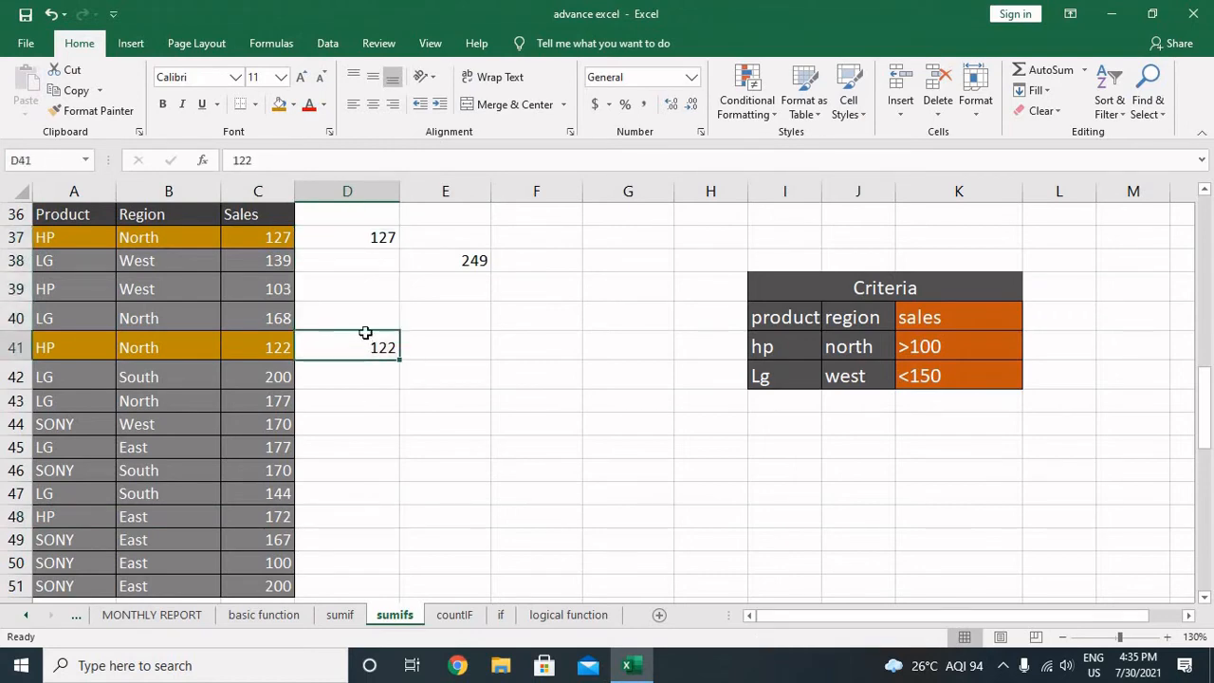
pyautogui.keyDown('shift'); pyautogui.click(384, 242); pyautogui.keyUp('shift')
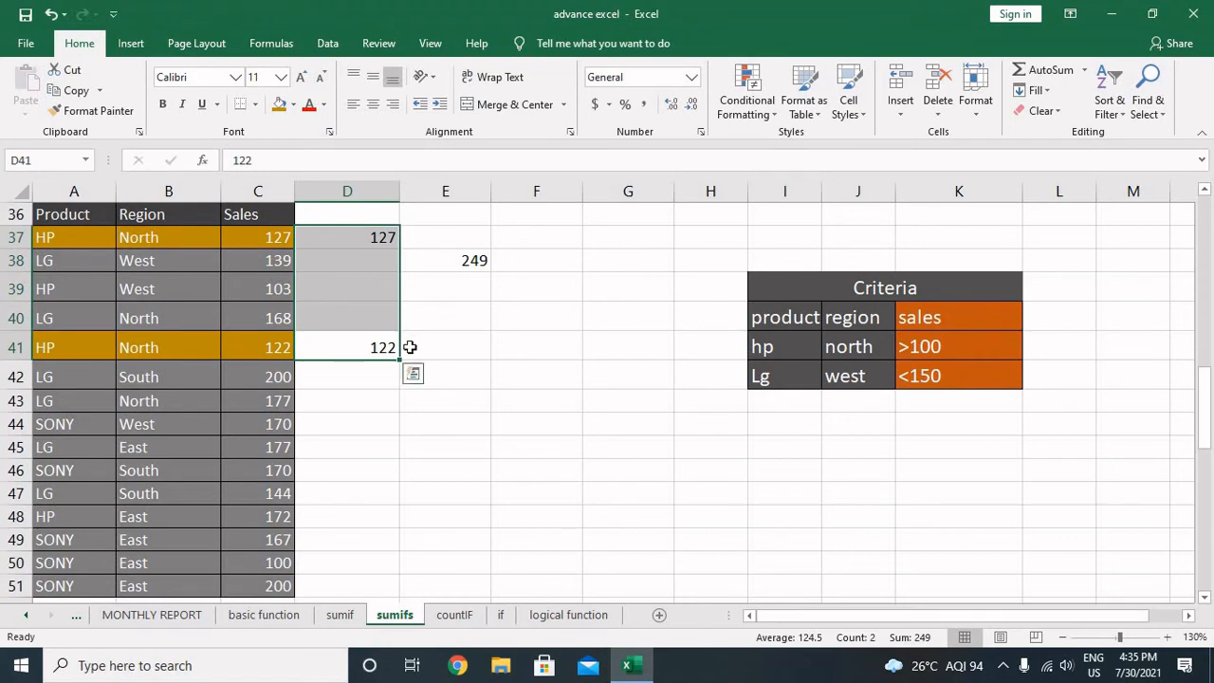
pyautogui.click(496, 355)
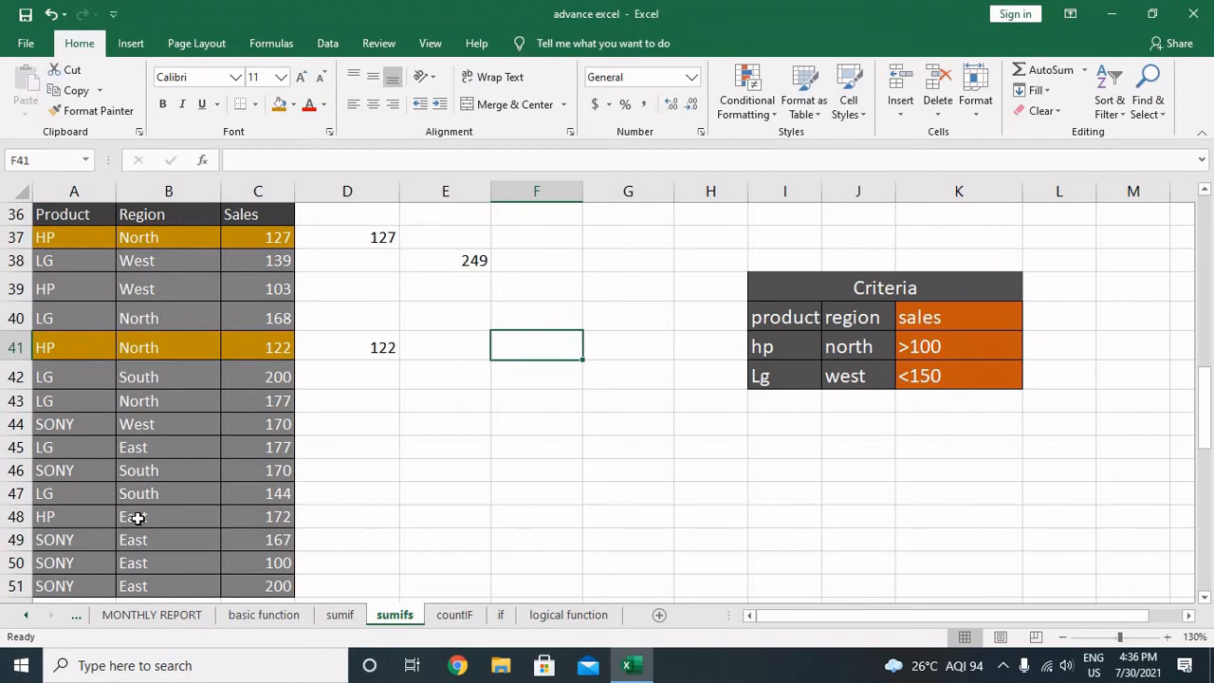
# Change the region in B48 to "north" so the HP record meets the criteria
pyautogui.click(138, 518)
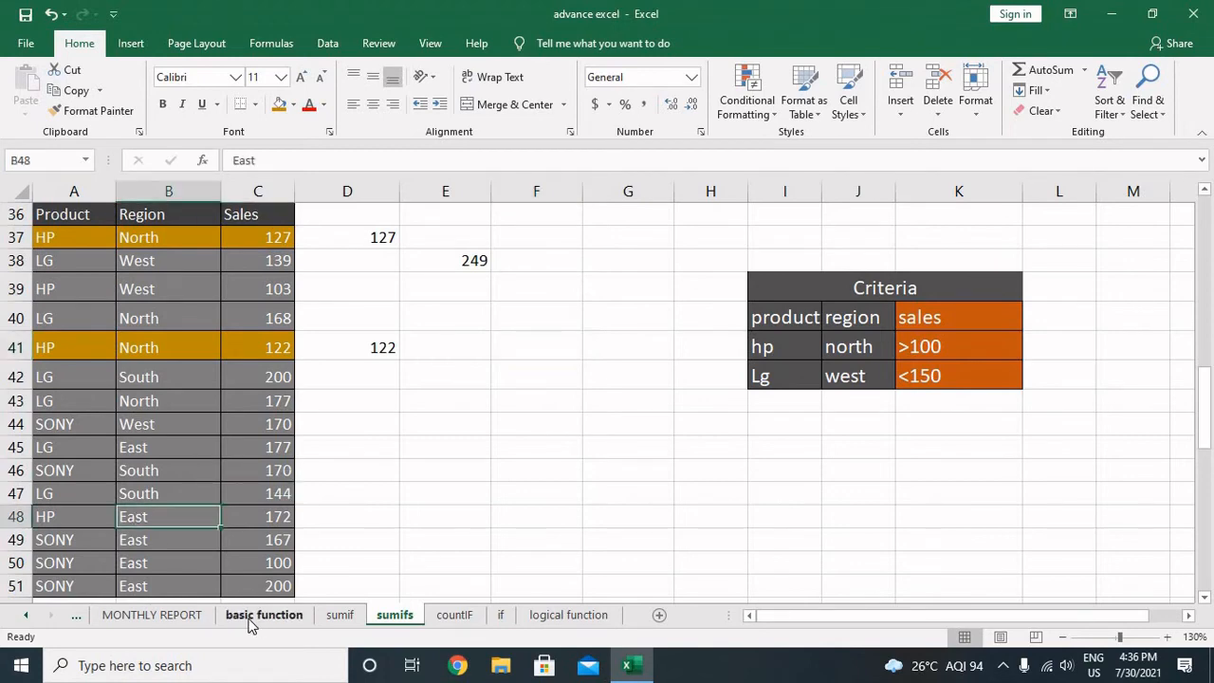
pyautogui.write('nrth')
pyautogui.press('Return')
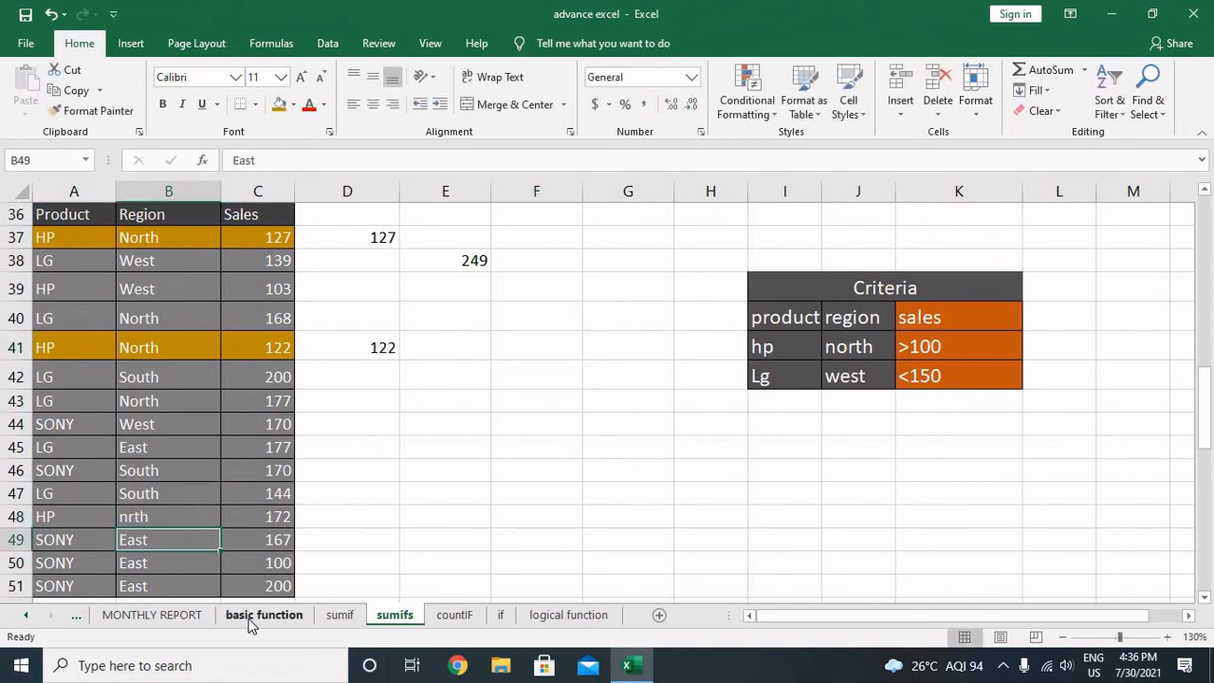
pyautogui.press('Up')
pyautogui.write('no')
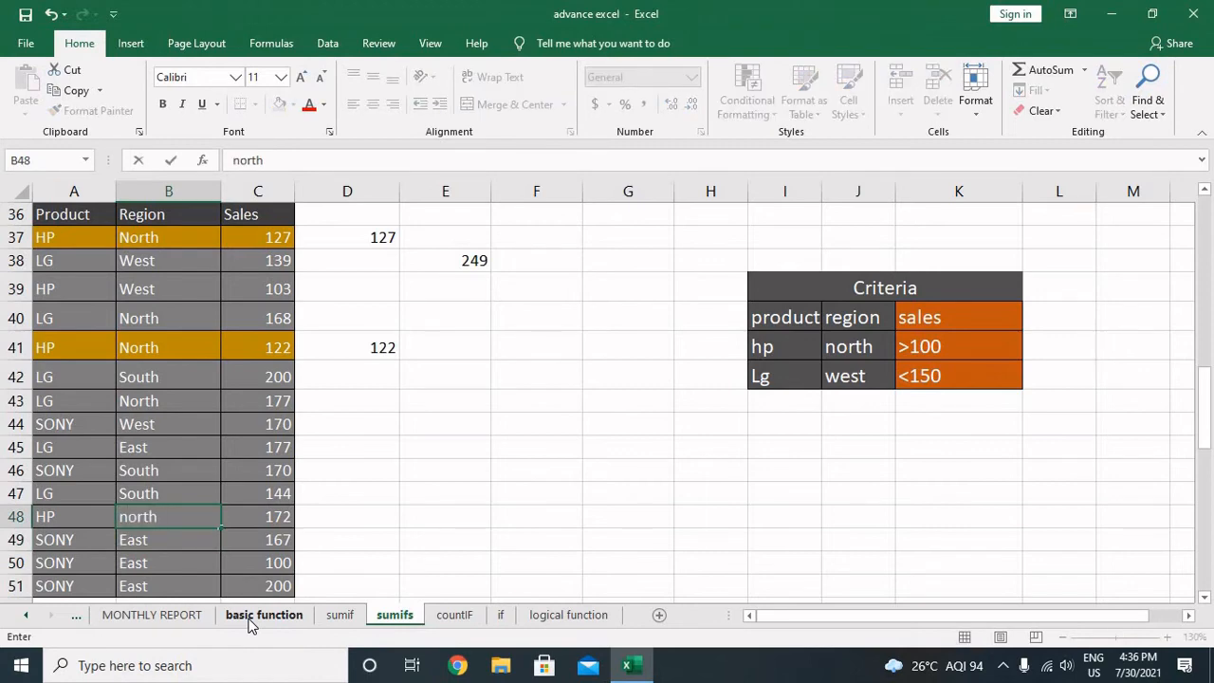
pyautogui.press('Return')
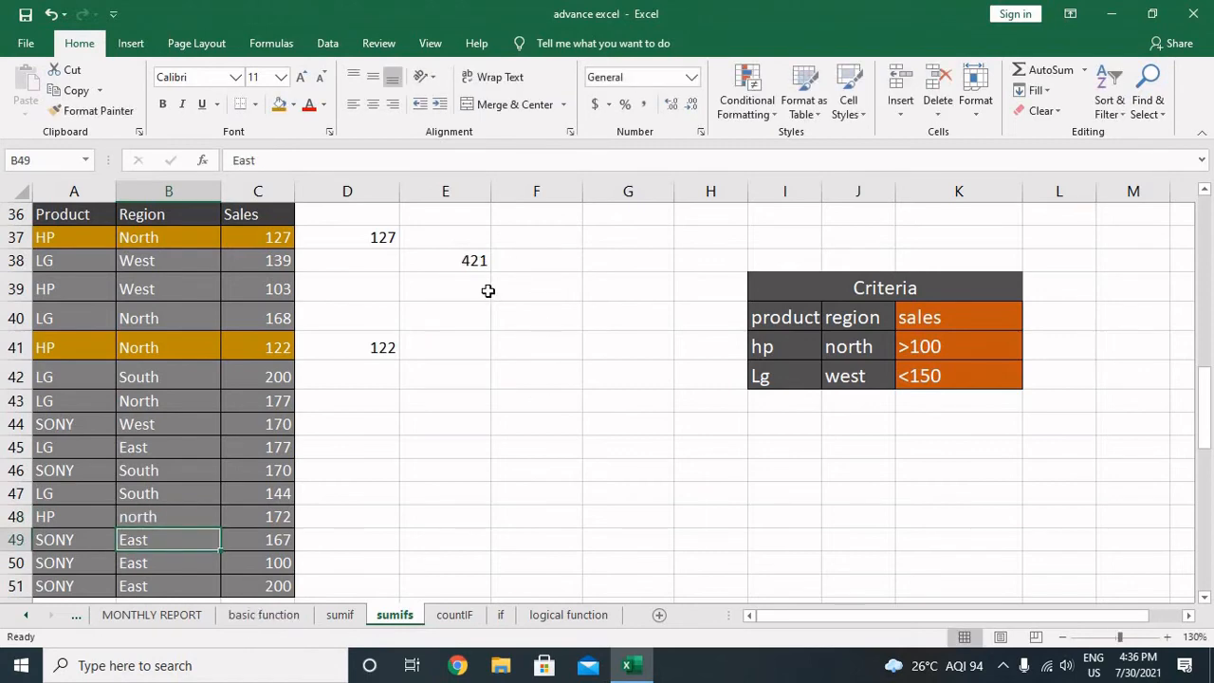
# Enter 167 in D49 and check the sum of D37:D49
pyautogui.click(378, 541)
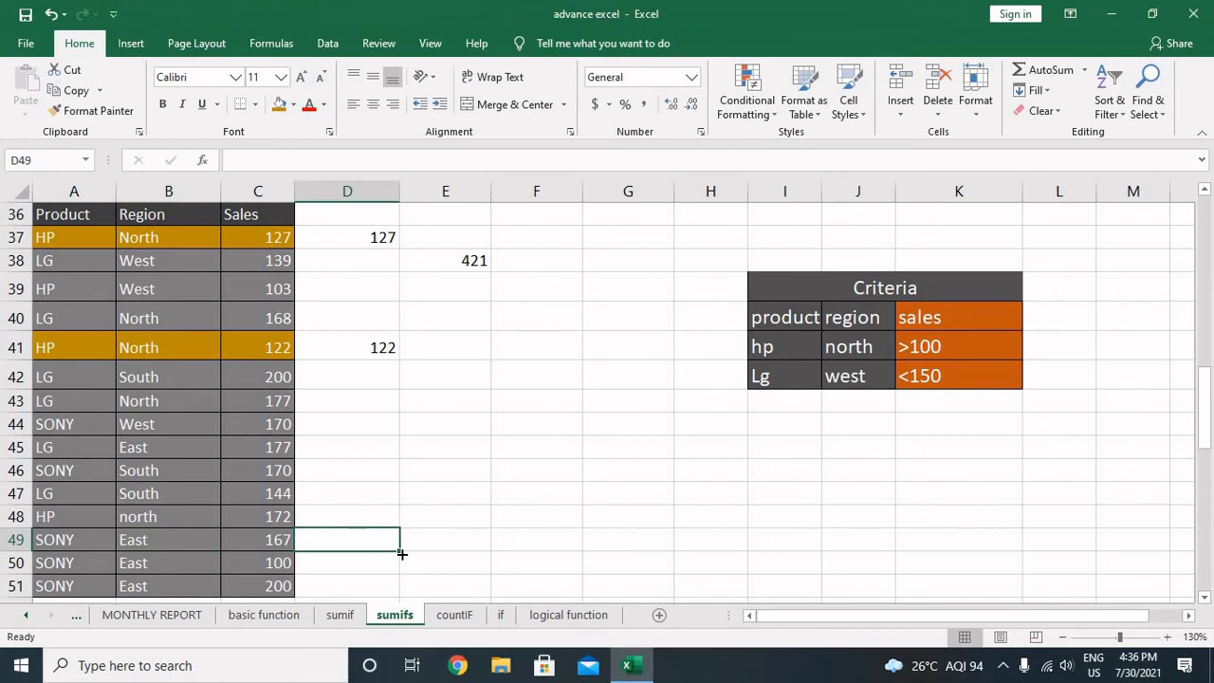
pyautogui.write('167')
pyautogui.press('Return')
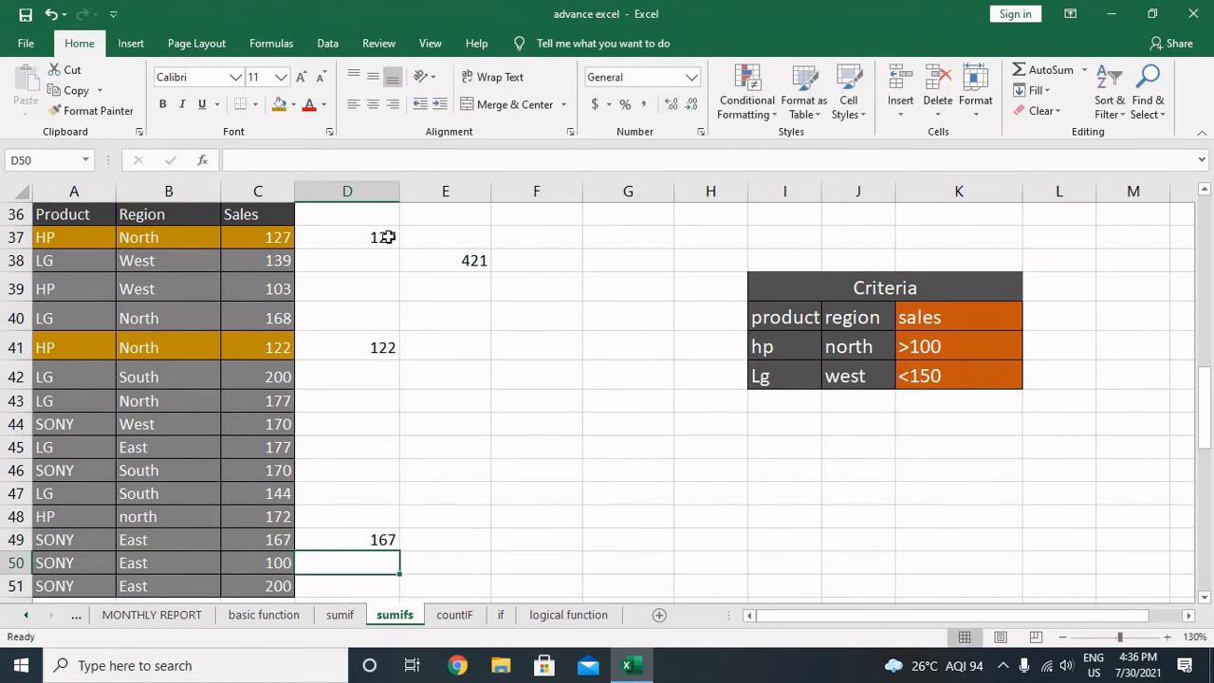
pyautogui.click(387, 236)
pyautogui.keyDown('shift'); pyautogui.click(393, 540); pyautogui.keyUp('shift')
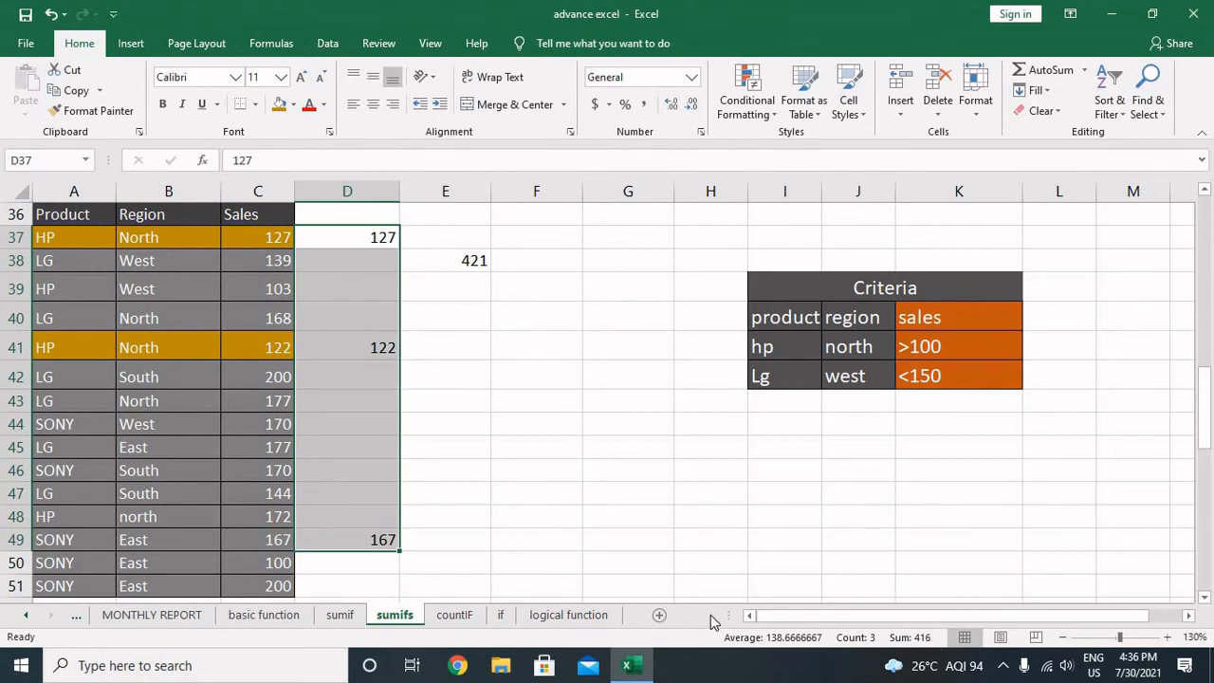
# Clear the value in D49 and enter the HP north record's sales, 172, in D48
pyautogui.click(356, 543)
pyautogui.press('Delete')
pyautogui.click(397, 517)
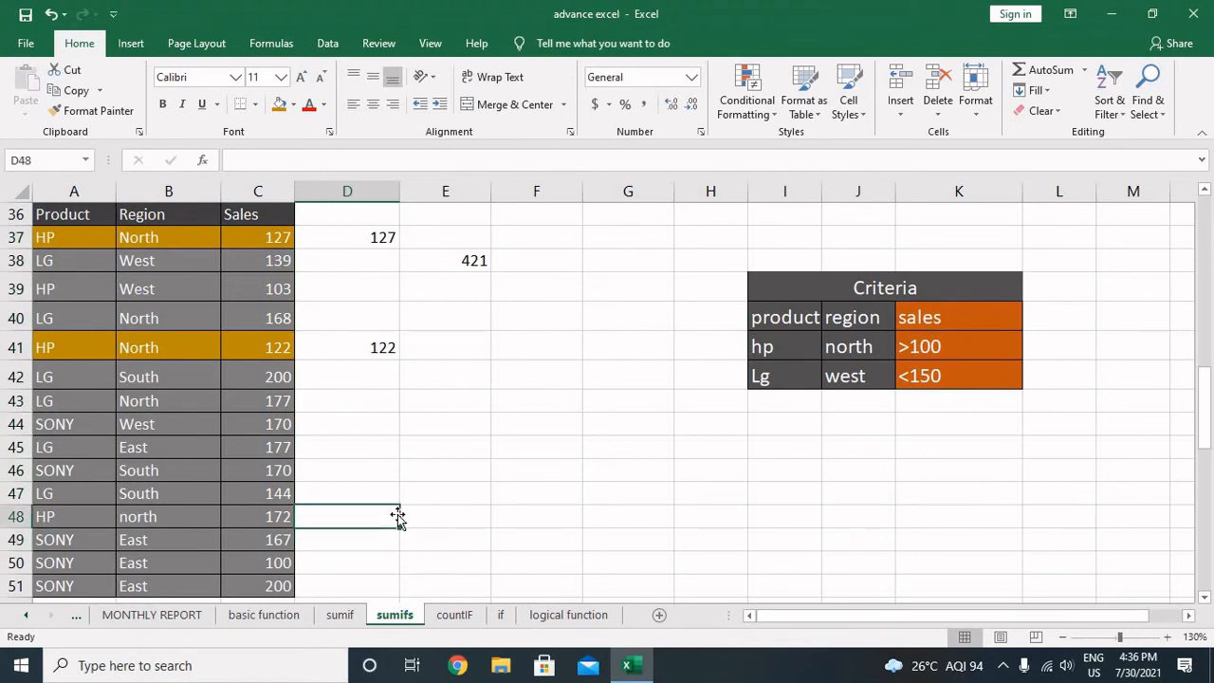
pyautogui.write('172')
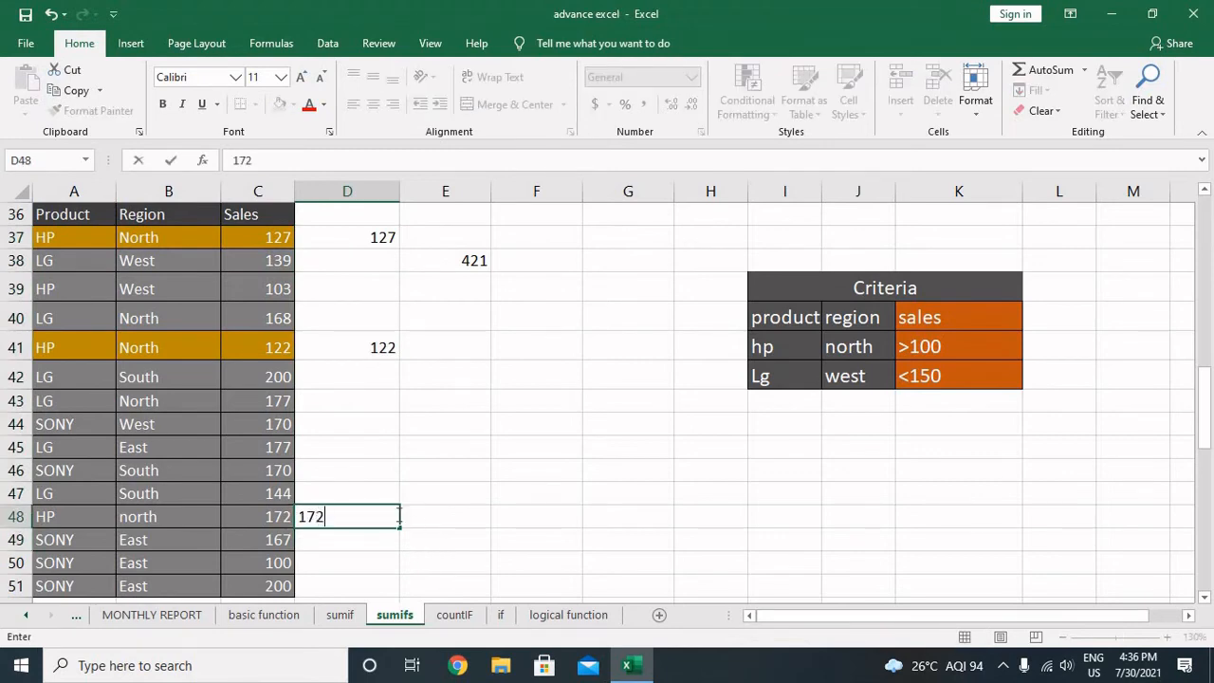
pyautogui.press('Return')
# Check the sum of D37:D48 against the SUMIFS result, and clear the manually entered values from that range
pyautogui.click(361, 513)
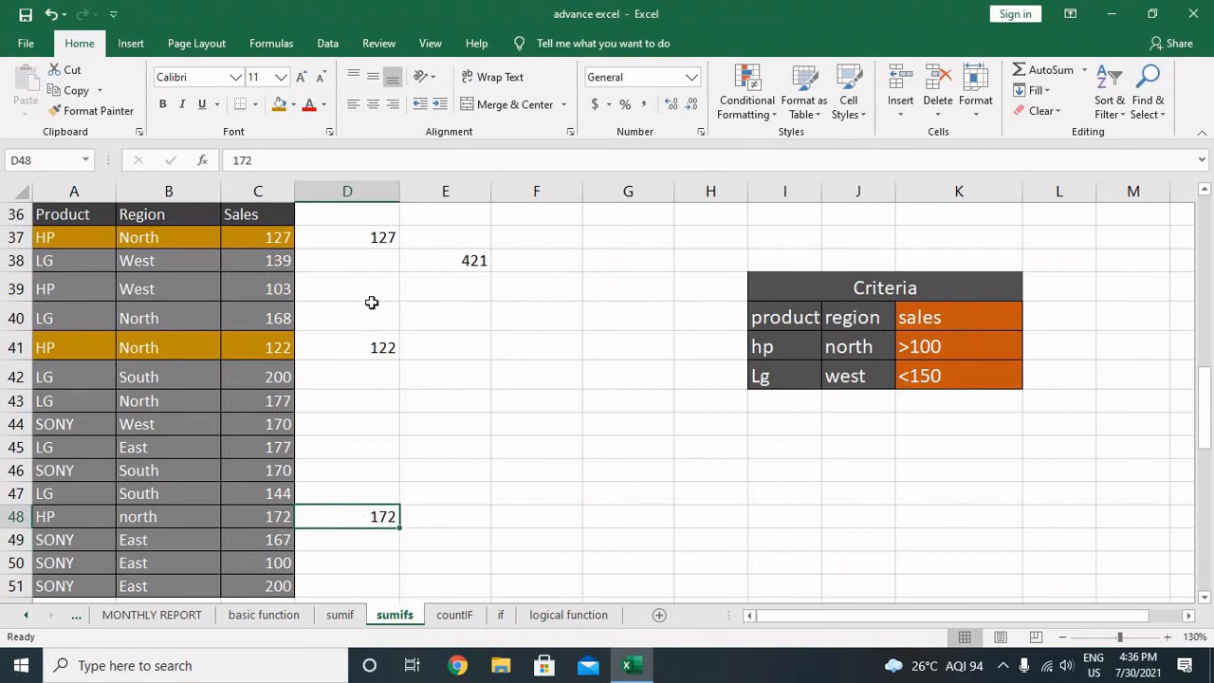
pyautogui.keyDown('shift'); pyautogui.click(384, 239); pyautogui.keyUp('shift')
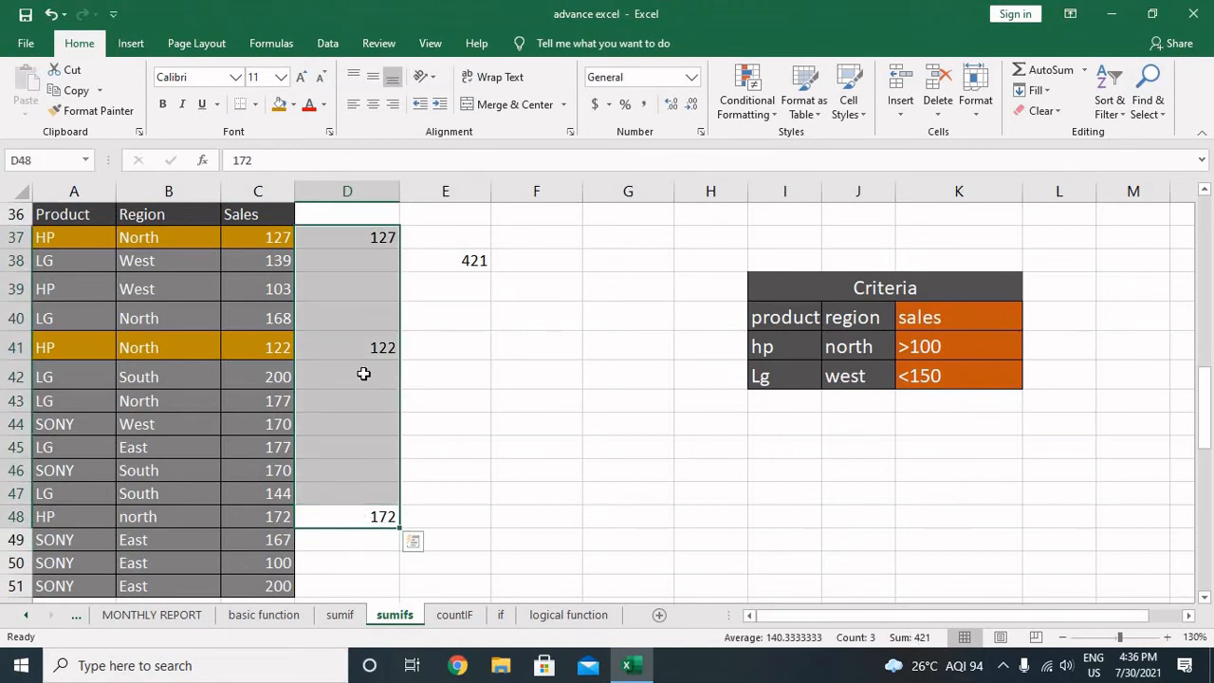
pyautogui.press('Delete')
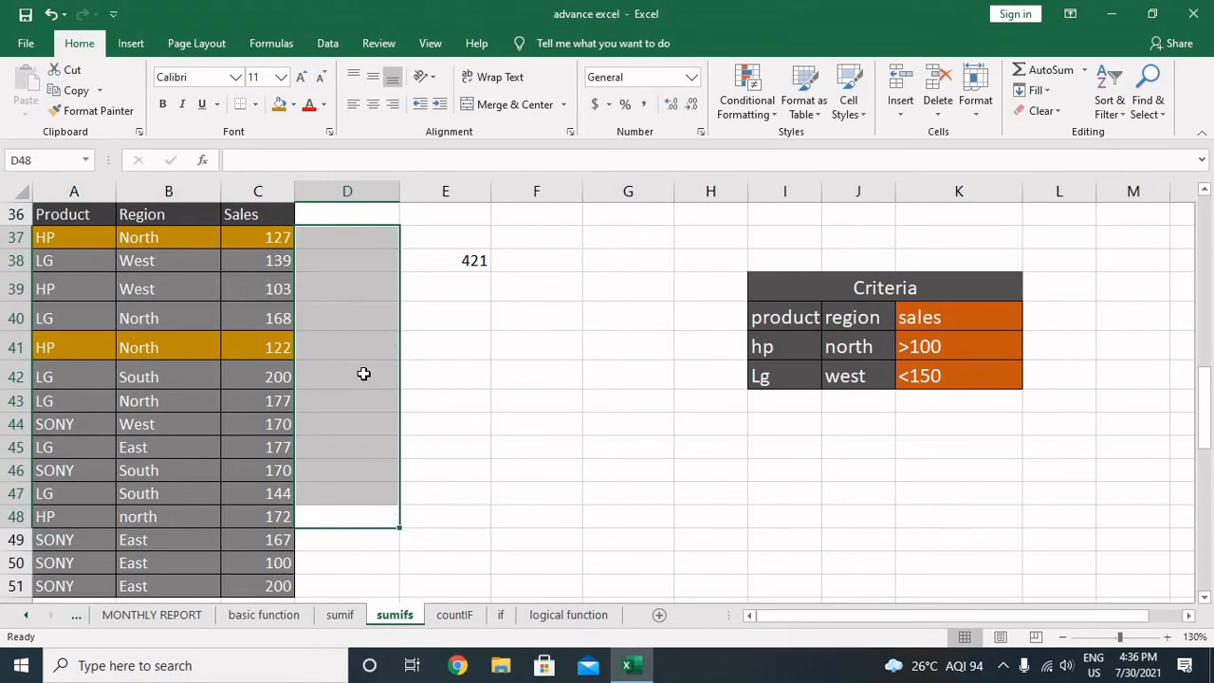
pyautogui.click(652, 442)
# Examine the wildcard name, state and quantity criteria beside the first table and compare them with the names in column A
pyautogui.scroll(10, 636, 422)
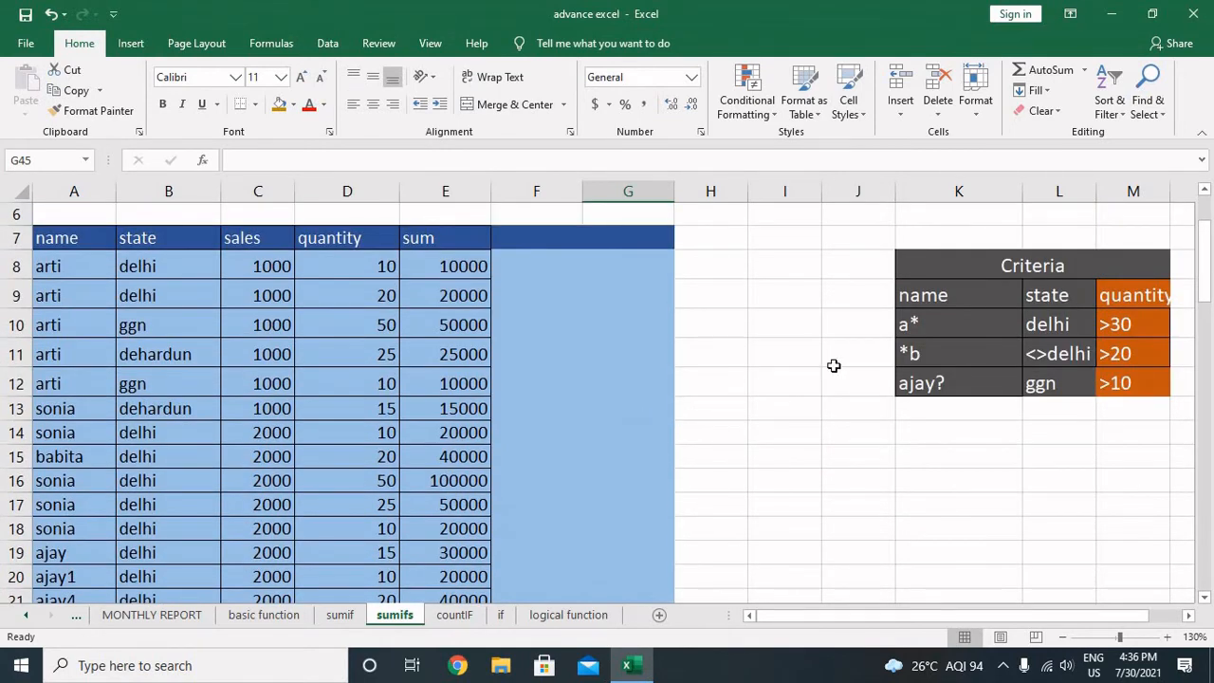
pyautogui.click(949, 334)
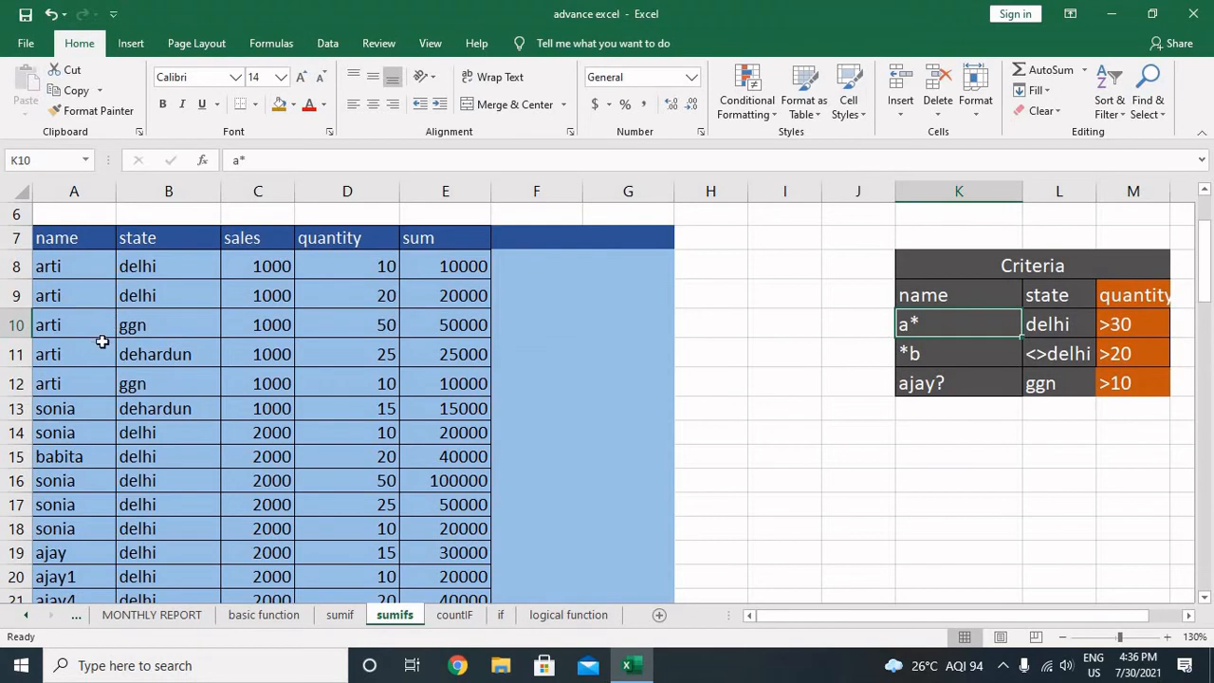
pyautogui.scroll(-3, 101, 367)
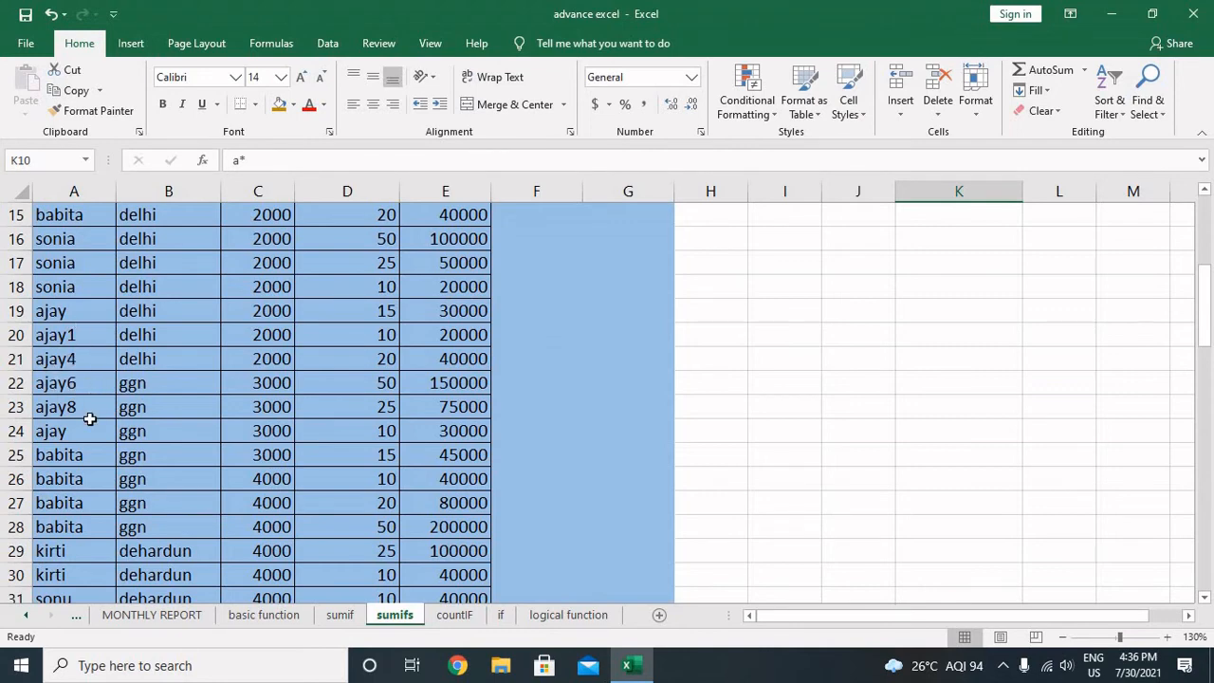
pyautogui.scroll(1, 99, 427)
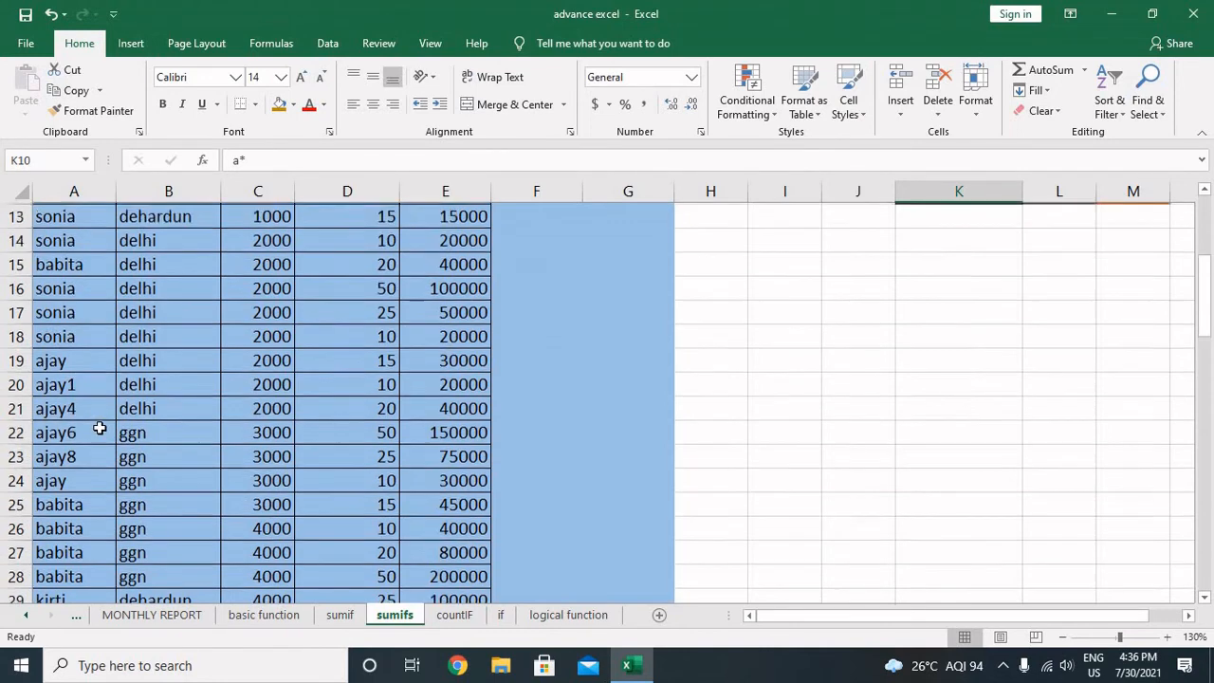
pyautogui.scroll(2, 99, 429)
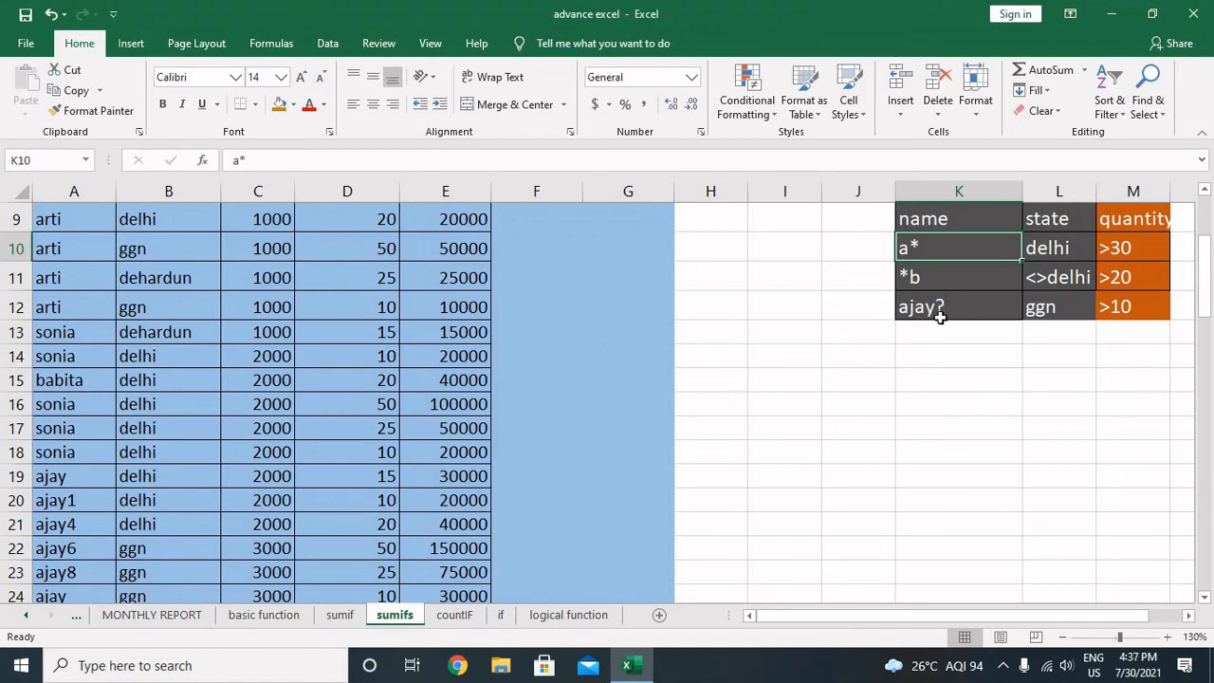
pyautogui.moveTo(944, 313); pyautogui.dragTo(1063, 308)
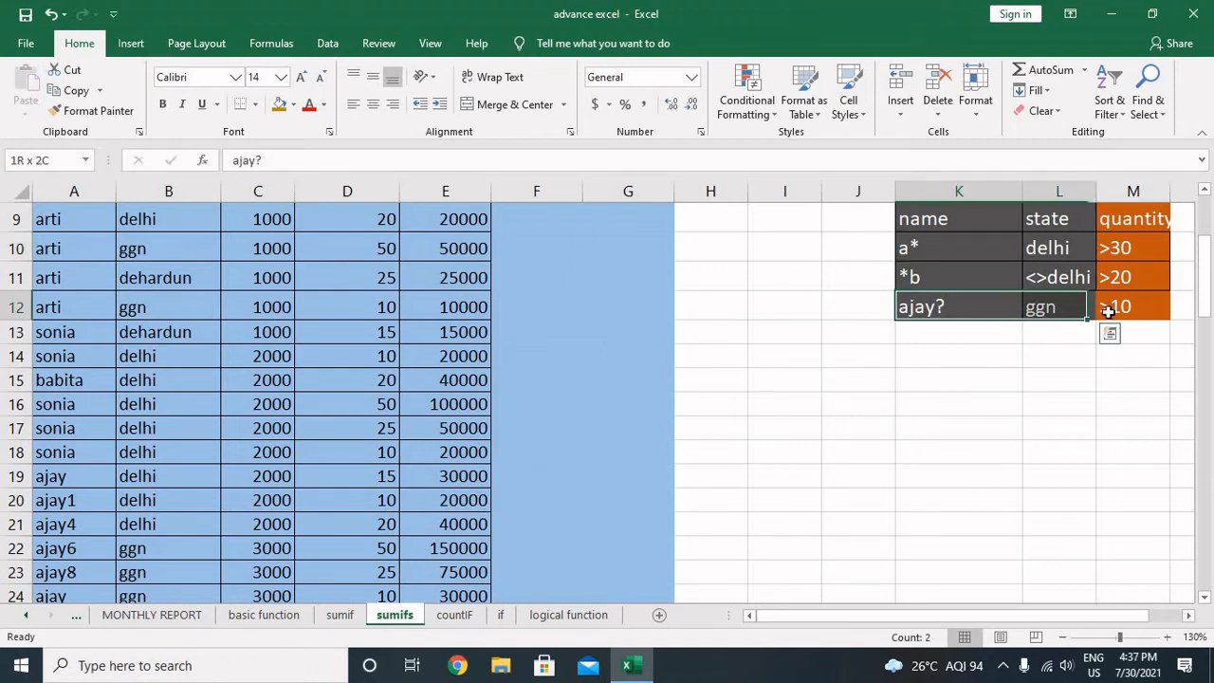
pyautogui.doubleClick(781, 335)
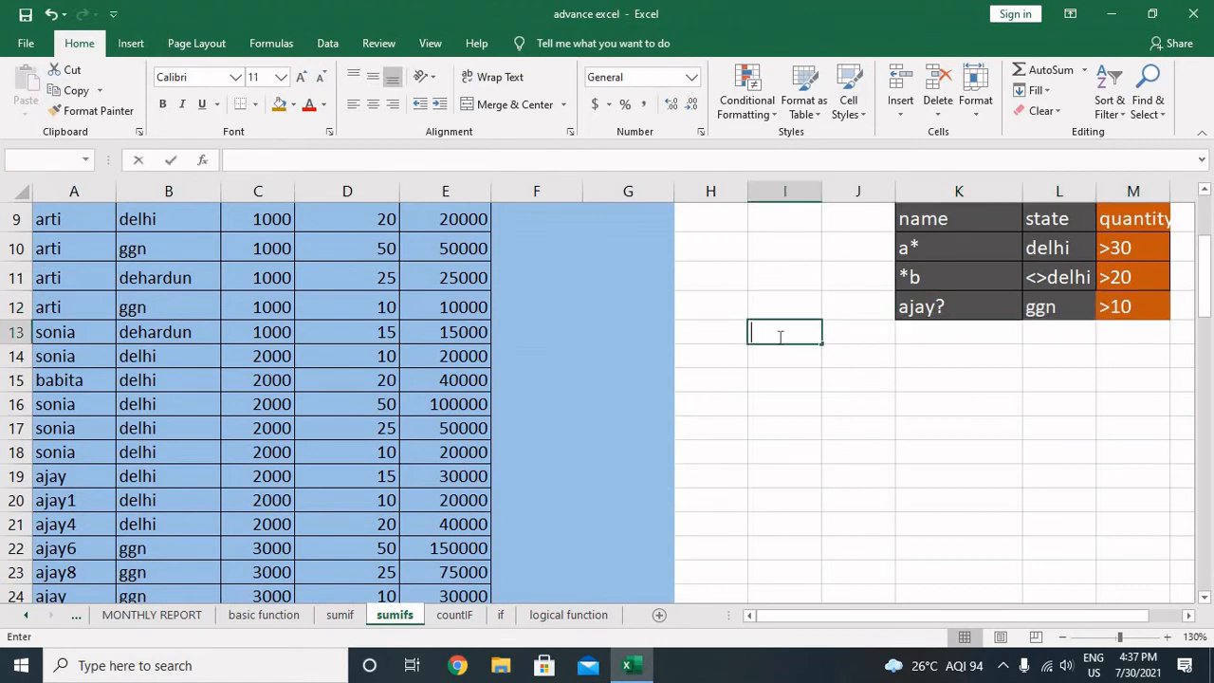
pyautogui.click(735, 252)
pyautogui.scroll(1, 645, 285)
pyautogui.click(568, 286)
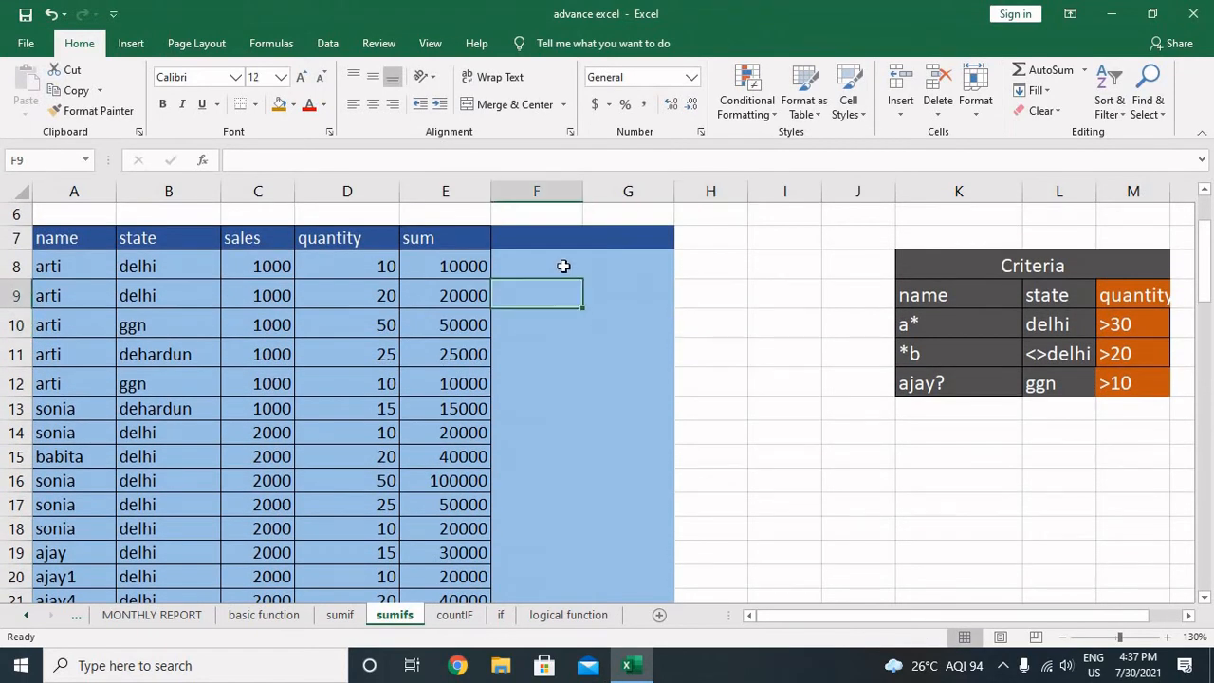
# Start a SUMIFS formula in H12 with E7:E33 as the sum range
pyautogui.click(727, 384)
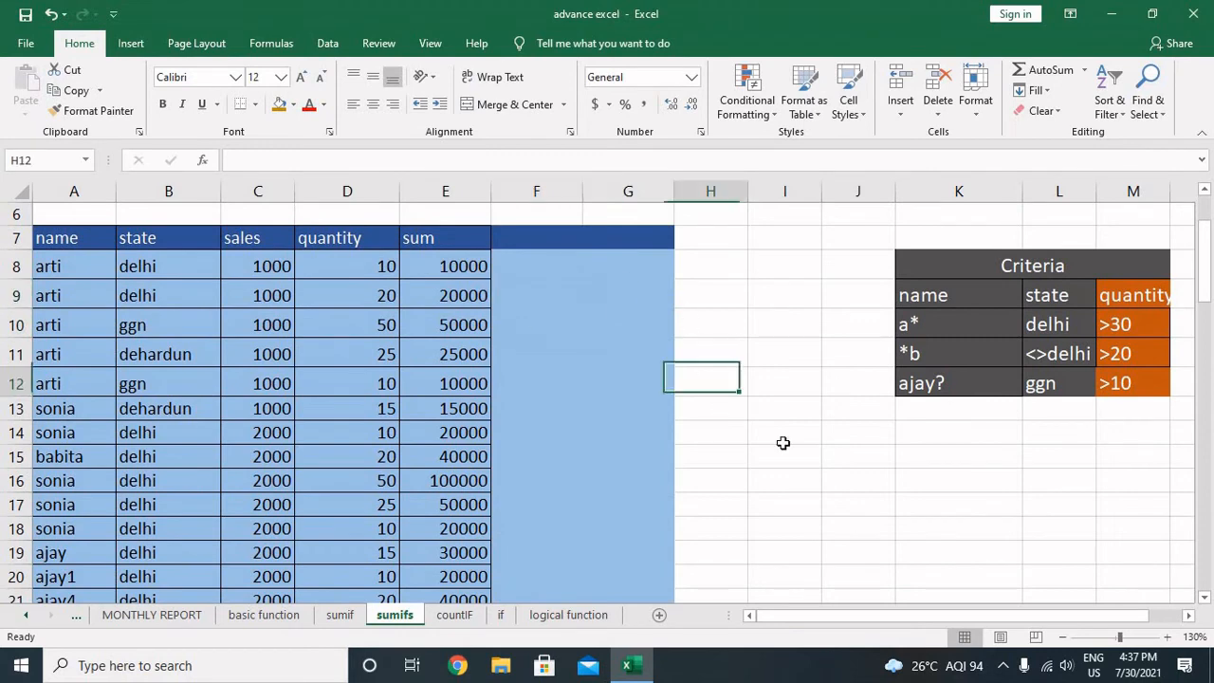
pyautogui.write('=sumifs(')
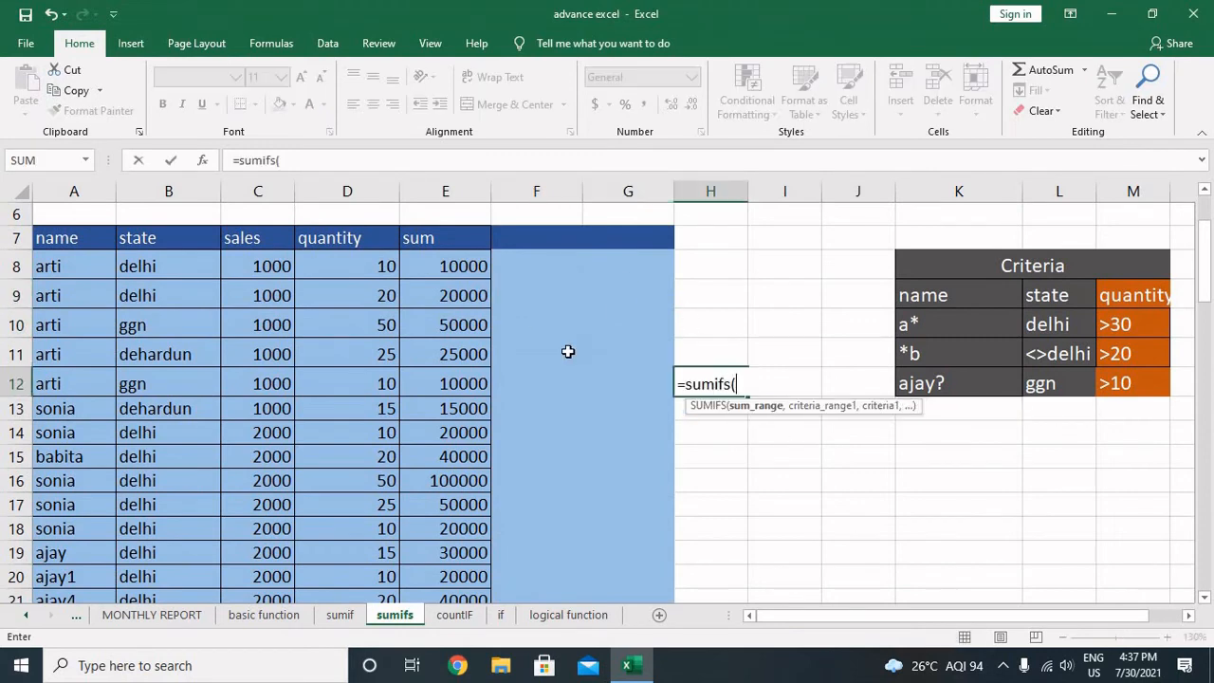
pyautogui.click(418, 262)
pyautogui.click(427, 235)
pyautogui.hotkey('ctrl', 'shift', 'Down')
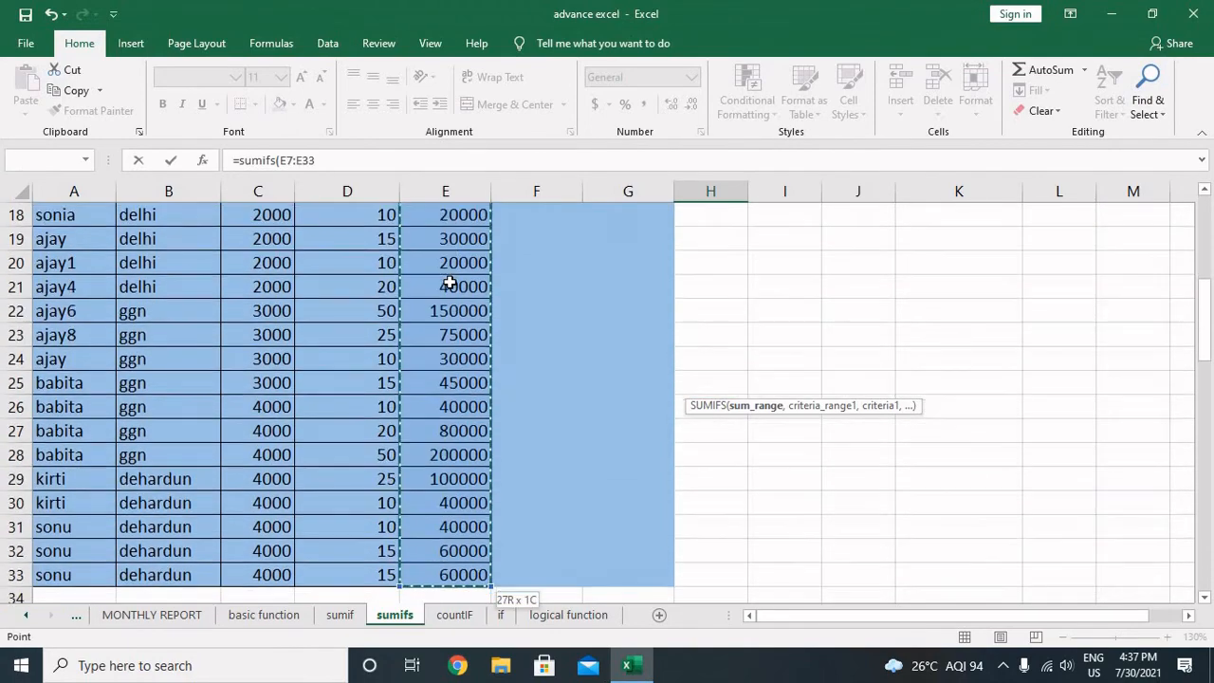
pyautogui.scroll(5, 450, 283)
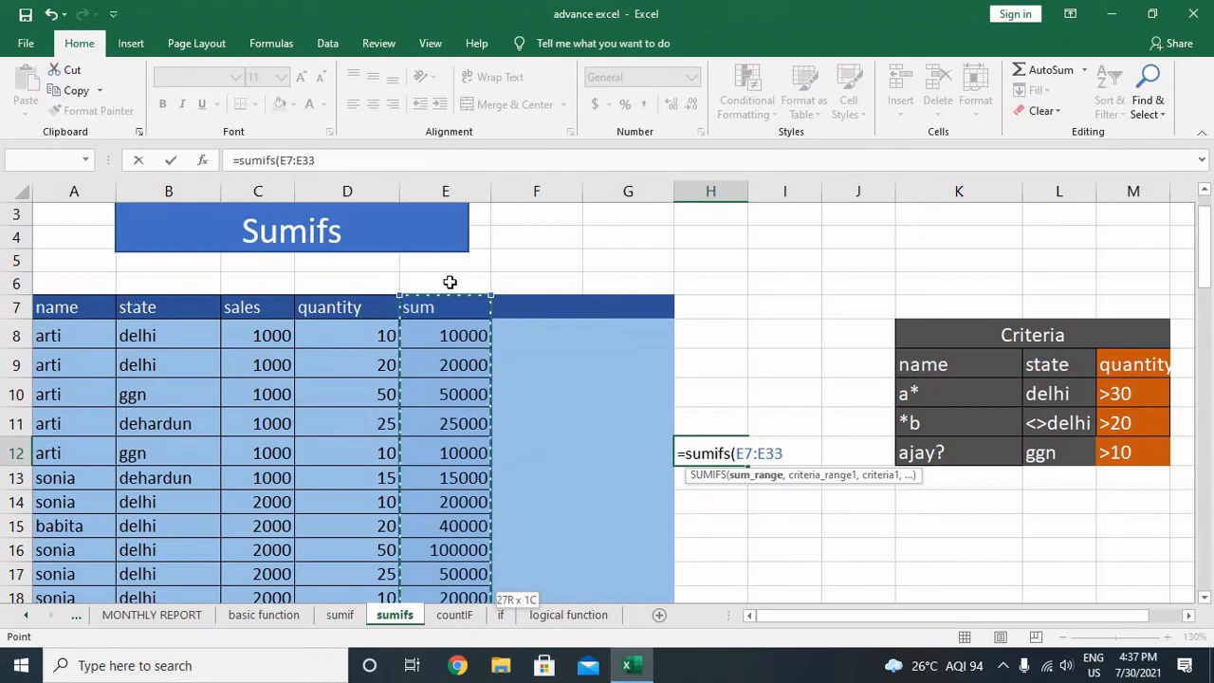
pyautogui.write(',')
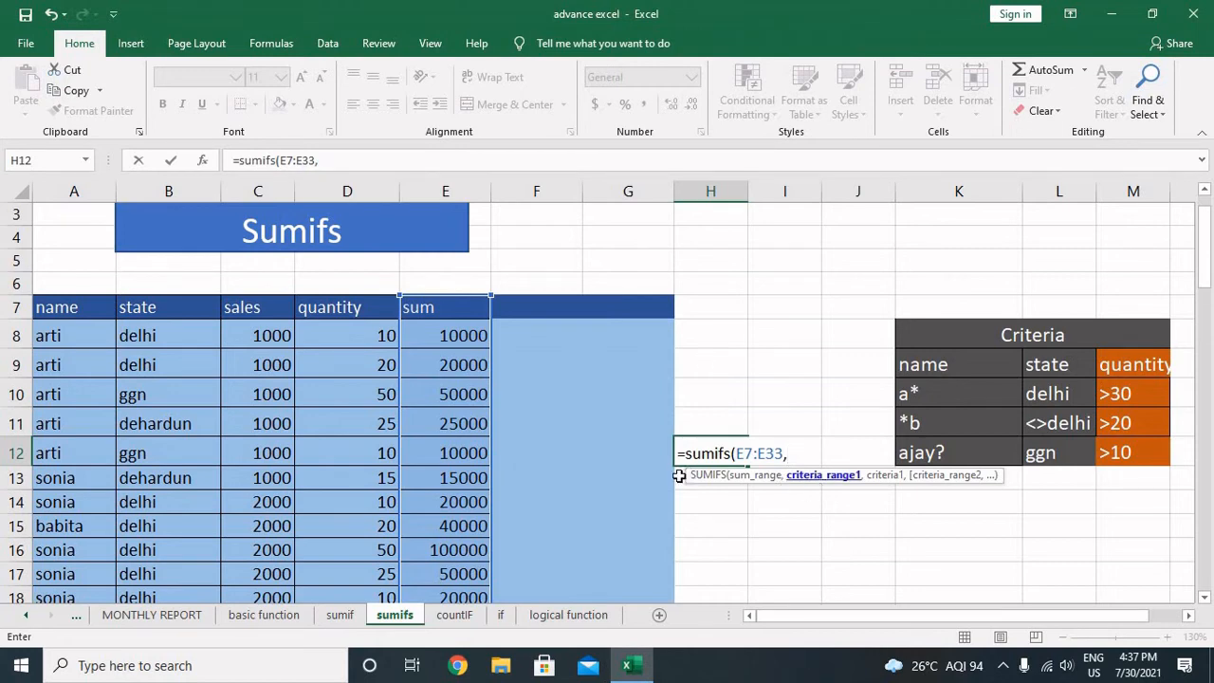
# Add the name column A7:A33 as the first criteria range, with the question-mark wildcard name from K12 as quoted text criterion
pyautogui.click(78, 320)
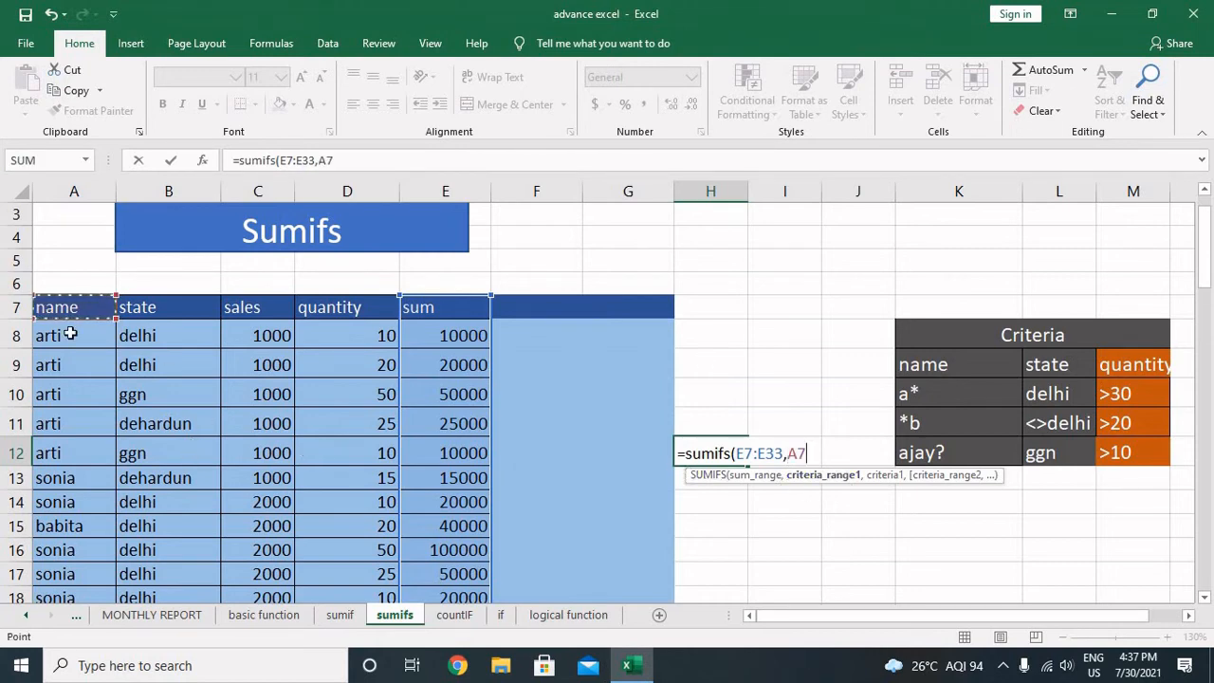
pyautogui.hotkey('ctrl', 'shift', 'Down')
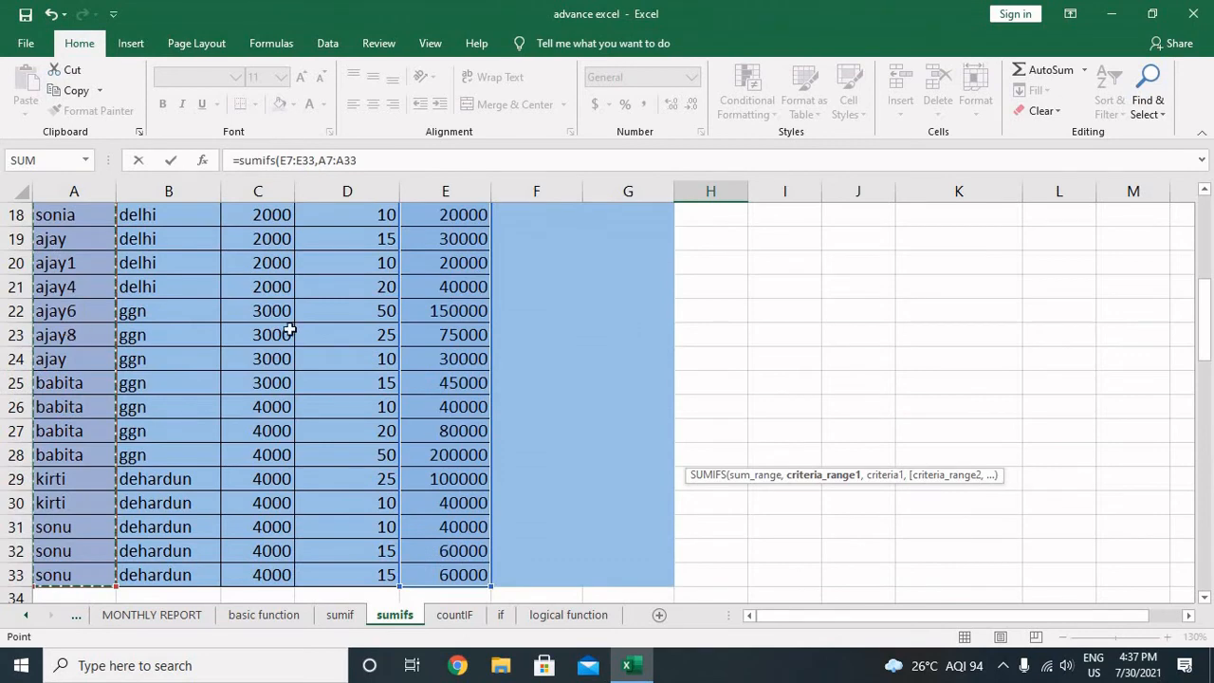
pyautogui.scroll(5, 323, 328)
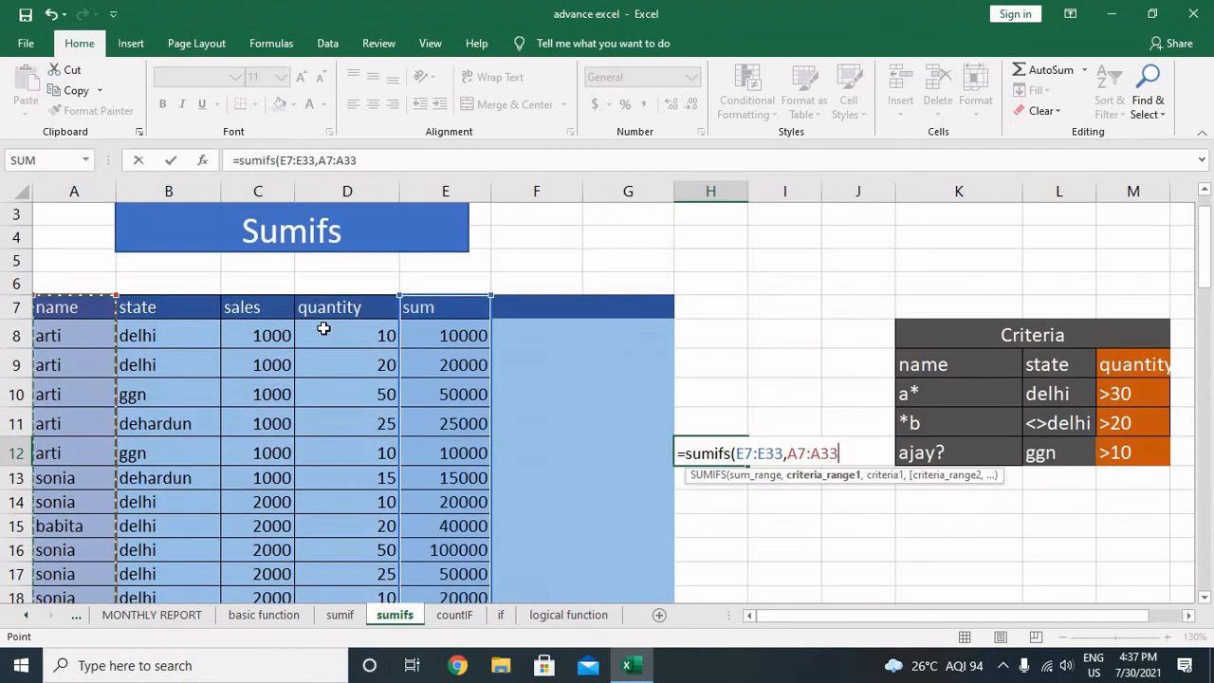
pyautogui.write(',')
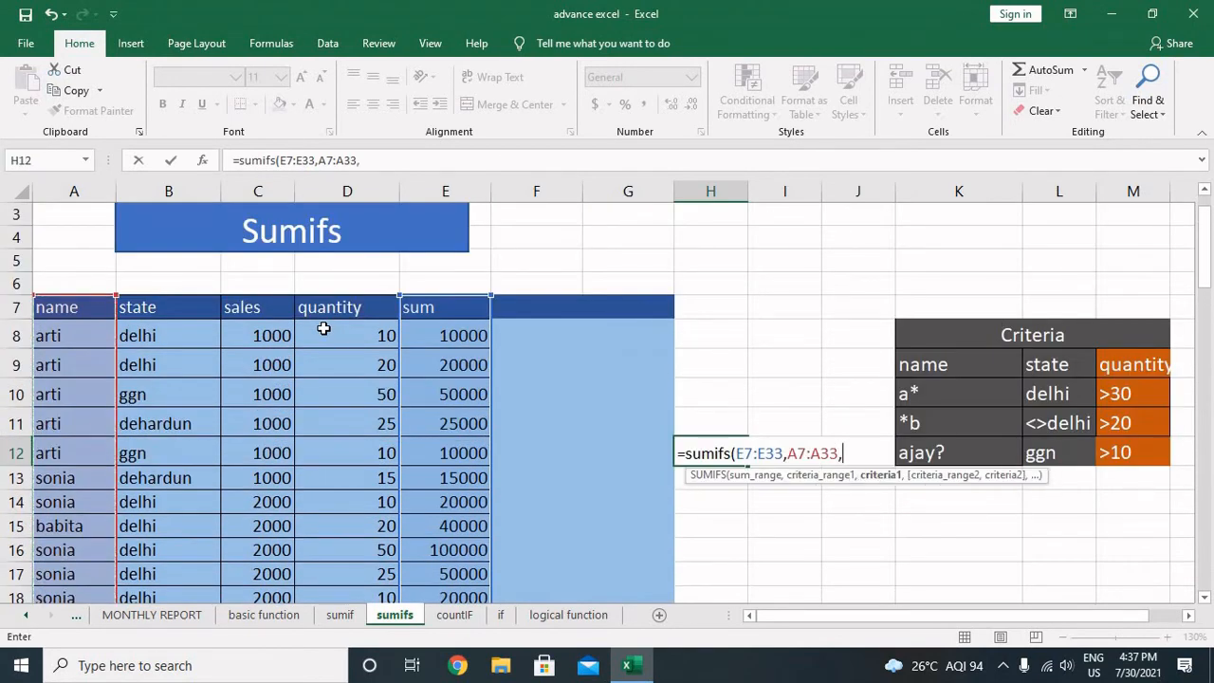
pyautogui.write('"ajay?",')
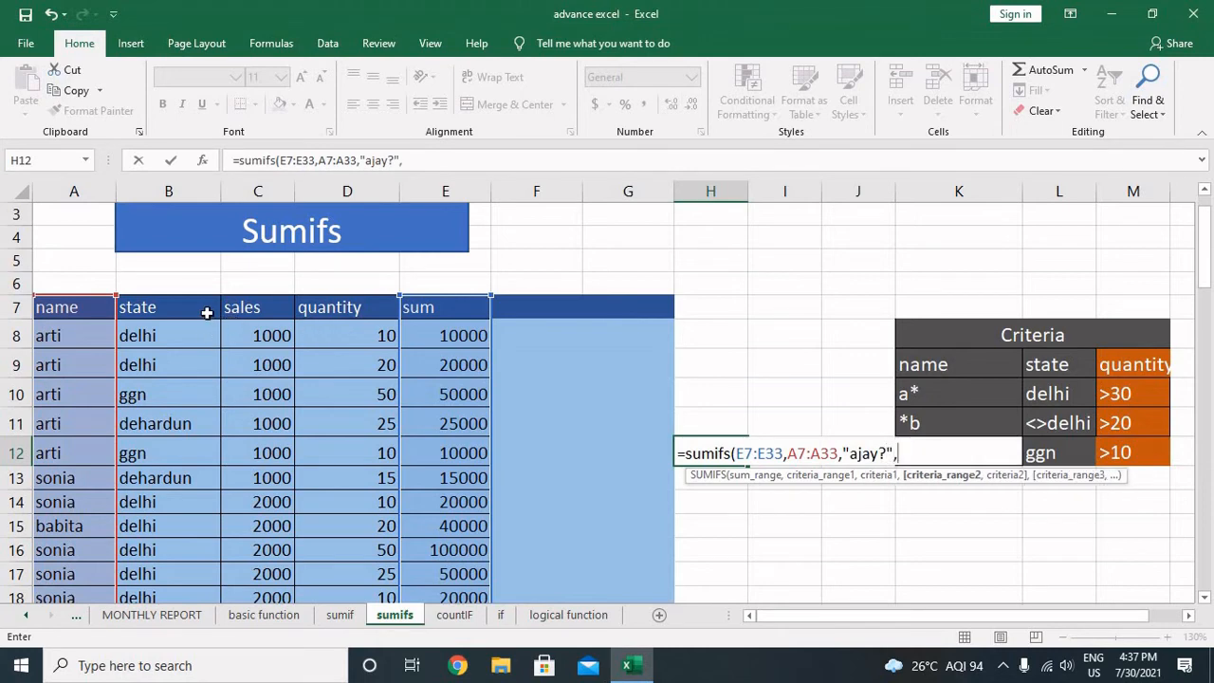
# Add the state column B7:B33 as the second criteria range with the criterion "ggn"
pyautogui.moveTo(206, 313); pyautogui.dragTo(228, 334)
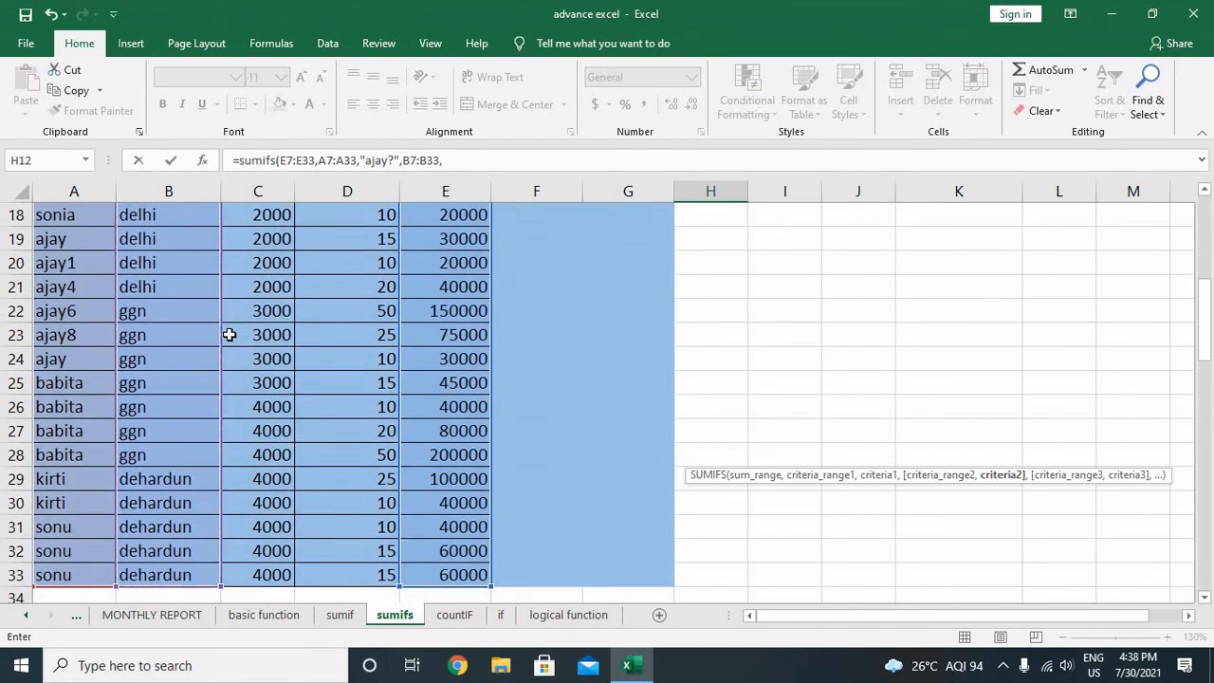
pyautogui.scroll(5, 229, 334)
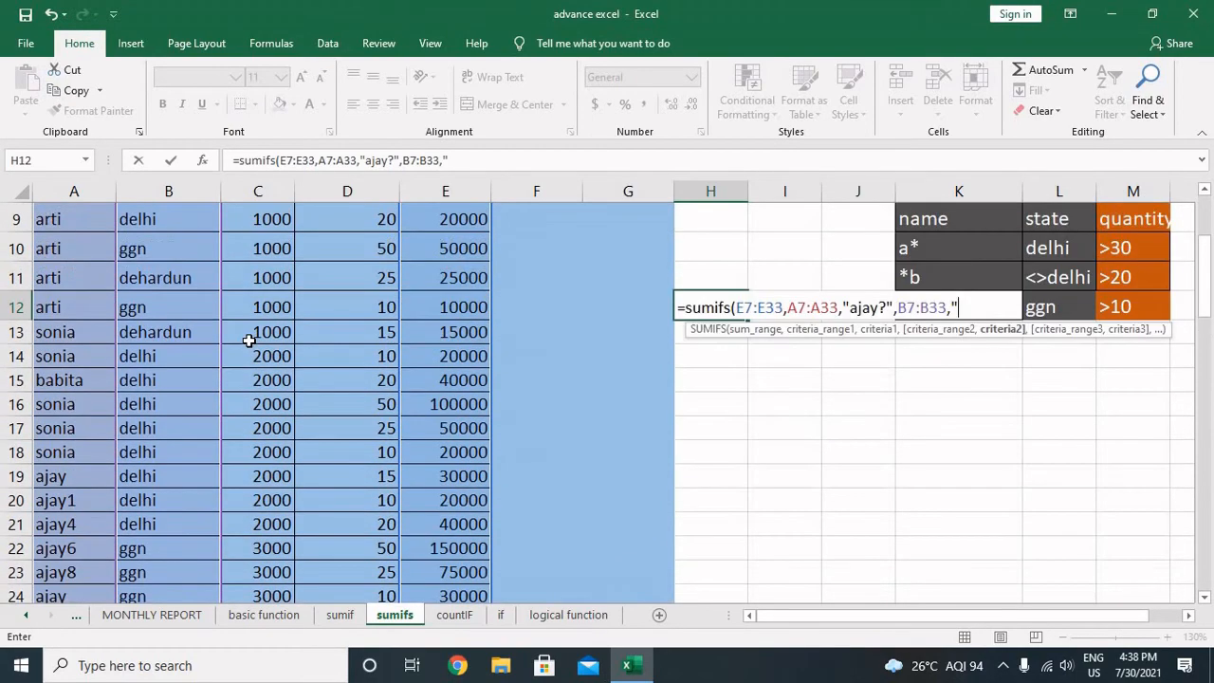
pyautogui.write('ggn')
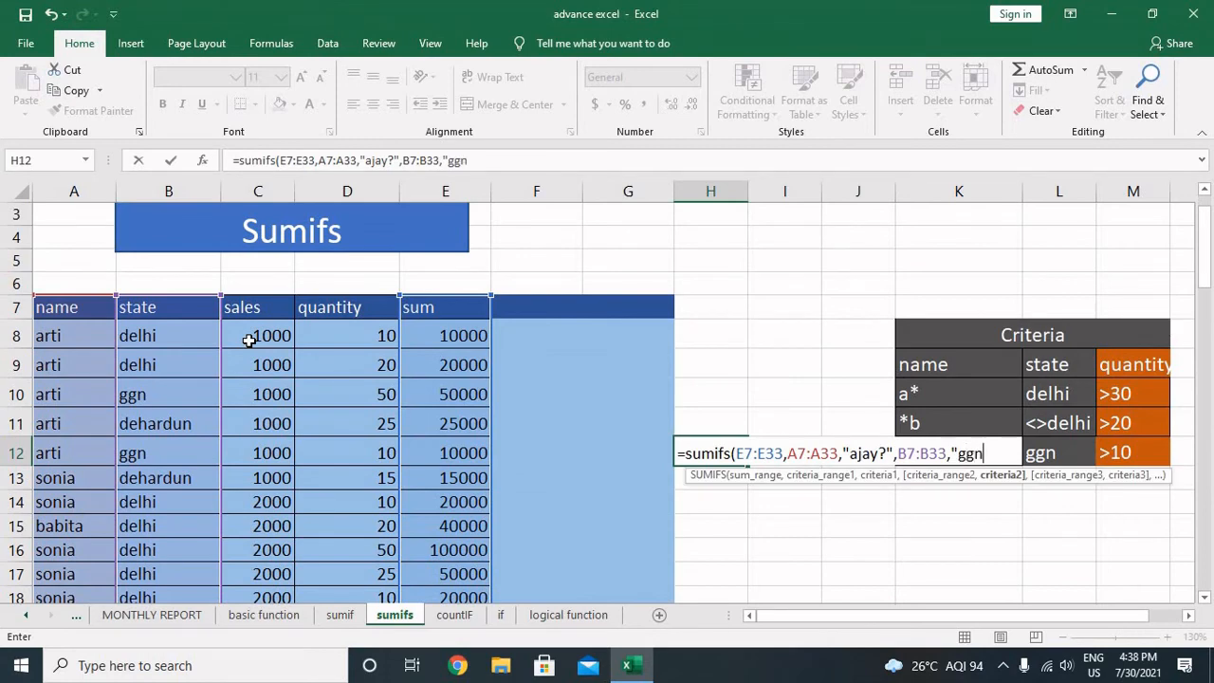
pyautogui.write('",')
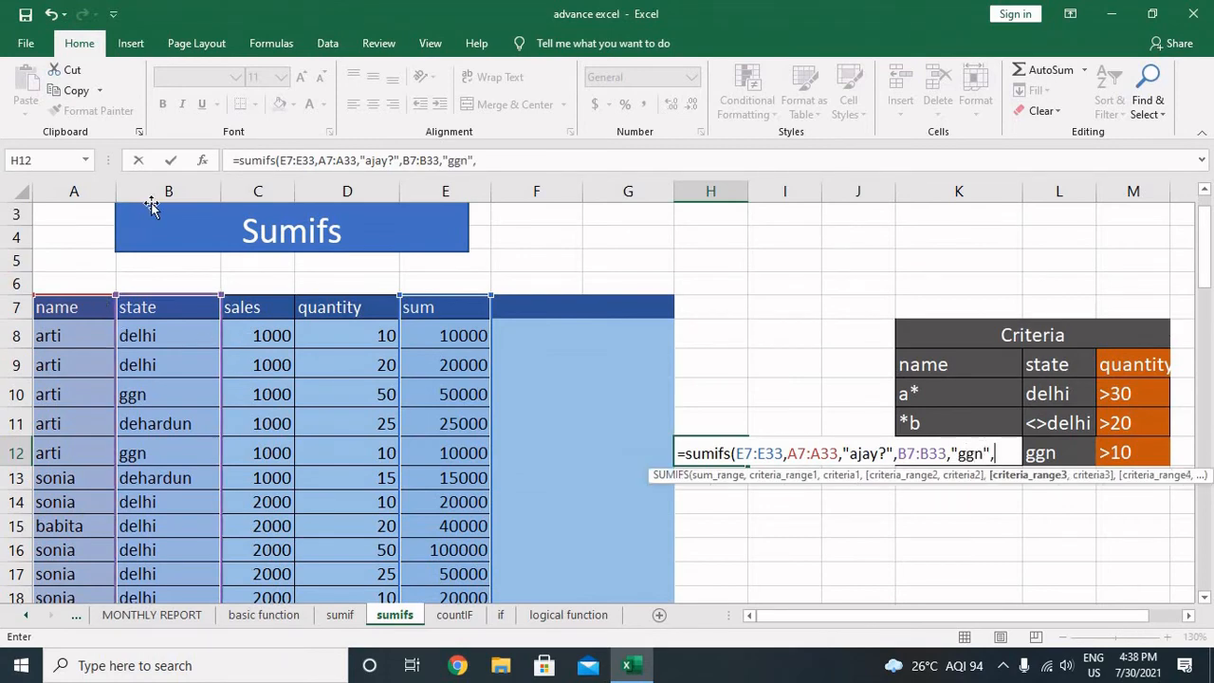
# Add the quantity column D7:D33 with the criterion ">10" and complete the SUMIFS formula in H12
pyautogui.click(368, 308)
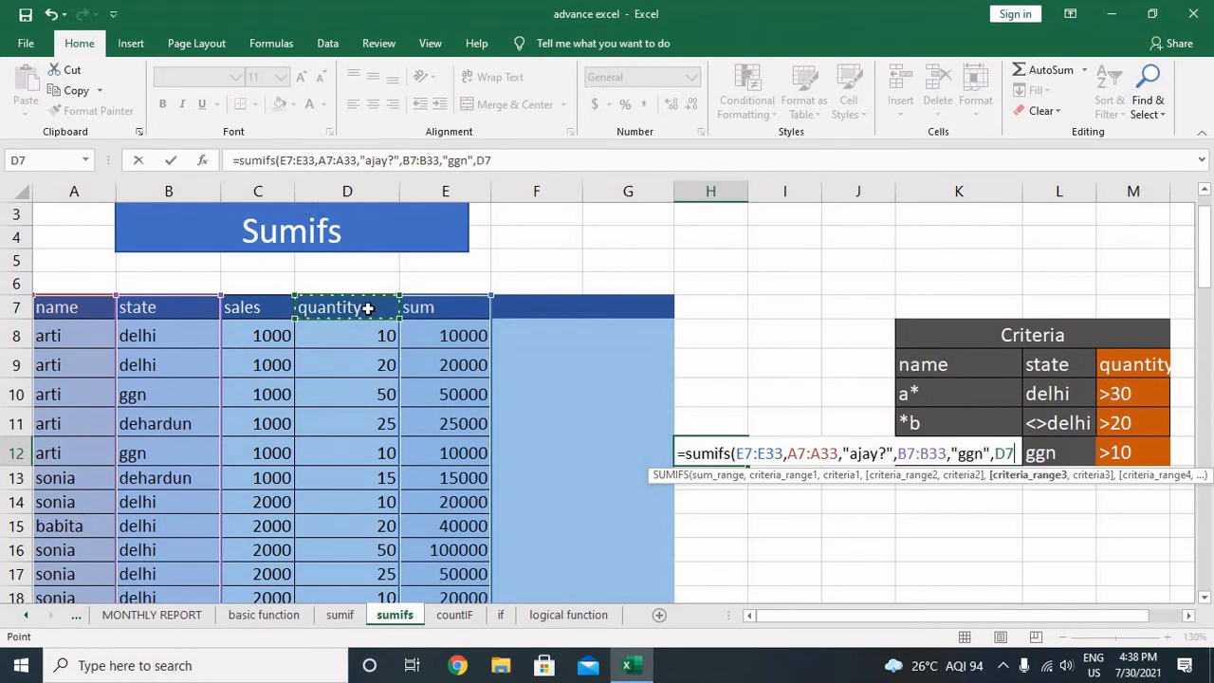
pyautogui.hotkey('ctrl', 'shift', 'Down')
pyautogui.write(',">')
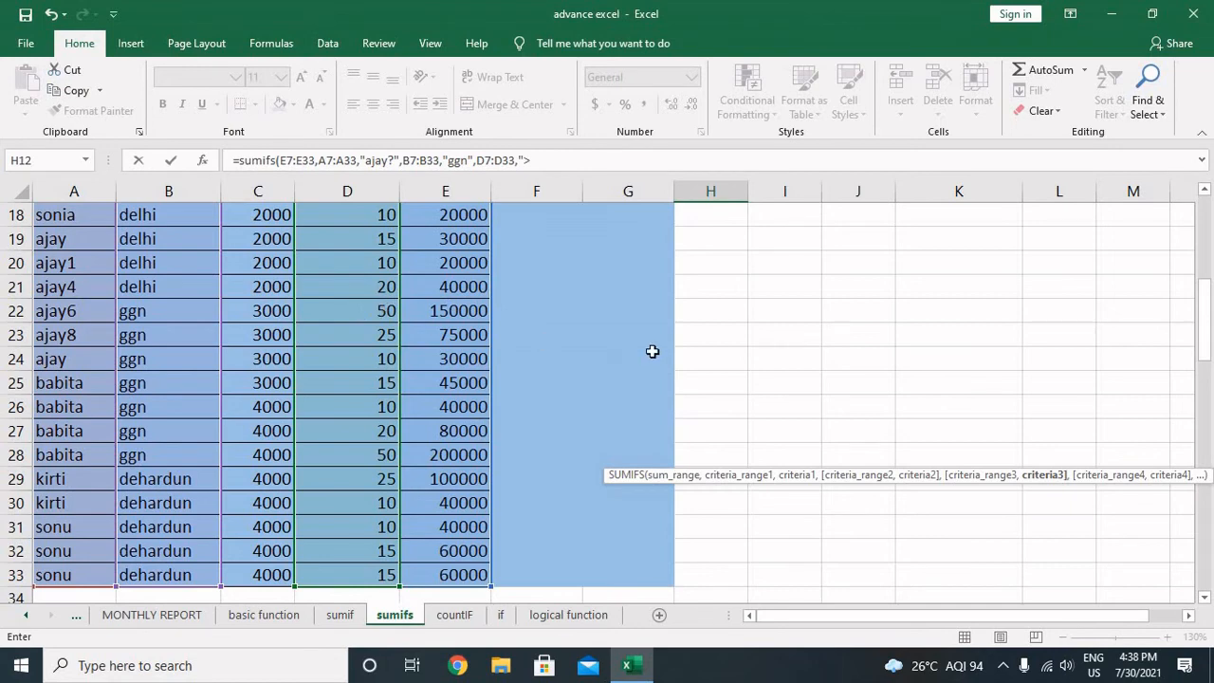
pyautogui.scroll(4, 651, 359)
pyautogui.write('">1 ')
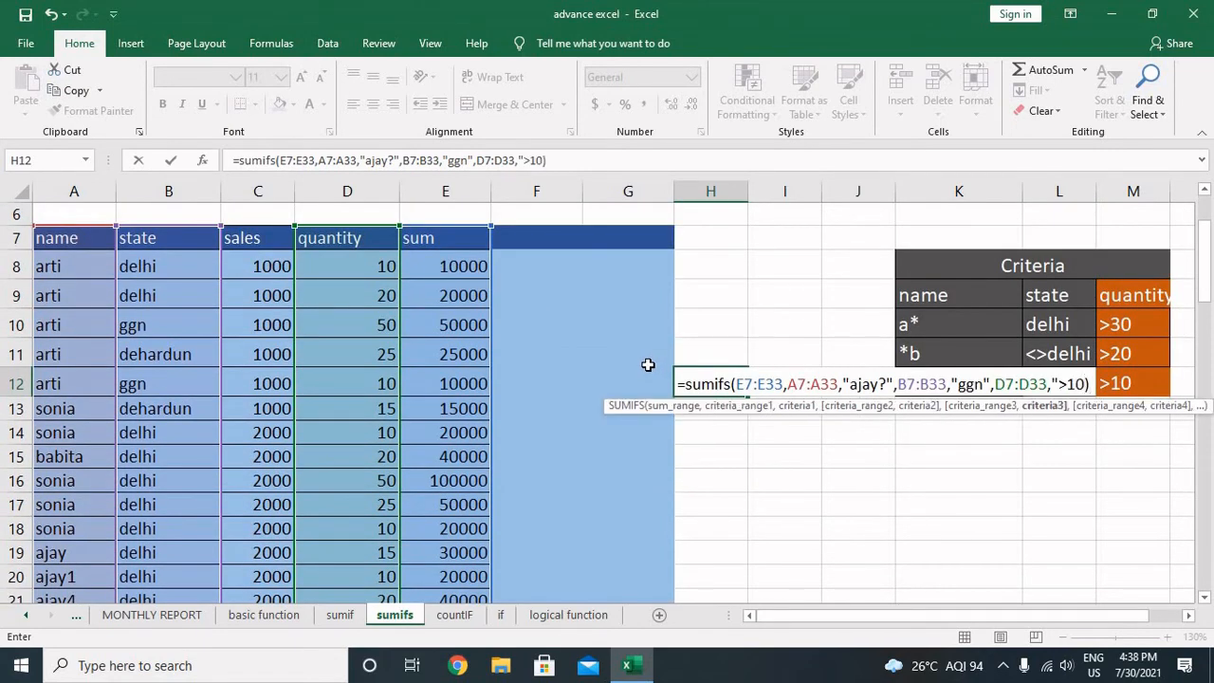
pyautogui.write('")')
pyautogui.hotkey('ctrl', 'Return')
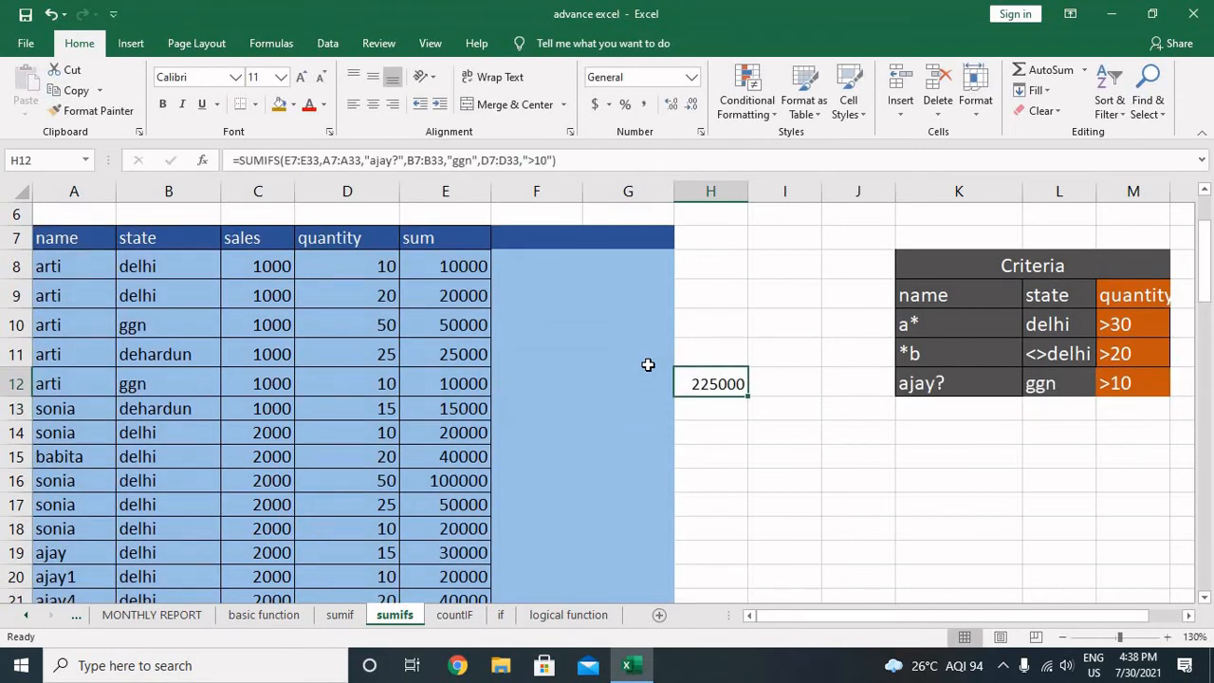
# Add filters to the header row of the data table A7:E33
pyautogui.press('Left')
pyautogui.press('Left')
pyautogui.press('Left')
pyautogui.press('Left')
pyautogui.press('Left')
pyautogui.press('Left')
pyautogui.press('Left')
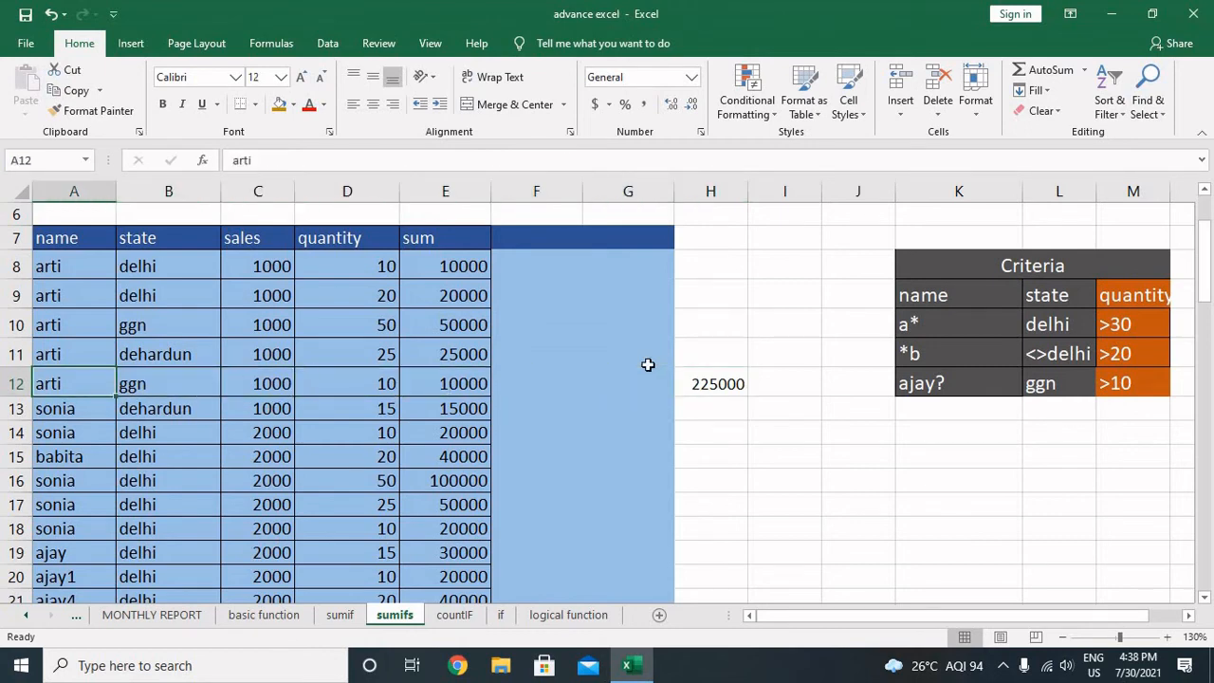
pyautogui.press('Up')
pyautogui.press('Up')
pyautogui.press('Up')
pyautogui.press('Up')
pyautogui.press('Up')
pyautogui.hotkey('ctrl', 'shift', 'Down')
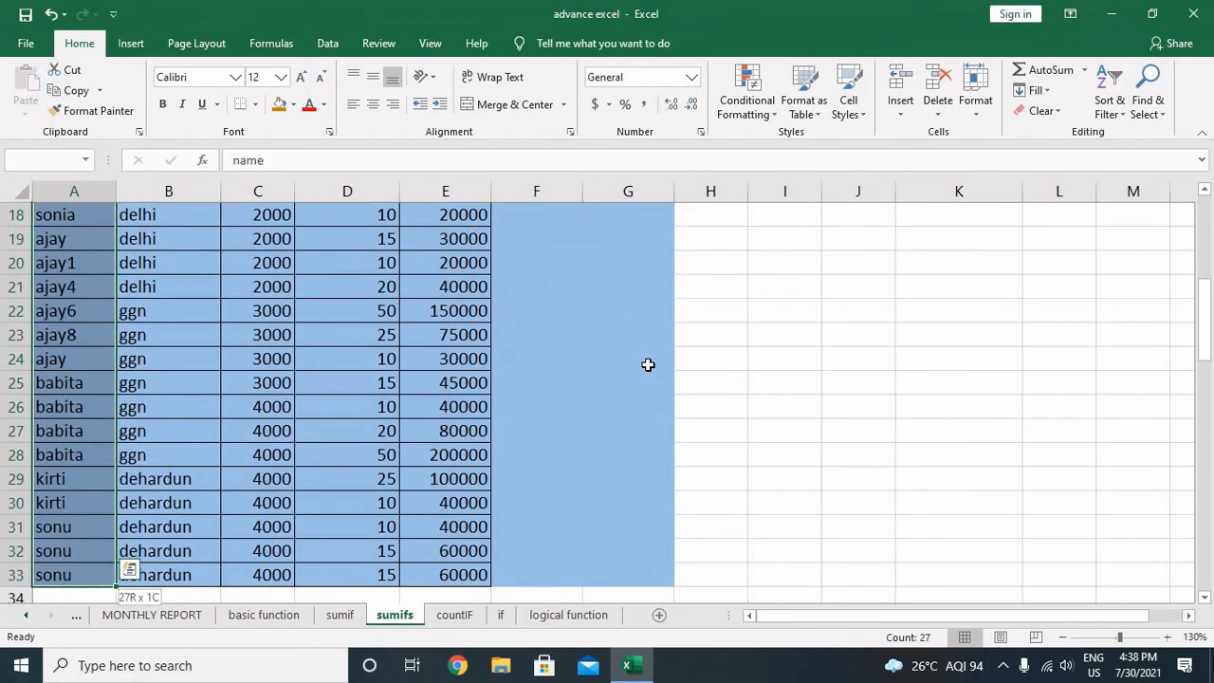
pyautogui.hotkey('ctrl', 'shift', 'Right')
pyautogui.scroll(3, 641, 371)
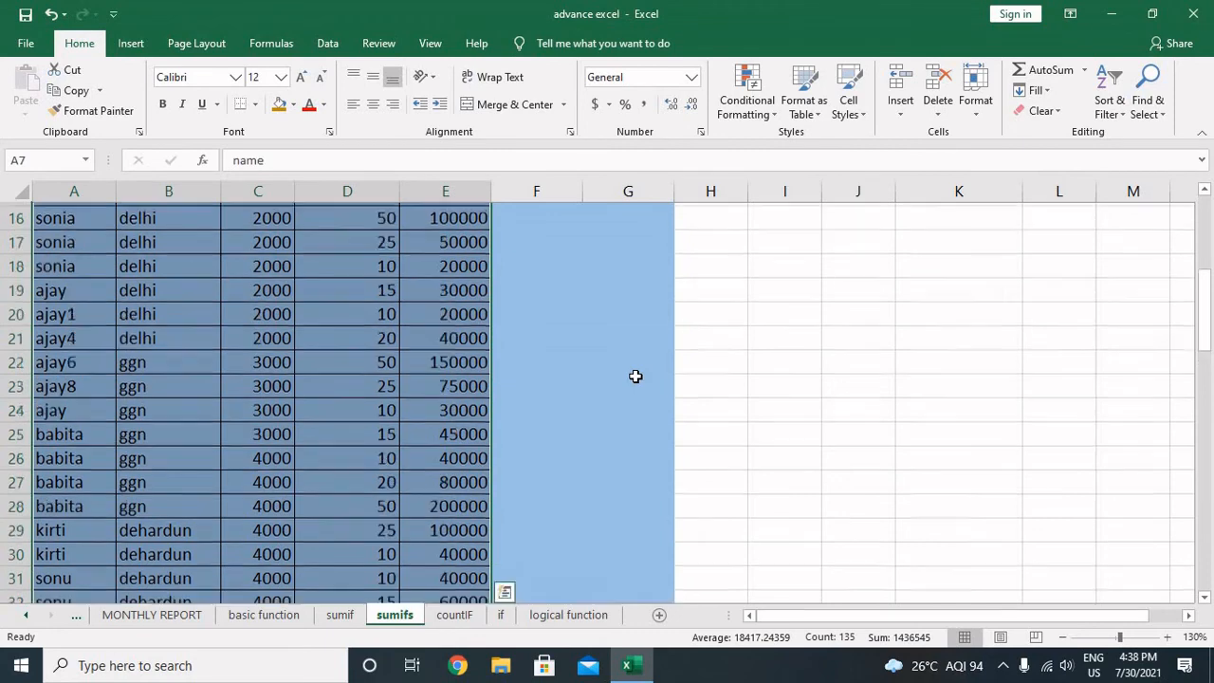
pyautogui.scroll(1, 635, 377)
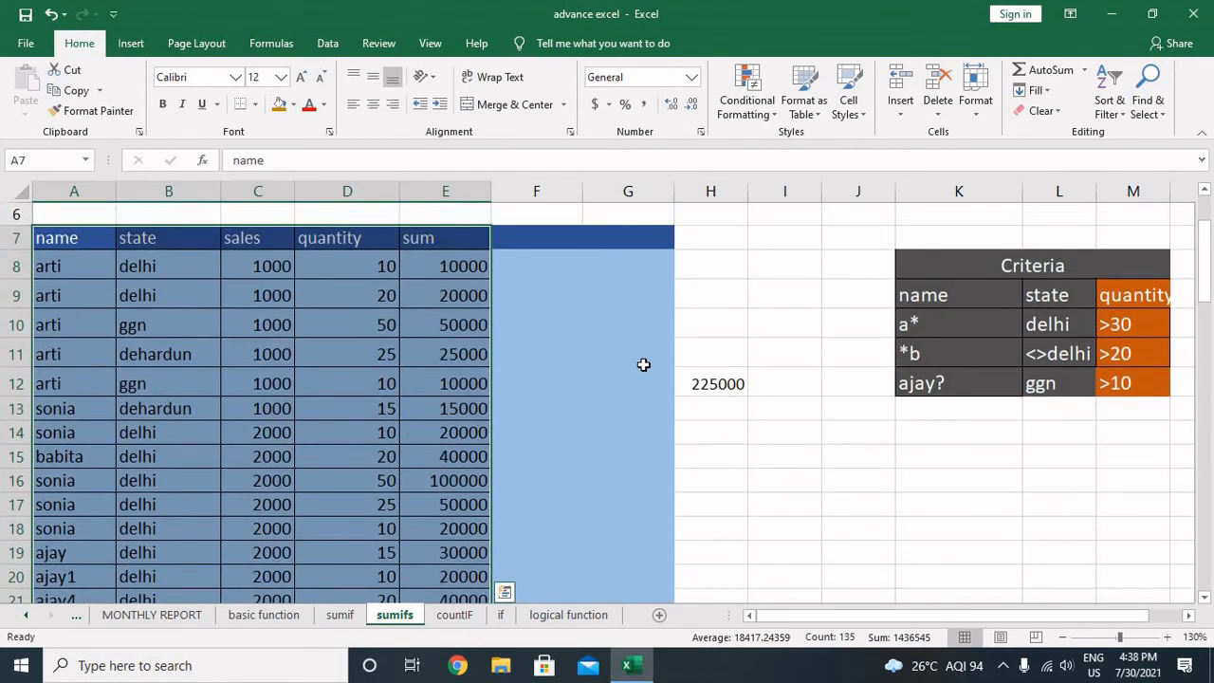
pyautogui.click(1119, 114)
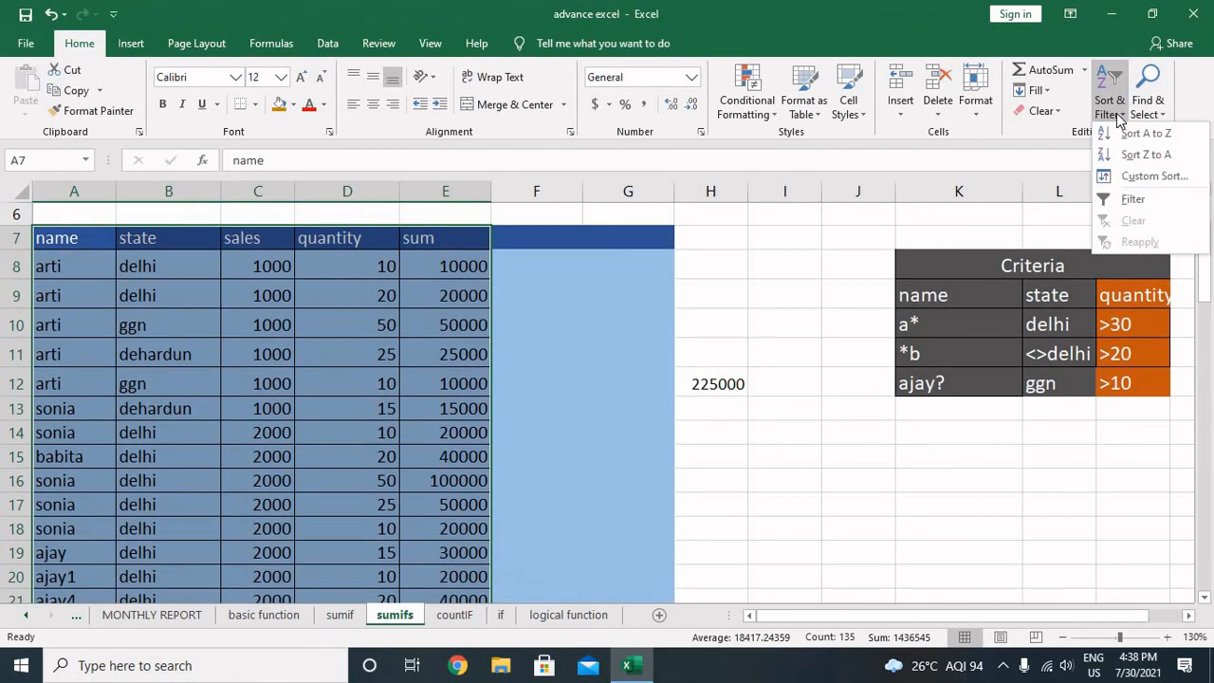
pyautogui.click(1129, 197)
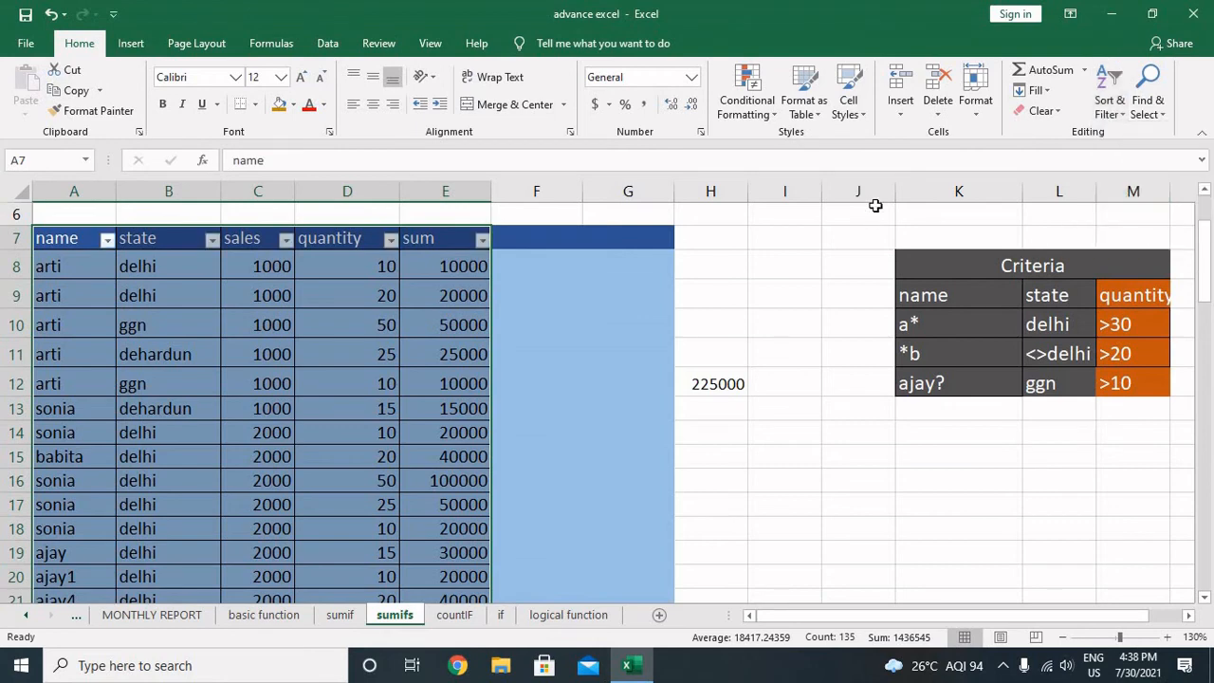
# Filter the name column to the base name used in K12 and its variants ending in 1, 4, 6 and 8
pyautogui.click(106, 241)
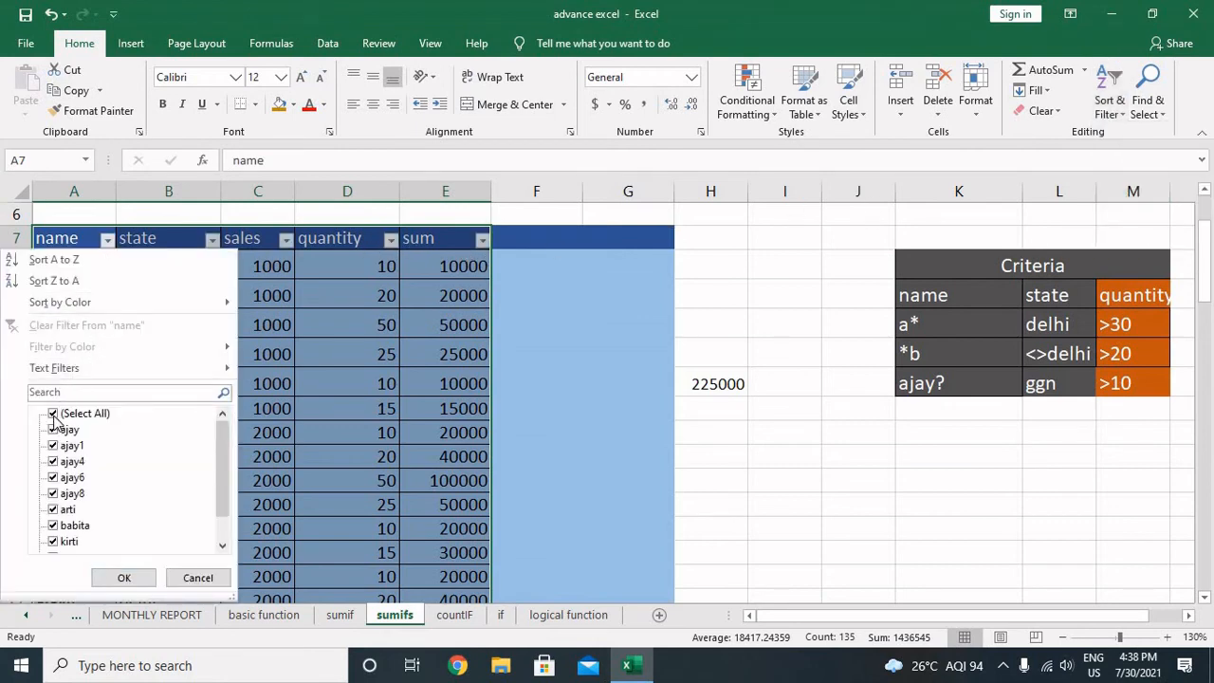
pyautogui.click(54, 415)
pyautogui.click(58, 431)
pyautogui.click(54, 446)
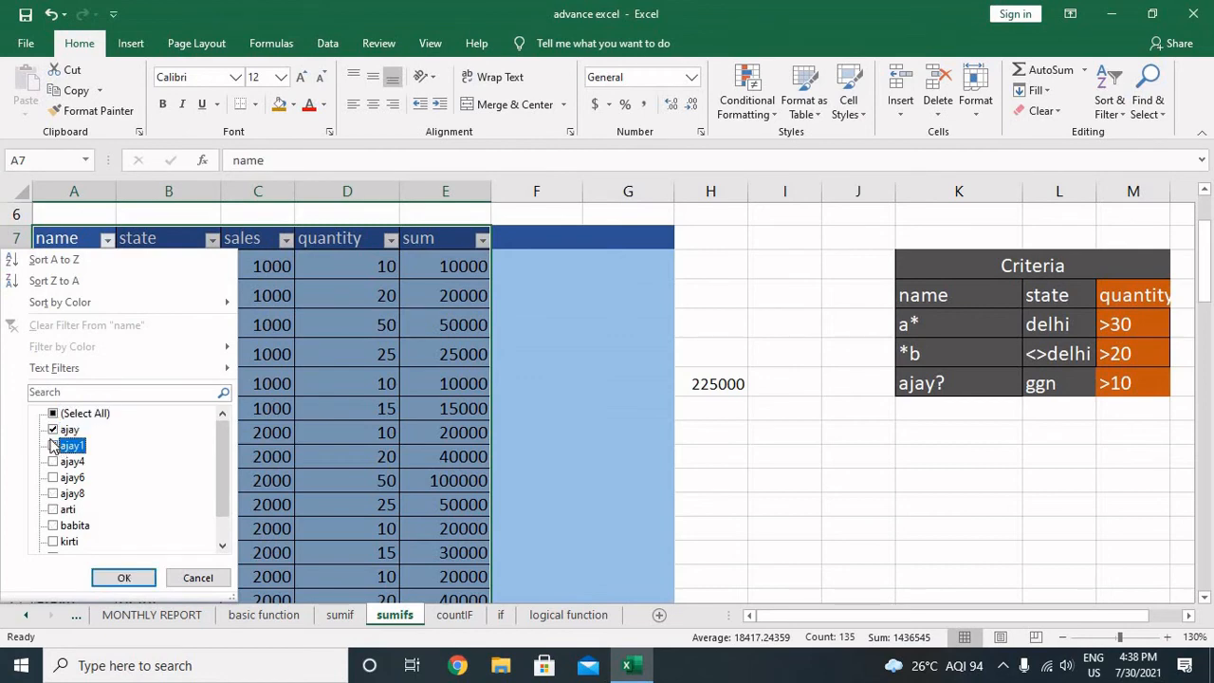
pyautogui.click(54, 479)
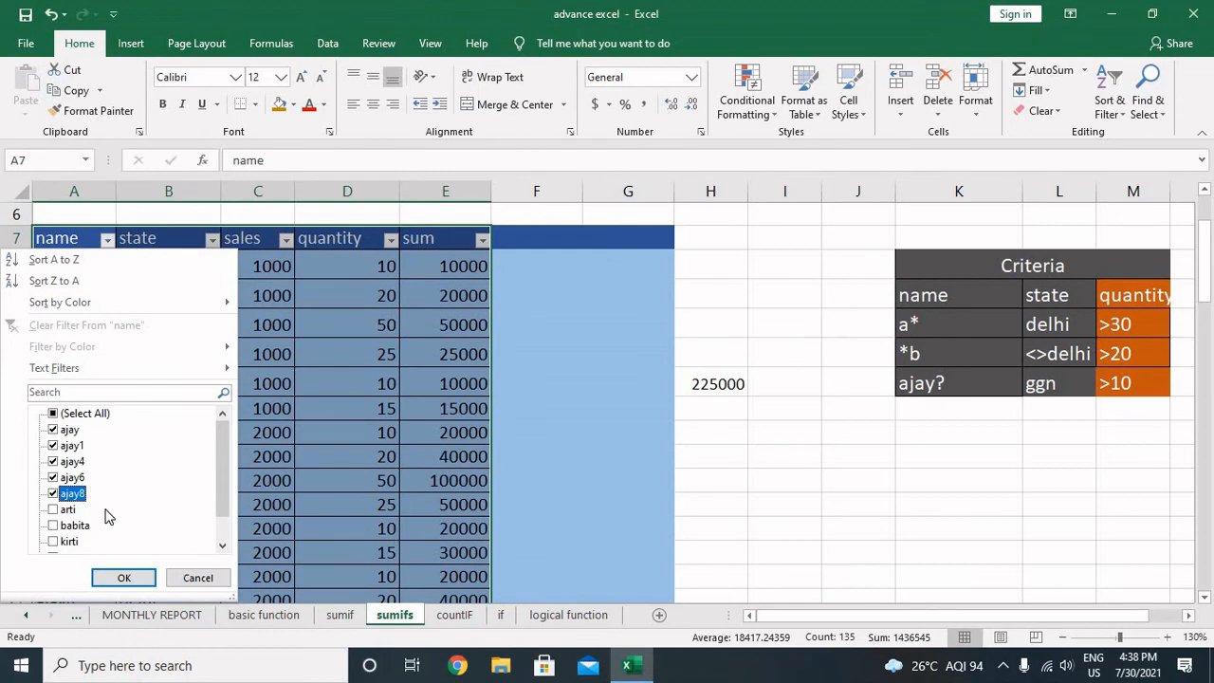
pyautogui.scroll(-1, 107, 516)
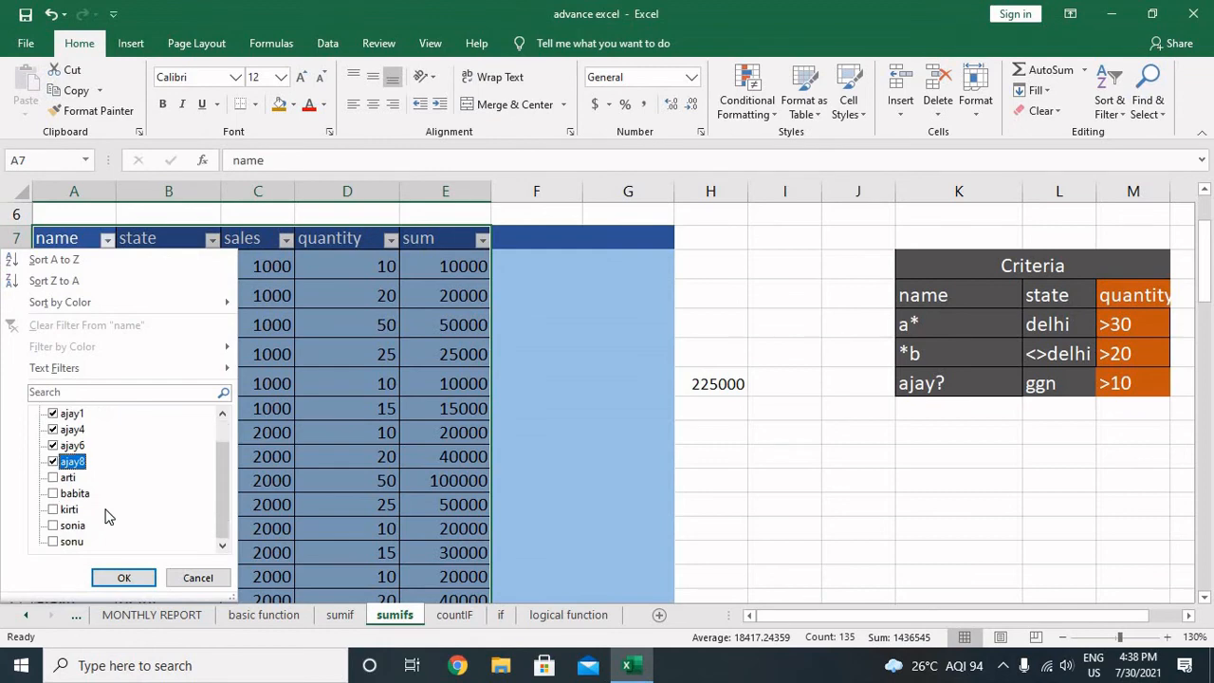
pyautogui.scroll(1, 107, 516)
pyautogui.click(124, 577)
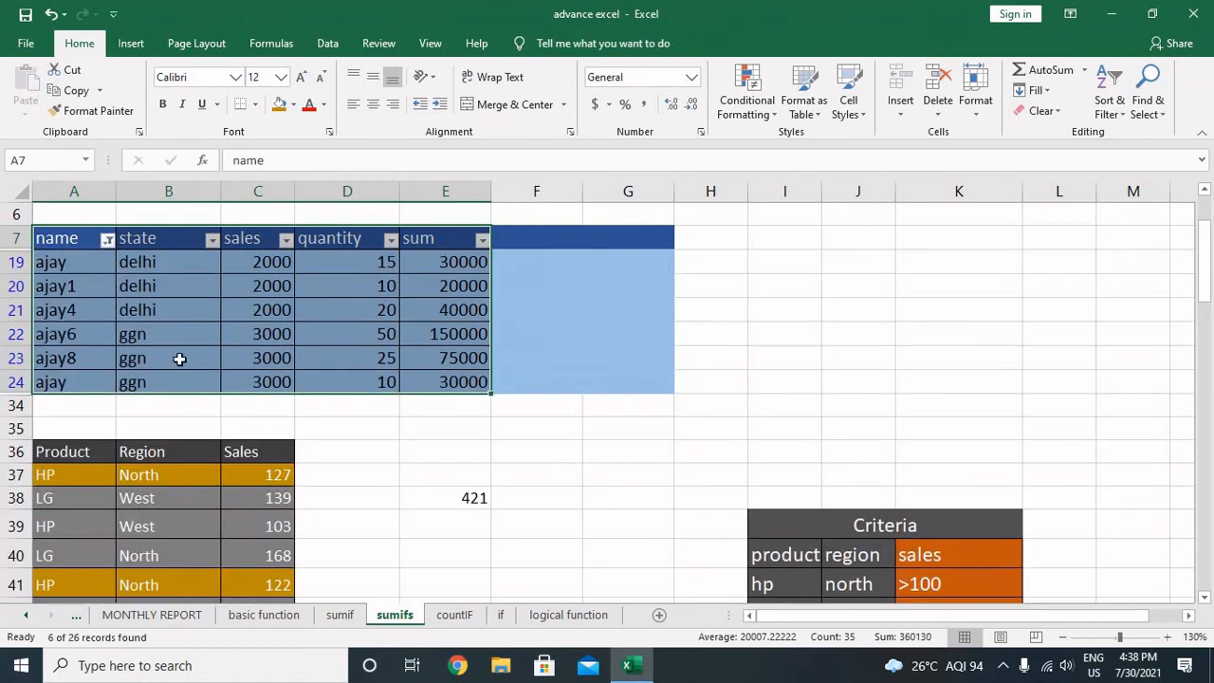
# Filter the state column to show only ggn
pyautogui.click(212, 244)
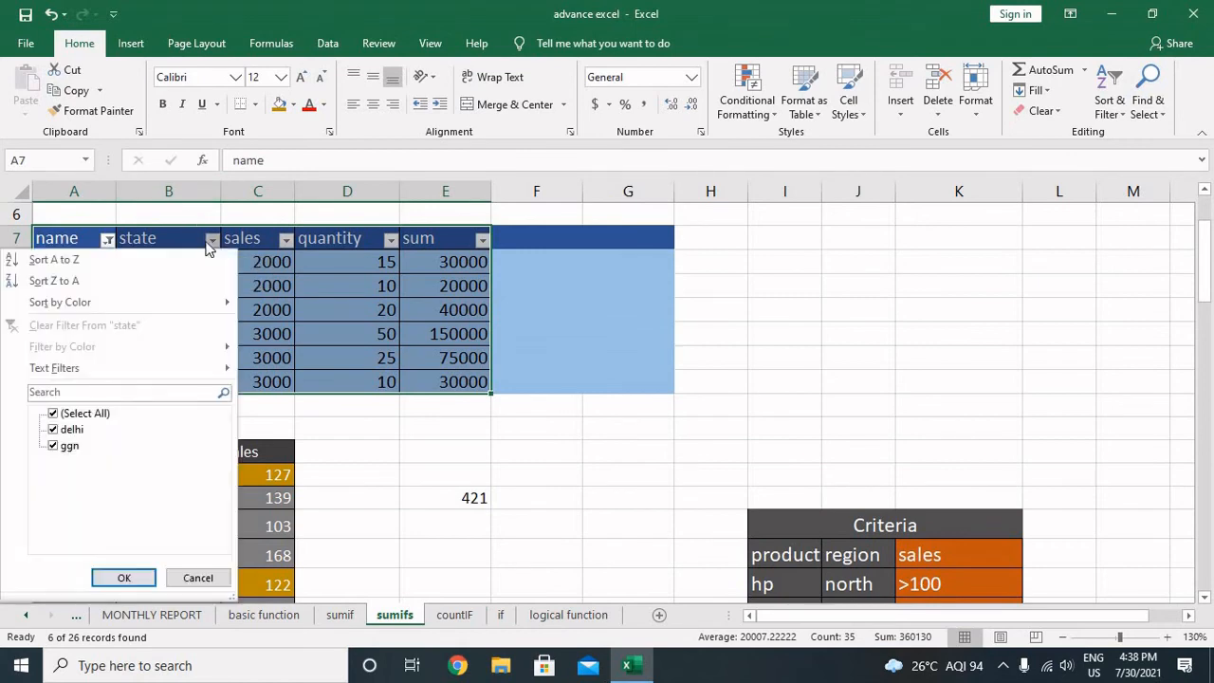
pyautogui.click(54, 414)
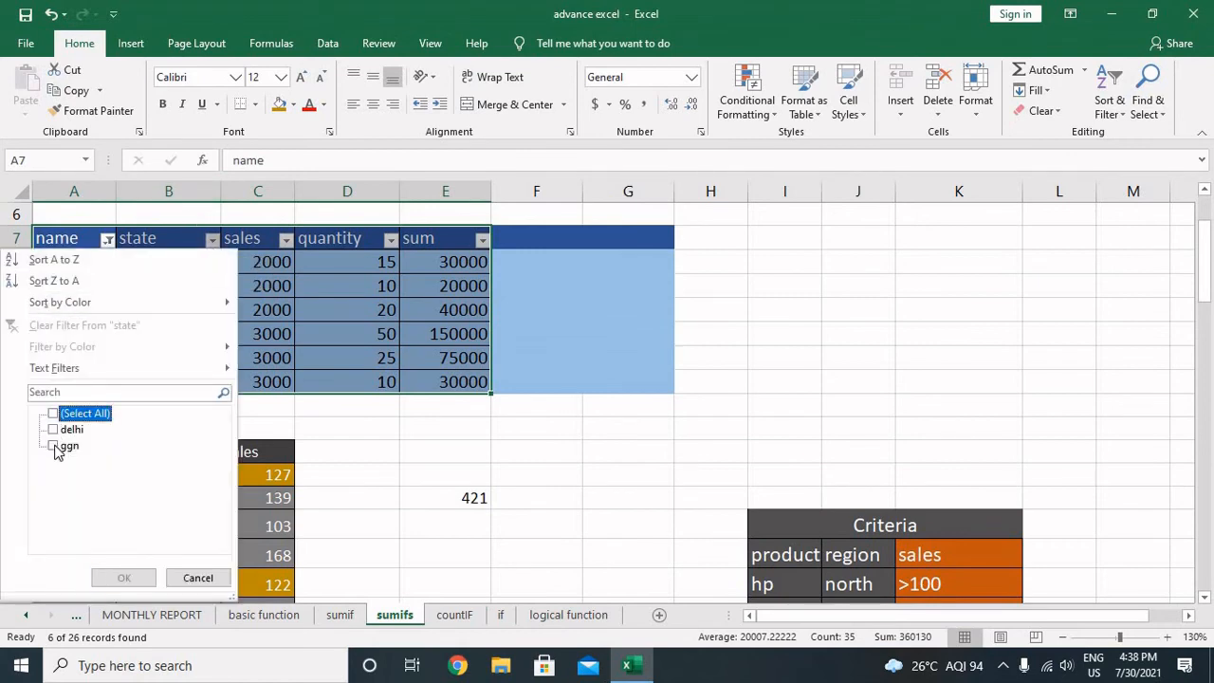
pyautogui.click(54, 446)
pyautogui.click(139, 576)
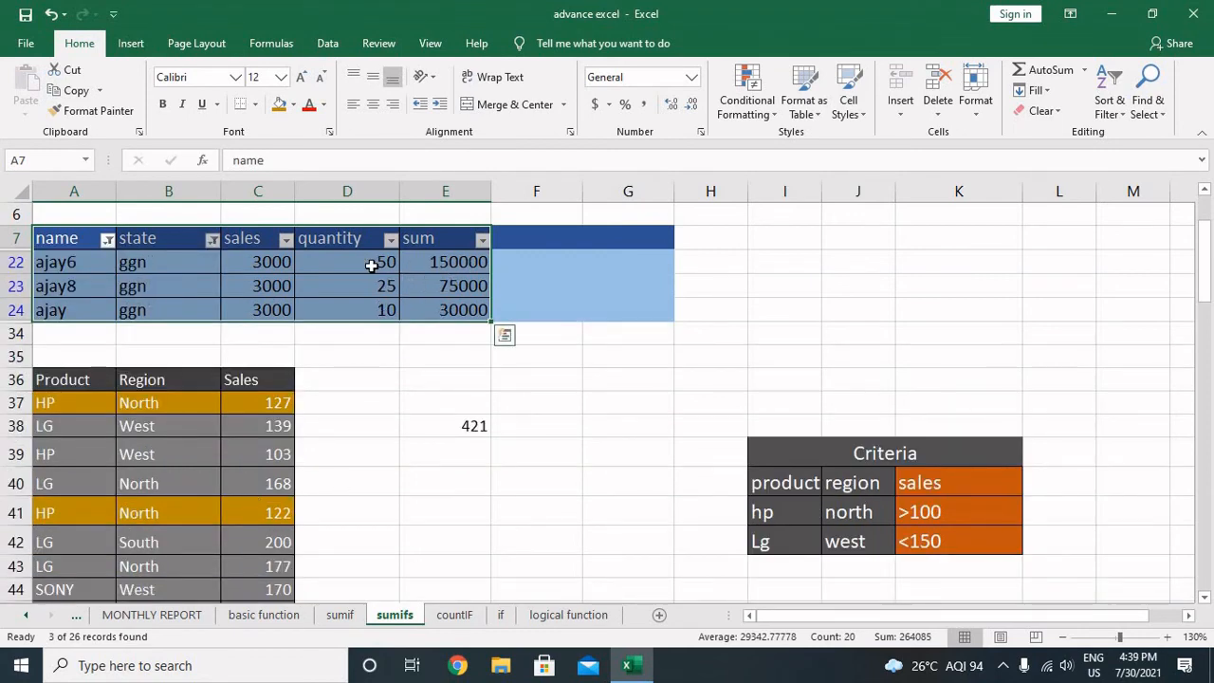
# Check the total of E22:E23, the filtered rows with quantity above 10, and enter 22500 in H23
pyautogui.moveTo(371, 266); pyautogui.dragTo(451, 332)
pyautogui.scroll(1, 371, 317)
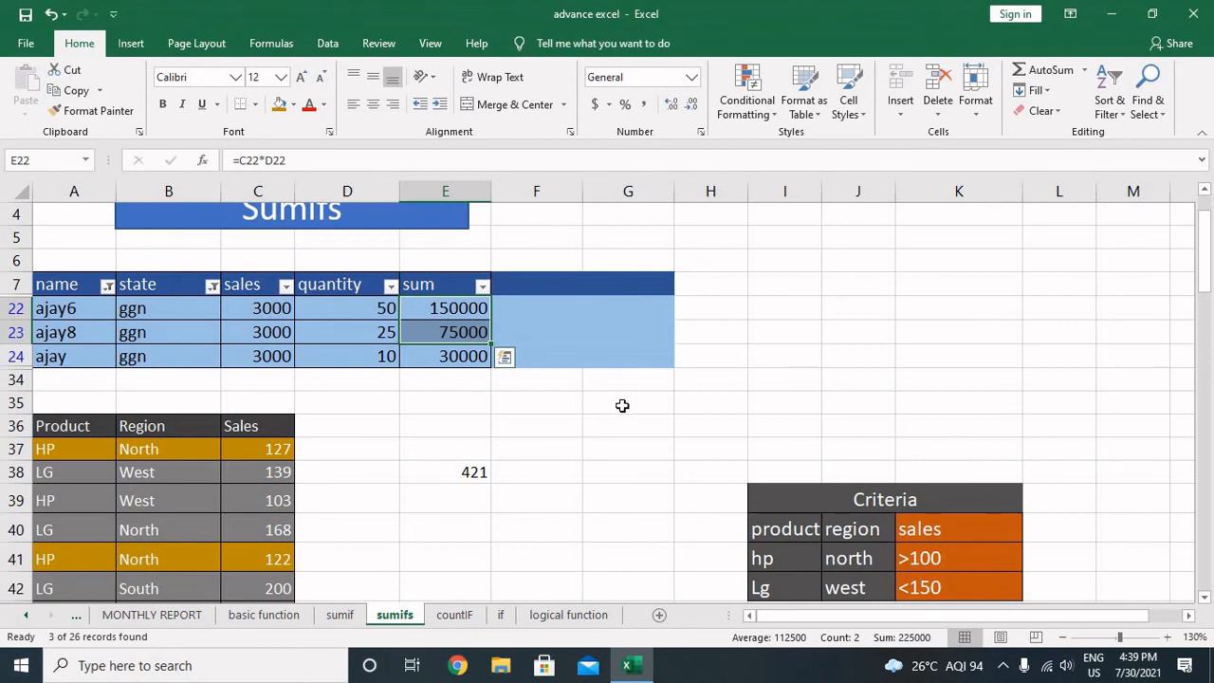
pyautogui.click(751, 309)
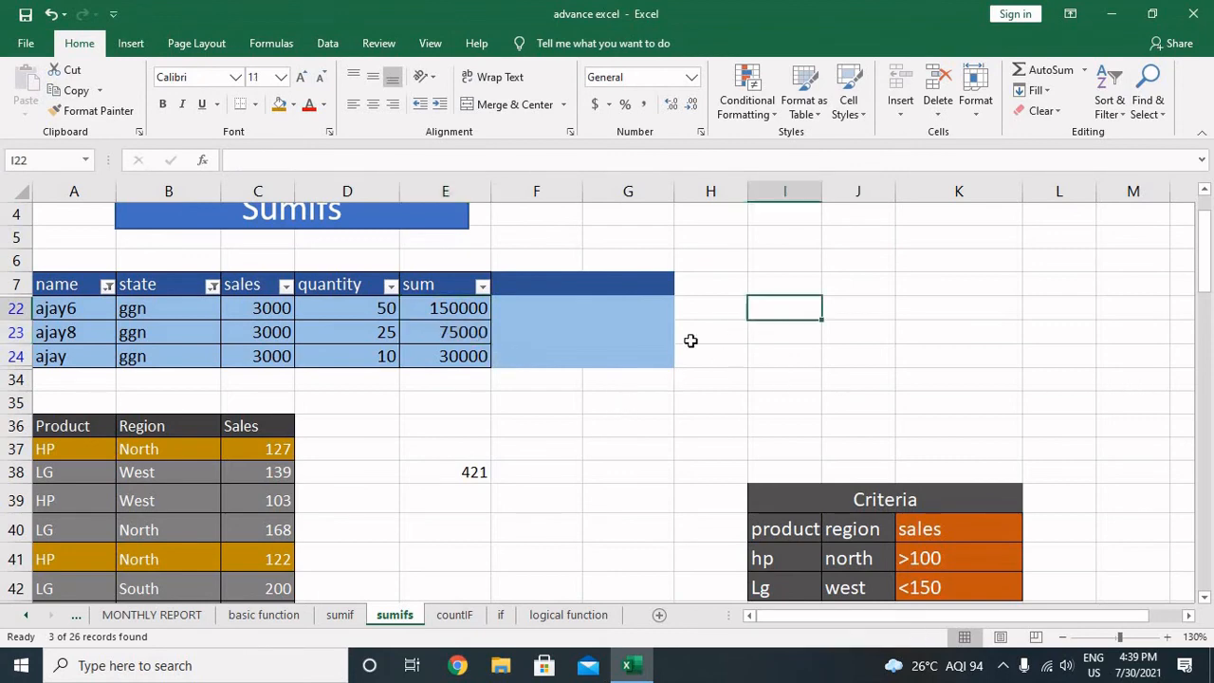
pyautogui.click(690, 340)
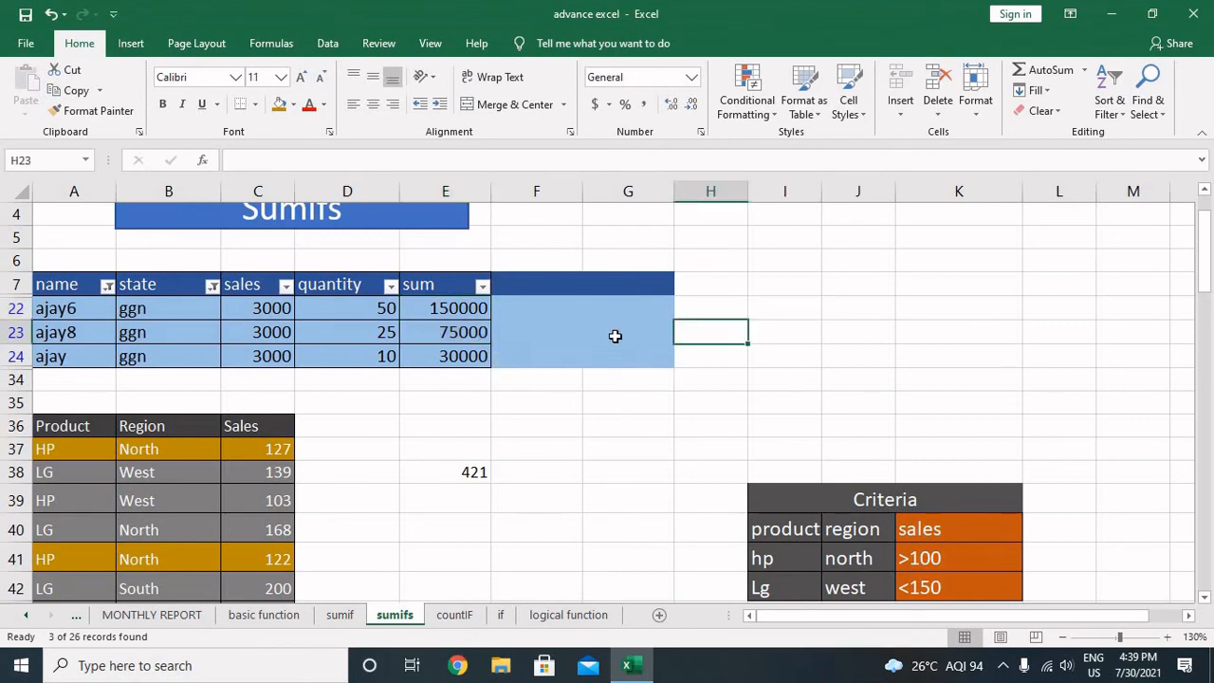
pyautogui.write('225')
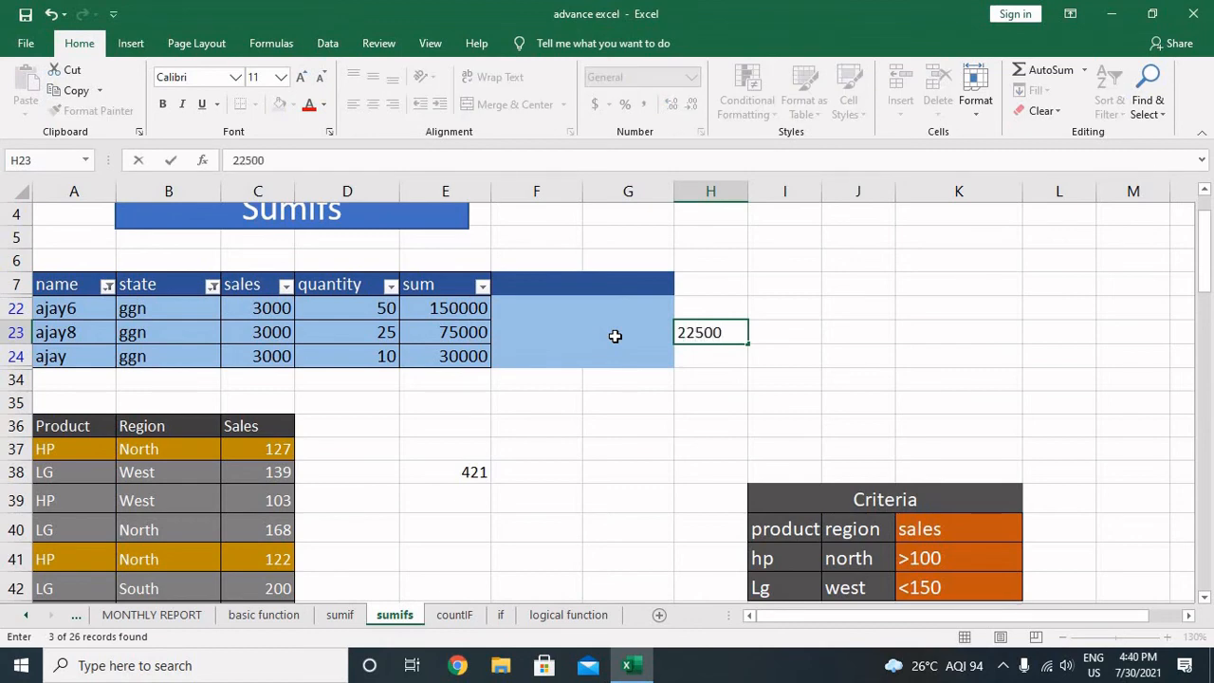
pyautogui.write('00')
pyautogui.press('Return')
# Recheck the total of E22:E23 and correct the value in H23 to 225000
pyautogui.click(455, 309)
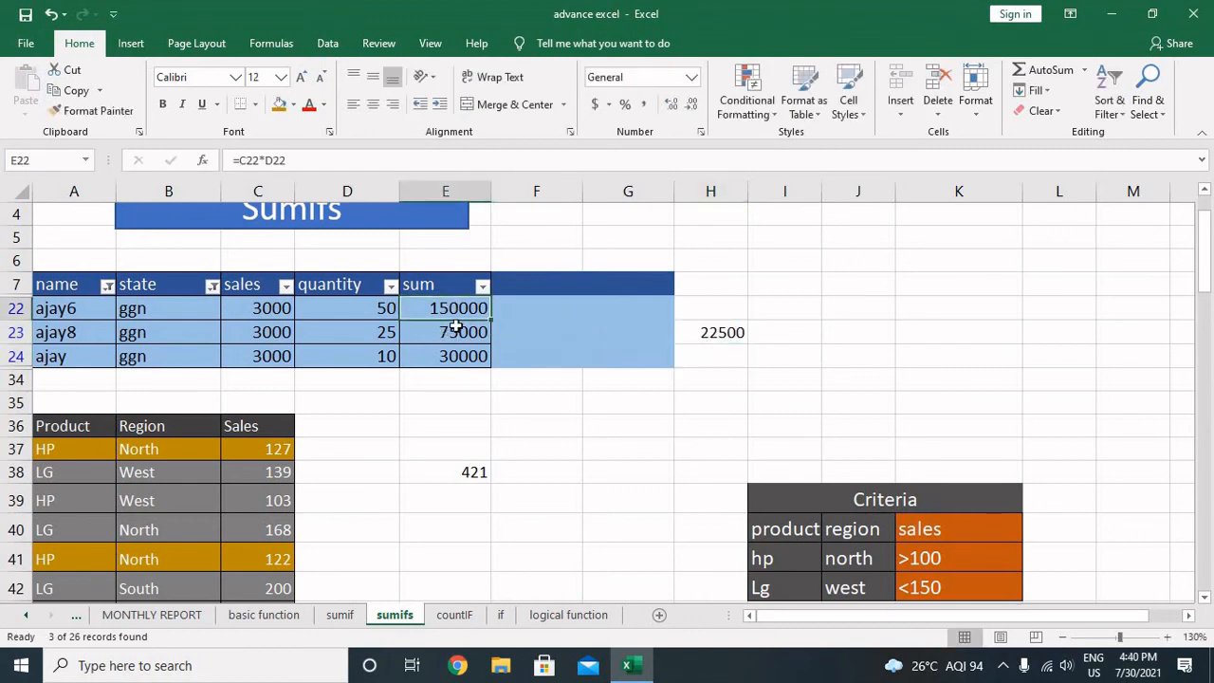
pyautogui.keyDown('shift'); pyautogui.click(455, 326); pyautogui.keyUp('shift')
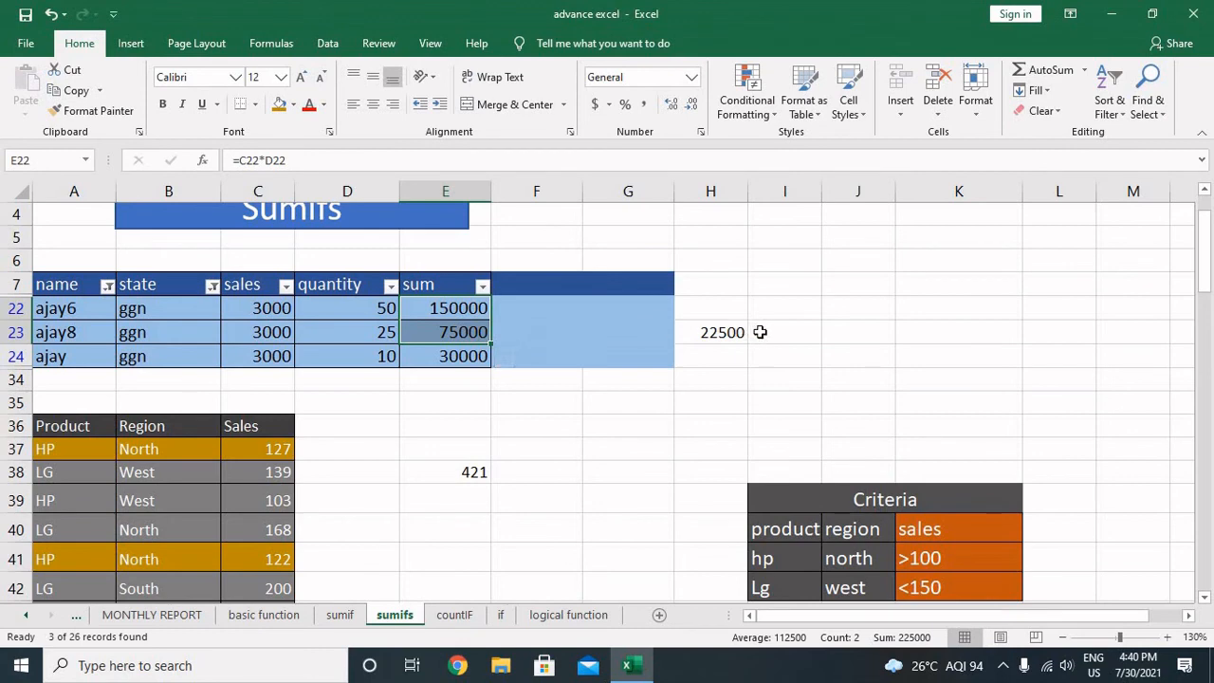
pyautogui.write('0')
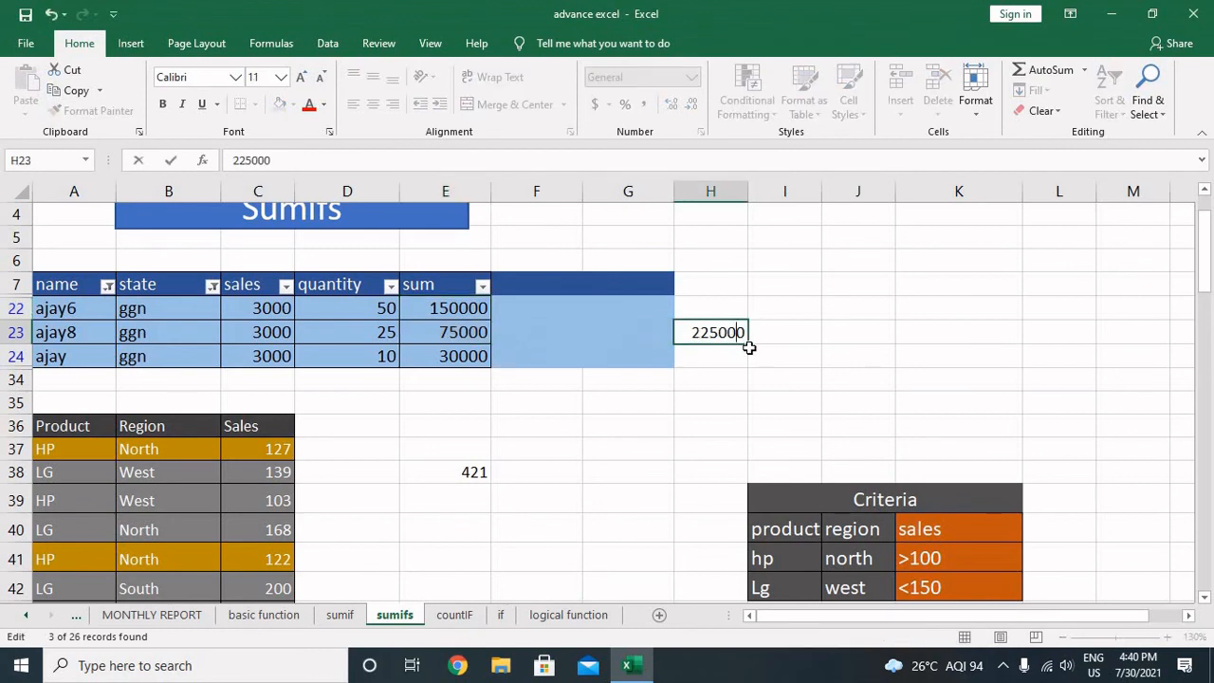
pyautogui.press('Return')
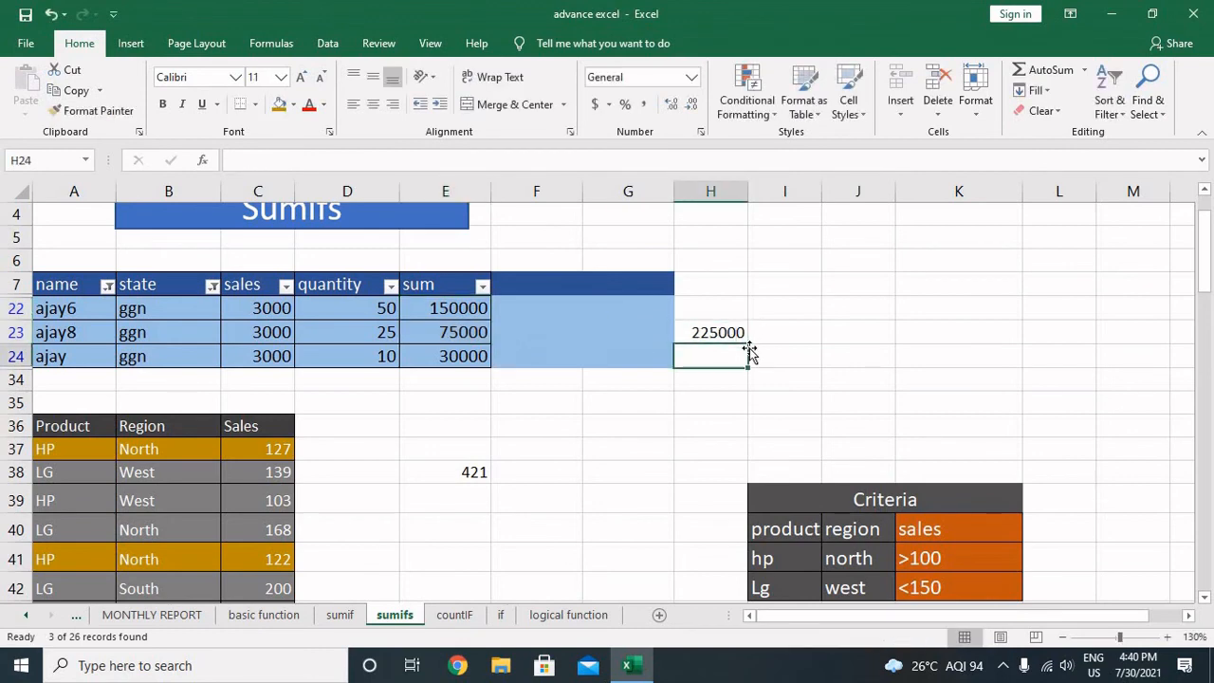
# Clear the filters from the name and state columns
pyautogui.click(108, 287)
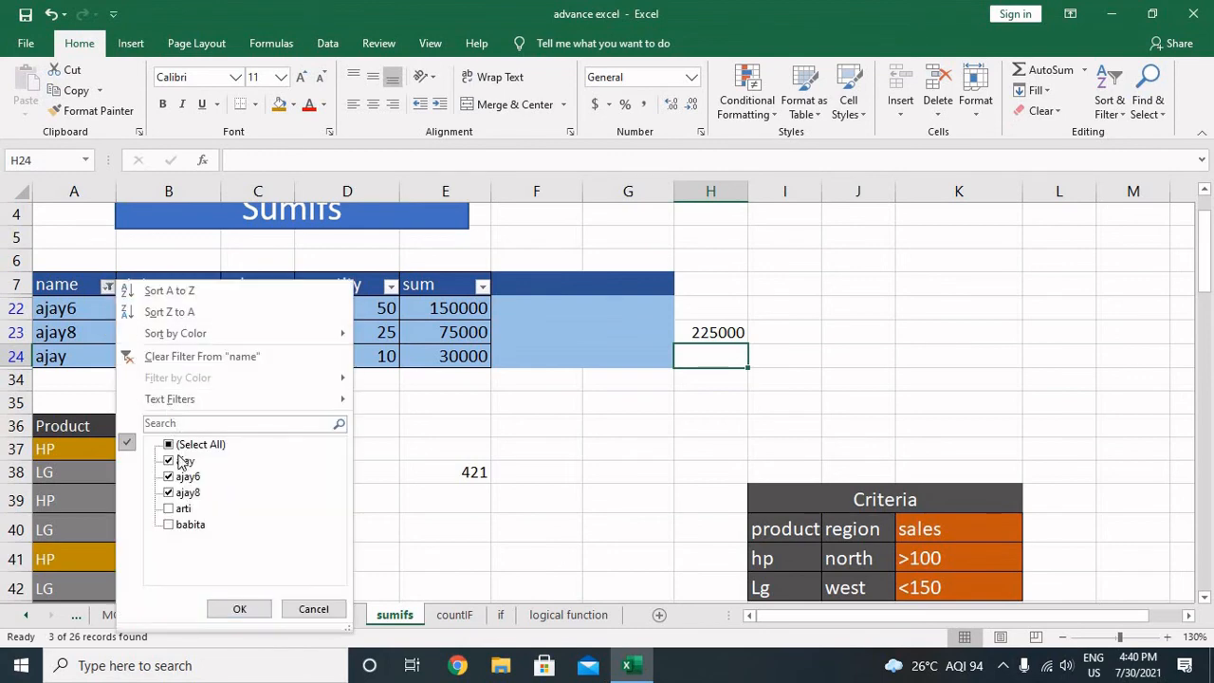
pyautogui.click(168, 445)
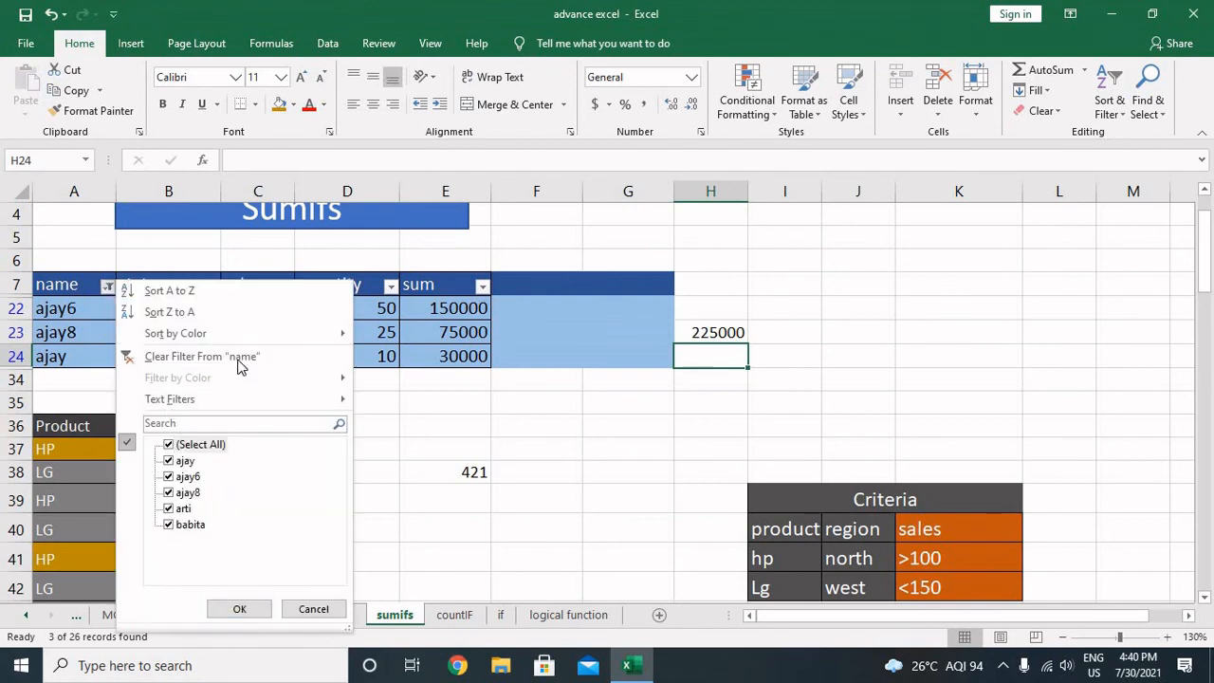
pyautogui.click(232, 357)
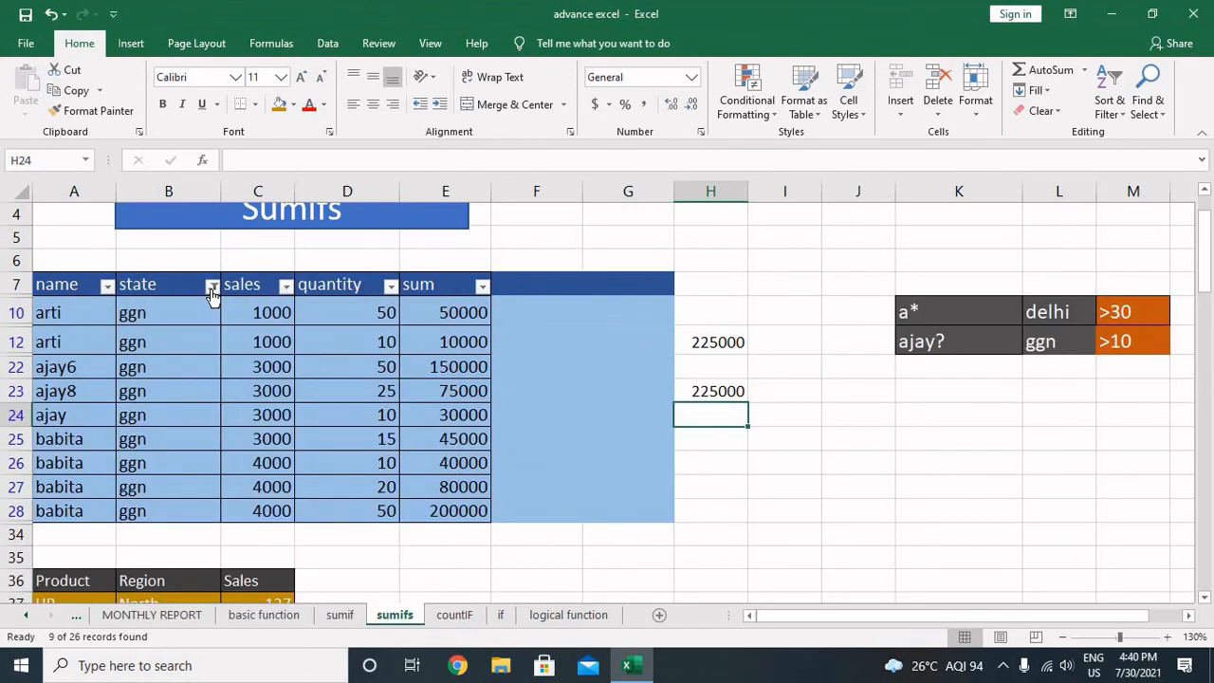
pyautogui.click(211, 288)
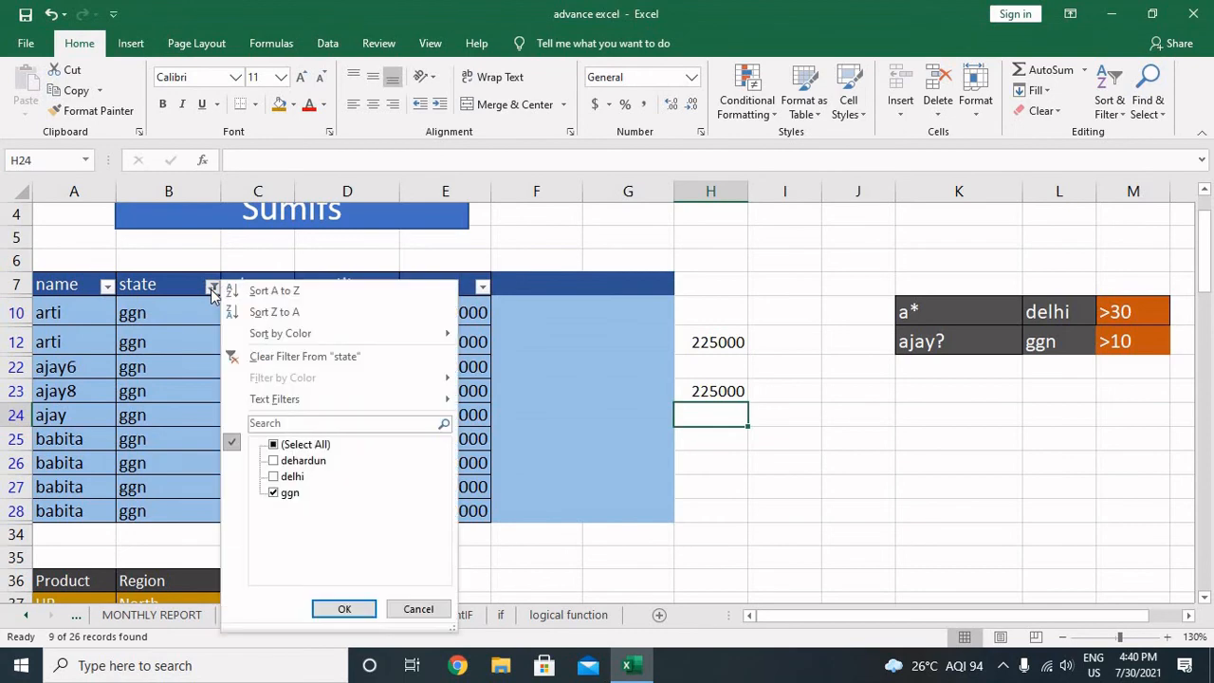
pyautogui.click(265, 357)
pyautogui.click(550, 463)
# Delete the SUMIFS formula in H12 and undo the deletion
pyautogui.scroll(-1, 716, 477)
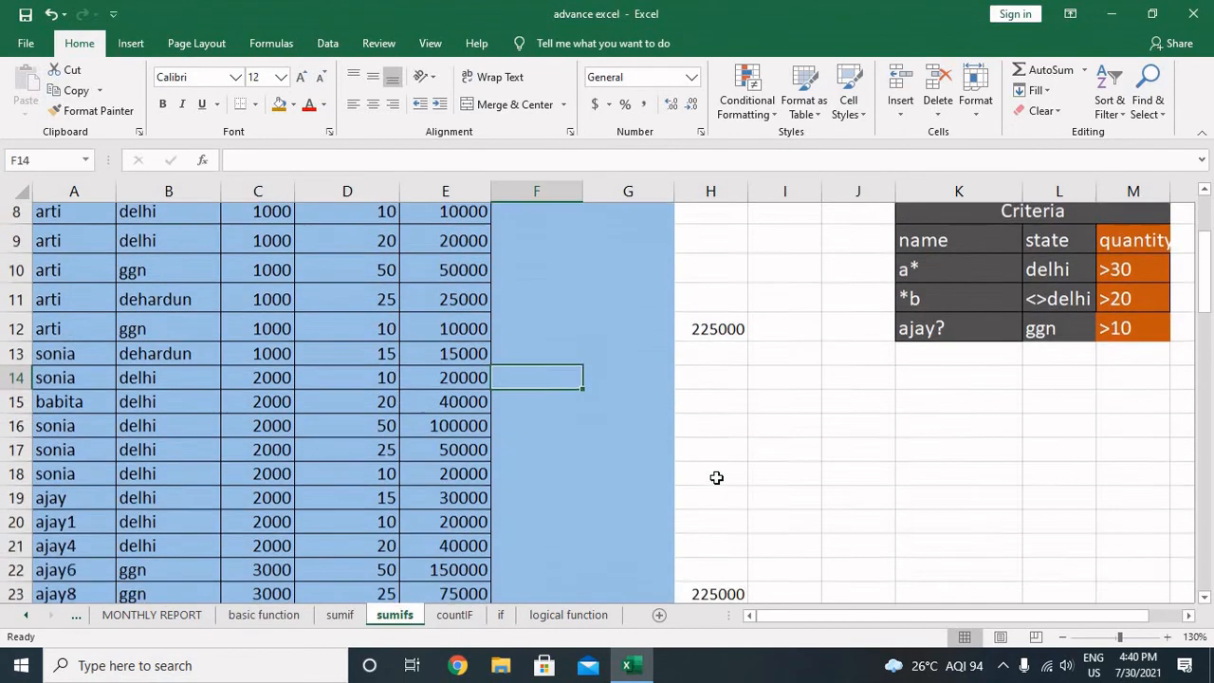
pyautogui.scroll(-3, 716, 478)
pyautogui.scroll(1, 718, 472)
pyautogui.click(723, 457)
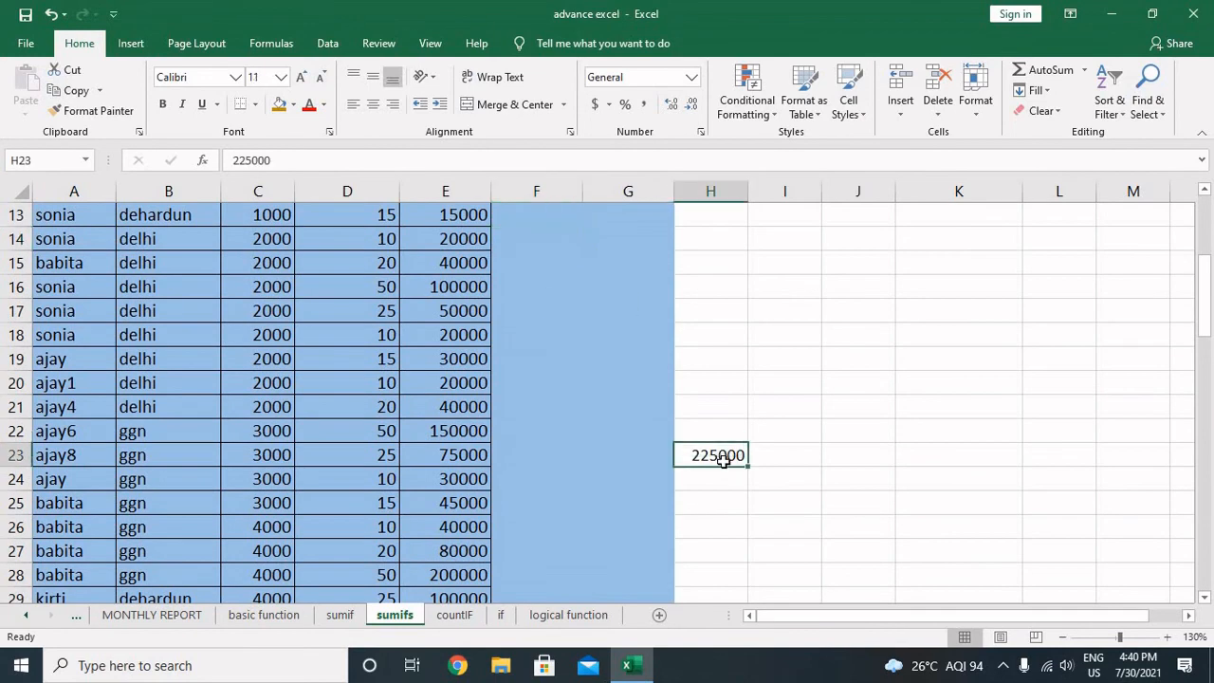
pyautogui.scroll(1, 730, 312)
pyautogui.click(729, 286)
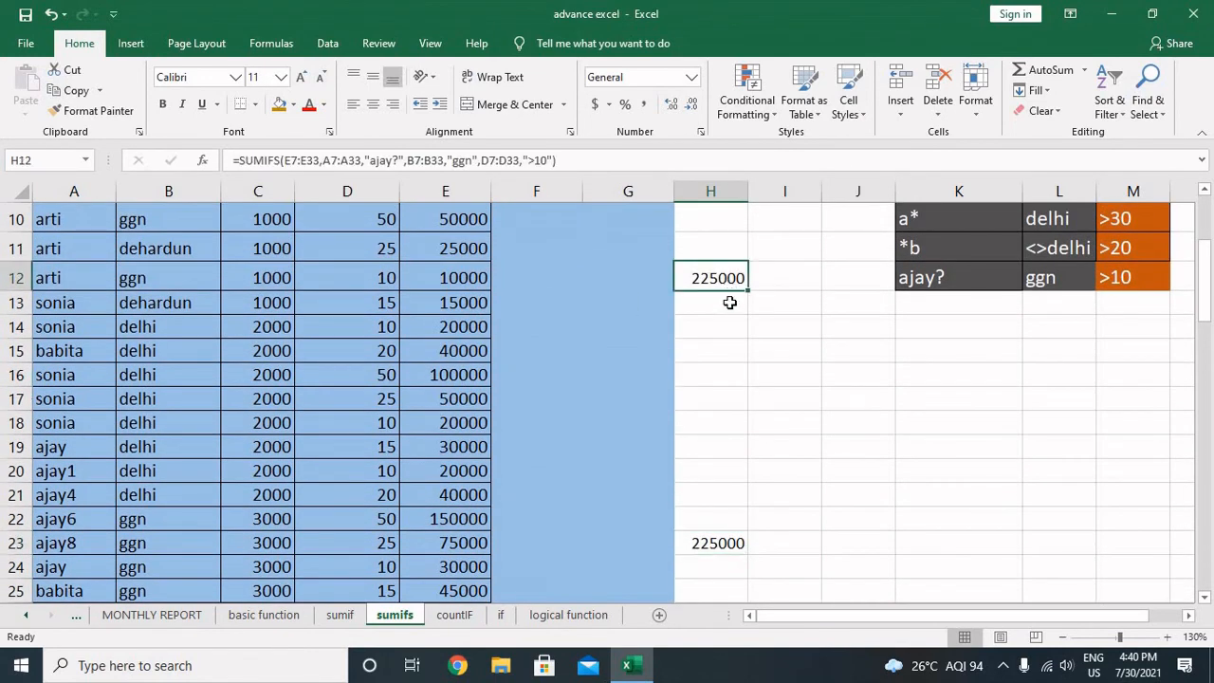
pyautogui.press('Delete')
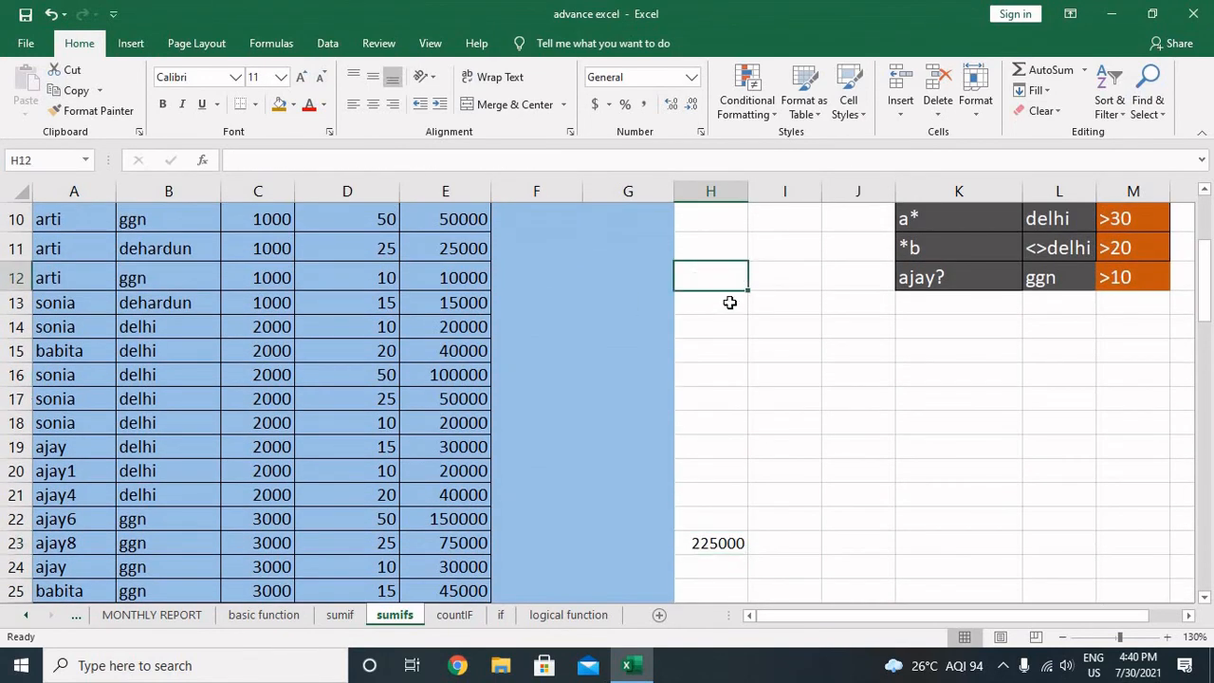
pyautogui.click(730, 548)
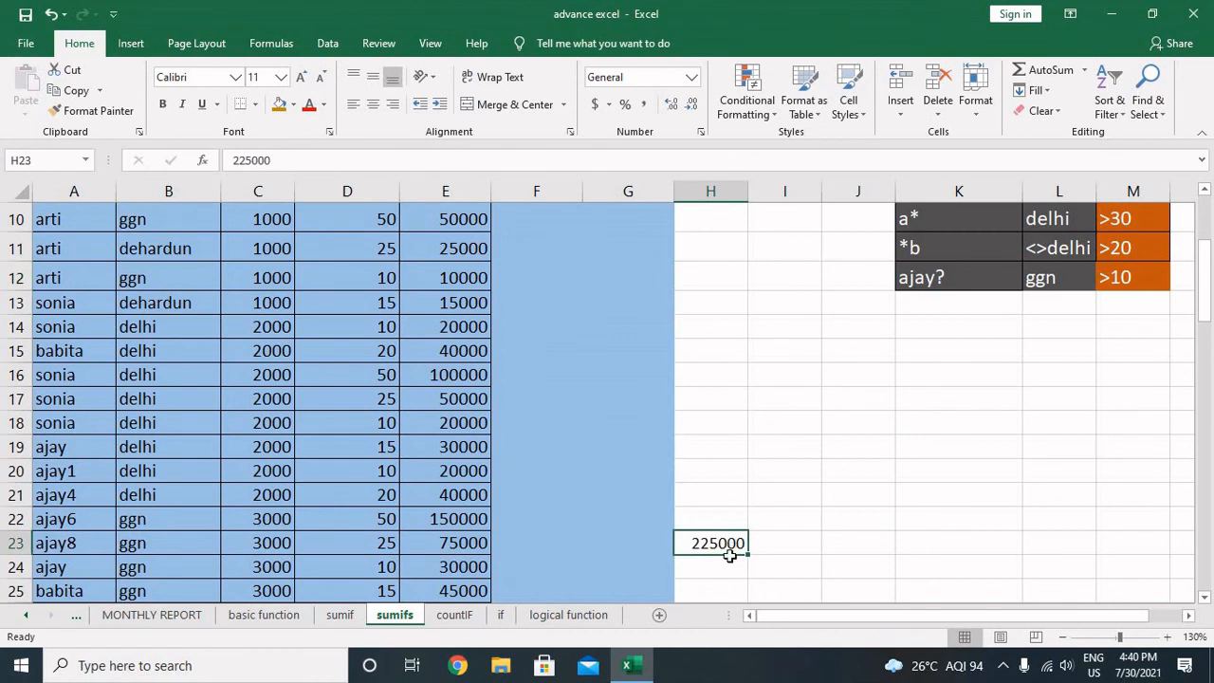
pyautogui.hotkey('ctrl', 'z')
# Delete the manually entered check value in H23
pyautogui.click(733, 547)
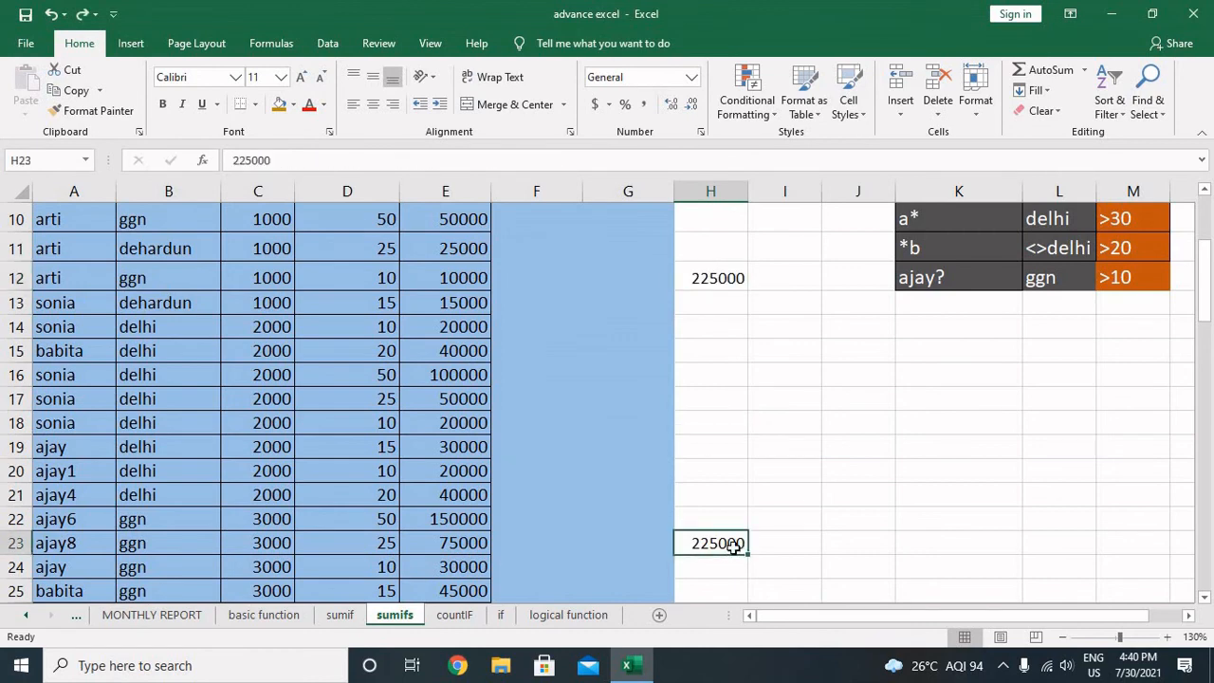
pyautogui.press('Delete')
pyautogui.scroll(2, 520, 346)
pyautogui.click(738, 448)
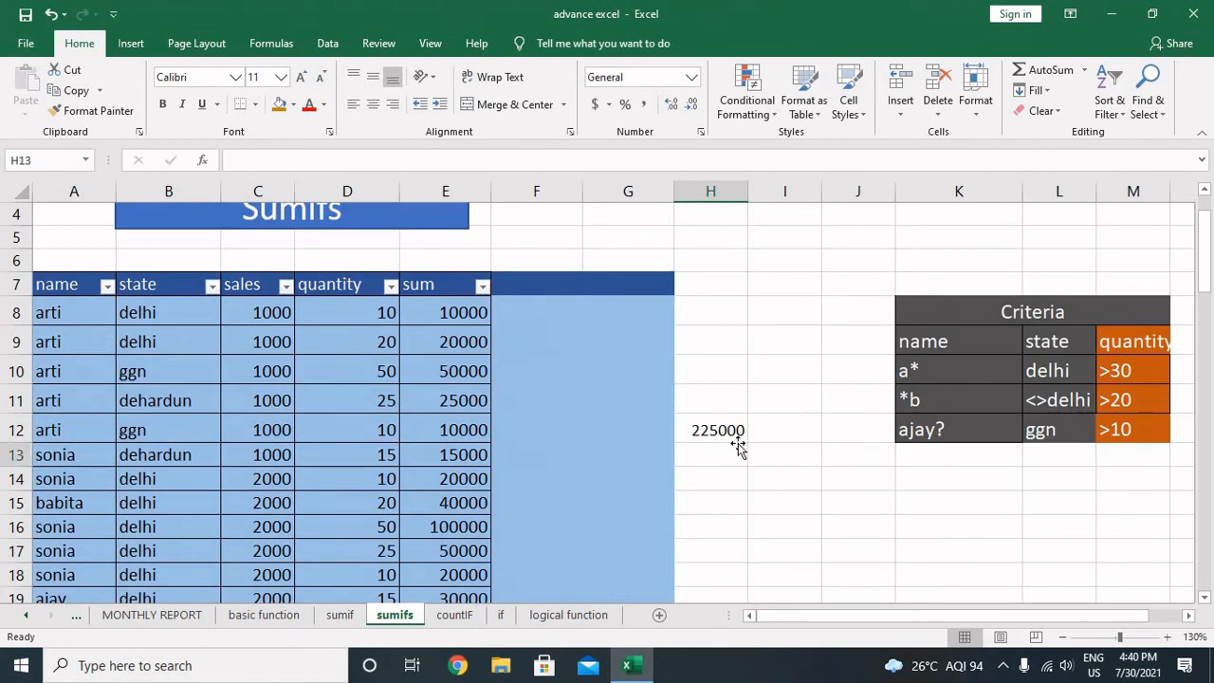
# Review the ranges and criteria of the SUMIFS formula in H12 without changing it
pyautogui.doubleClick(726, 429)
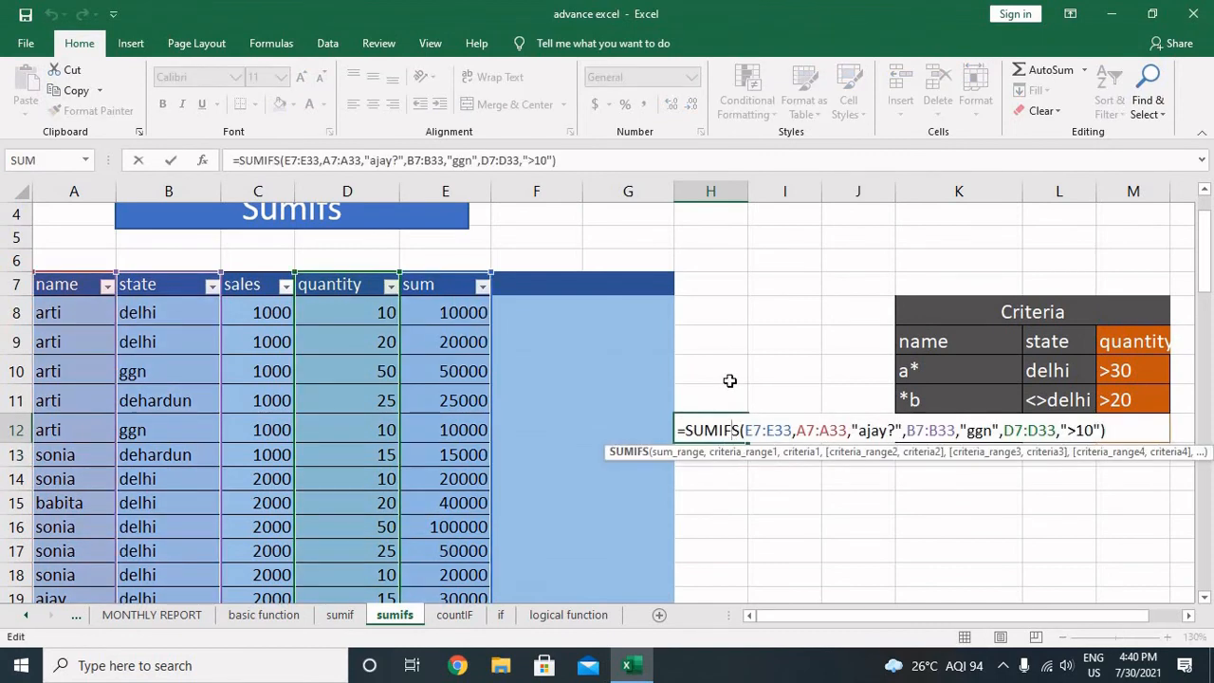
pyautogui.press('Return')
pyautogui.press('Up')
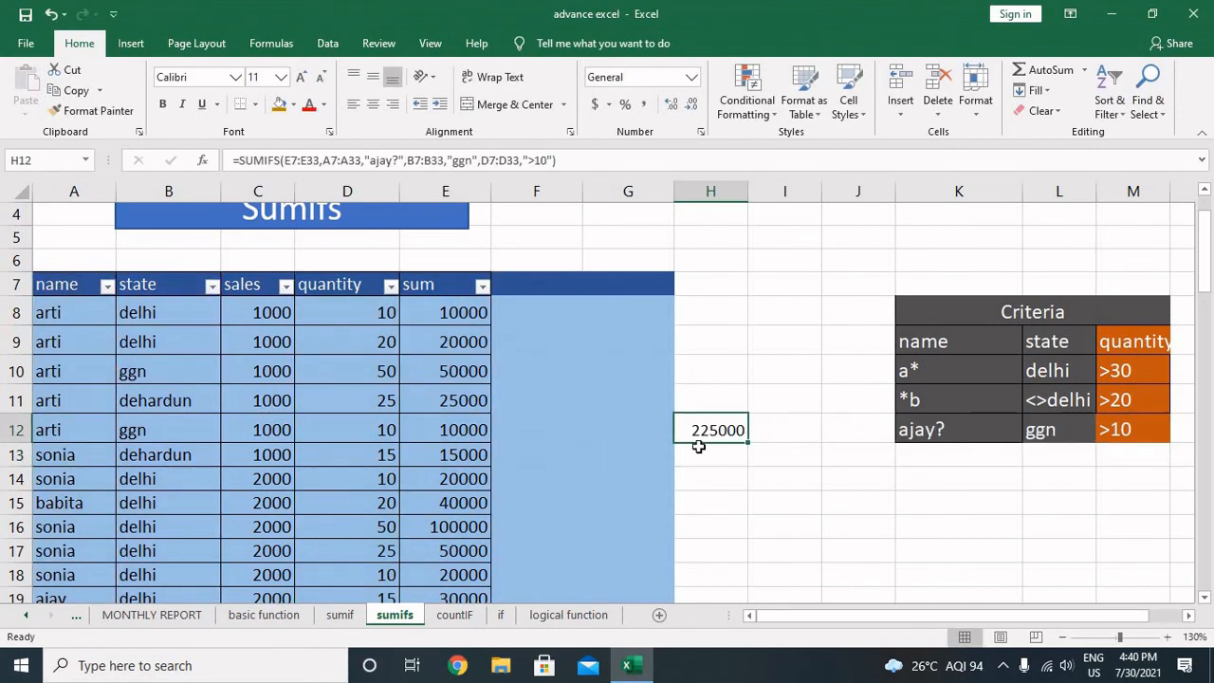
# Move the SUMIFS formula from H12 to I13 and select the first record's name in A8
pyautogui.moveTo(781, 448); pyautogui.dragTo(804, 453)
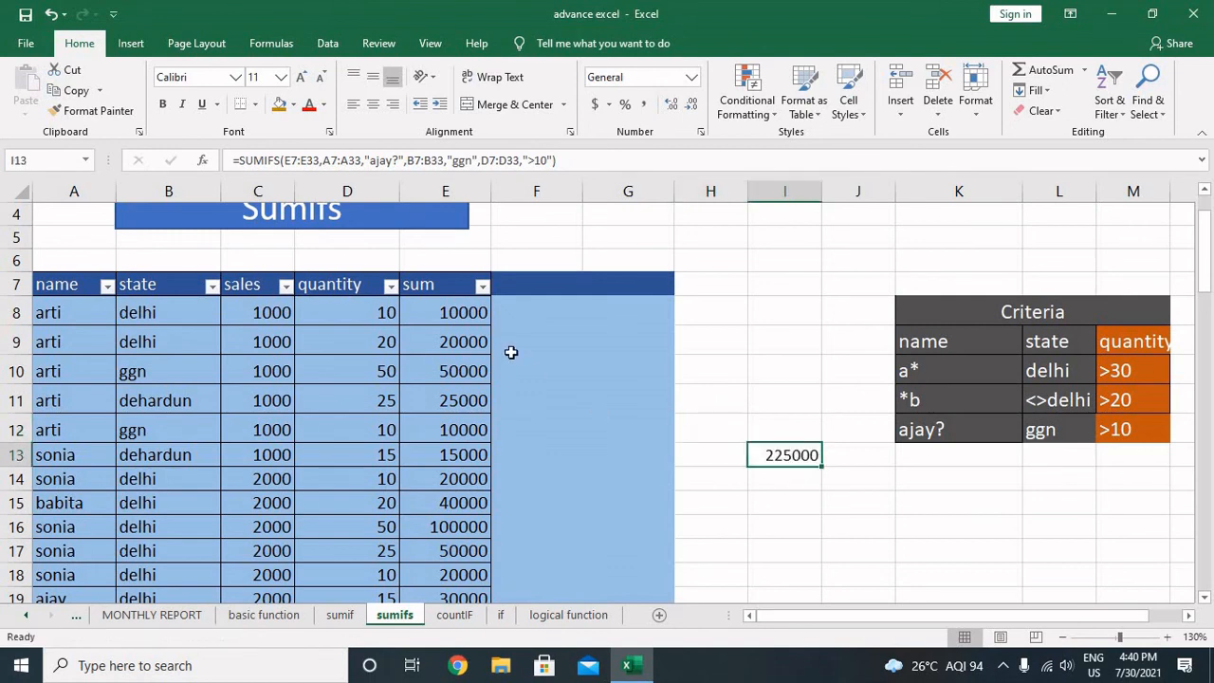
pyautogui.doubleClick(511, 352)
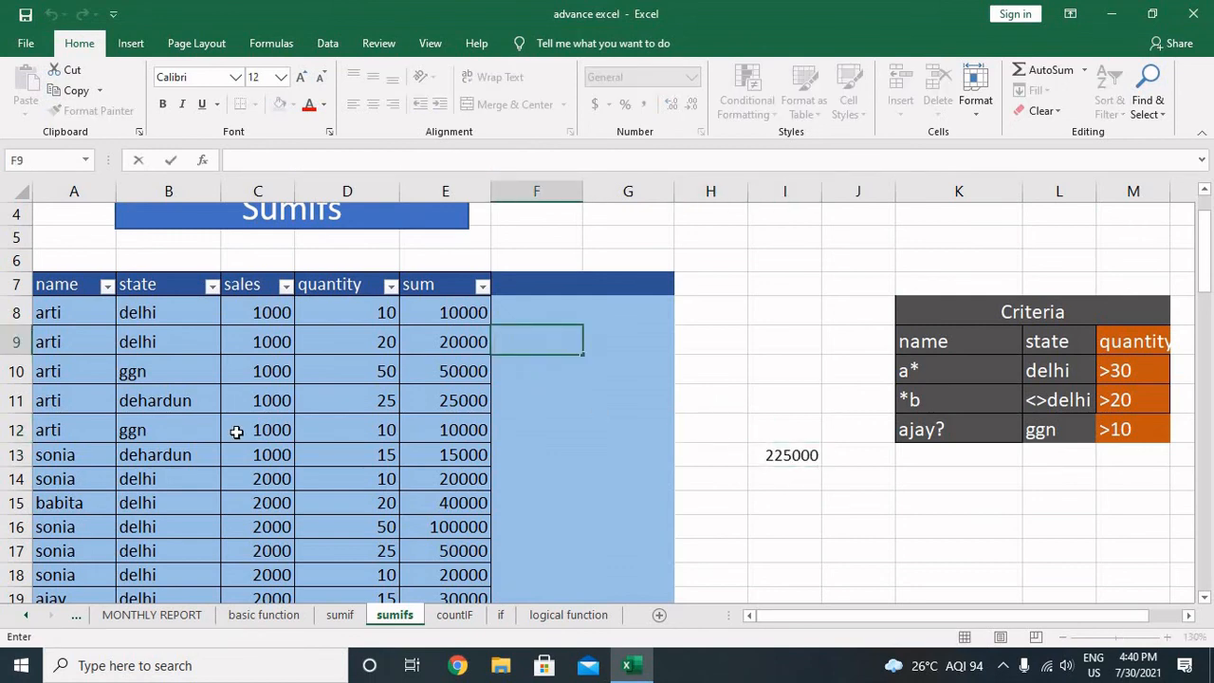
pyautogui.press('Left')
pyautogui.press('Left')
pyautogui.press('Left')
pyautogui.press('Left')
pyautogui.press('Left')
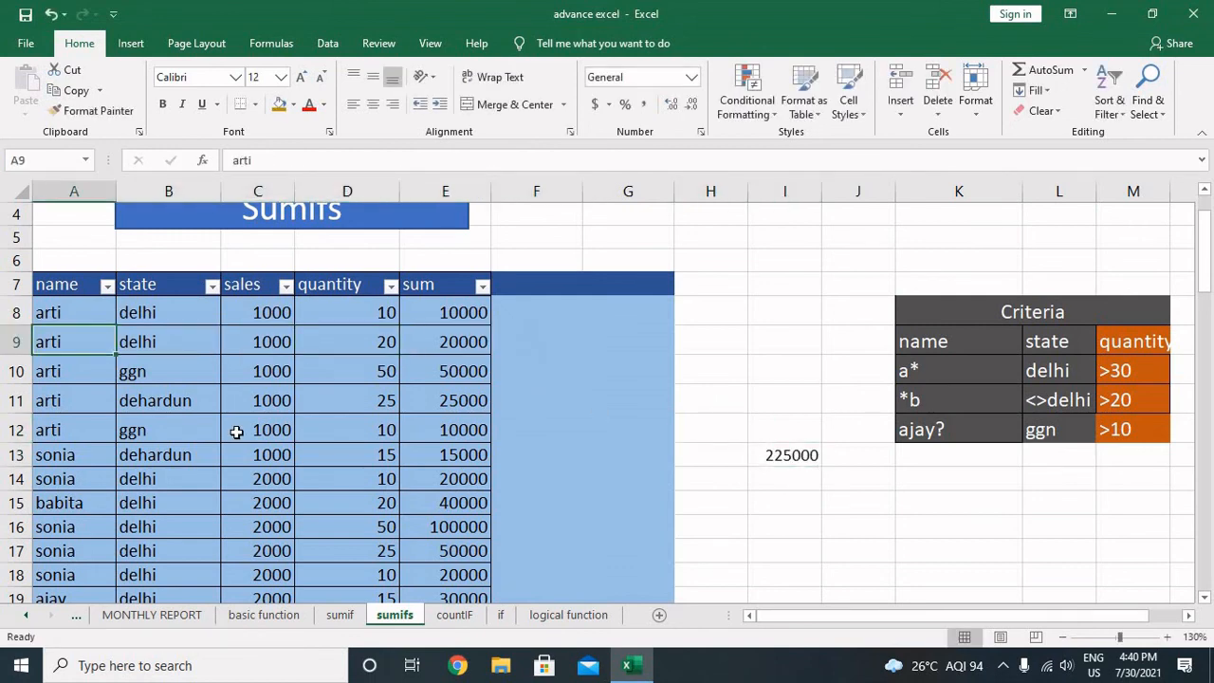
pyautogui.press('Up')
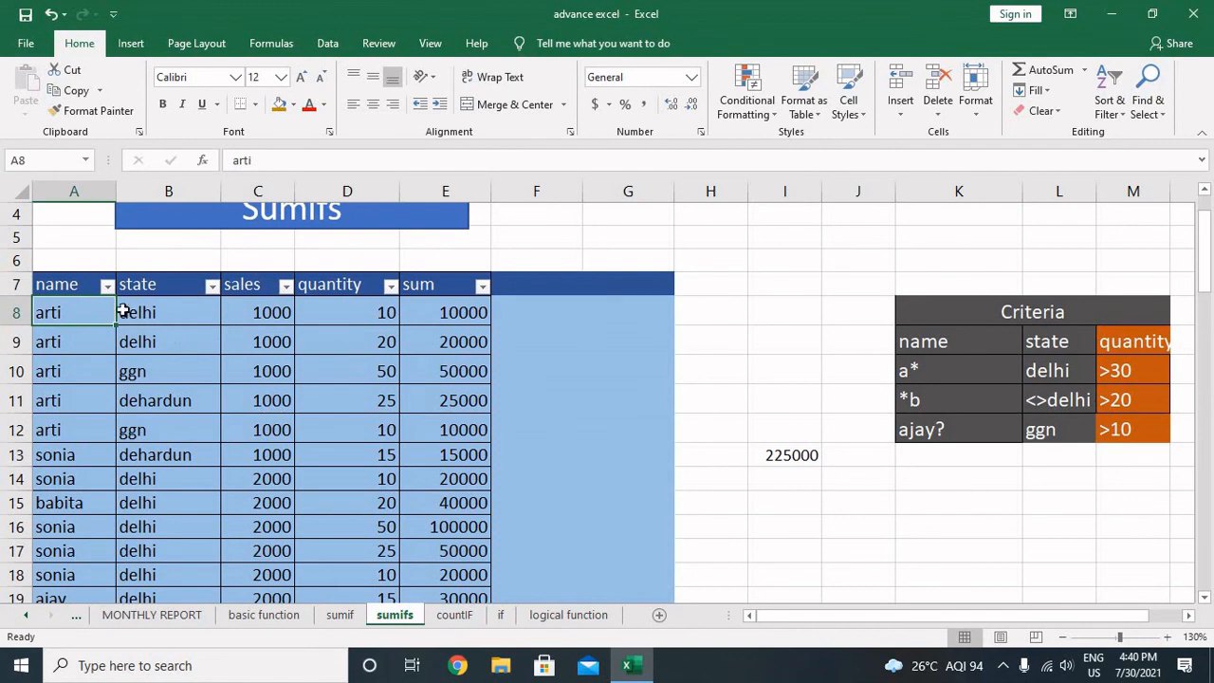
# Filter the name column to every entry that starts with the name used in the K12 criterion, with or without a trailing digit
pyautogui.click(107, 285)
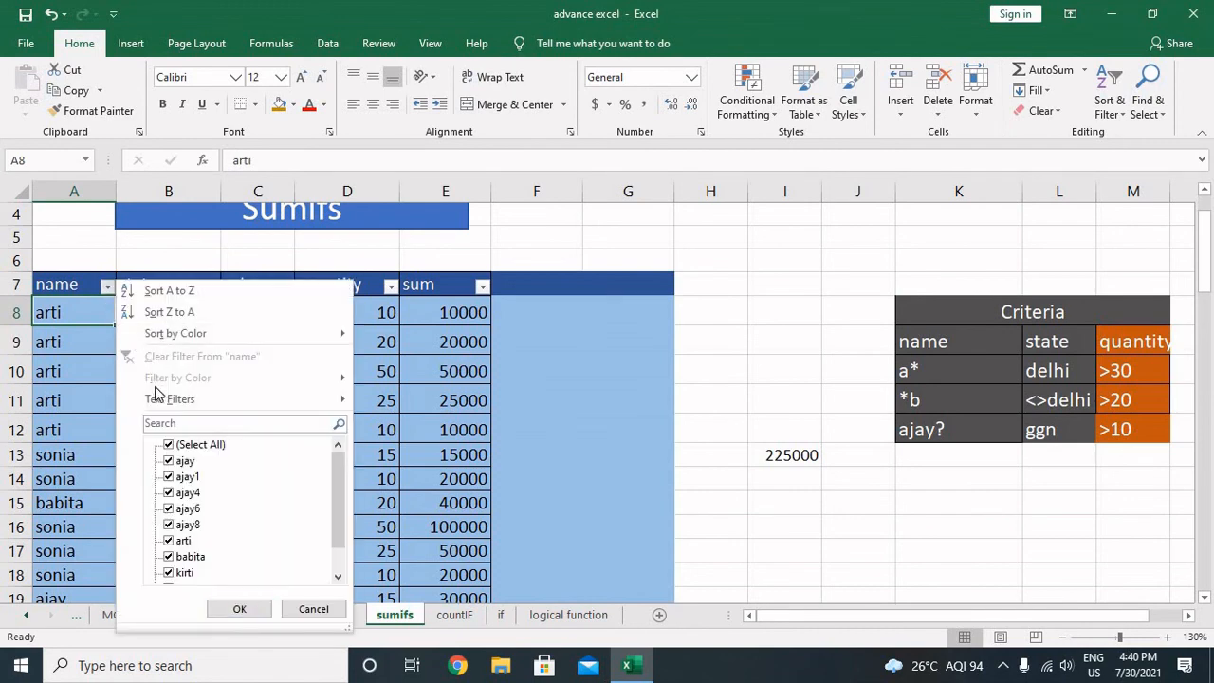
pyautogui.click(169, 445)
pyautogui.click(169, 461)
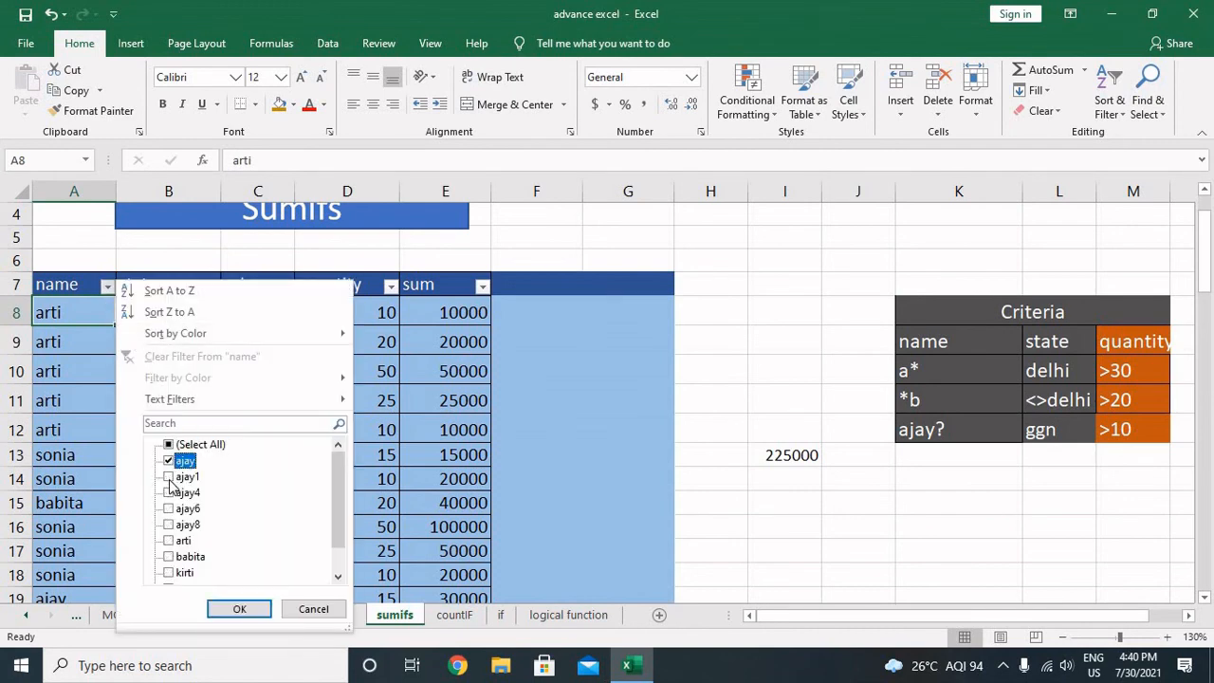
pyautogui.click(168, 477)
pyautogui.click(170, 492)
pyautogui.click(170, 508)
pyautogui.click(170, 524)
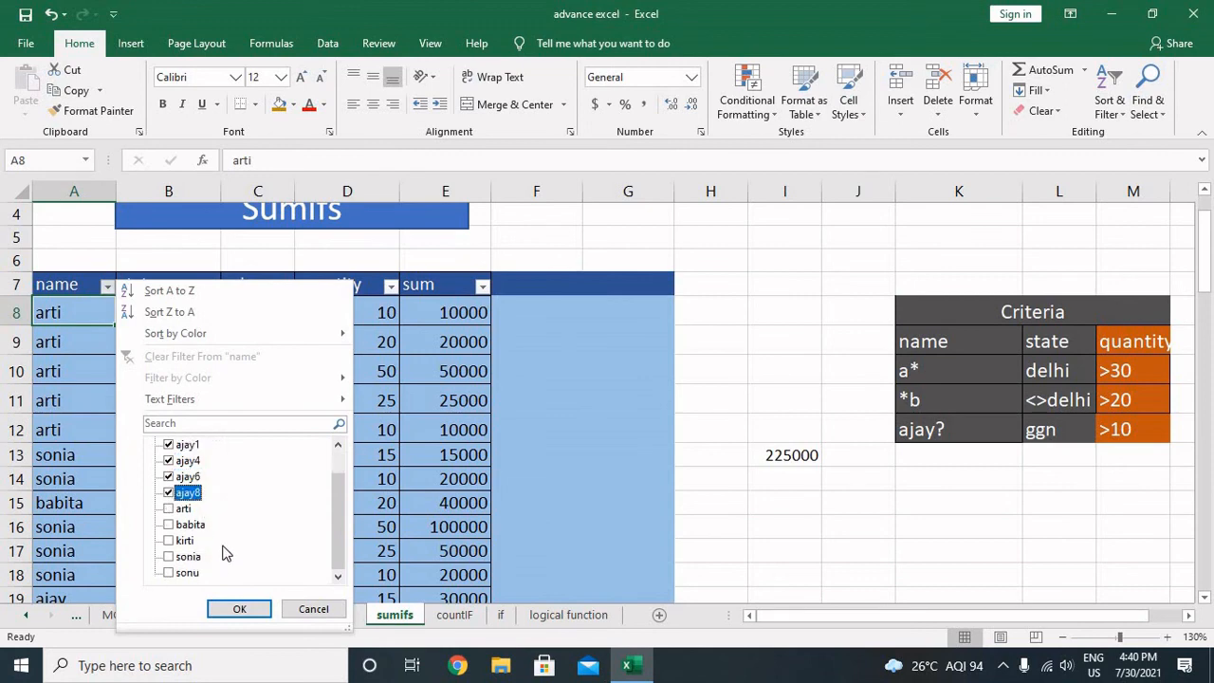
pyautogui.click(231, 609)
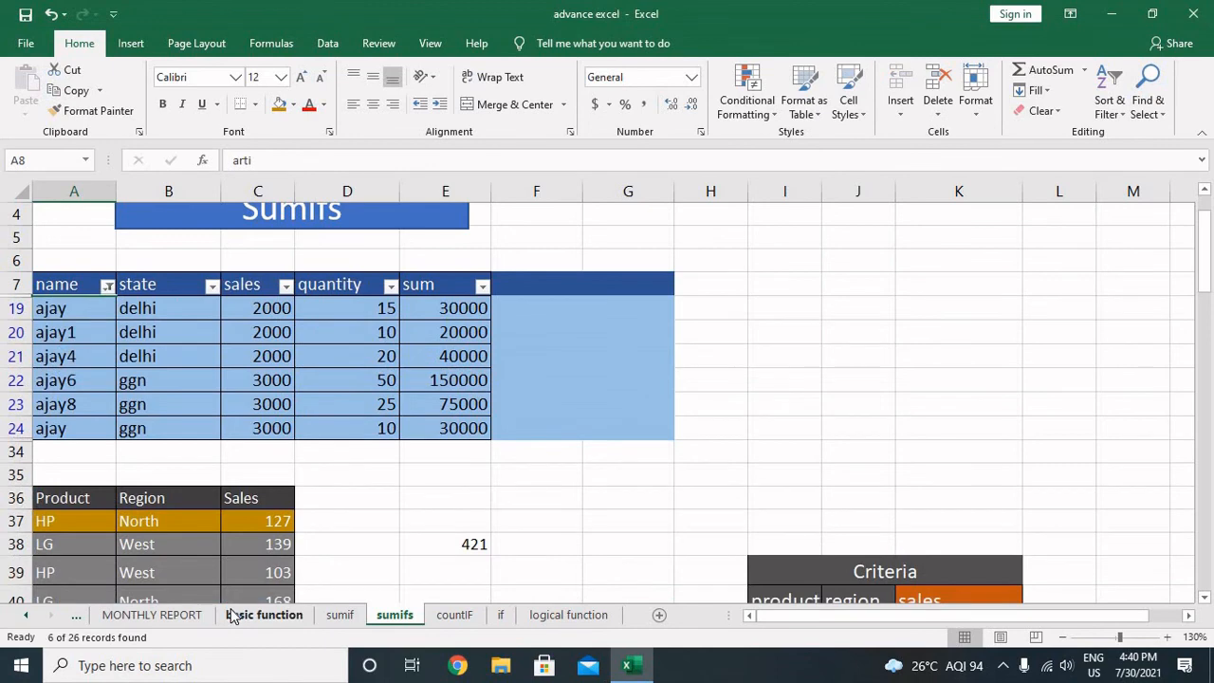
# Show all names again in the name column filter
pyautogui.click(108, 286)
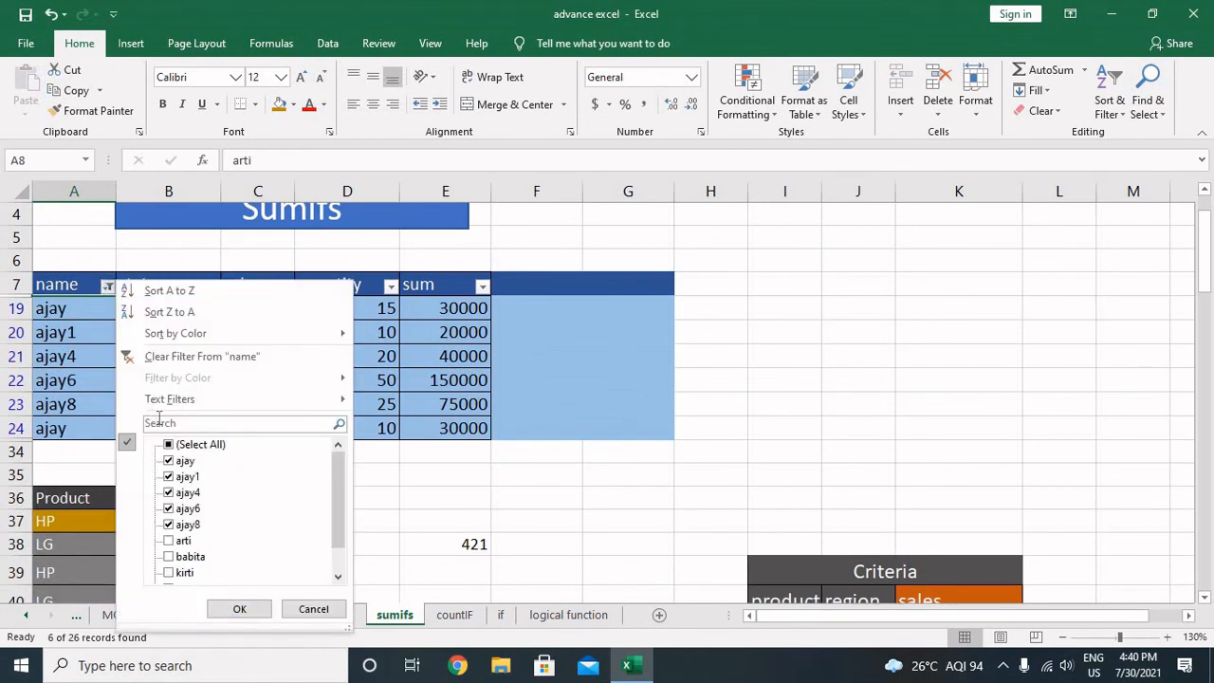
pyautogui.click(169, 445)
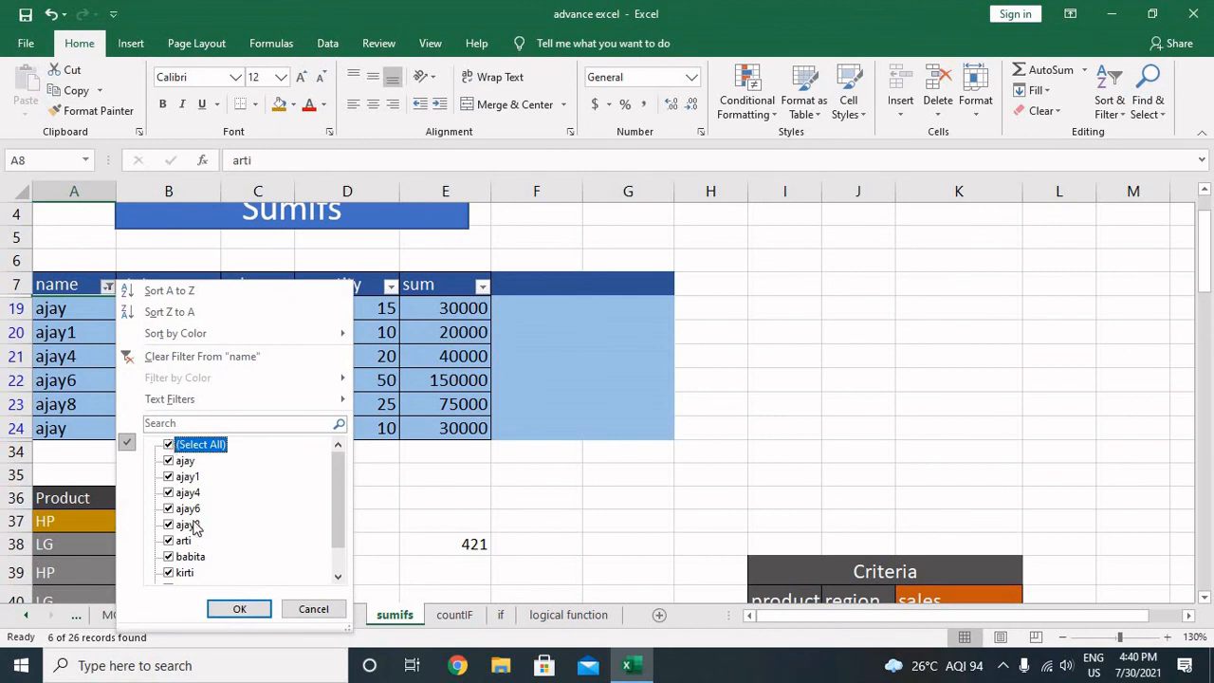
pyautogui.click(240, 610)
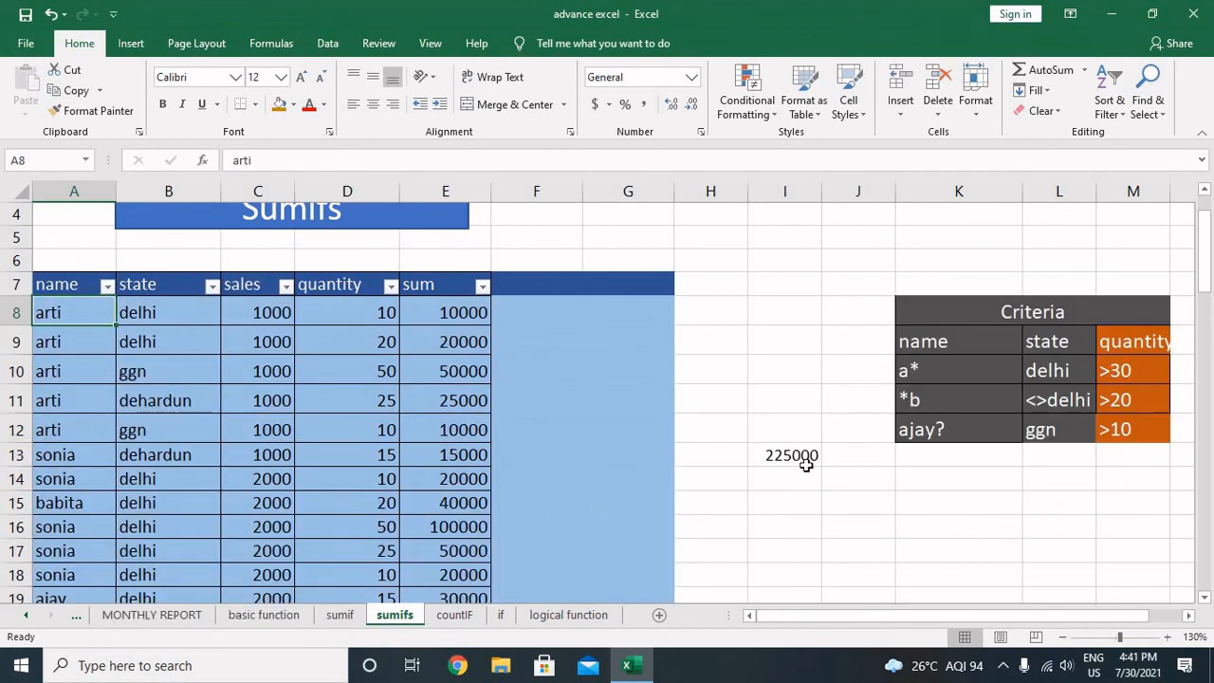
# Move the SUMIFS formula from I13 to I6, above the table rows
pyautogui.click(782, 460)
pyautogui.click(779, 468)
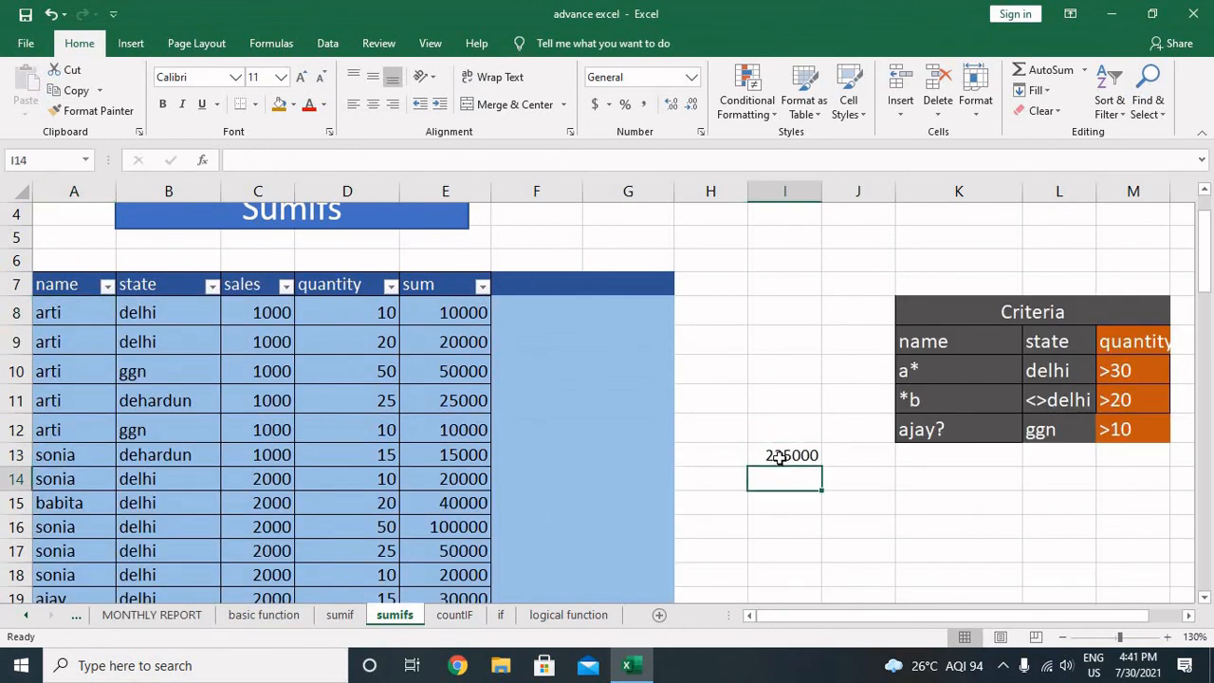
pyautogui.click(779, 460)
pyautogui.moveTo(780, 470); pyautogui.dragTo(775, 268)
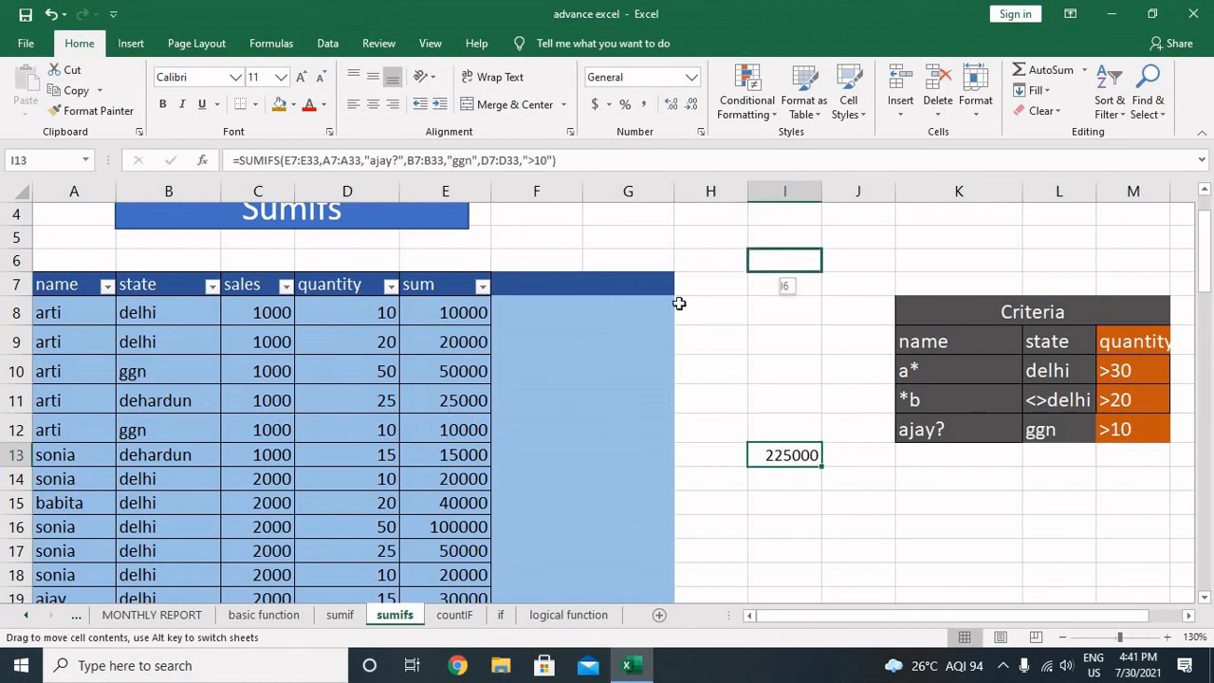
# Filter the name column again to all five name variants matching the base name in the third criteria row
pyautogui.click(107, 285)
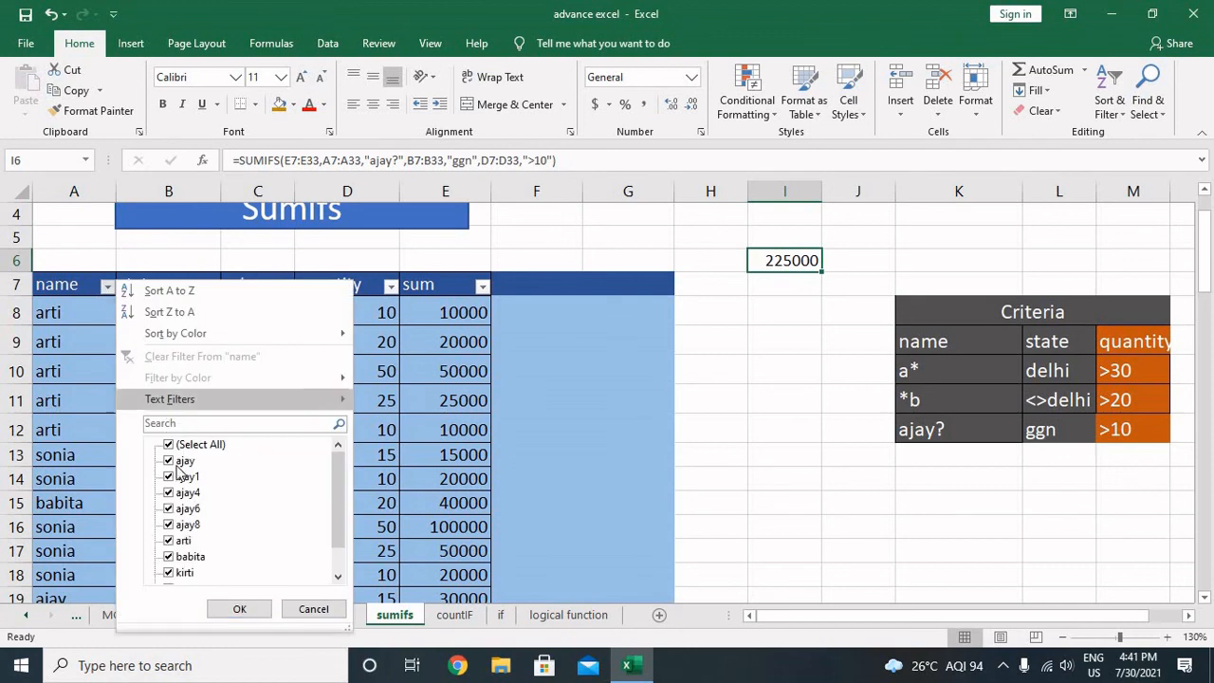
pyautogui.click(168, 444)
pyautogui.click(169, 477)
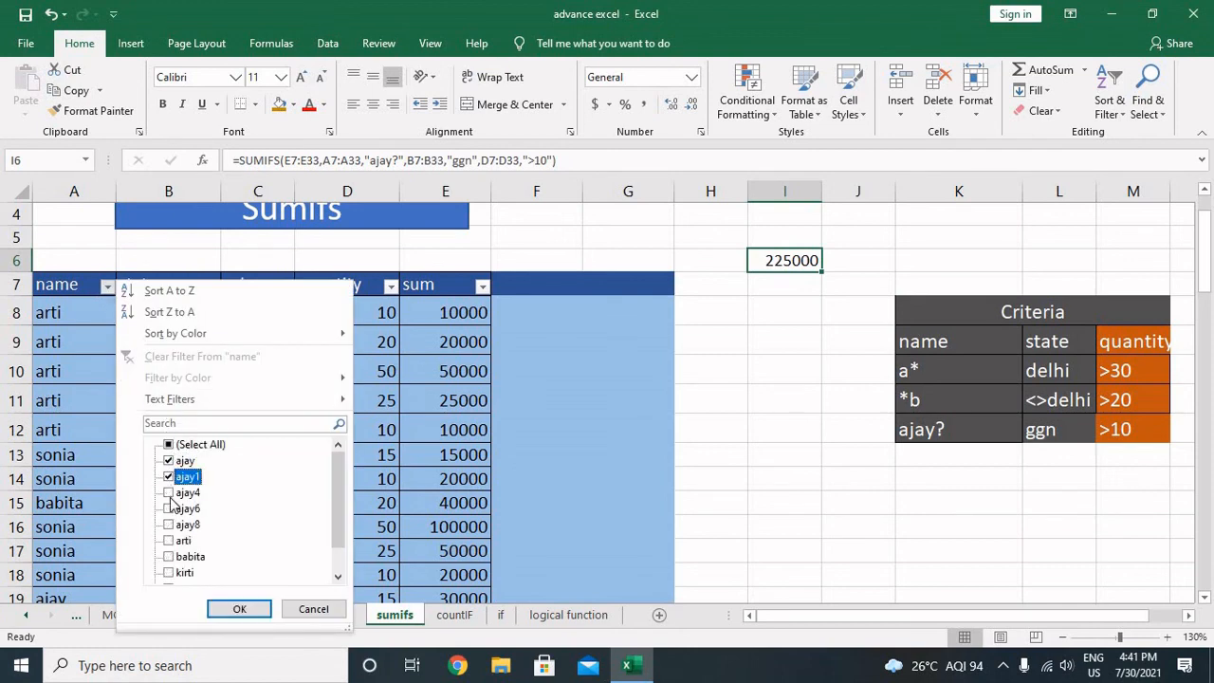
pyautogui.click(169, 493)
pyautogui.click(169, 509)
pyautogui.click(169, 524)
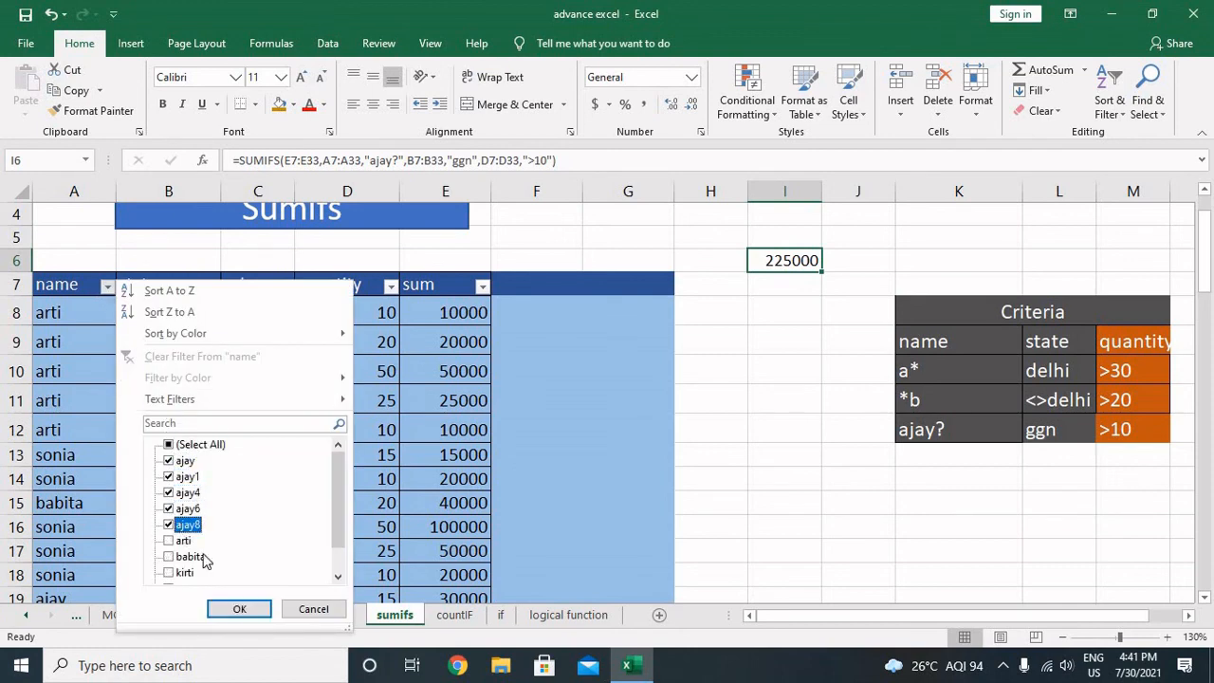
pyautogui.click(239, 609)
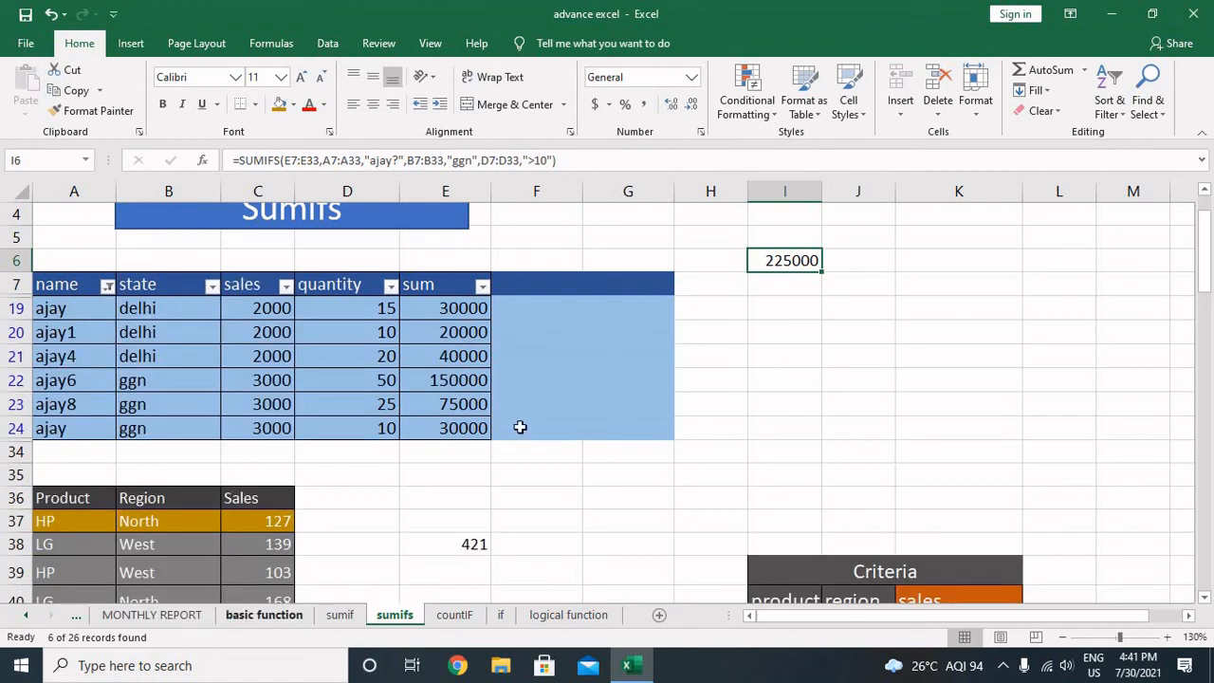
# Examine the filtered records for single-character name suffixes, state ggn and quantity above 10
pyautogui.click(614, 350)
pyautogui.scroll(-1, 718, 358)
pyautogui.scroll(2, 718, 355)
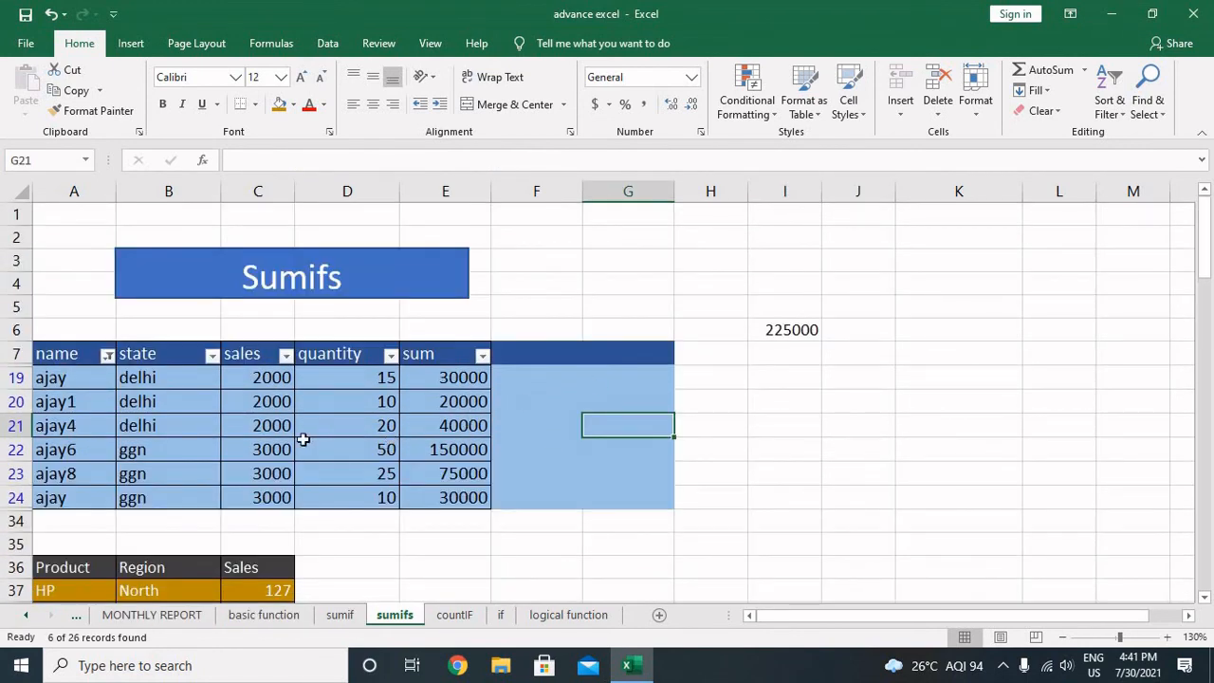
pyautogui.click(108, 405)
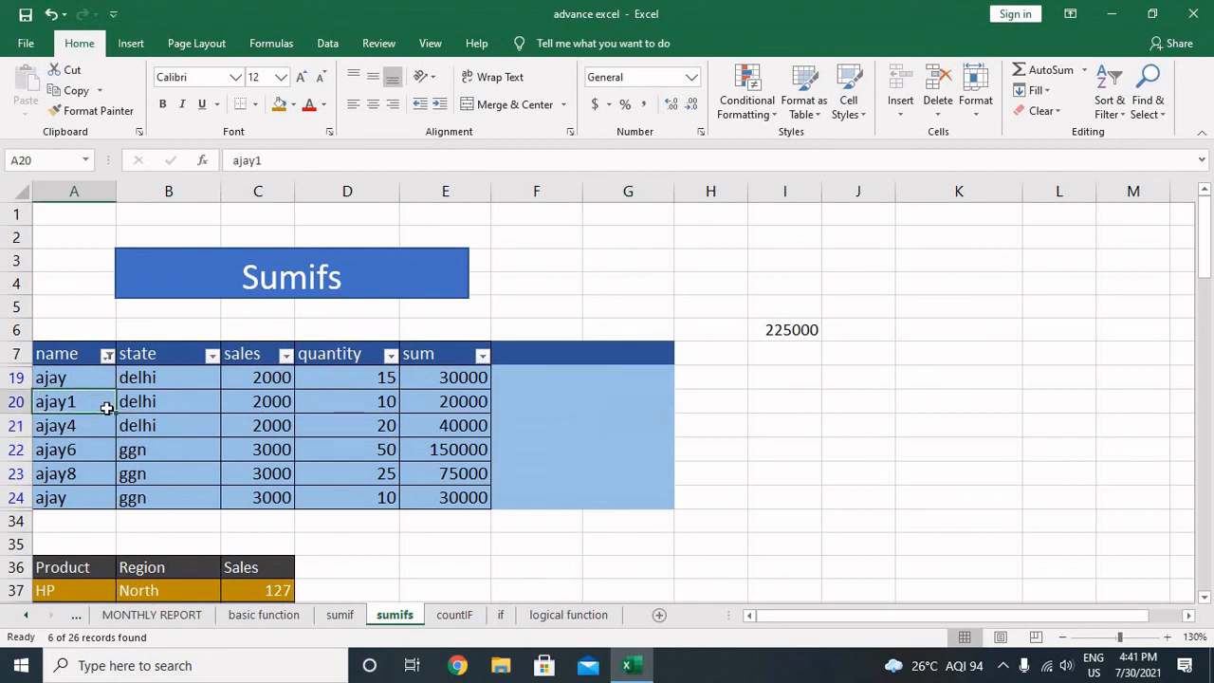
pyautogui.moveTo(104, 429); pyautogui.dragTo(103, 475)
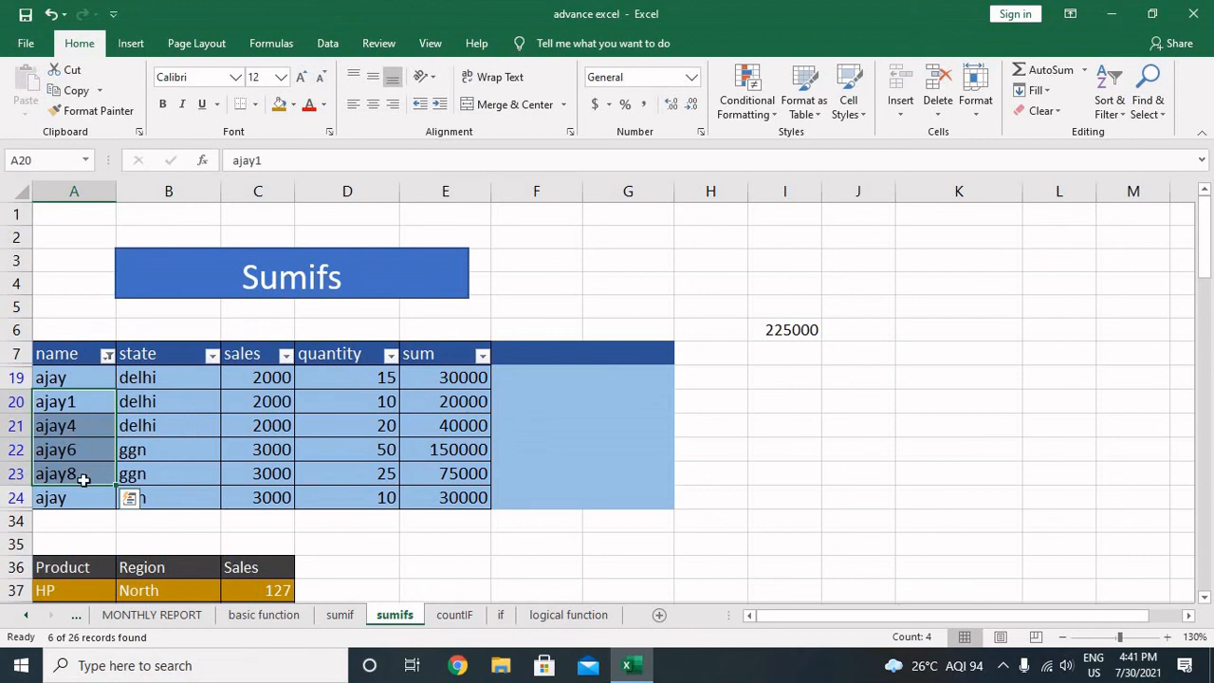
pyautogui.click(162, 452)
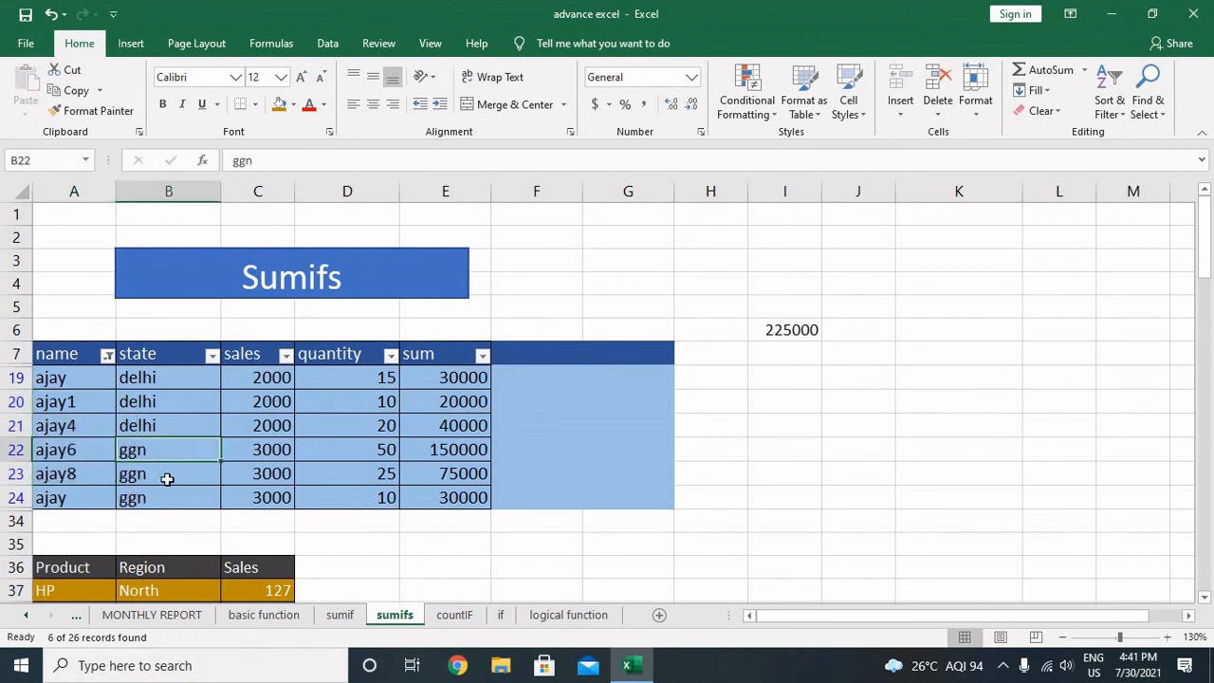
pyautogui.moveTo(166, 479); pyautogui.dragTo(156, 474)
pyautogui.moveTo(66, 450); pyautogui.dragTo(76, 470)
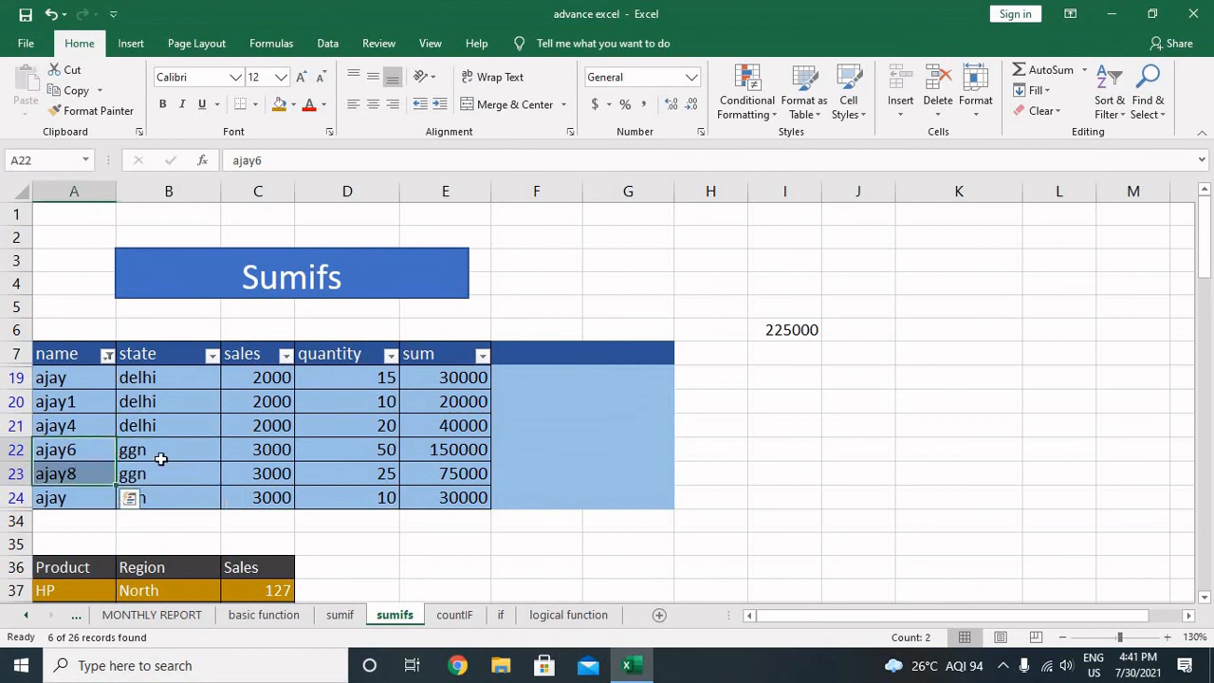
pyautogui.moveTo(161, 458); pyautogui.dragTo(191, 463)
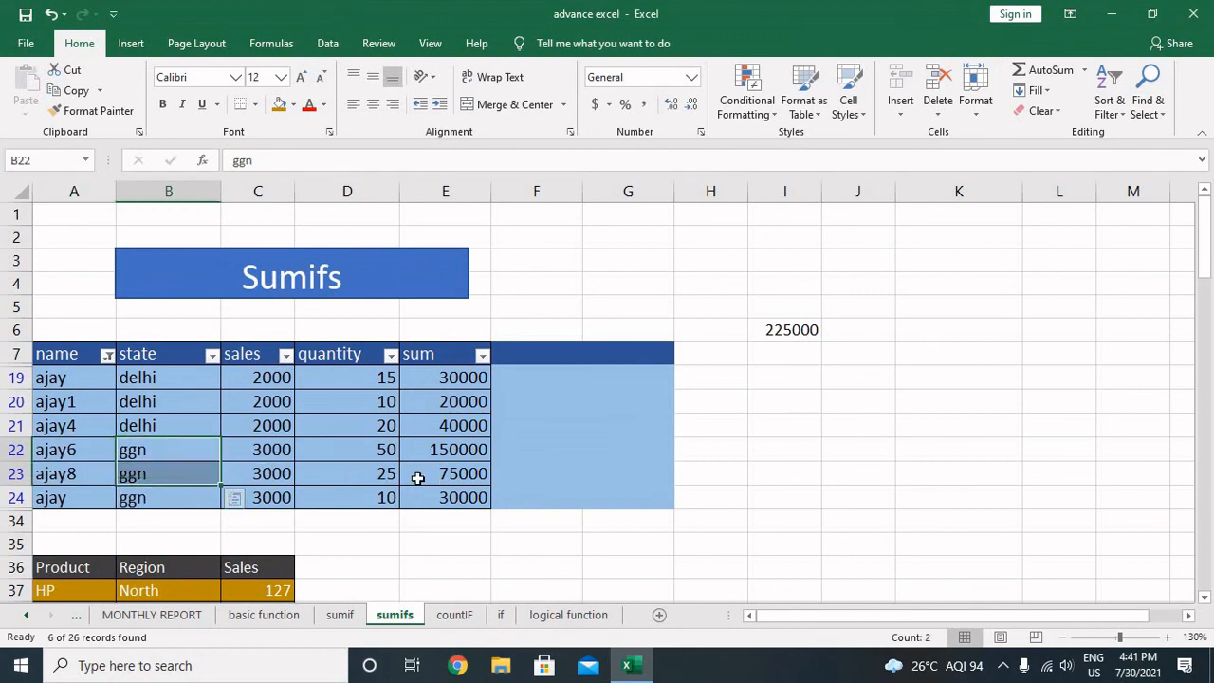
pyautogui.moveTo(375, 454); pyautogui.dragTo(379, 477)
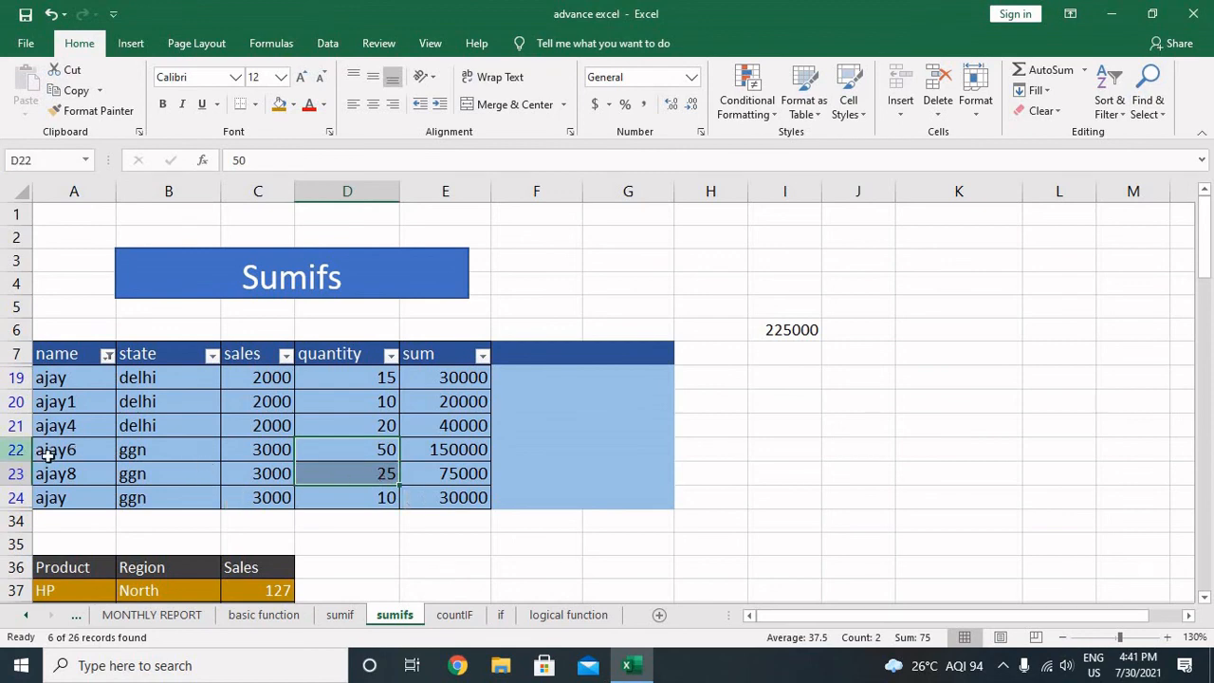
# Fill the matching records A22:E22 and A23:E23 with the current gold fill colour
pyautogui.moveTo(45, 450); pyautogui.dragTo(429, 460)
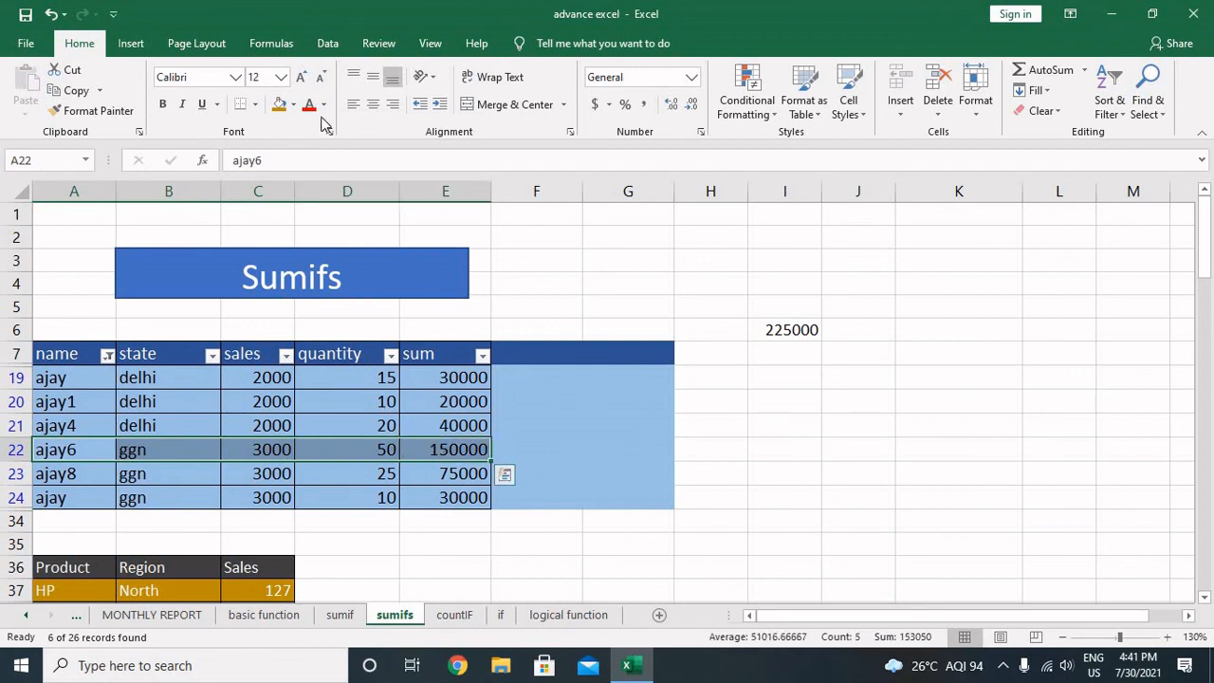
pyautogui.click(286, 106)
pyautogui.click(85, 475)
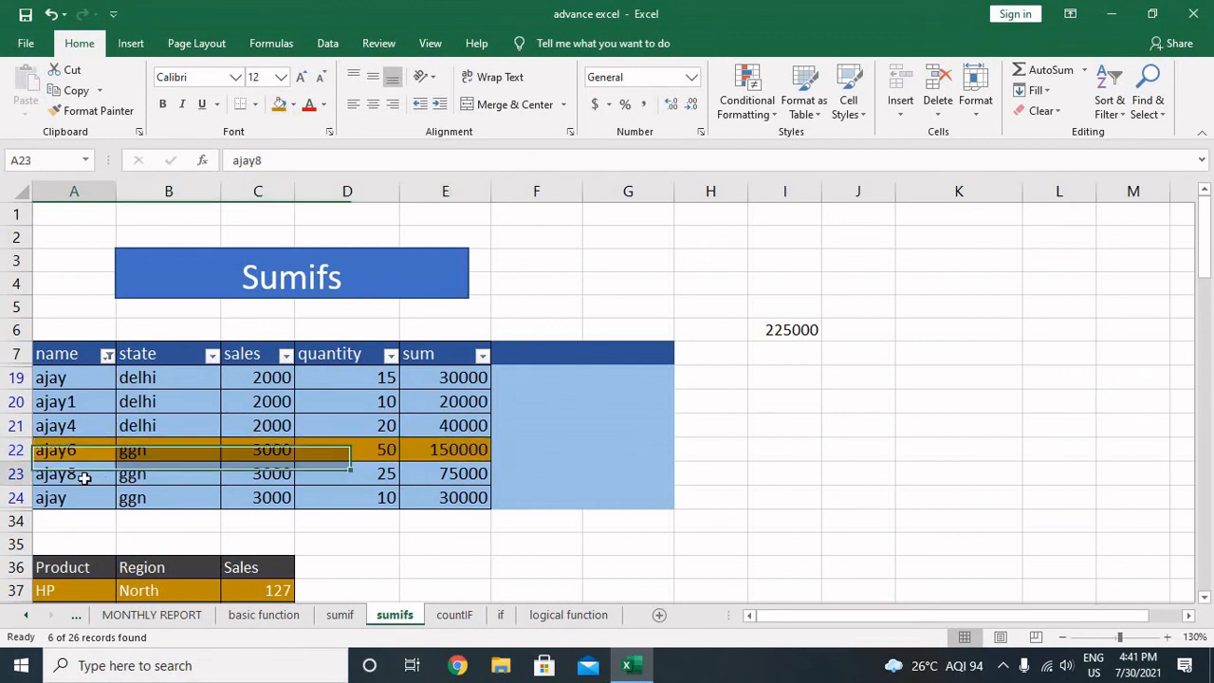
pyautogui.moveTo(128, 476); pyautogui.dragTo(436, 474)
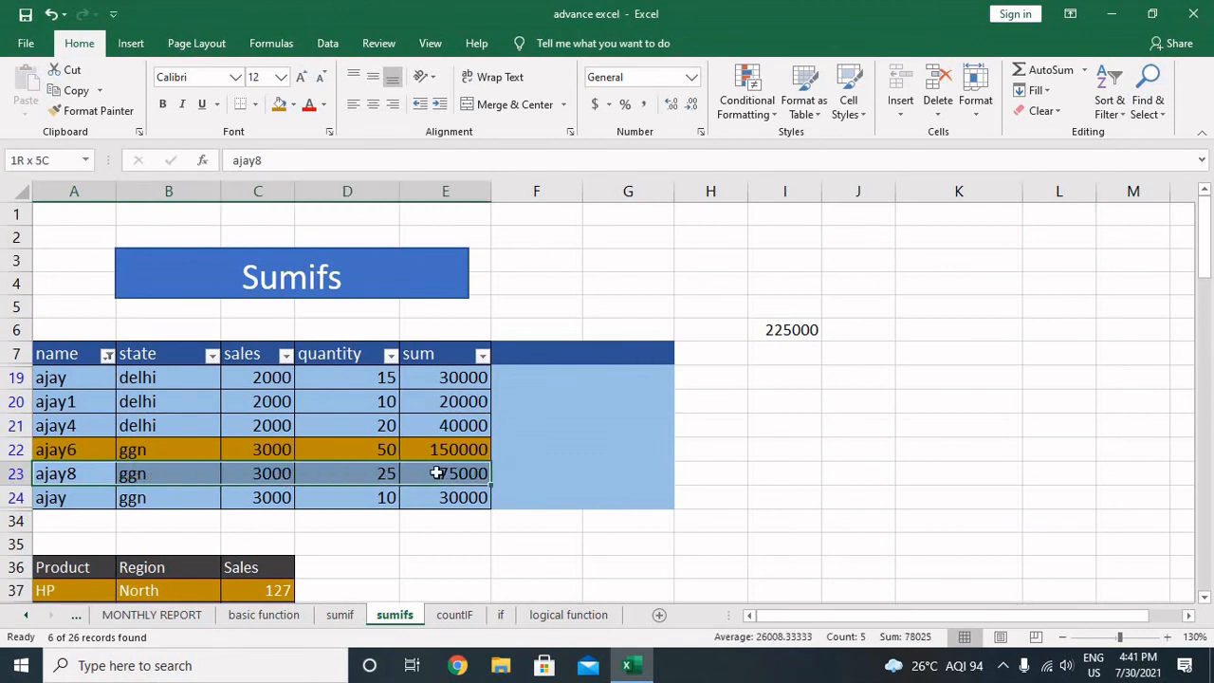
pyautogui.click(279, 107)
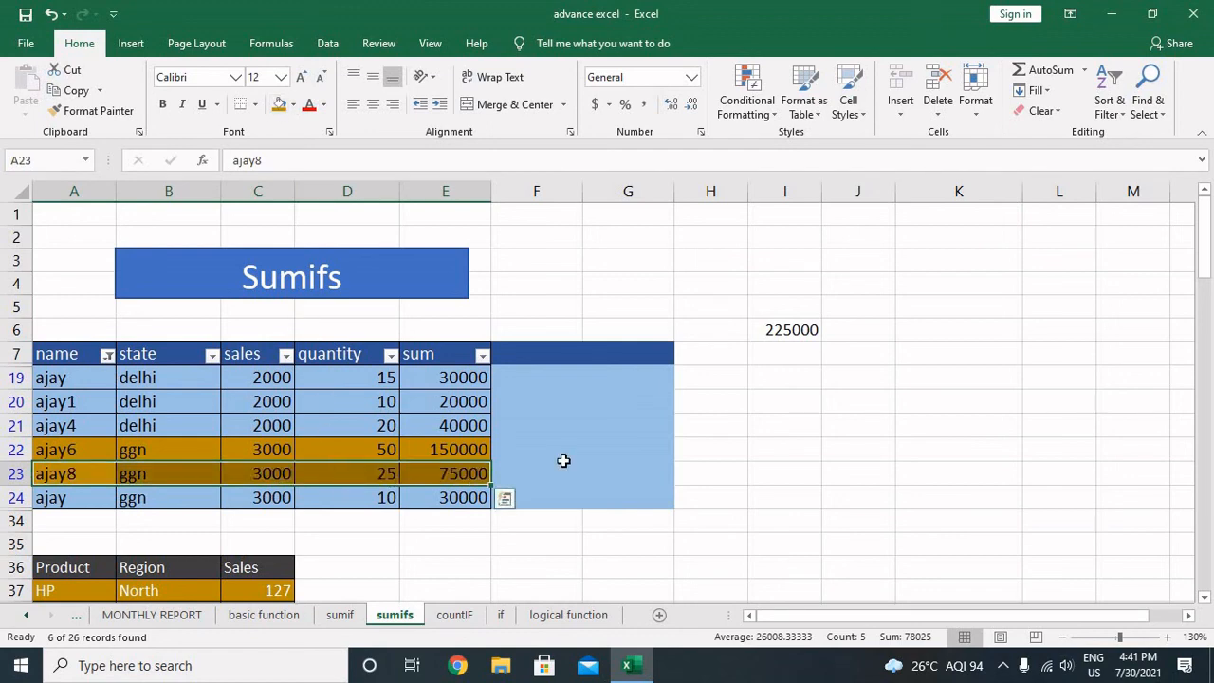
# Select the sum values of the two highlighted records, E22:E23, to compare their total with the SUMIFS result
pyautogui.doubleClick(802, 377)
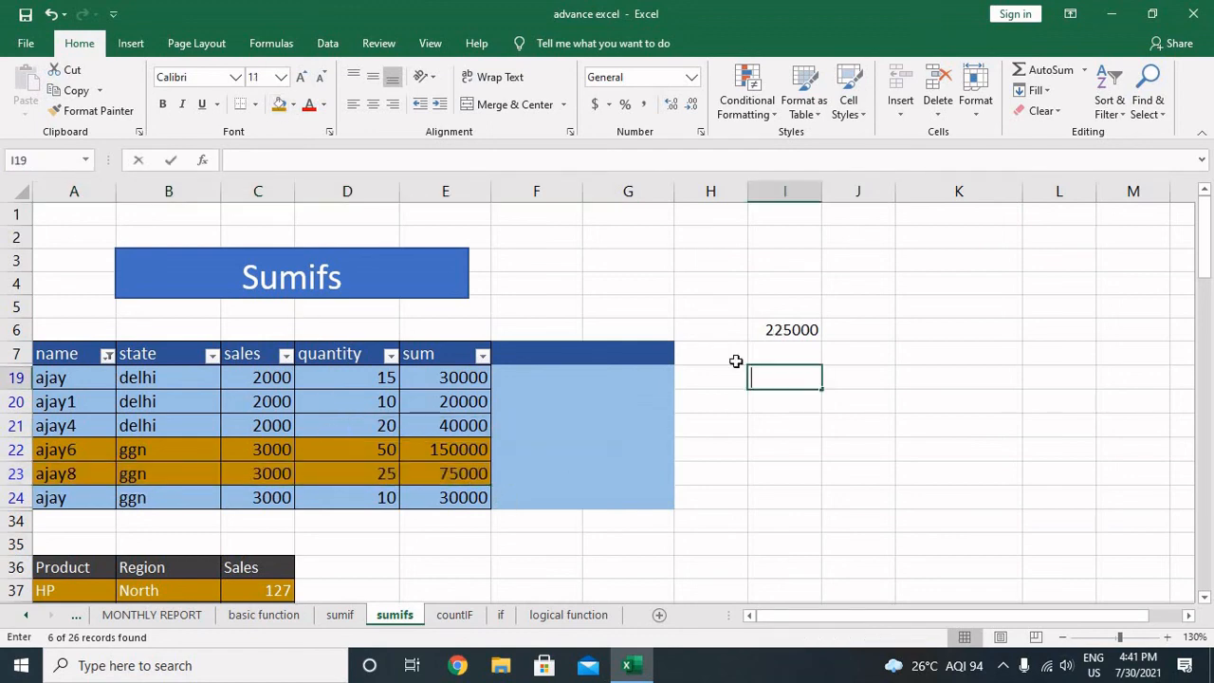
pyautogui.click(475, 473)
pyautogui.moveTo(490, 474); pyautogui.dragTo(718, 469)
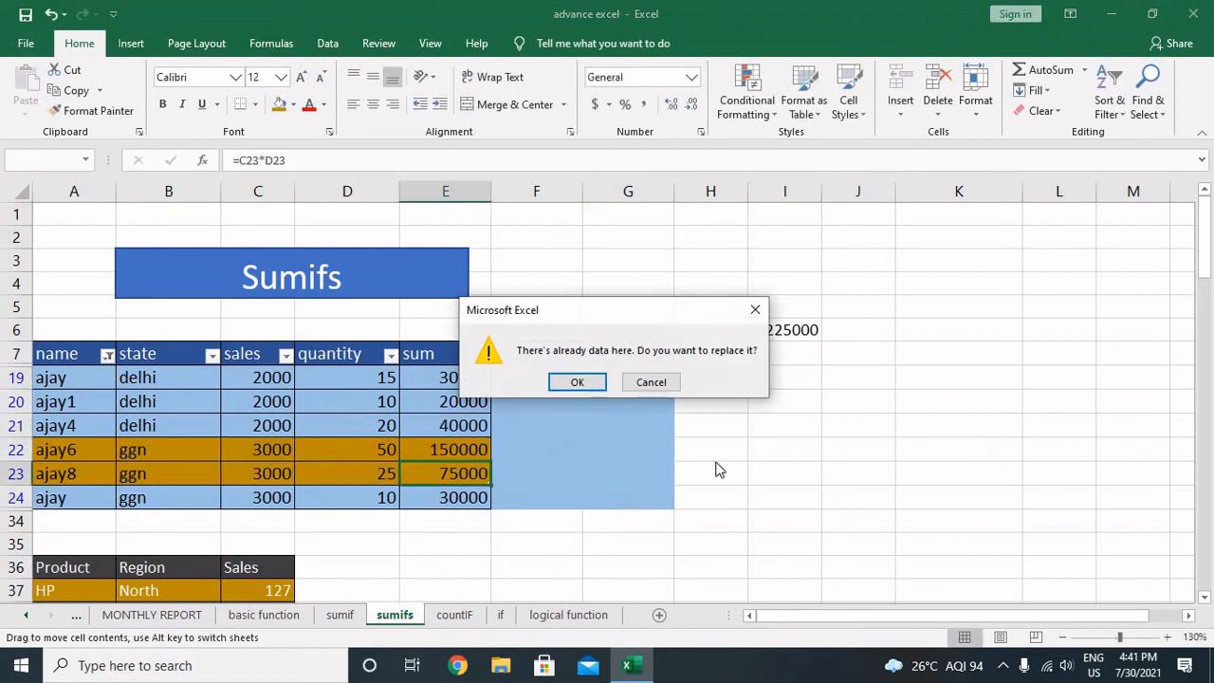
pyautogui.click(755, 309)
pyautogui.click(459, 452)
pyautogui.keyDown('shift'); pyautogui.click(458, 474); pyautogui.keyUp('shift')
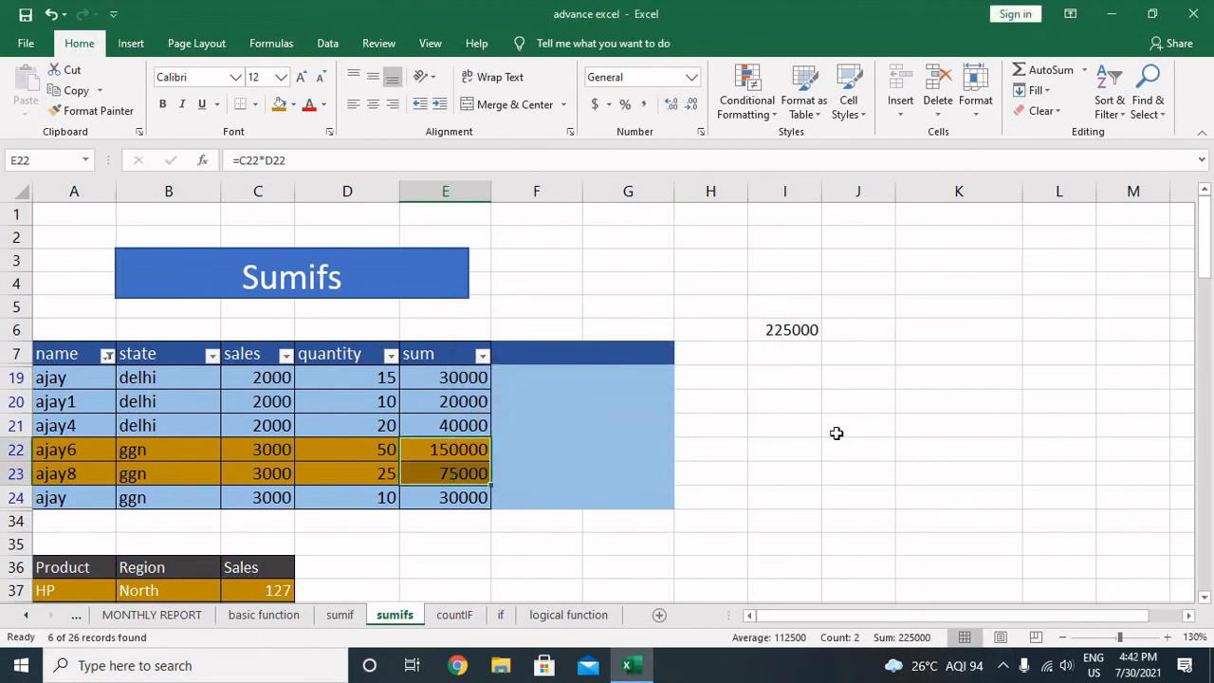
# Clear the filter from the name column and select its header cell
pyautogui.click(109, 357)
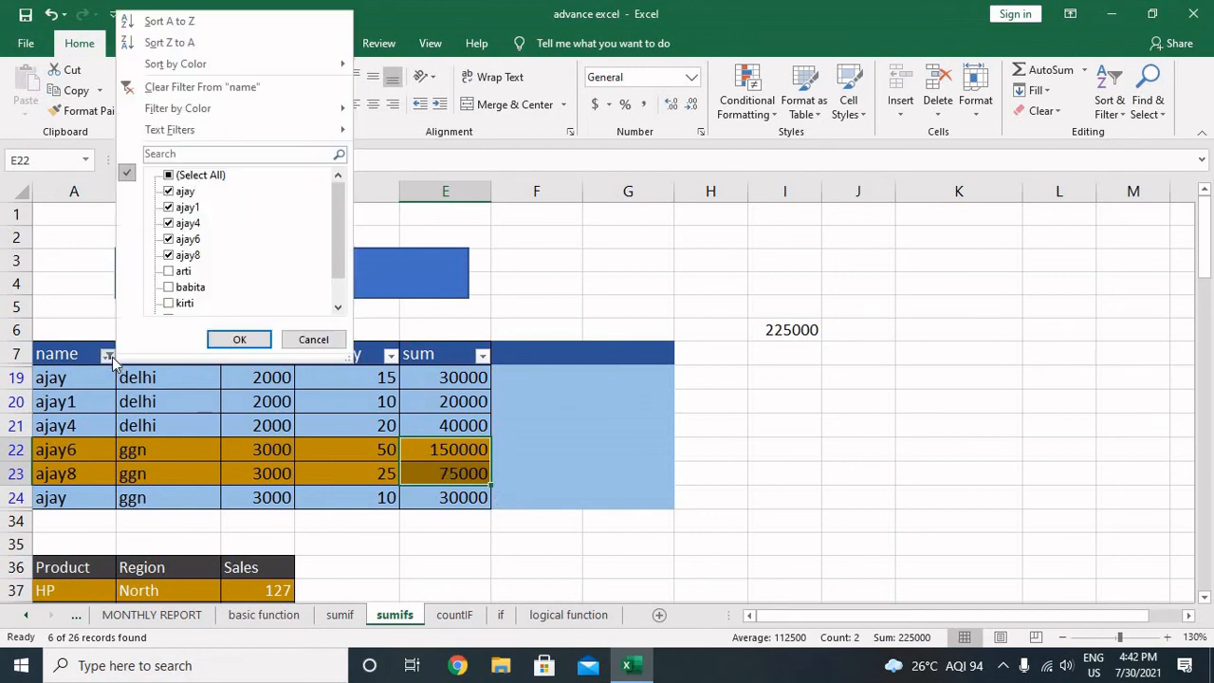
pyautogui.click(209, 87)
pyautogui.click(71, 354)
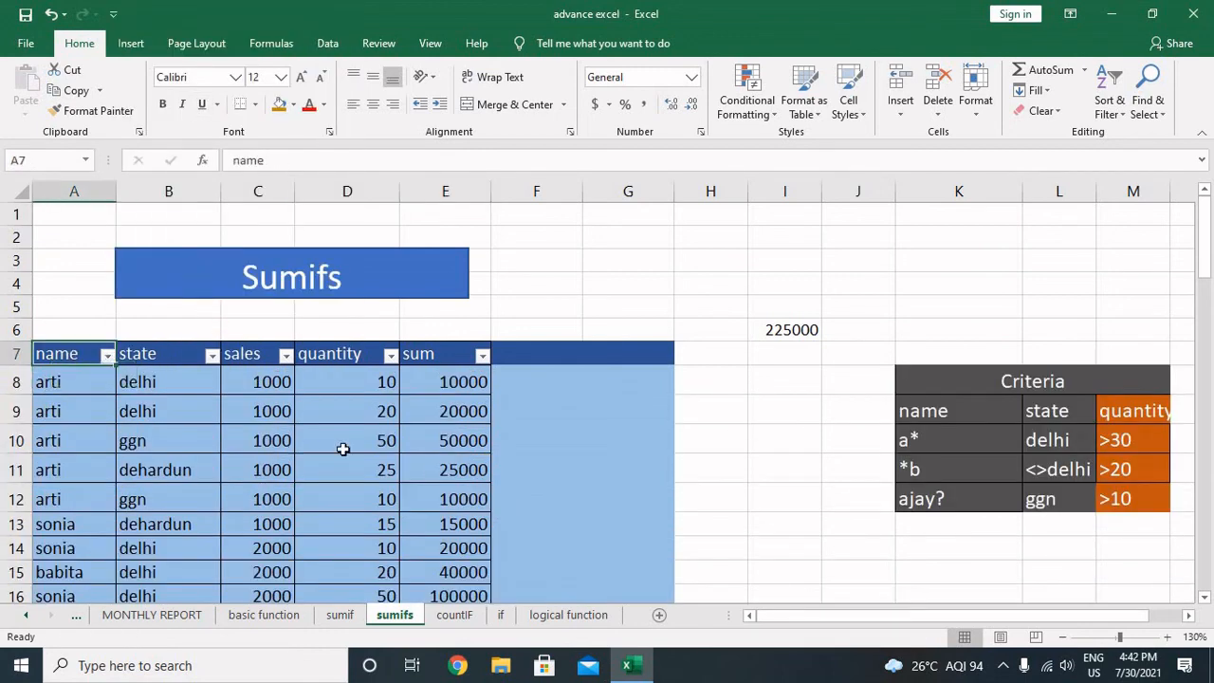
# Select the whole data table A7:E33 and turn off its header filters
pyautogui.scroll(-1, 342, 455)
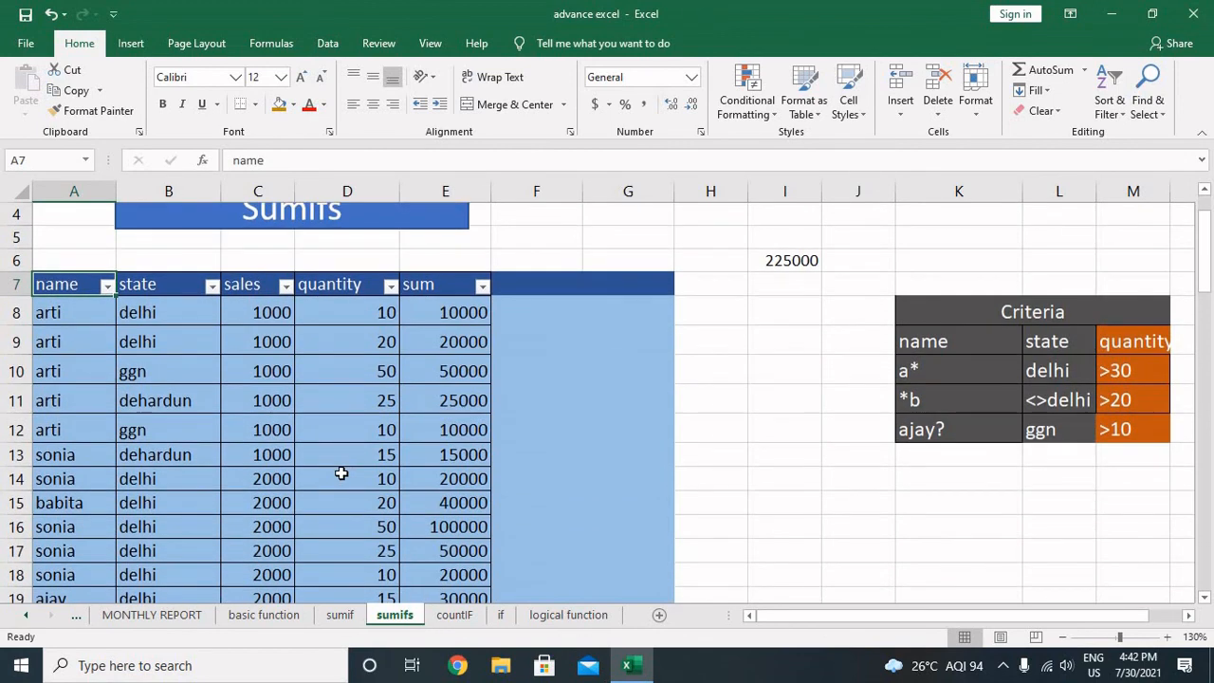
pyautogui.hotkey('ctrl', 'shift', 'Down')
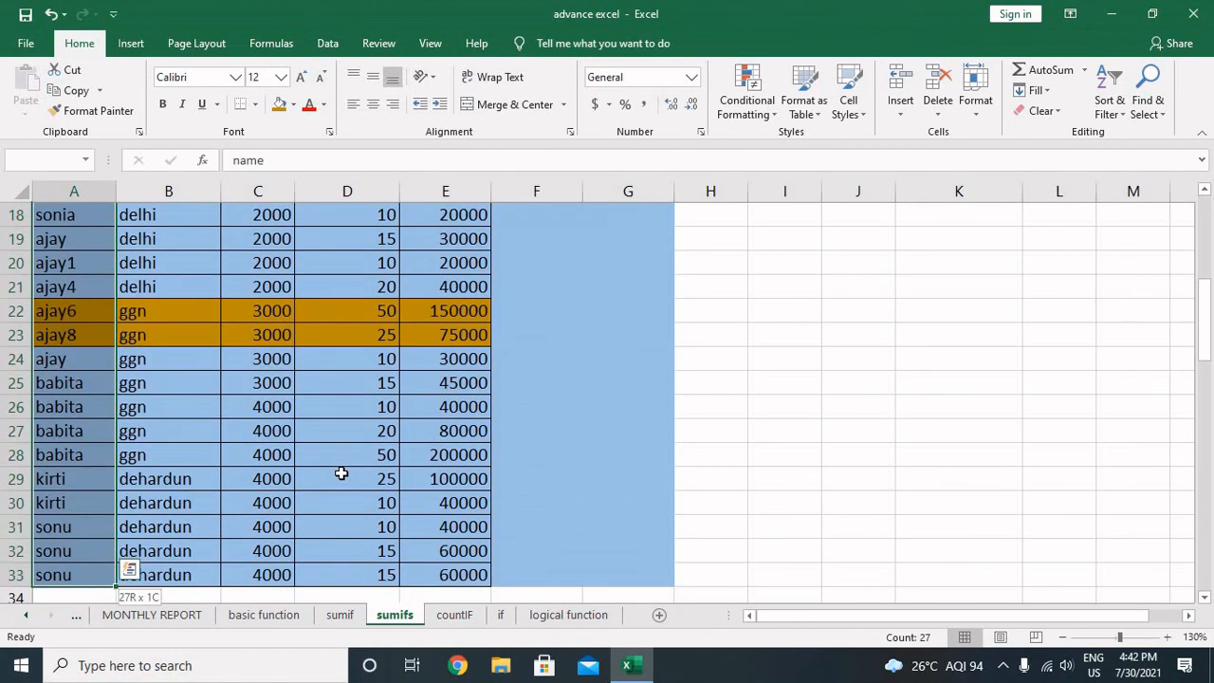
pyautogui.hotkey('ctrl', 'shift', 'Right')
pyautogui.scroll(4, 572, 431)
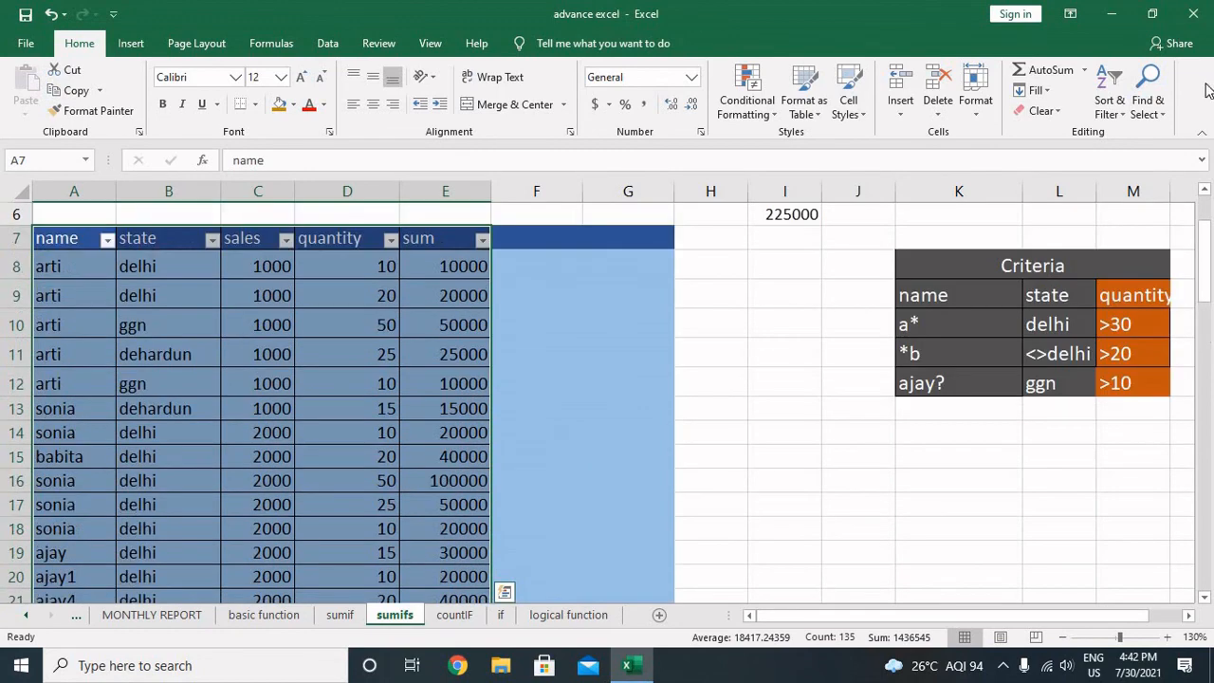
pyautogui.click(1110, 104)
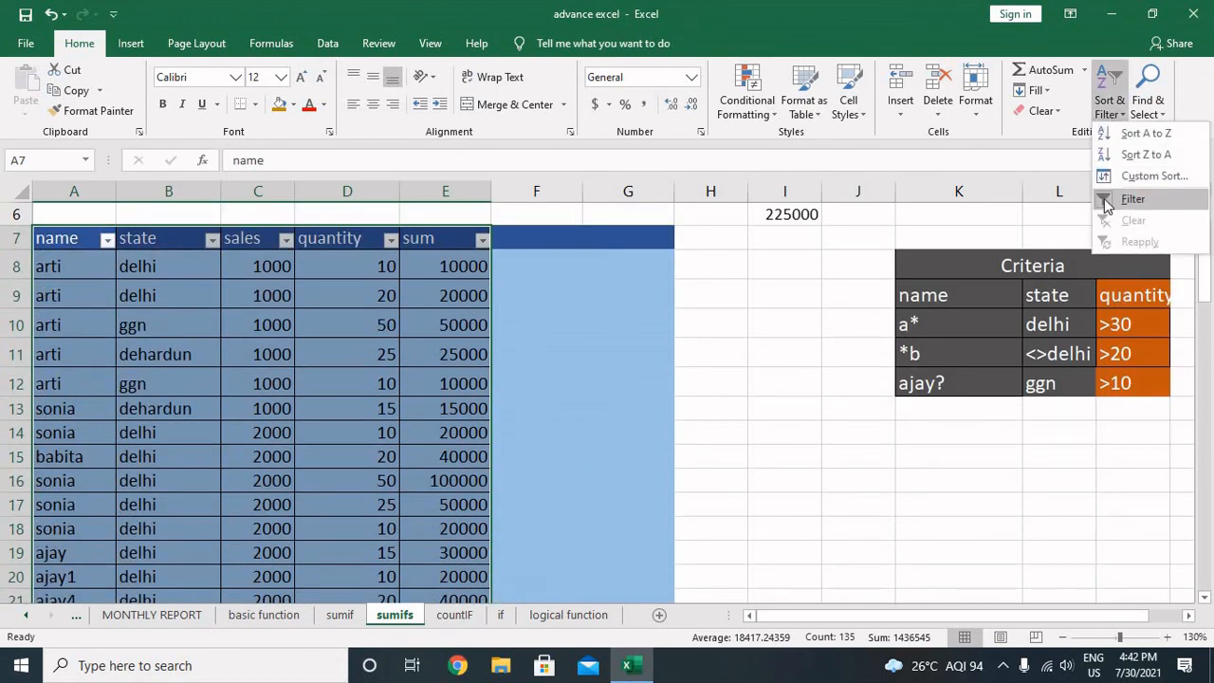
pyautogui.click(1105, 200)
# Widen column M so the quantity heading of the criteria table fits
pyautogui.click(756, 332)
pyautogui.scroll(2, 791, 362)
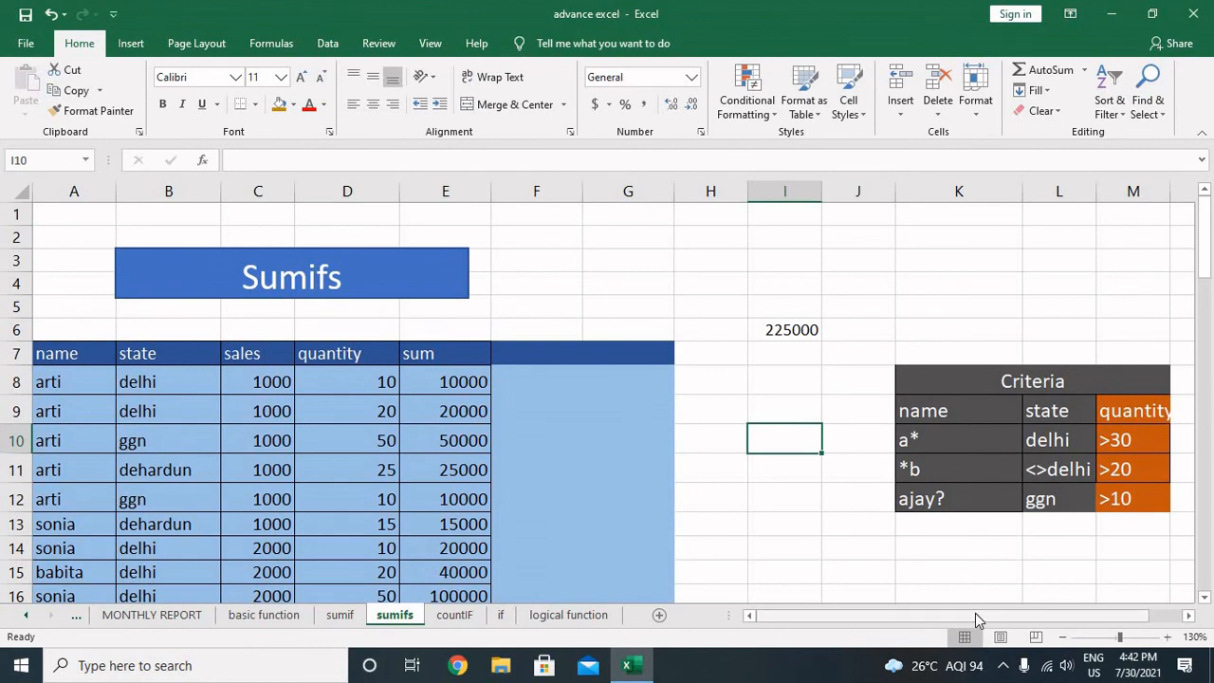
pyautogui.moveTo(975, 613); pyautogui.dragTo(1028, 622)
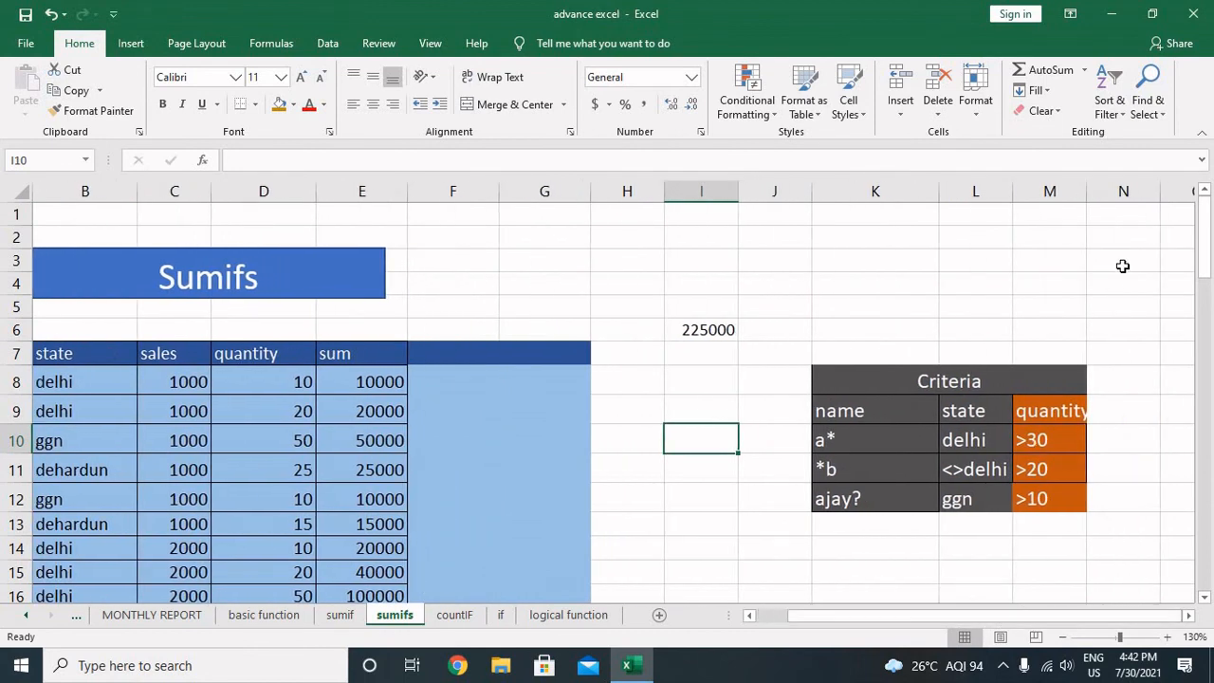
pyautogui.moveTo(1086, 196); pyautogui.dragTo(1101, 256)
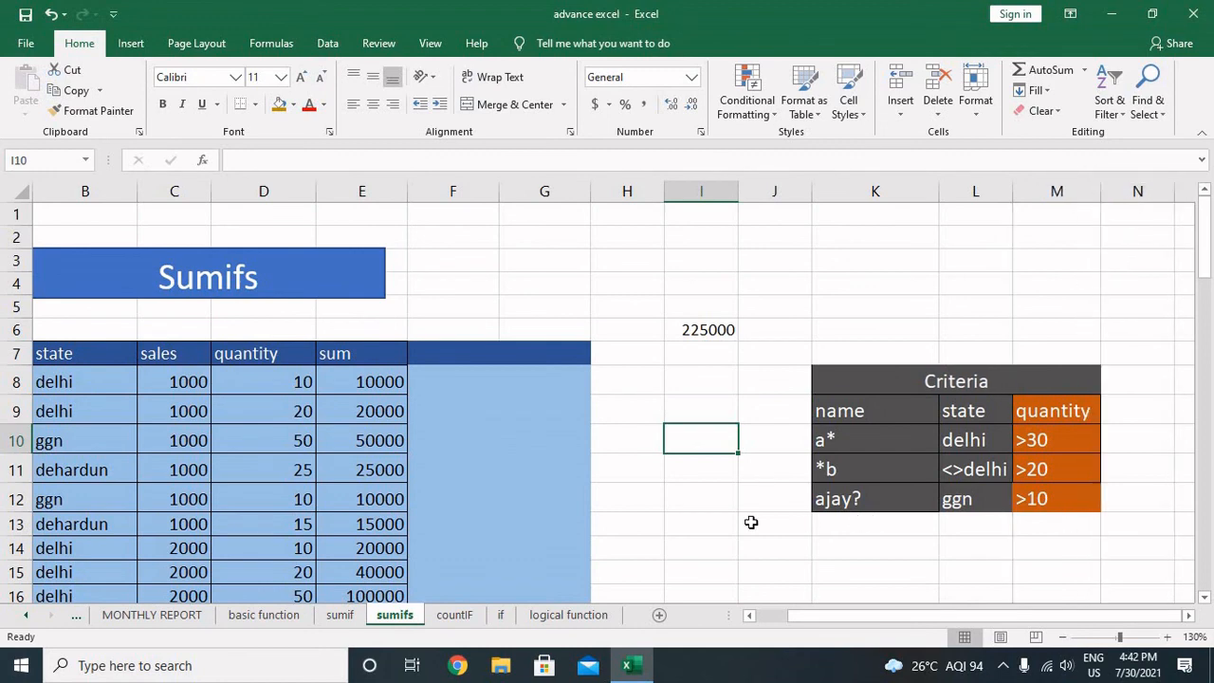